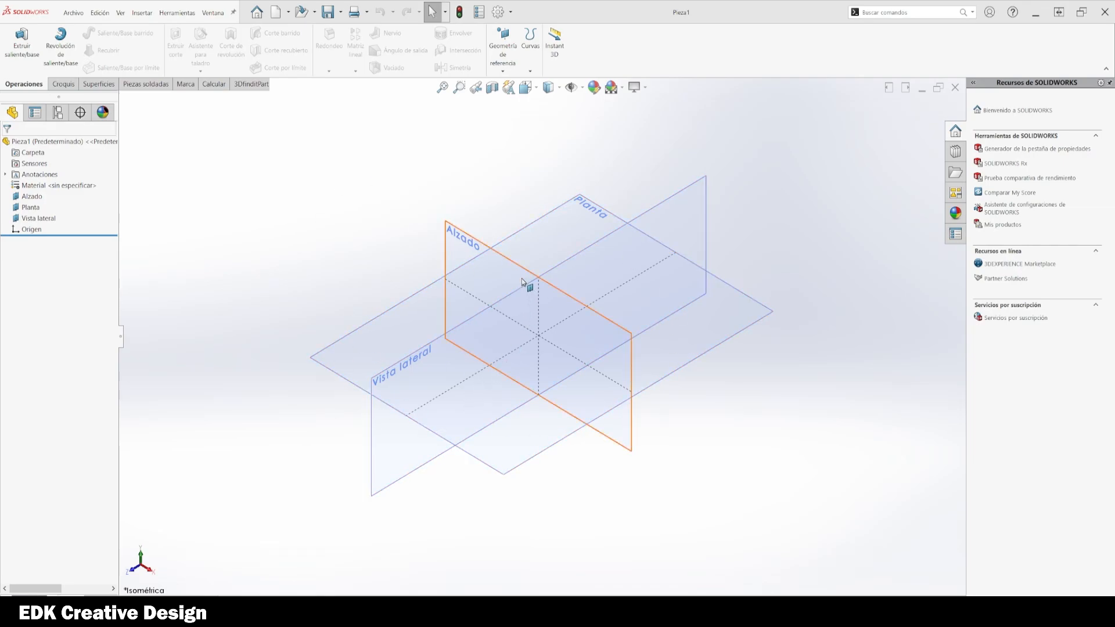
- Orient the view normal to the Vista lateral plane and start a sketch on it
{"action": "right_click", "coordinate": [505, 302]}
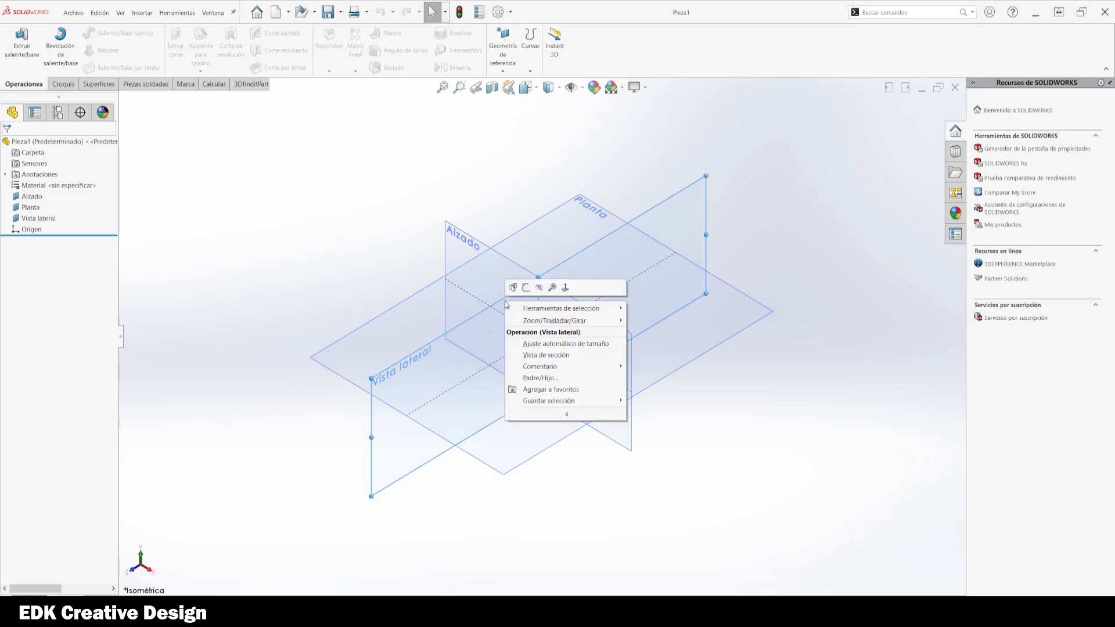
{"action": "left_click", "coordinate": [564, 287]}
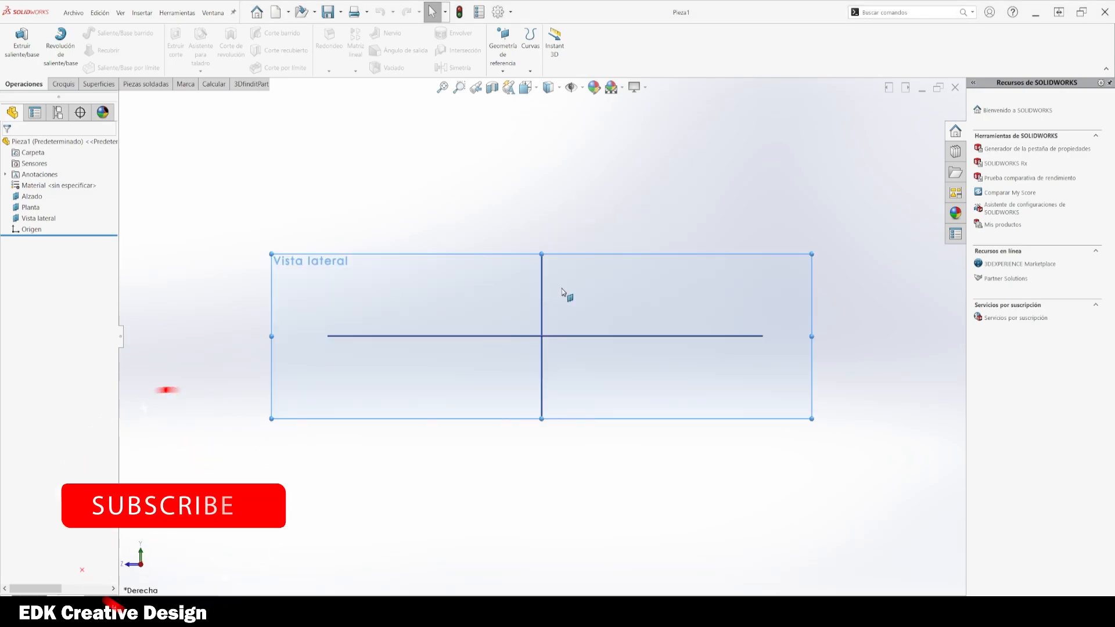
{"action": "left_click", "coordinate": [516, 210]}
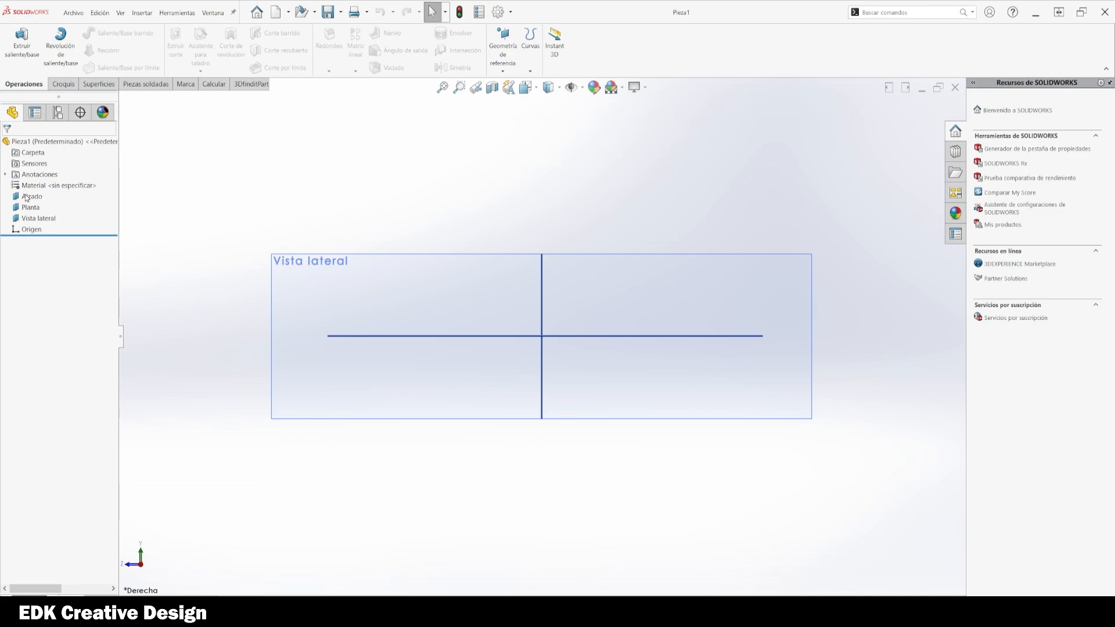
{"action": "left_click", "coordinate": [32, 218]}
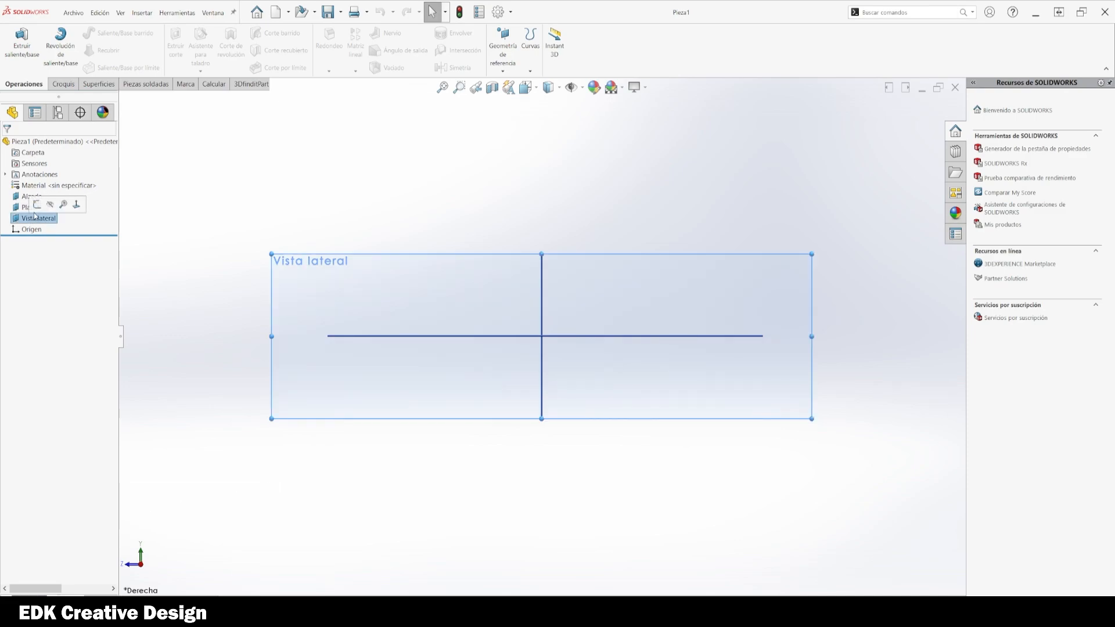
{"action": "left_click", "coordinate": [37, 204]}
- Draw a vertical line about 70.5 mm long upward from the horizontal plane trace, to the right of the origin
{"action": "key", "text": "l"}
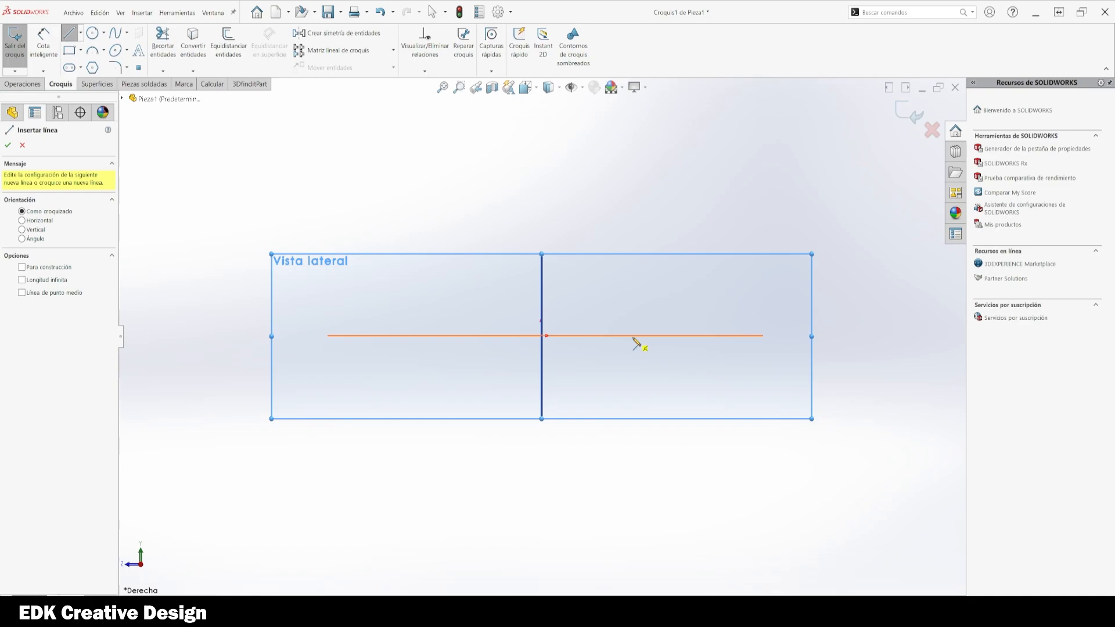
{"action": "left_click", "coordinate": [632, 335]}
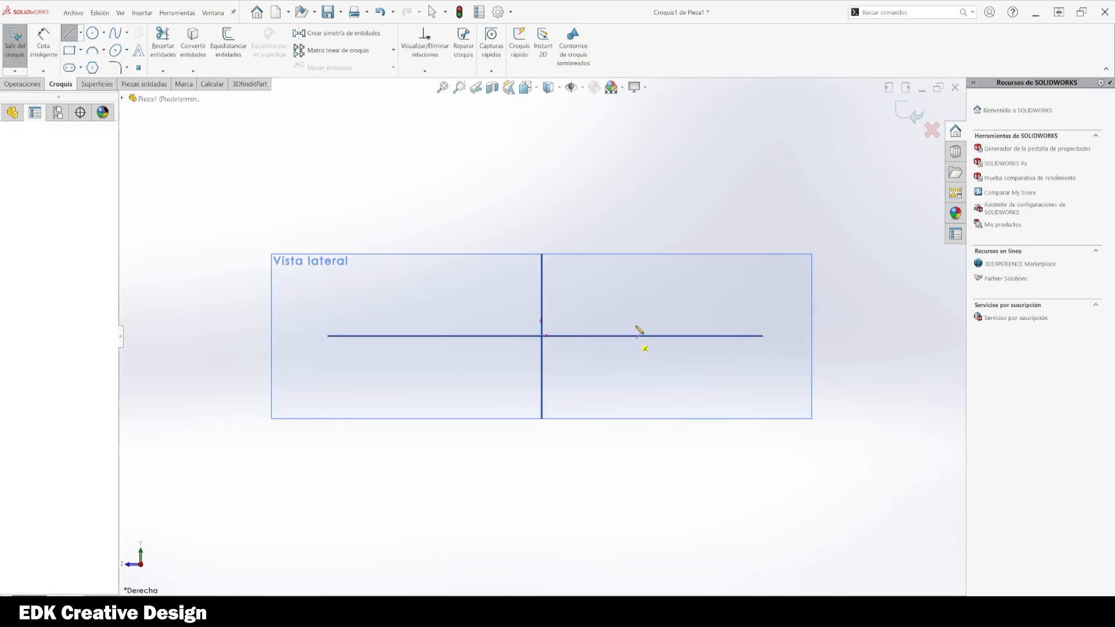
{"action": "left_click", "coordinate": [632, 230]}
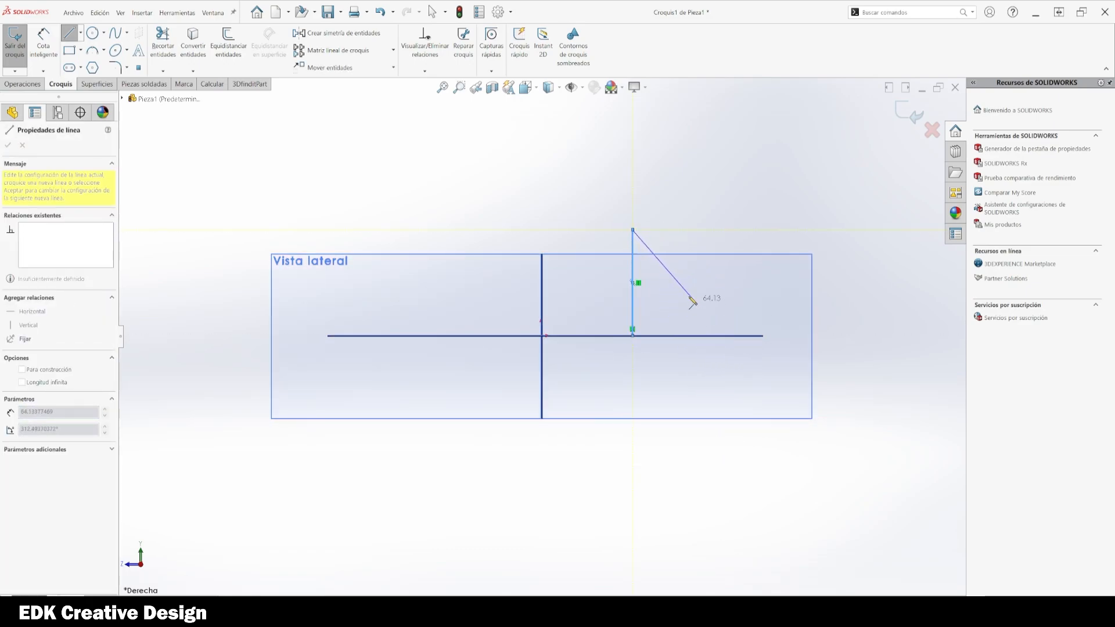
{"action": "key", "text": "Escape"}
- Dimension the vertical line with Smart Dimension and set its length to 1200 mm
{"action": "scroll", "coordinate": [700, 295], "scroll_direction": "down", "scroll_amount": 3}
{"action": "right_click_drag", "start_coordinate": [685, 438], "coordinate": [662, 377]}
{"action": "left_click", "coordinate": [581, 324]}
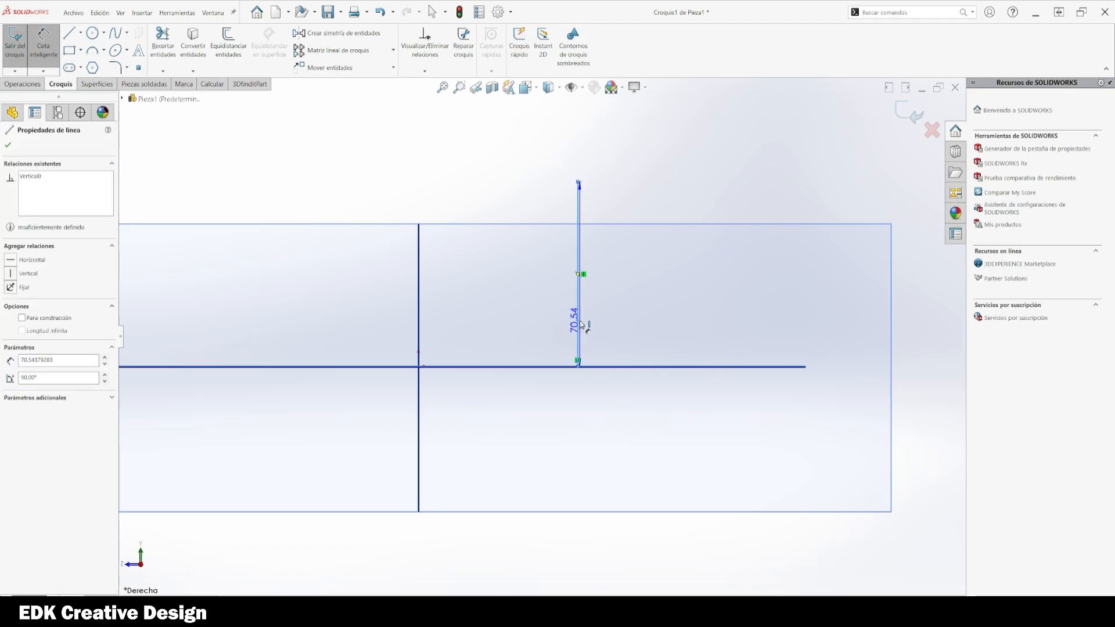
{"action": "left_click", "coordinate": [672, 317]}
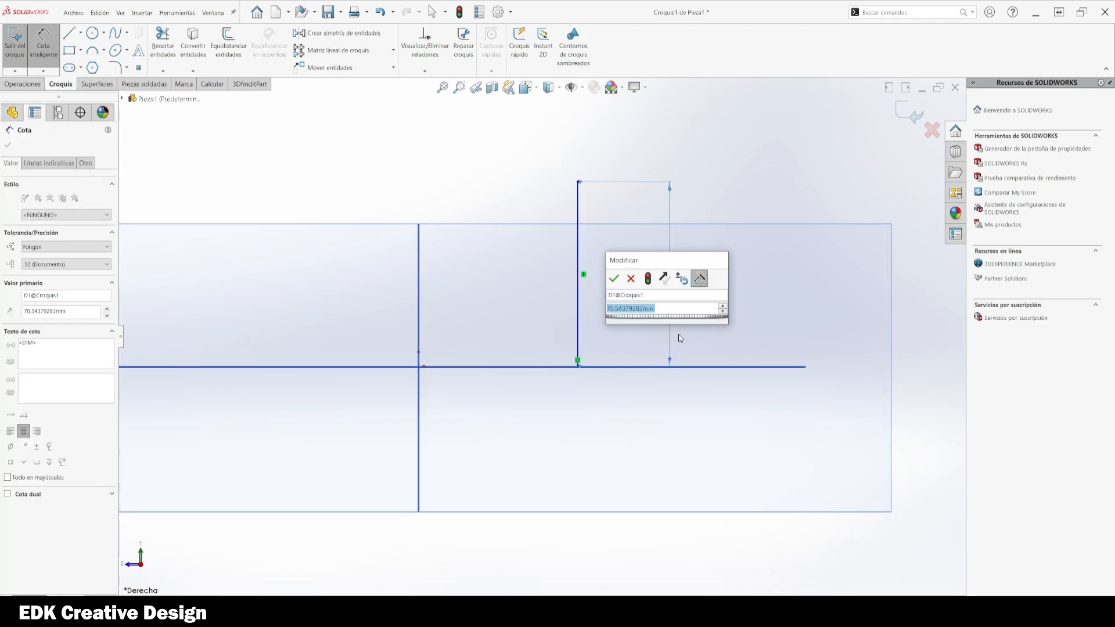
{"action": "type", "text": "1200"}
{"action": "key", "text": "Return"}
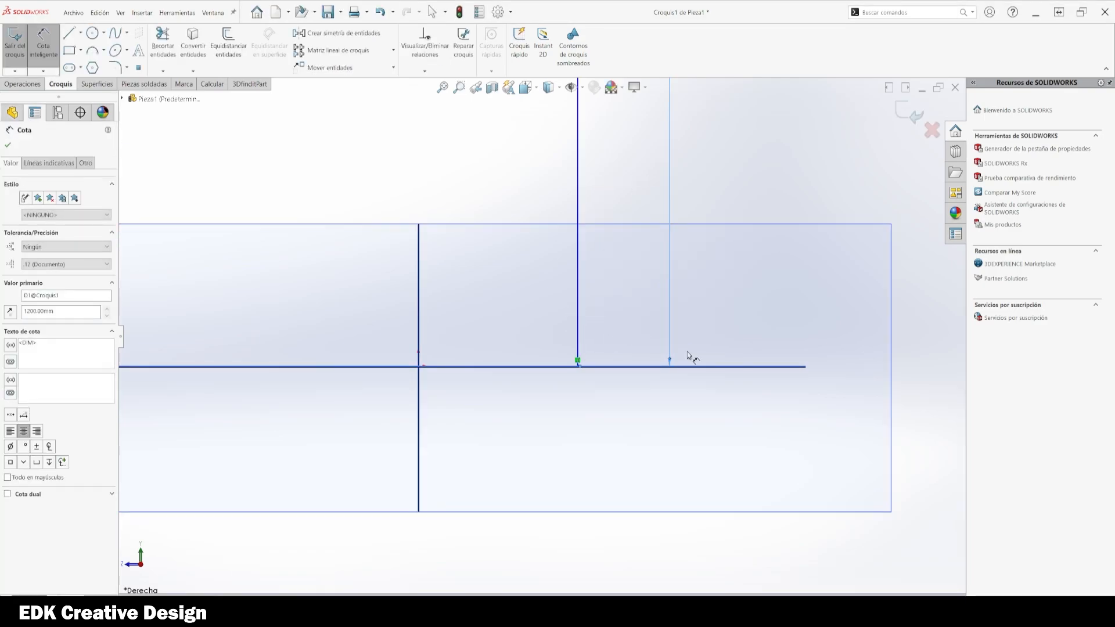
- Move the vertical line's length dimension farther out to the right of the line
{"action": "key", "text": "Escape"}
{"action": "scroll", "coordinate": [659, 335], "scroll_direction": "up", "scroll_amount": 10}
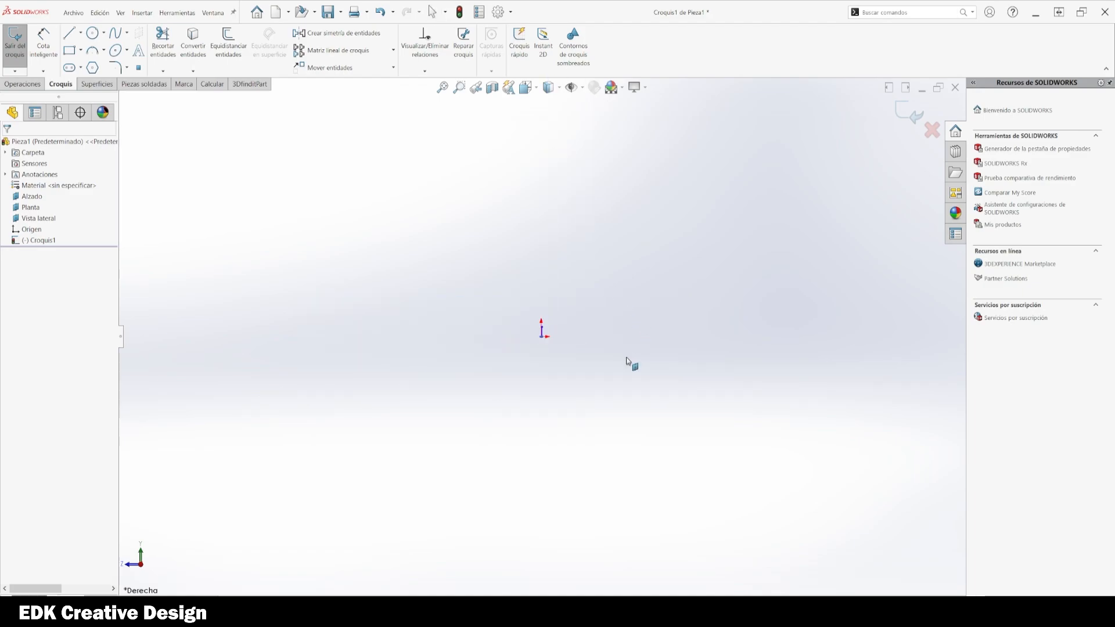
{"action": "scroll", "coordinate": [627, 361], "scroll_direction": "down", "scroll_amount": 5}
{"action": "key", "text": "f"}
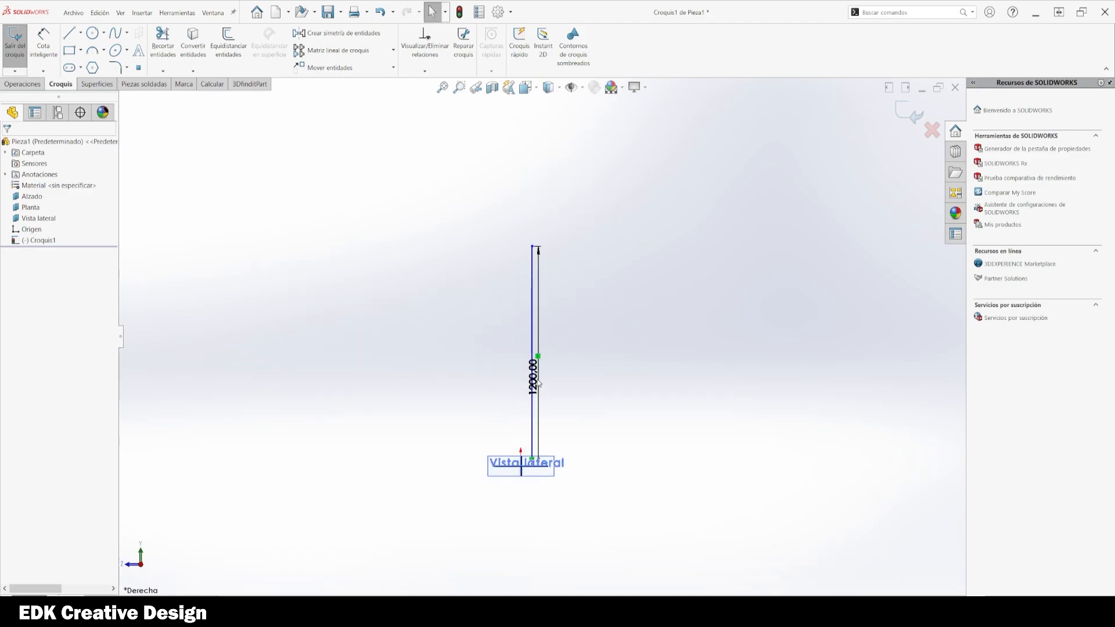
{"action": "left_click_drag", "start_coordinate": [525, 406], "coordinate": [580, 371]}
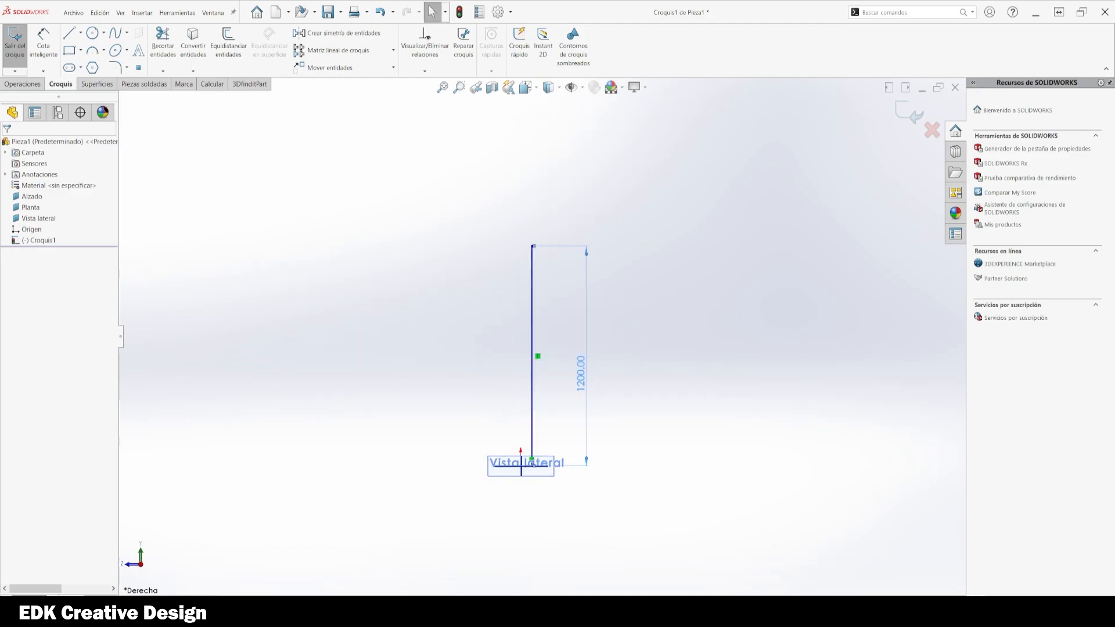
{"action": "left_click", "coordinate": [628, 436]}
{"action": "double_click", "coordinate": [580, 373]}
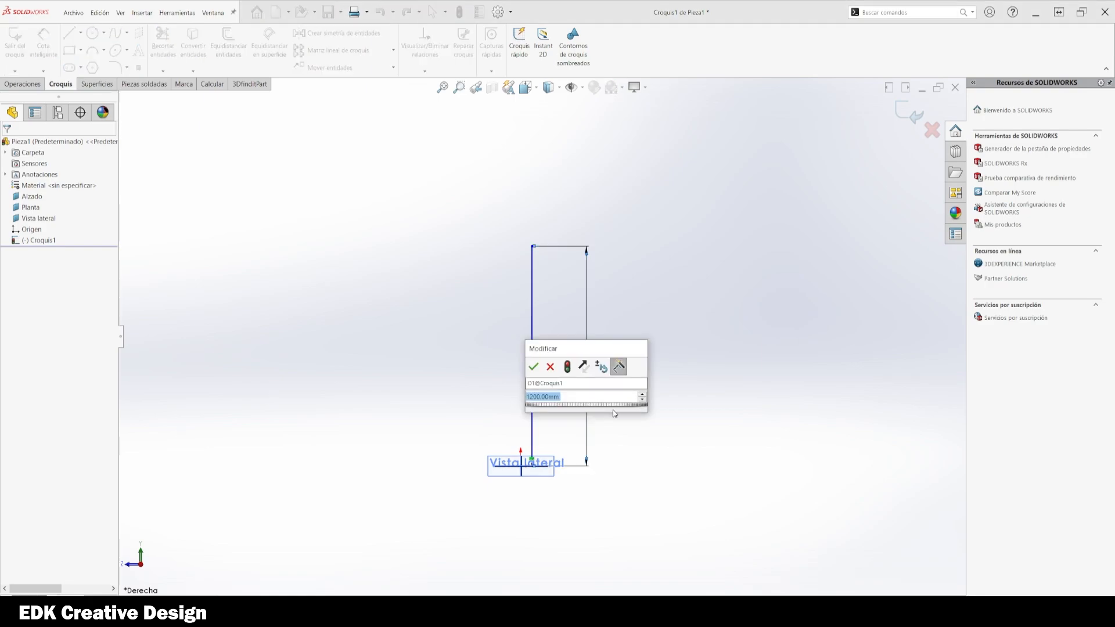
{"action": "left_click", "coordinate": [627, 470]}
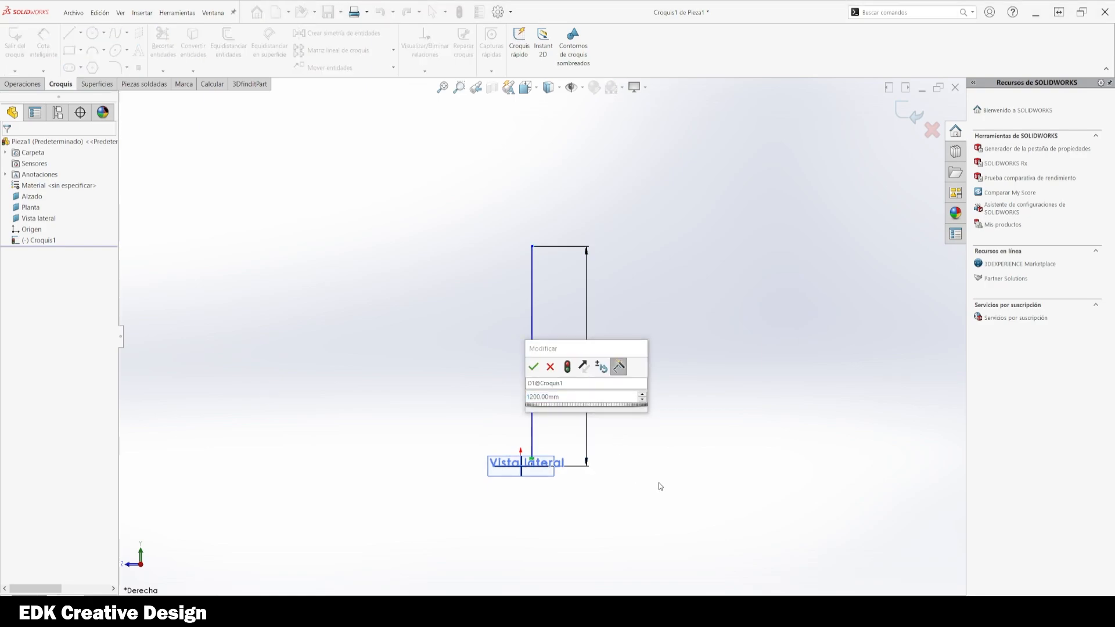
{"action": "key", "text": "Escape"}
{"action": "key", "text": "Escape"}
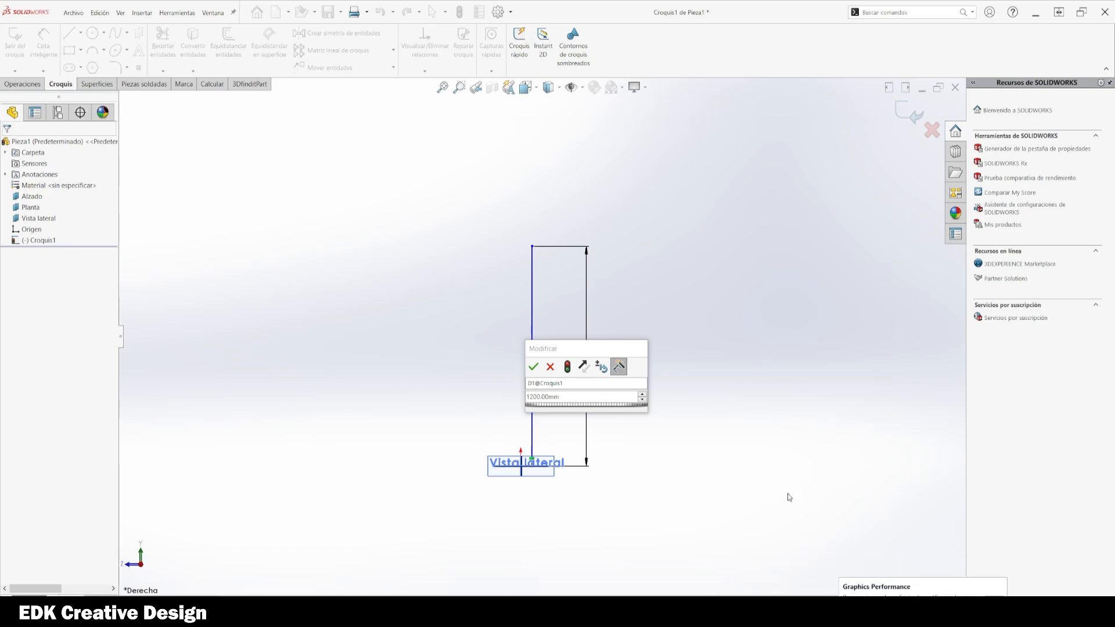
{"action": "left_click", "coordinate": [550, 369]}
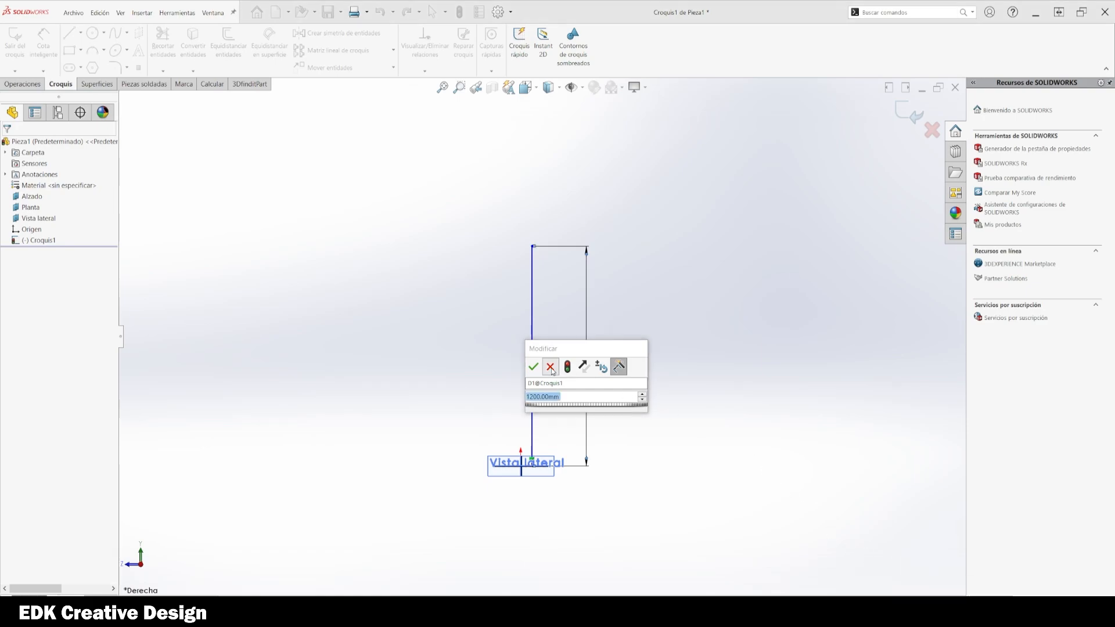
{"action": "left_click", "coordinate": [709, 472]}
- Set the document units to MMGS (millimetre, gram, second) and reopen the vertical line's sketch for editing
{"action": "left_click", "coordinate": [1068, 603]}
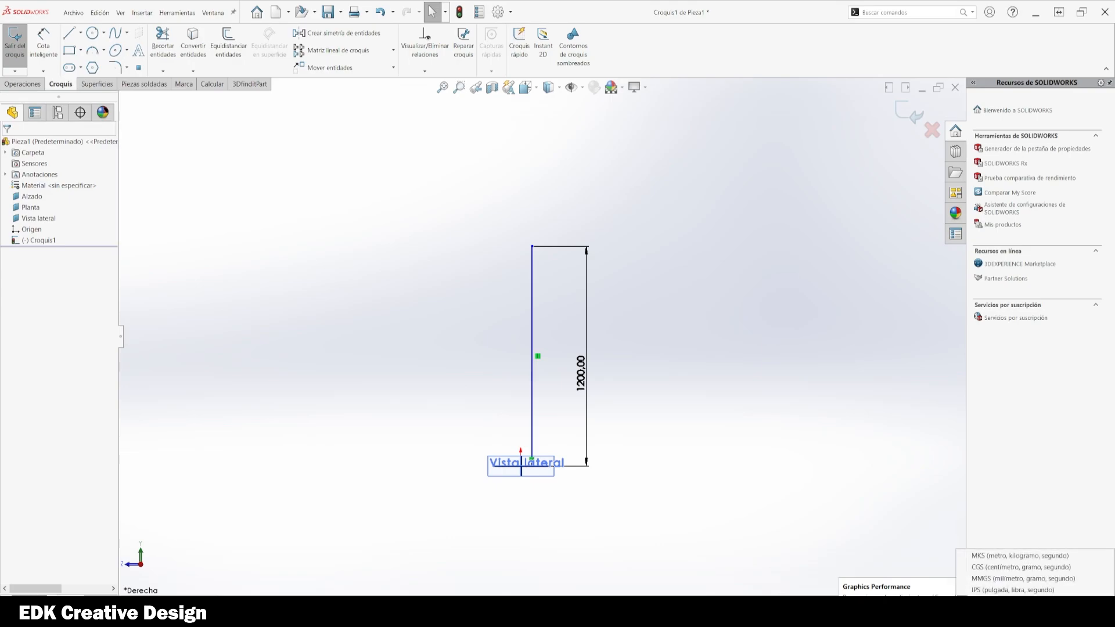
{"action": "left_click", "coordinate": [985, 579]}
{"action": "scroll", "coordinate": [560, 451], "scroll_direction": "down", "scroll_amount": 2}
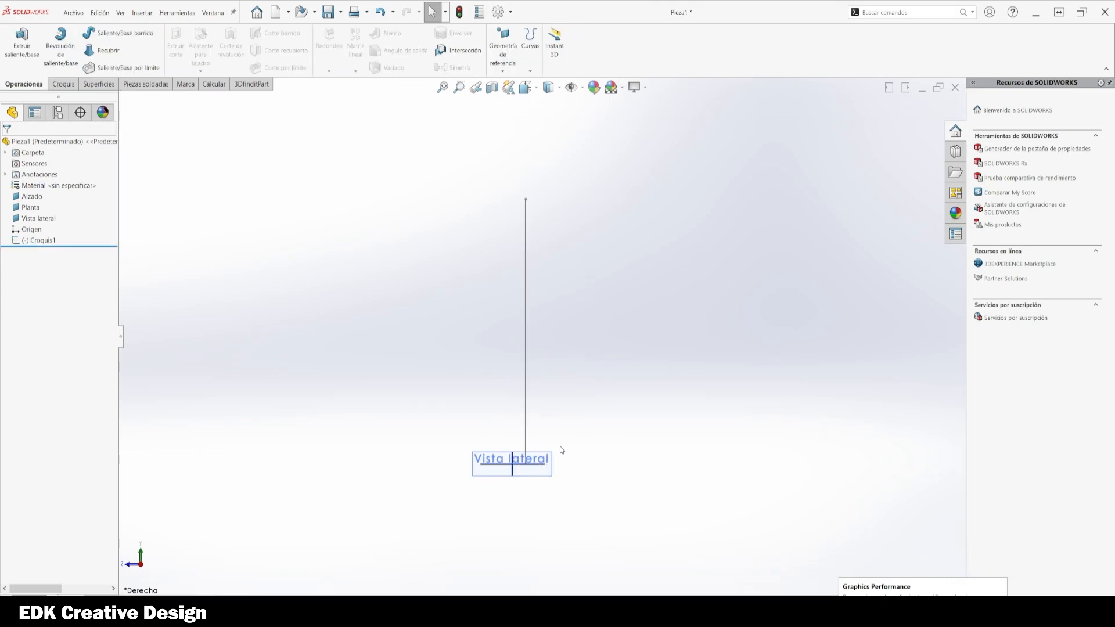
{"action": "left_click", "coordinate": [39, 241]}
{"action": "left_click", "coordinate": [36, 213]}
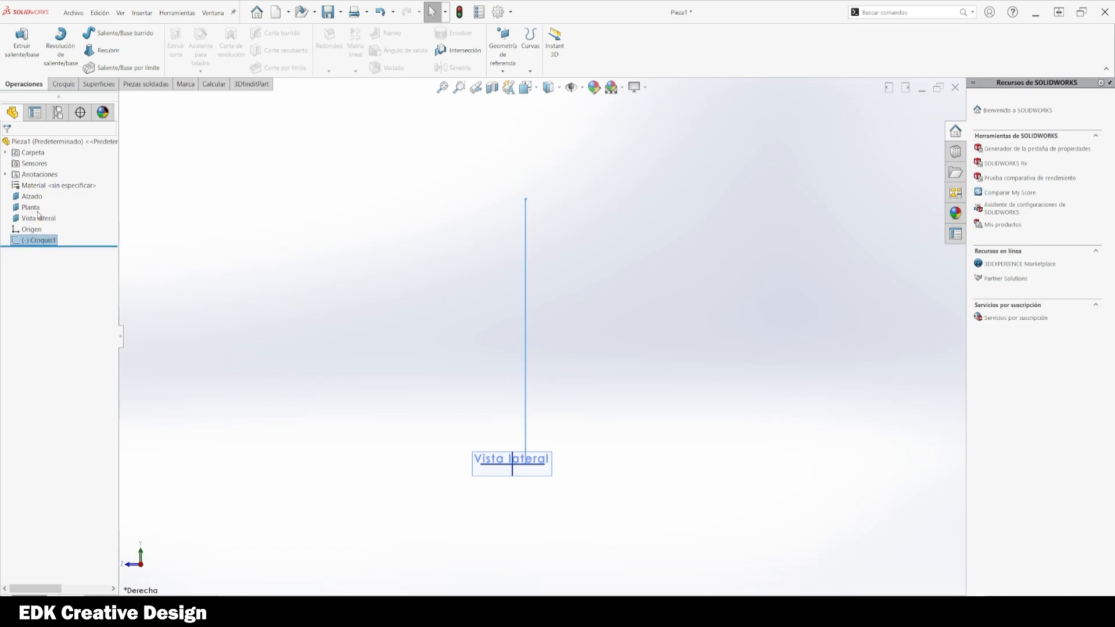
- Set the vertical line's length to 12000 mm
{"action": "double_click", "coordinate": [584, 360]}
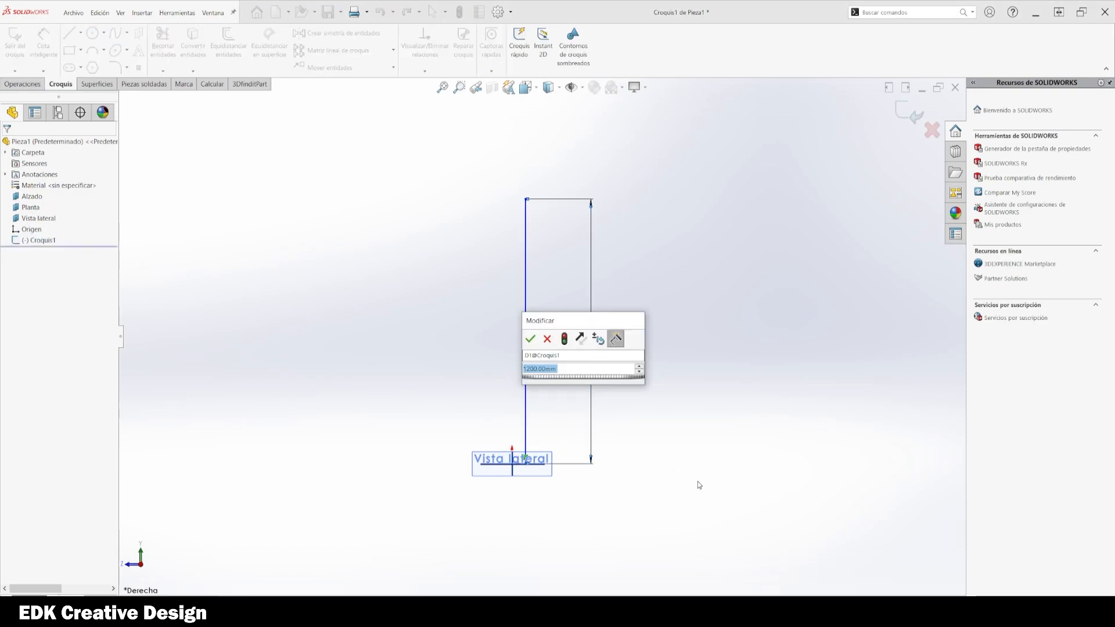
{"action": "type", "text": "12000"}
{"action": "key", "text": "Return"}
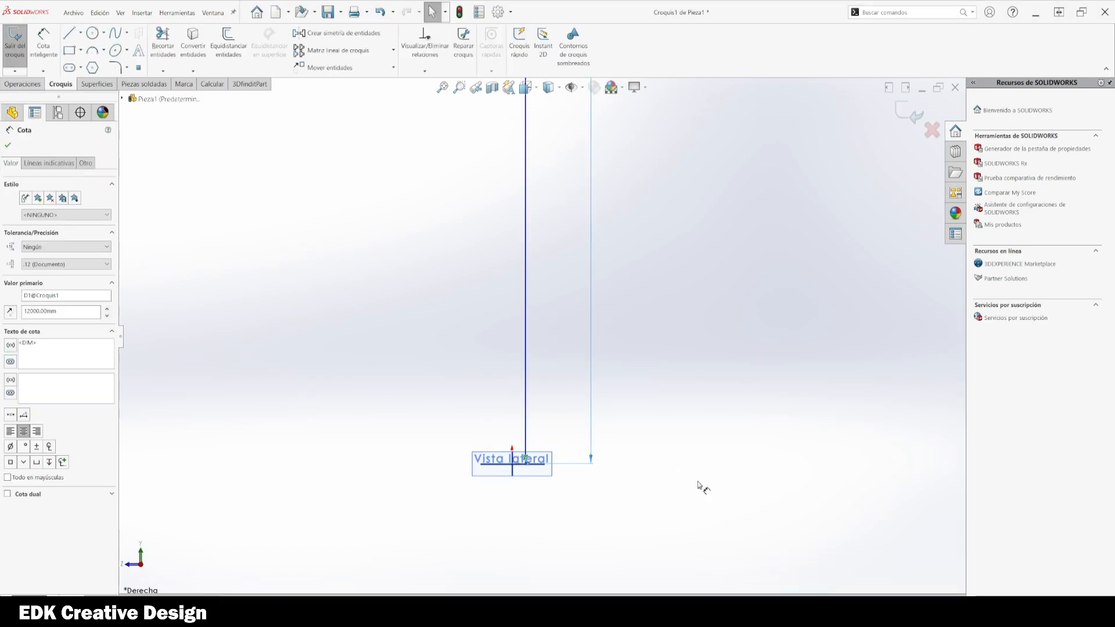
{"action": "left_click", "coordinate": [697, 482]}
{"action": "scroll", "coordinate": [542, 326], "scroll_direction": "up", "scroll_amount": 3}
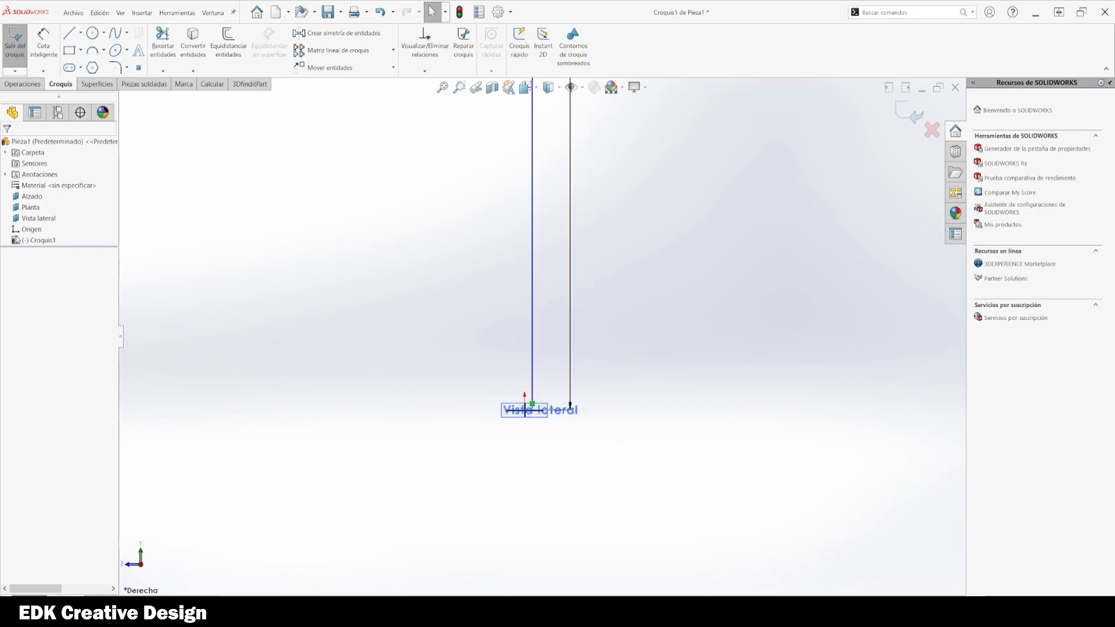
{"action": "key", "text": "f"}
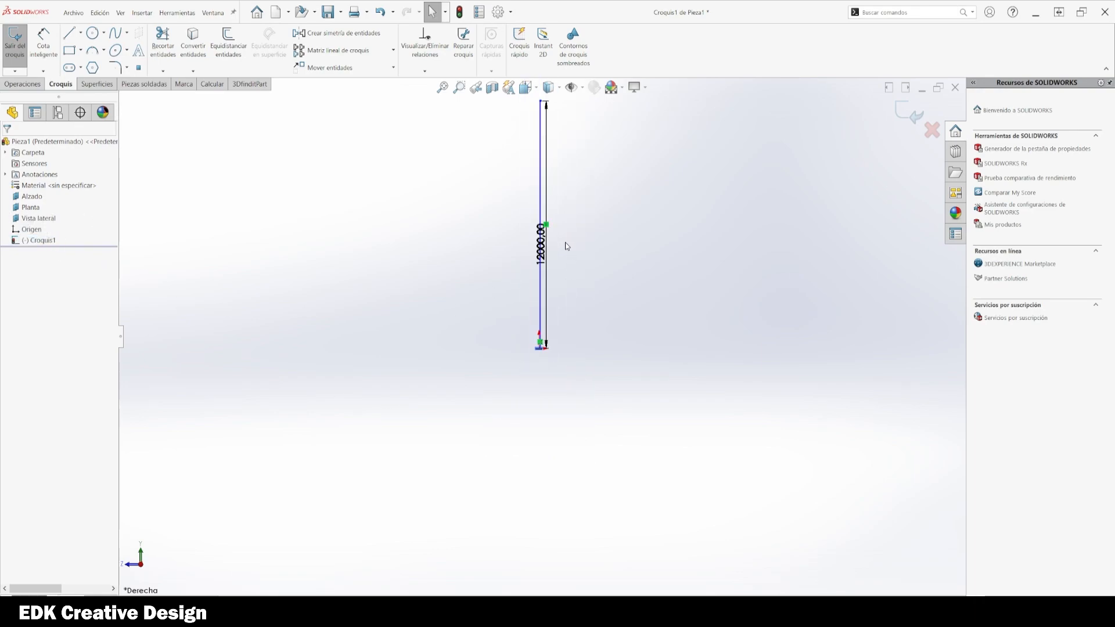
- Set the vertical line's length dimension to 1200 mm
{"action": "scroll", "coordinate": [566, 246], "scroll_direction": "down", "scroll_amount": 3}
{"action": "double_click", "coordinate": [518, 290]}
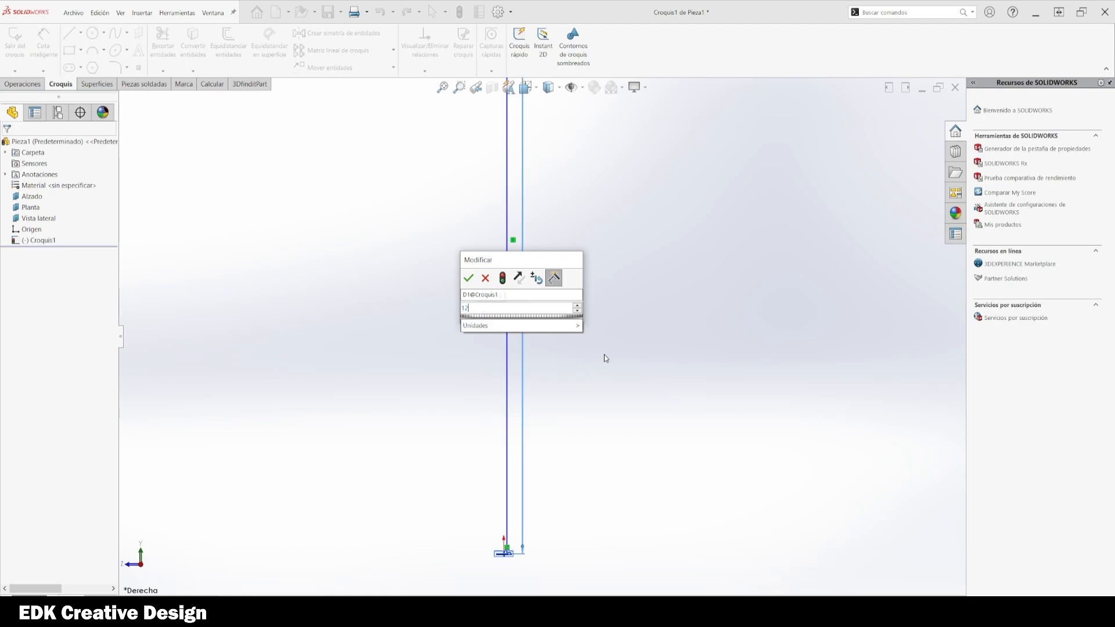
{"action": "type", "text": "1200"}
{"action": "key", "text": "Return"}
{"action": "key", "text": "Escape"}
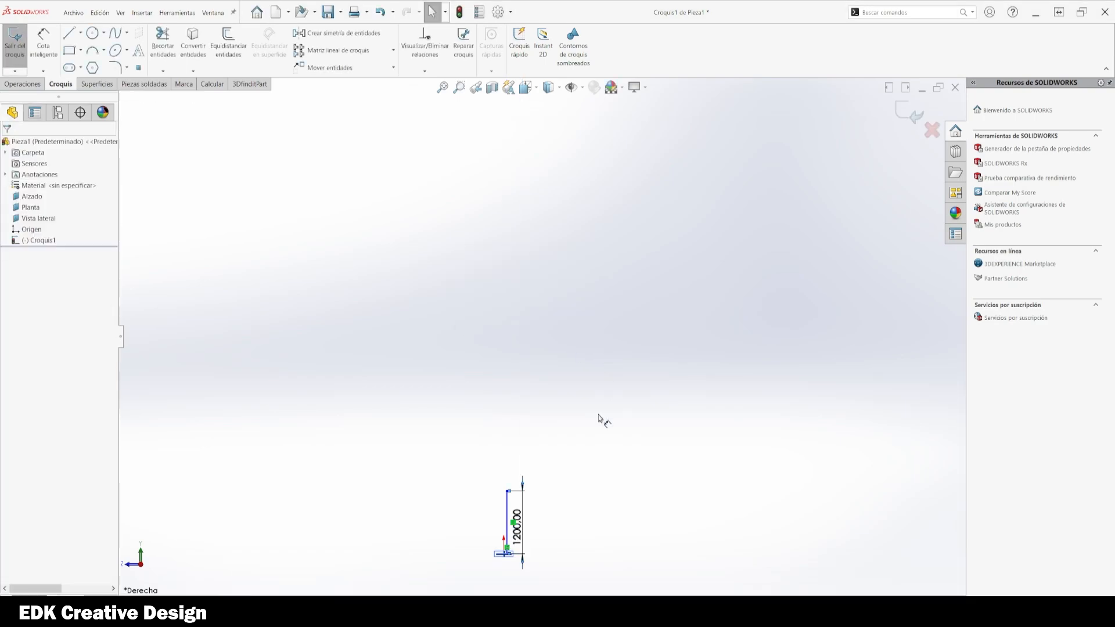
- Draw a horizontal line about 624 mm long to the left from the vertical line's upper endpoint
{"action": "scroll", "coordinate": [497, 542], "scroll_direction": "down", "scroll_amount": 5}
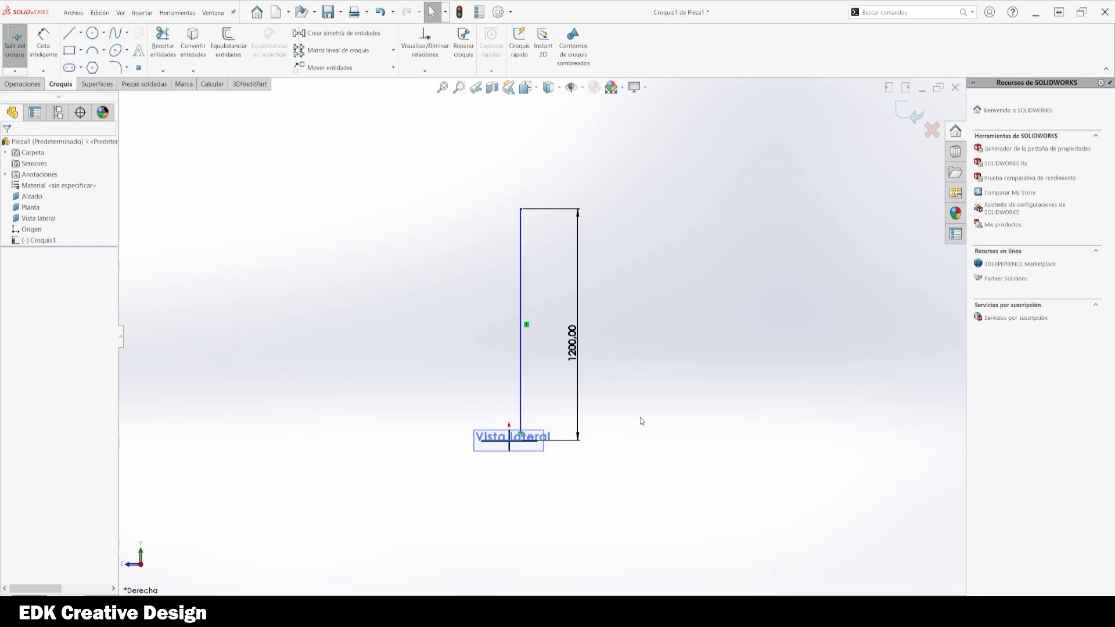
{"action": "scroll", "coordinate": [620, 416], "scroll_direction": "up", "scroll_amount": 1}
{"action": "mouse_move", "coordinate": [534, 439]}
{"action": "middle_mouse_down", "text": "ctrl"}
{"action": "mouse_move", "coordinate": [593, 455]}
{"action": "mouse_move", "coordinate": [637, 491]}
{"action": "middle_mouse_up", "text": "ctrl"}
{"action": "scroll", "coordinate": [633, 407], "scroll_direction": "down", "scroll_amount": 1}
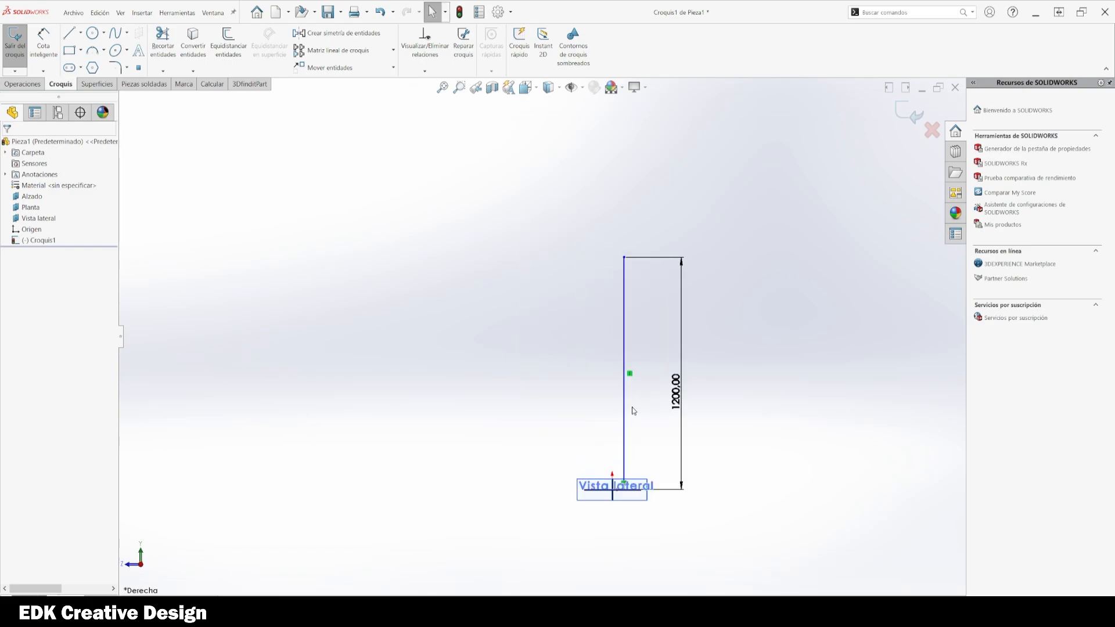
{"action": "key", "text": "l"}
{"action": "left_click", "coordinate": [624, 257]}
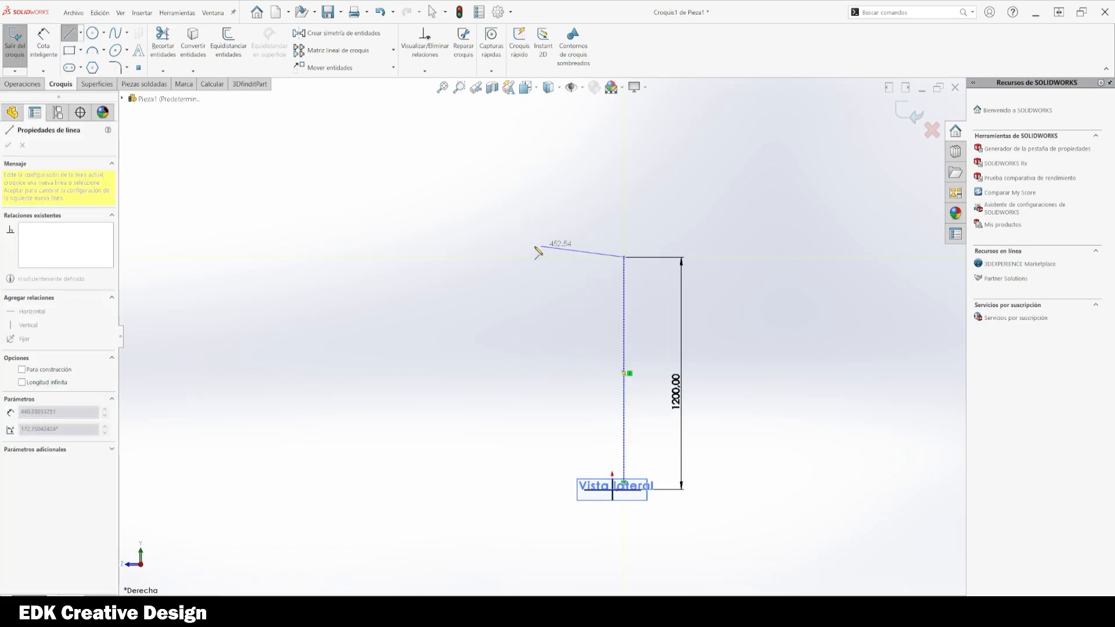
{"action": "left_click", "coordinate": [509, 257]}
{"action": "key", "text": "Escape"}
- Dimension the horizontal line above it and set its length to 800 mm
{"action": "key", "text": "d"}
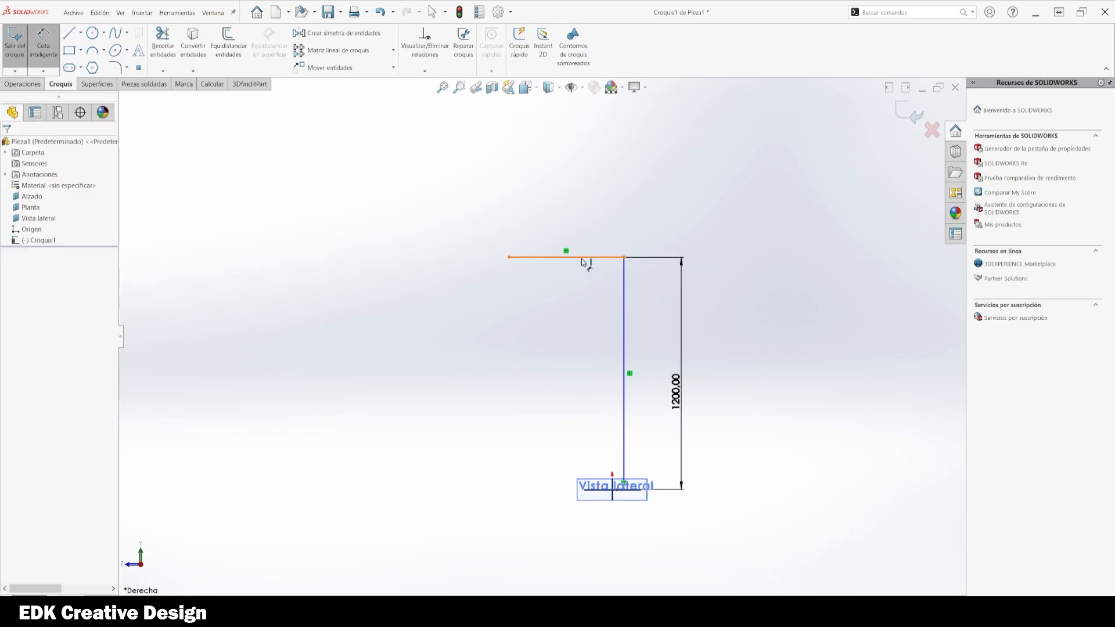
{"action": "left_click", "coordinate": [580, 258]}
{"action": "left_click", "coordinate": [563, 214]}
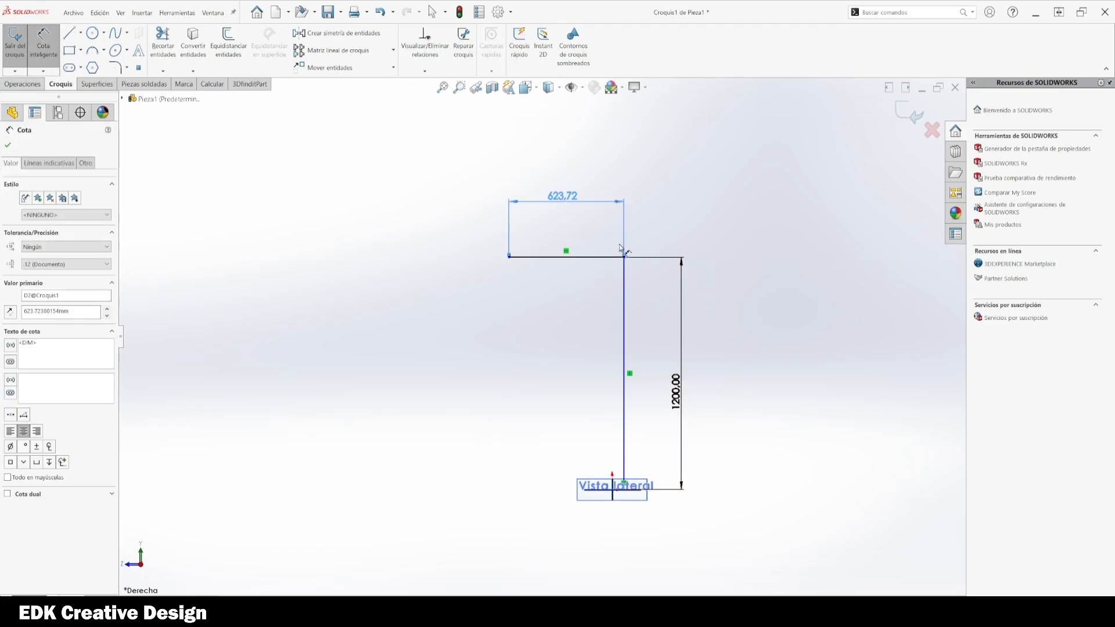
{"action": "left_click", "coordinate": [569, 201]}
{"action": "type", "text": "800"}
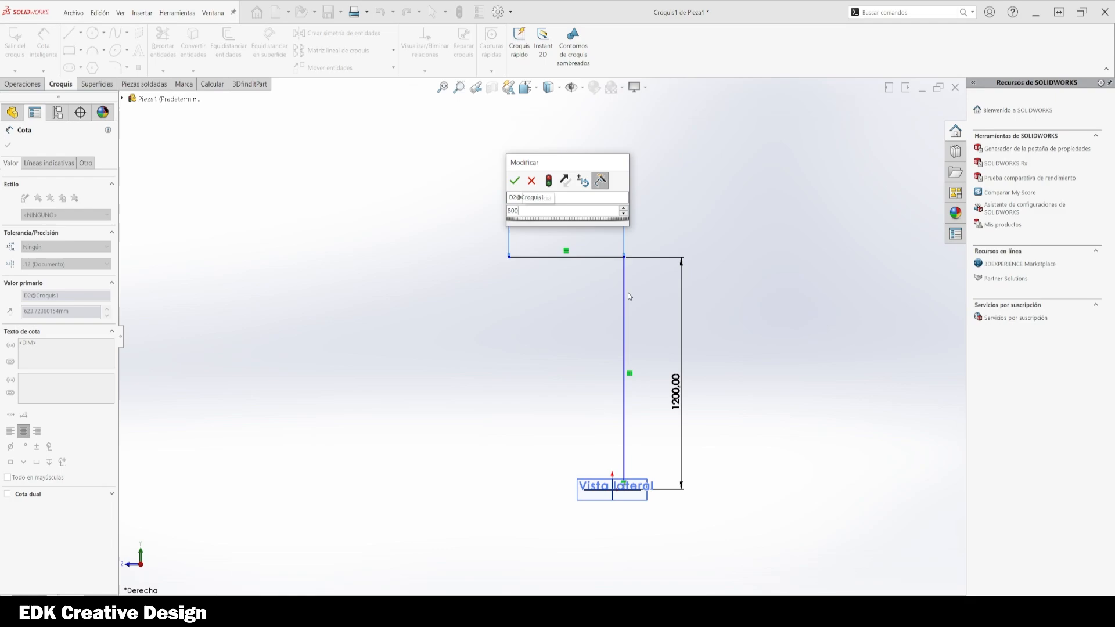
{"action": "key", "text": "Return"}
{"action": "key", "text": "Escape"}
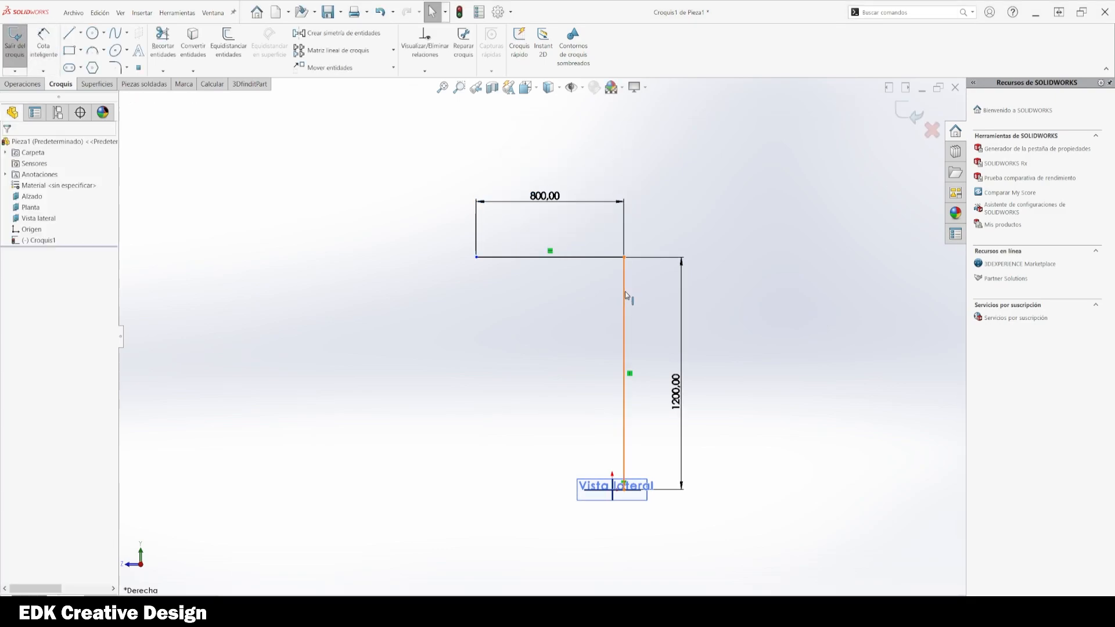
- Set the horizontal line's length to 900 mm
{"action": "double_click", "coordinate": [545, 196]}
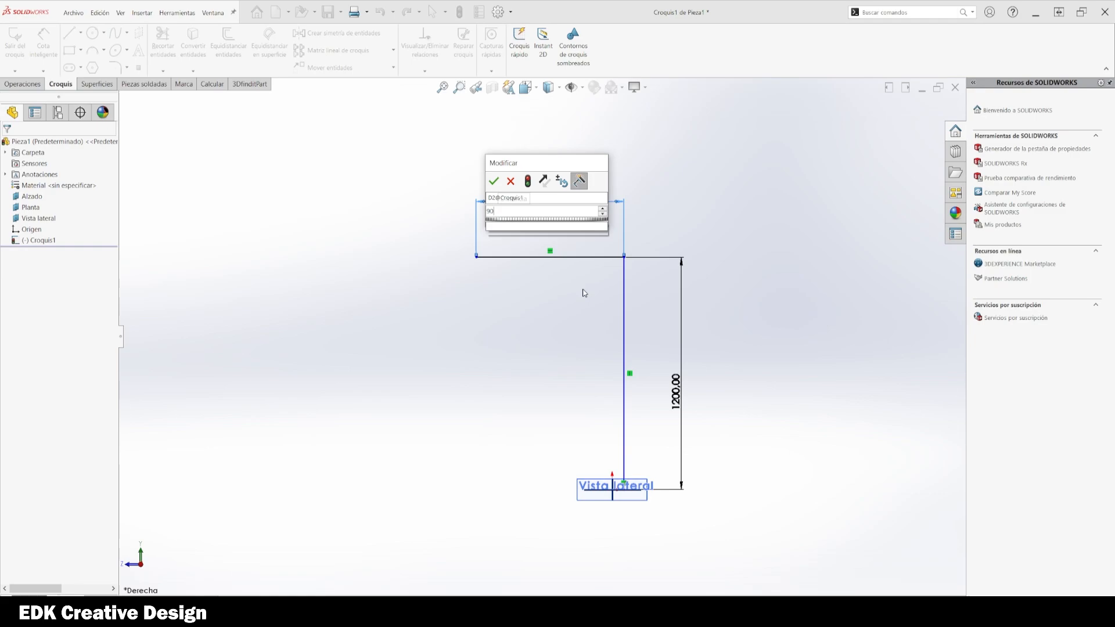
{"action": "type", "text": "900"}
{"action": "key", "text": "Return"}
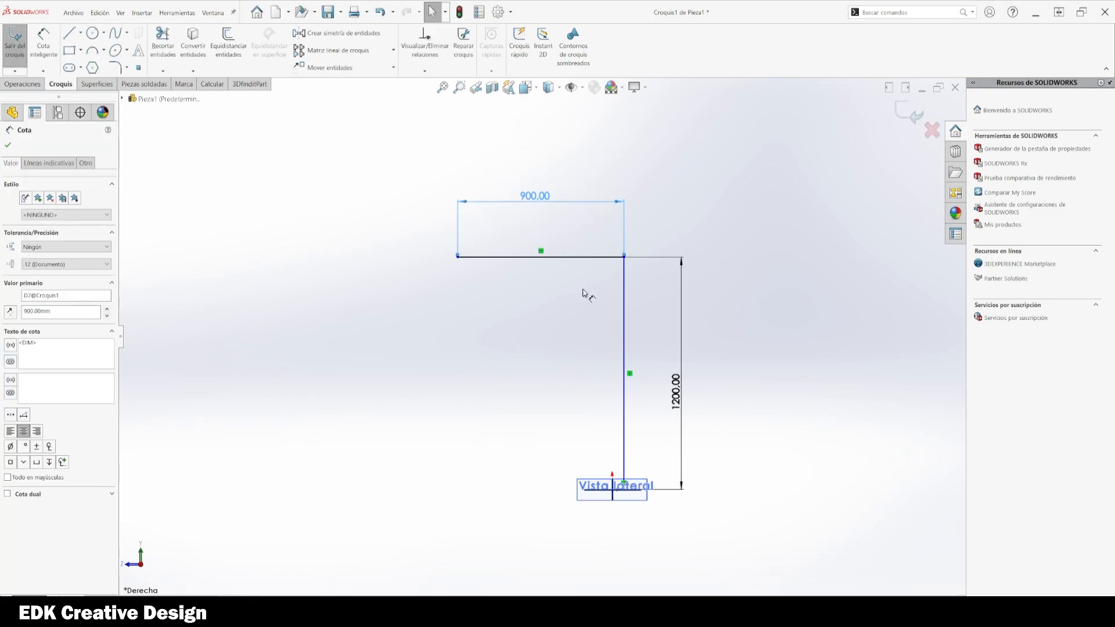
- Draw a horizontal line about 626 mm long, extending left from the 900 mm line's left endpoint
{"action": "key", "text": "Escape"}
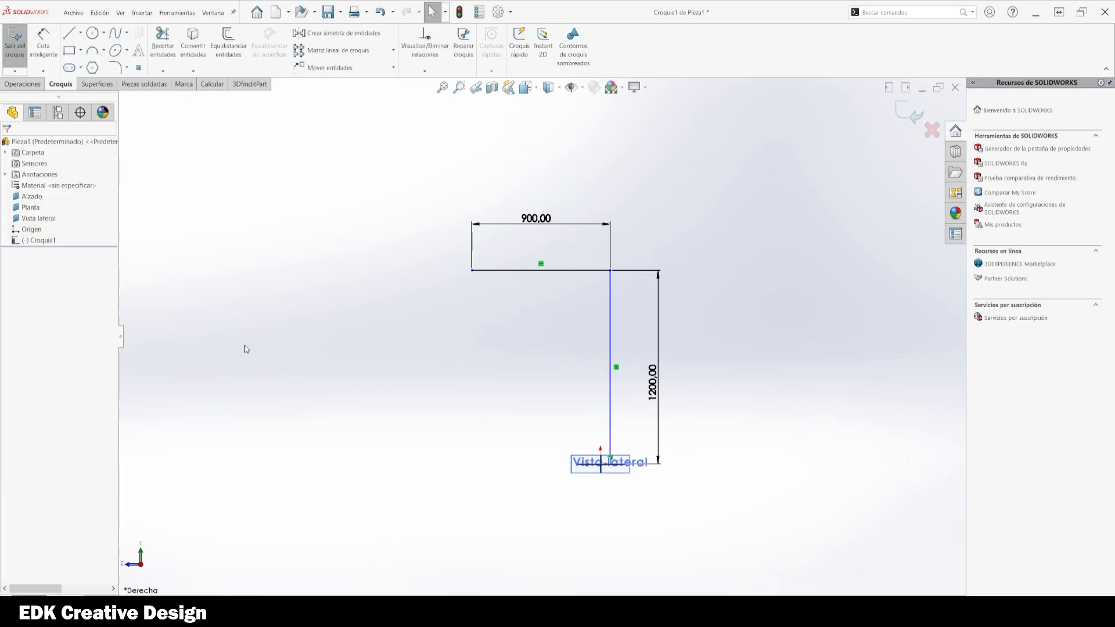
{"action": "mouse_move", "coordinate": [244, 346]}
{"action": "right_mouse_down"}
{"action": "mouse_move", "coordinate": [268, 345]}
{"action": "mouse_move", "coordinate": [252, 343]}
{"action": "mouse_move", "coordinate": [250, 314]}
{"action": "right_mouse_up"}
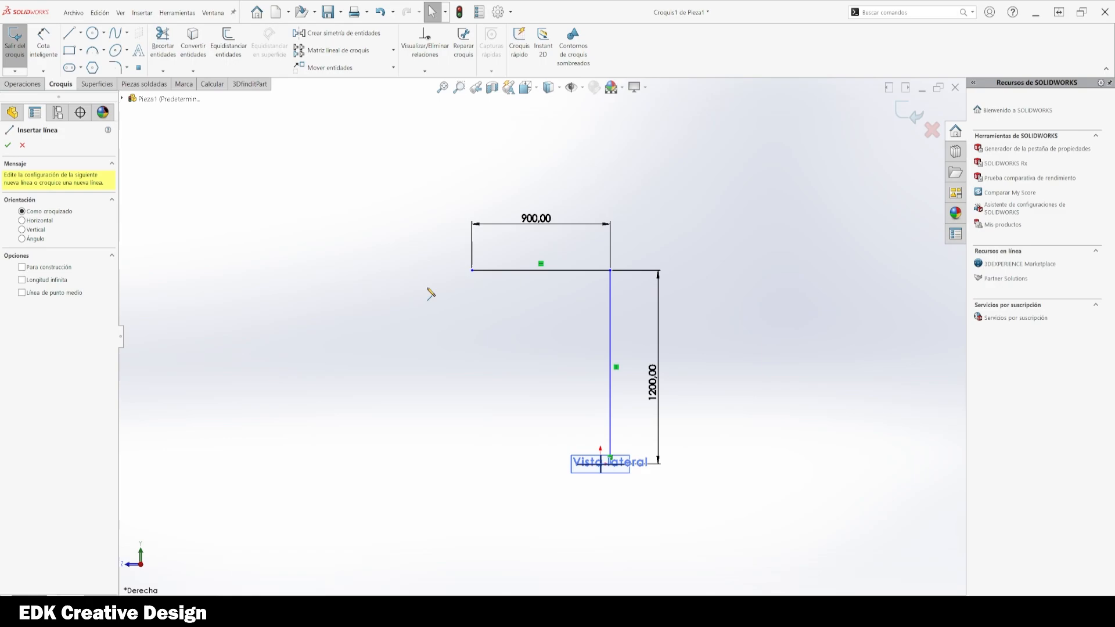
{"action": "left_click", "coordinate": [471, 270]}
{"action": "left_click", "coordinate": [375, 270]}
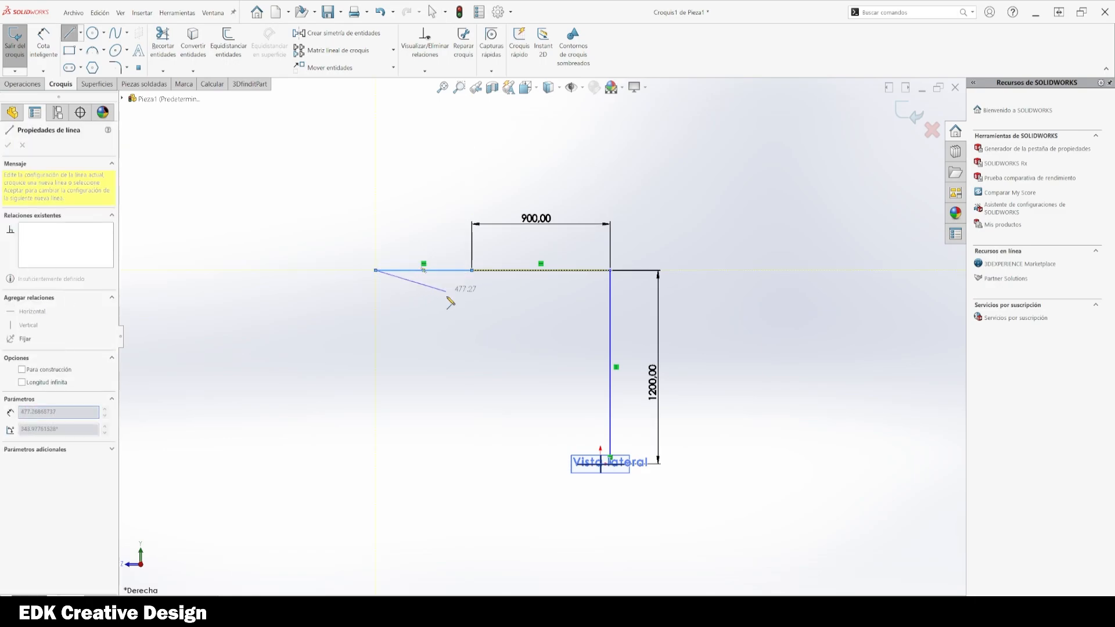
{"action": "key", "text": "Escape"}
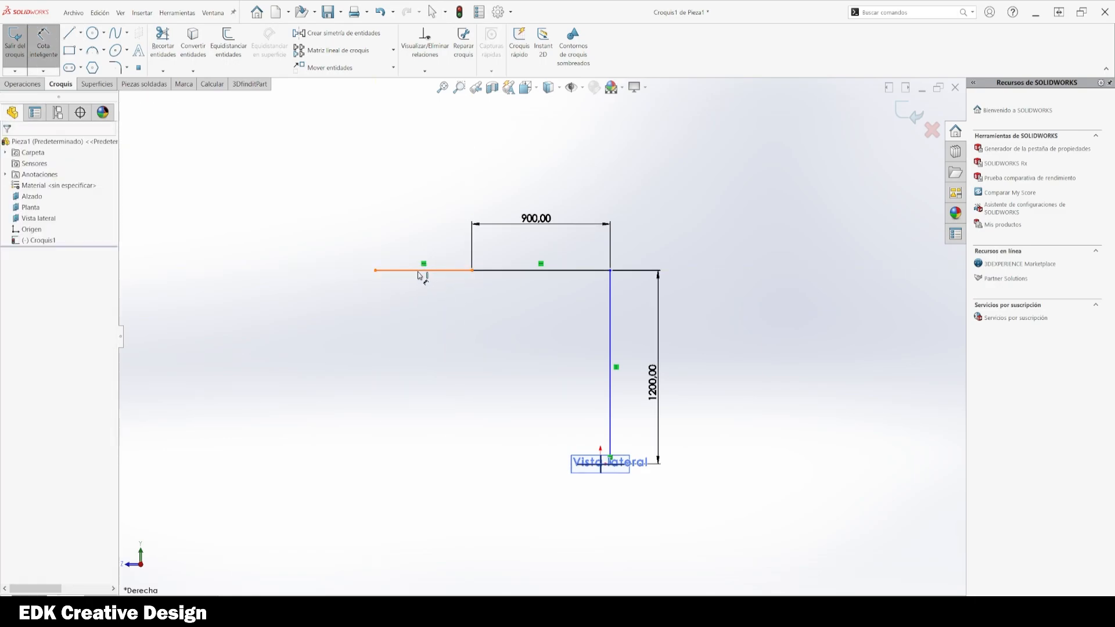
- Dimension the new horizontal line above it and set its length to 2400 mm
{"action": "left_click", "coordinate": [418, 271]}
{"action": "left_click", "coordinate": [409, 205]}
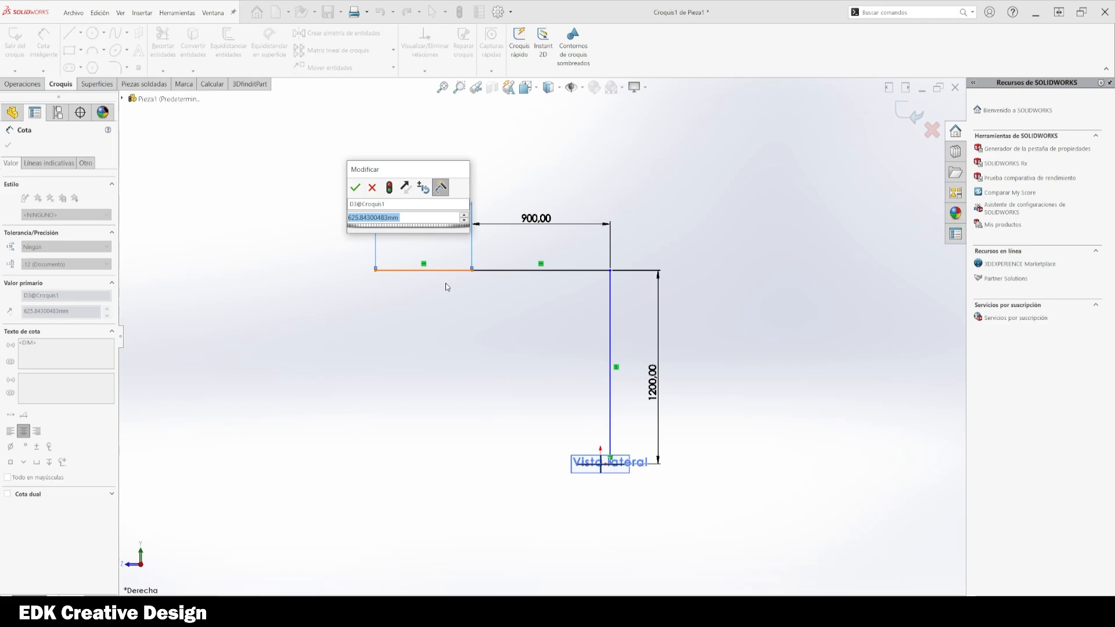
{"action": "type", "text": "2400"}
{"action": "key", "text": "Return"}
{"action": "key", "text": "Escape"}
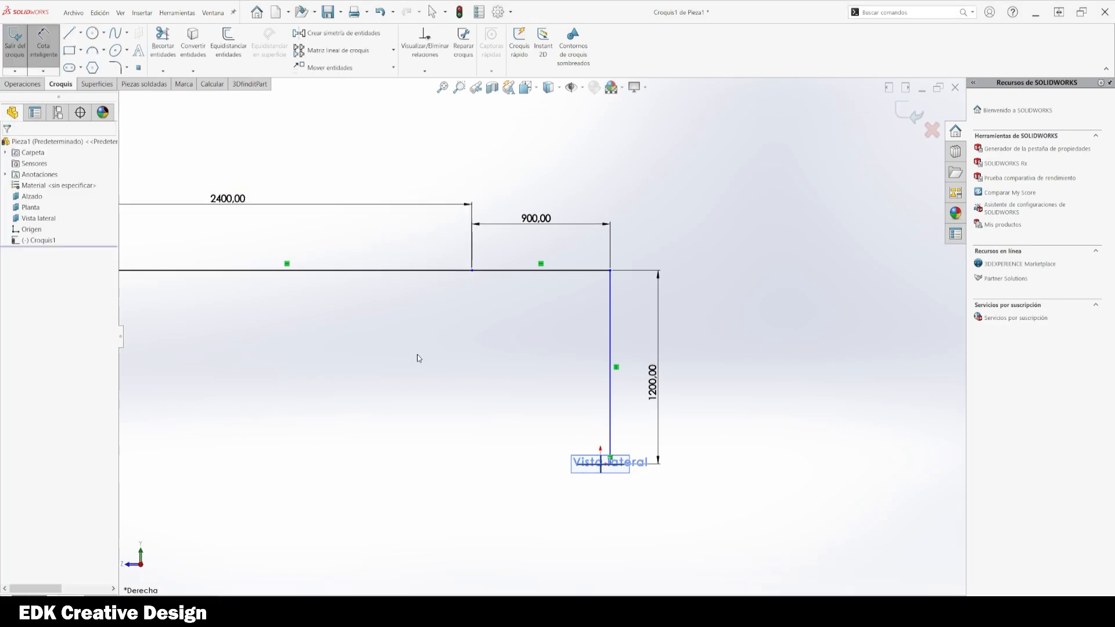
- Convert the 2400 mm horizontal line to construction geometry
{"action": "scroll", "coordinate": [418, 356], "scroll_direction": "up", "scroll_amount": 5}
{"action": "left_click", "coordinate": [473, 310]}
{"action": "left_click", "coordinate": [463, 283]}
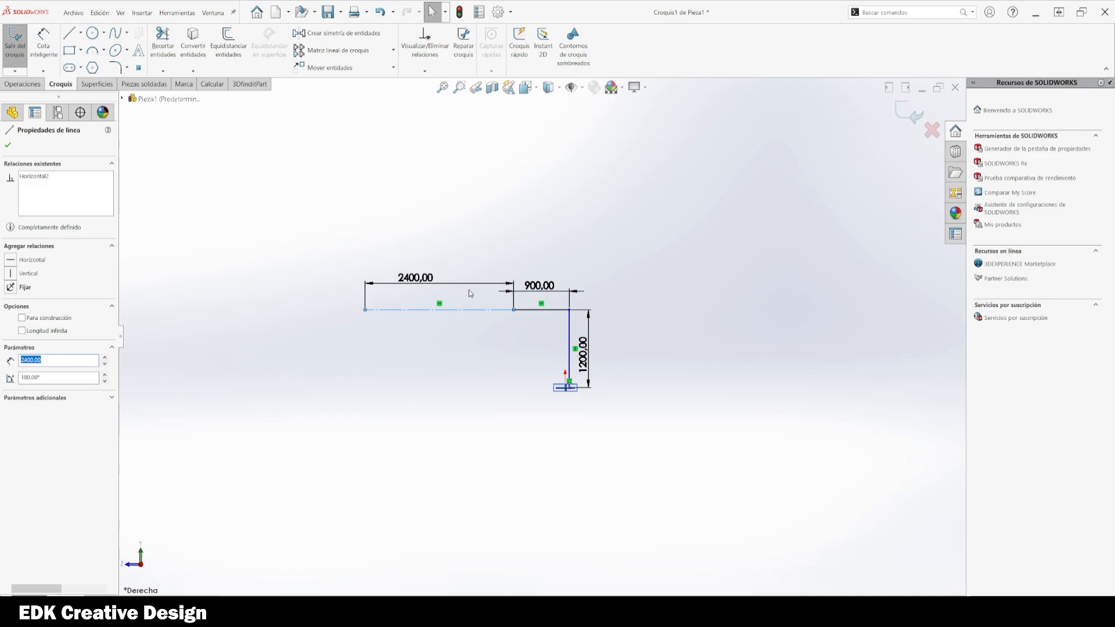
{"action": "left_click", "coordinate": [471, 343]}
{"action": "scroll", "coordinate": [471, 344], "scroll_direction": "down", "scroll_amount": 3}
{"action": "right_click_drag", "start_coordinate": [424, 368], "coordinate": [423, 404]}
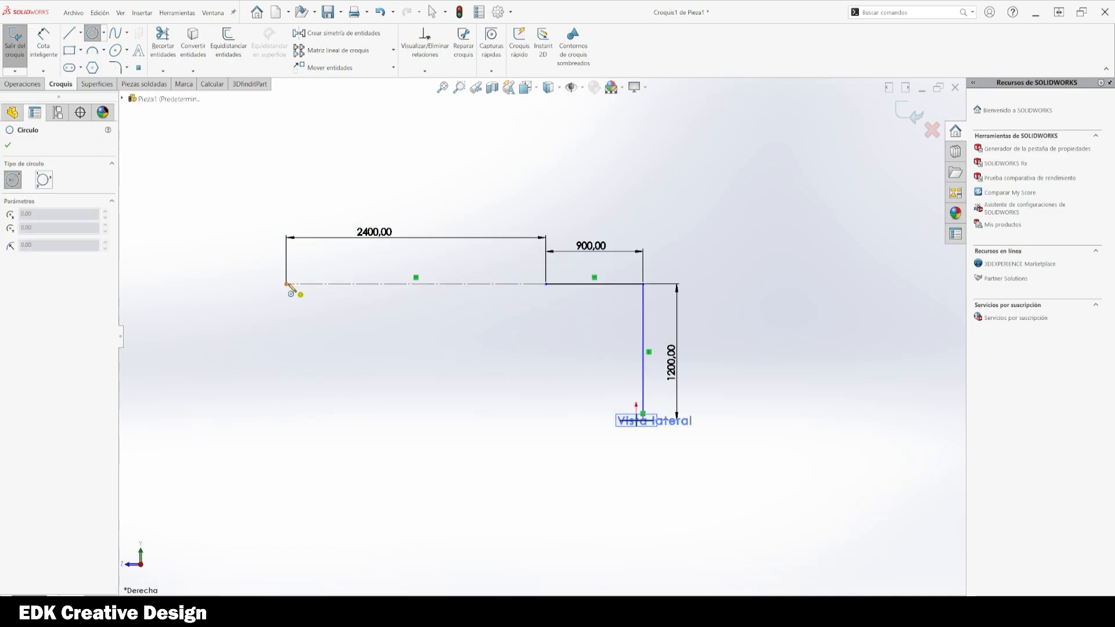
{"action": "left_click", "coordinate": [287, 284]}
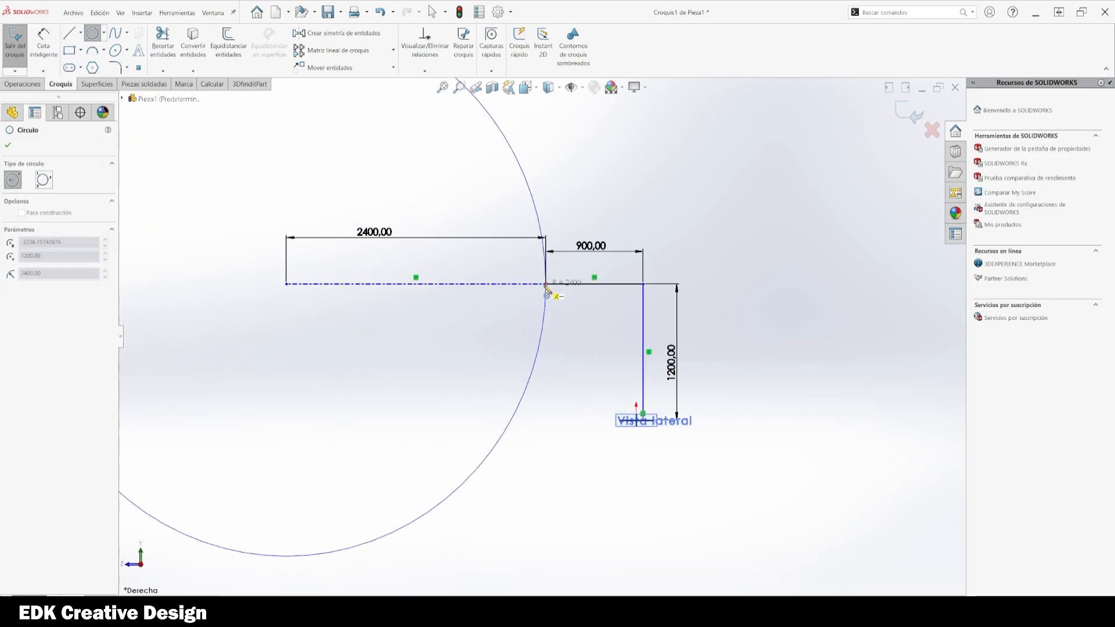
{"action": "key", "text": "Escape"}
{"action": "left_click_drag", "start_coordinate": [428, 198], "coordinate": [349, 255]}
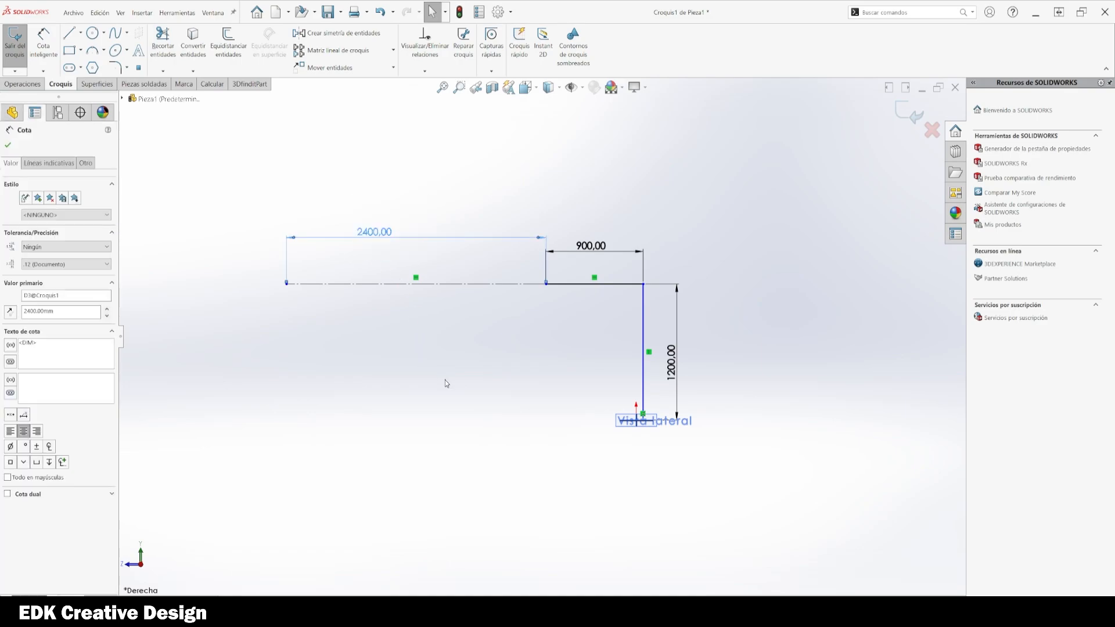
{"action": "left_click", "coordinate": [490, 372]}
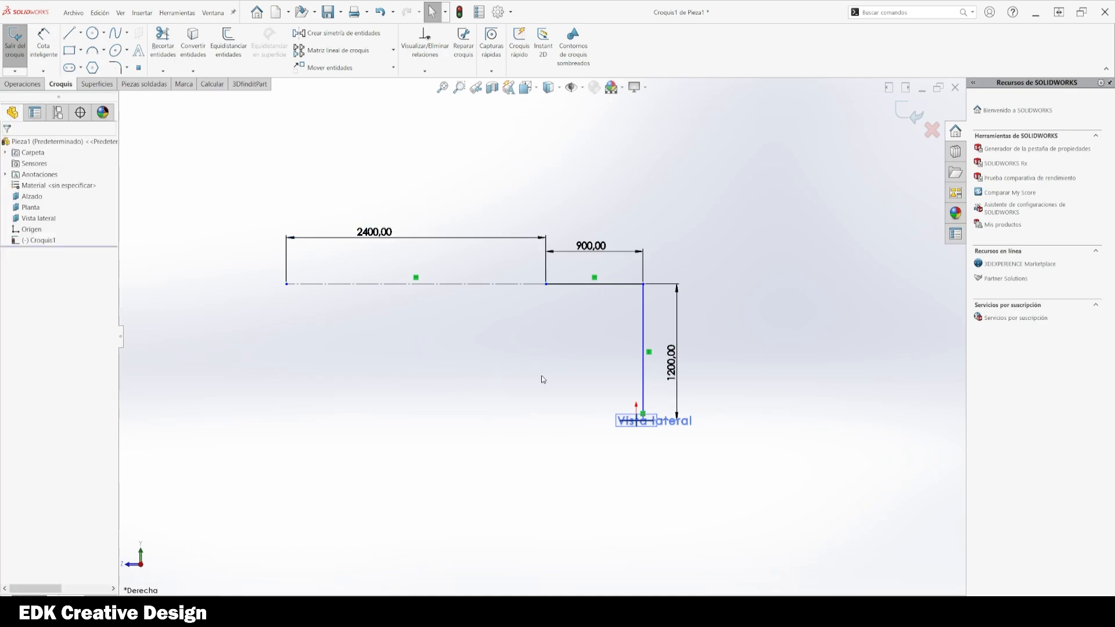
- Draw a 1200 mm vertical line down from the 2400 mm line's midpoint and convert it to construction geometry
{"action": "key", "text": "l"}
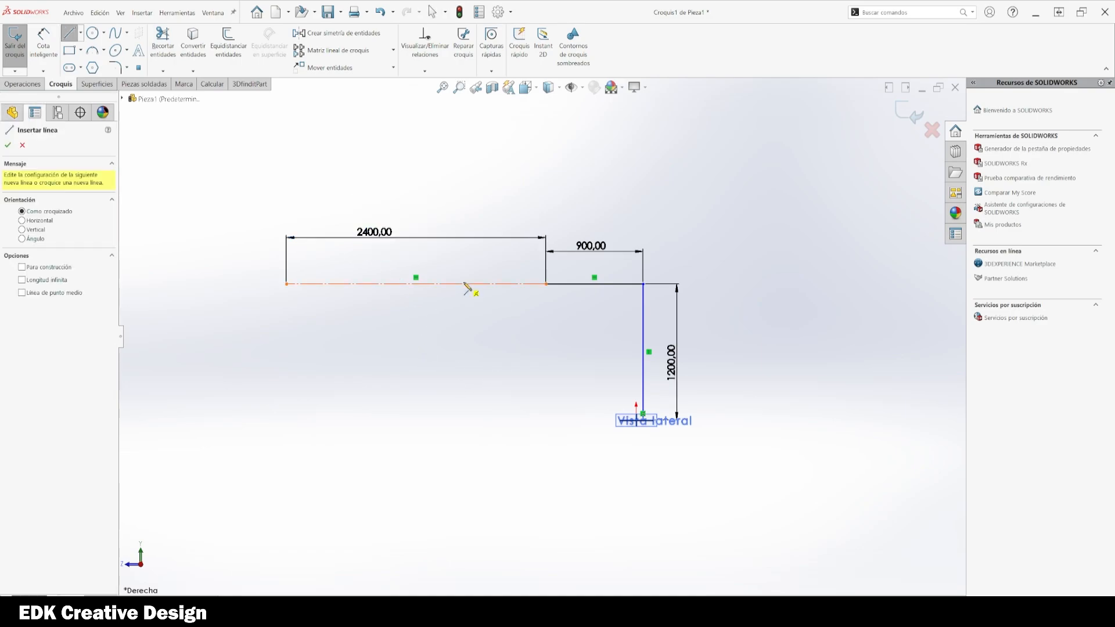
{"action": "left_click", "coordinate": [416, 284]}
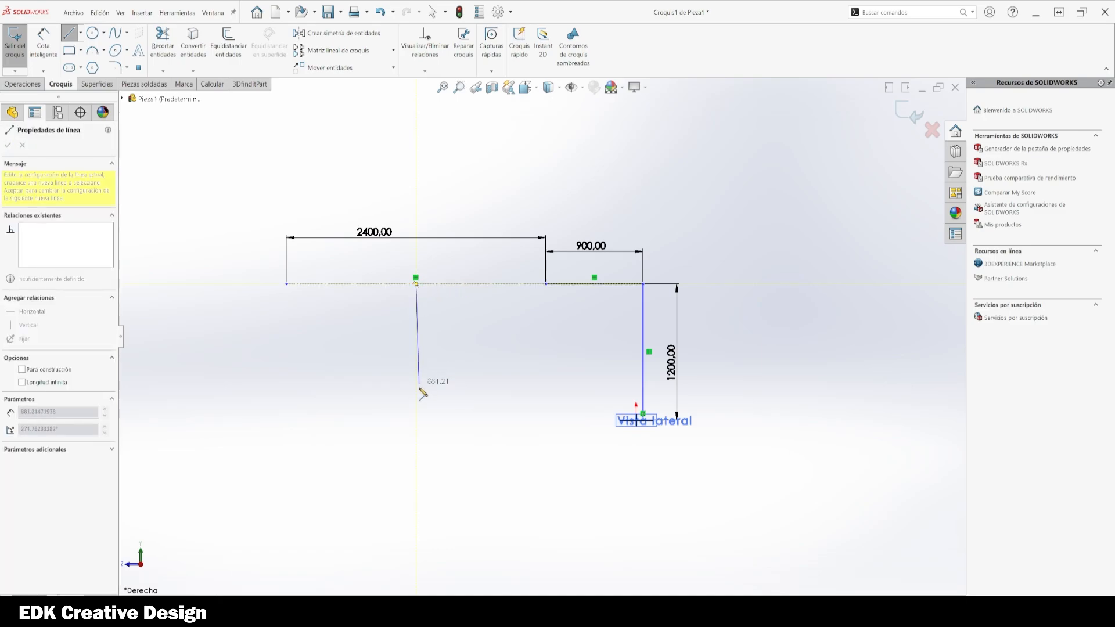
{"action": "left_click", "coordinate": [416, 419]}
{"action": "key", "text": "Escape"}
{"action": "left_click", "coordinate": [416, 372]}
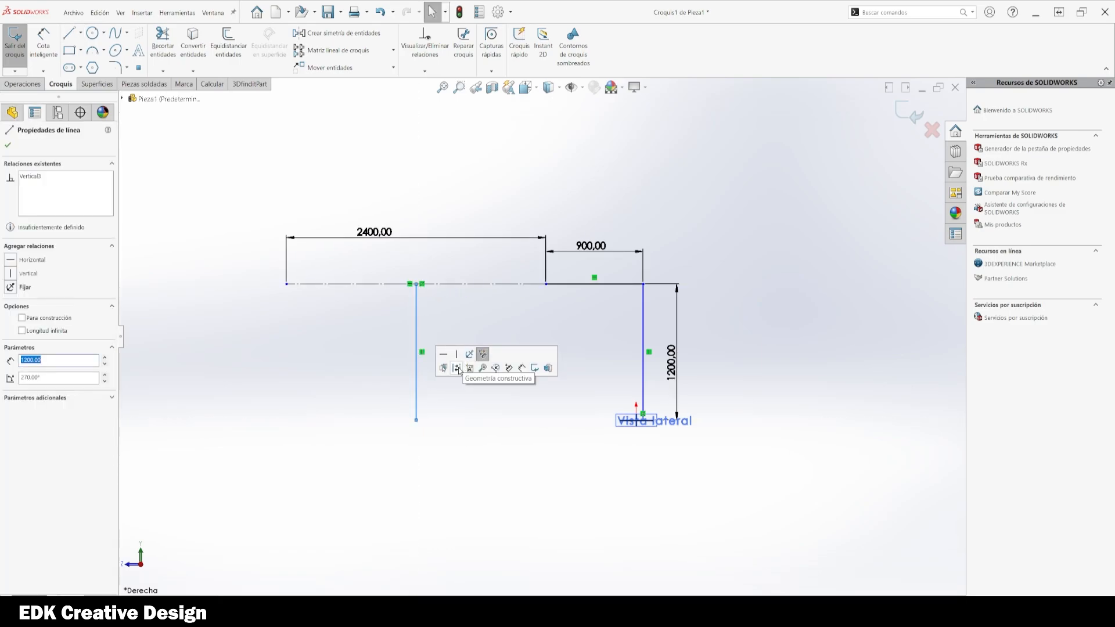
{"action": "left_click", "coordinate": [457, 368]}
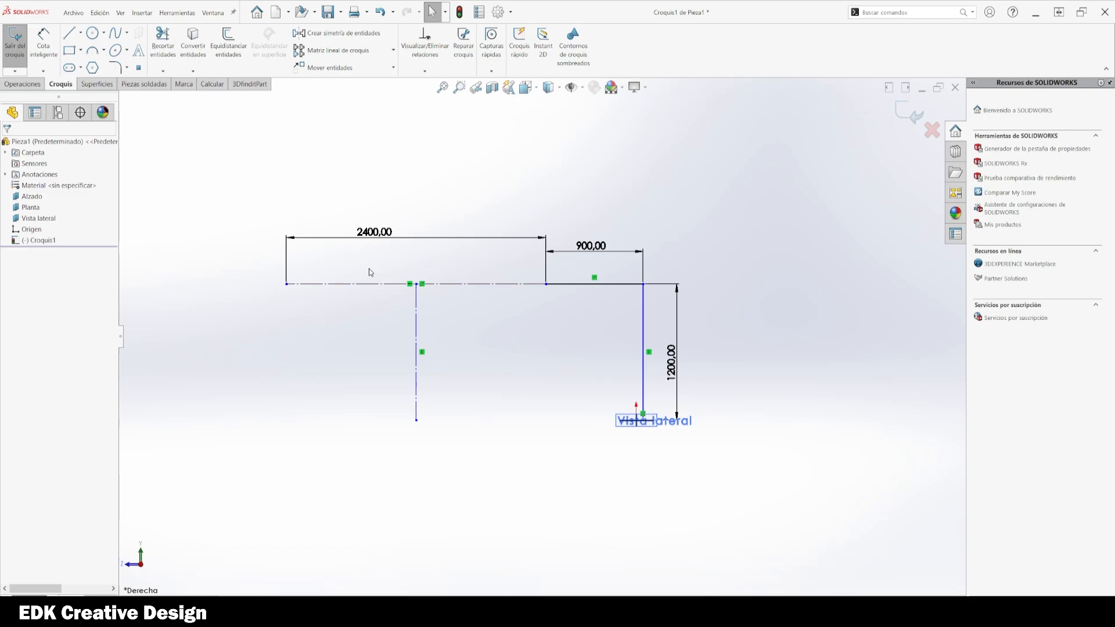
- Draw a three-point arc of about 1516 mm radius from the vertical construction line's lower end to the 900 mm line's left endpoint
{"action": "left_click", "coordinate": [91, 51]}
{"action": "left_click", "coordinate": [415, 419]}
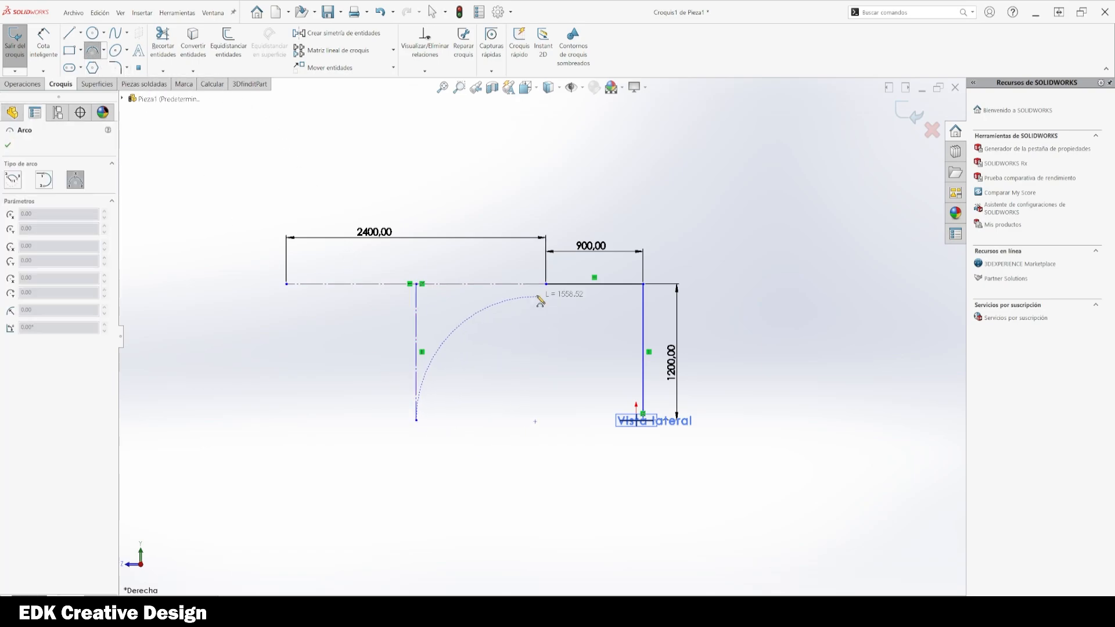
{"action": "left_click", "coordinate": [546, 283]}
{"action": "left_click", "coordinate": [530, 354]}
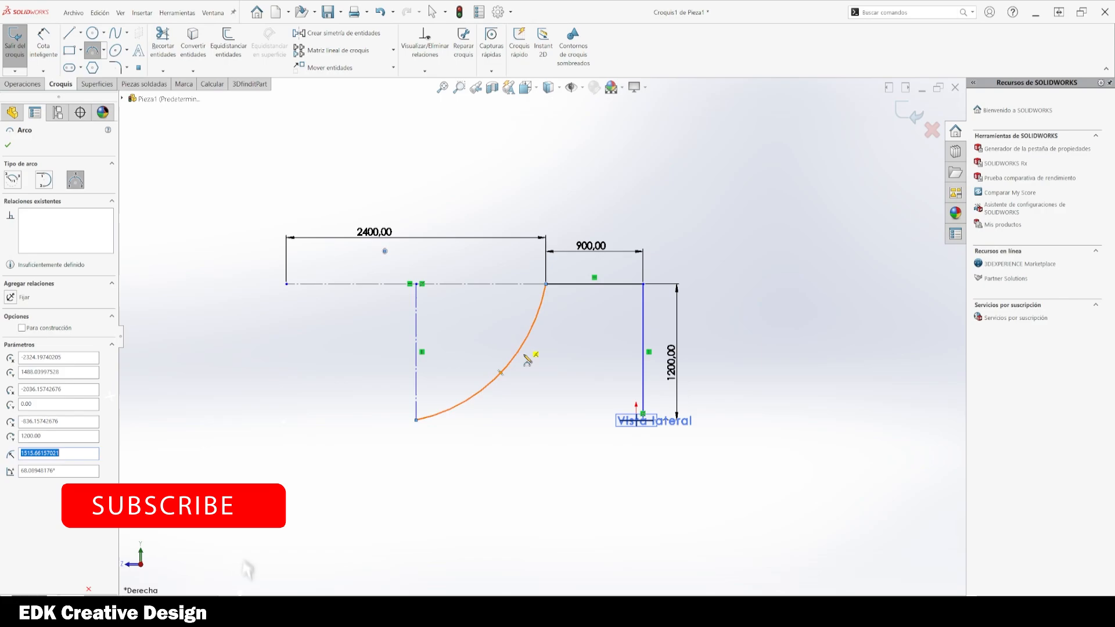
{"action": "key", "text": "Escape"}
- Dimension the arc and set its radius to 1200 mm
{"action": "left_click", "coordinate": [508, 378]}
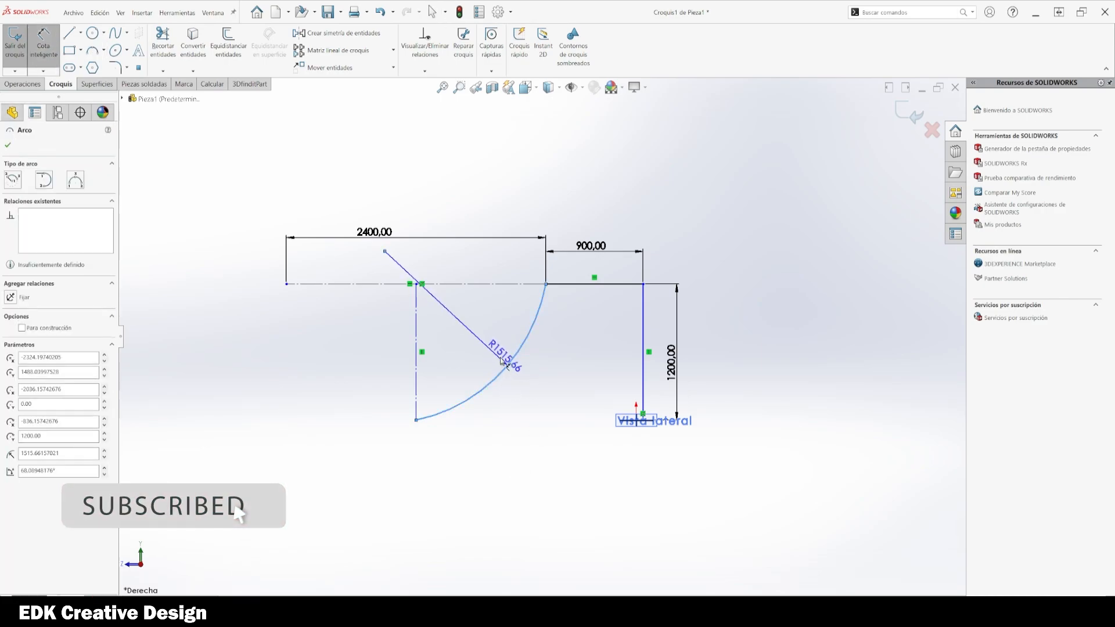
{"action": "left_click", "coordinate": [478, 341]}
{"action": "left_click", "coordinate": [476, 342]}
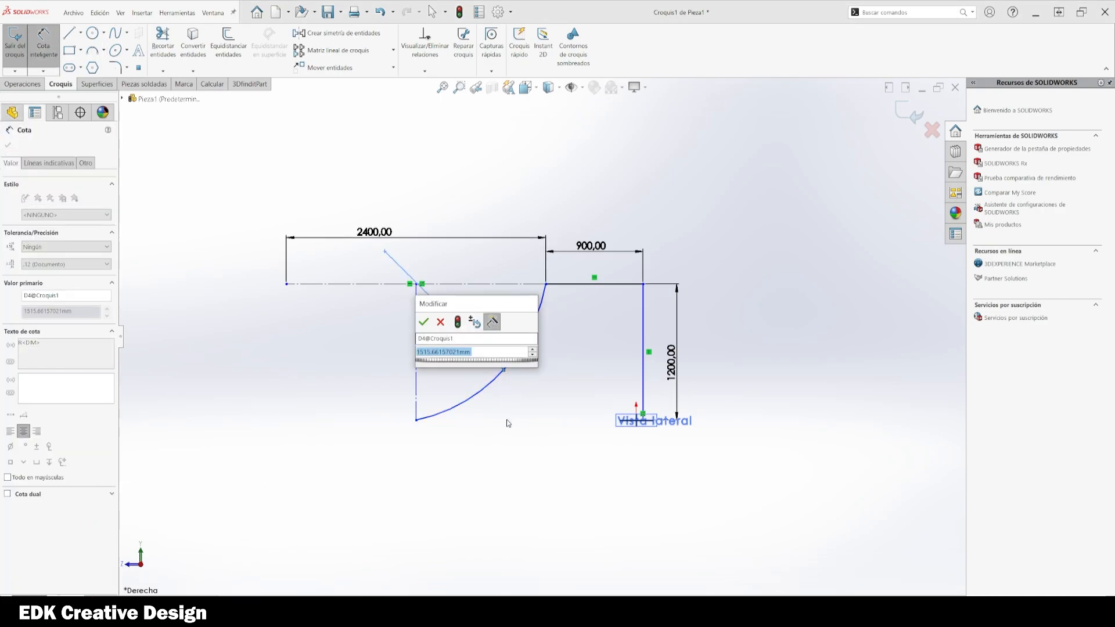
{"action": "type", "text": "1200"}
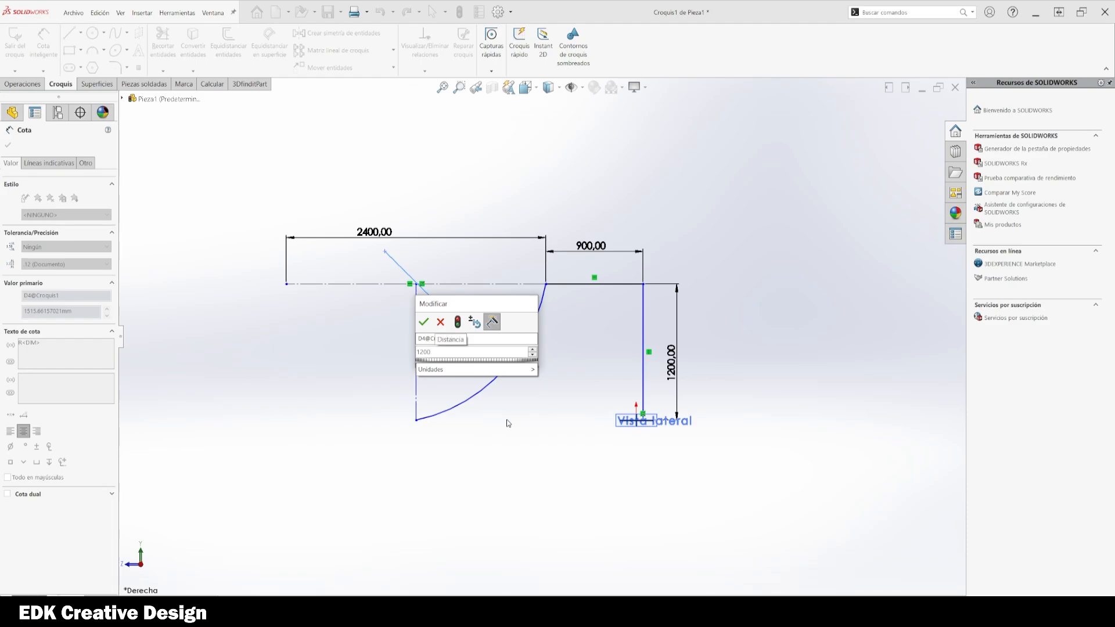
{"action": "key", "text": "Return"}
{"action": "key", "text": "Escape"}
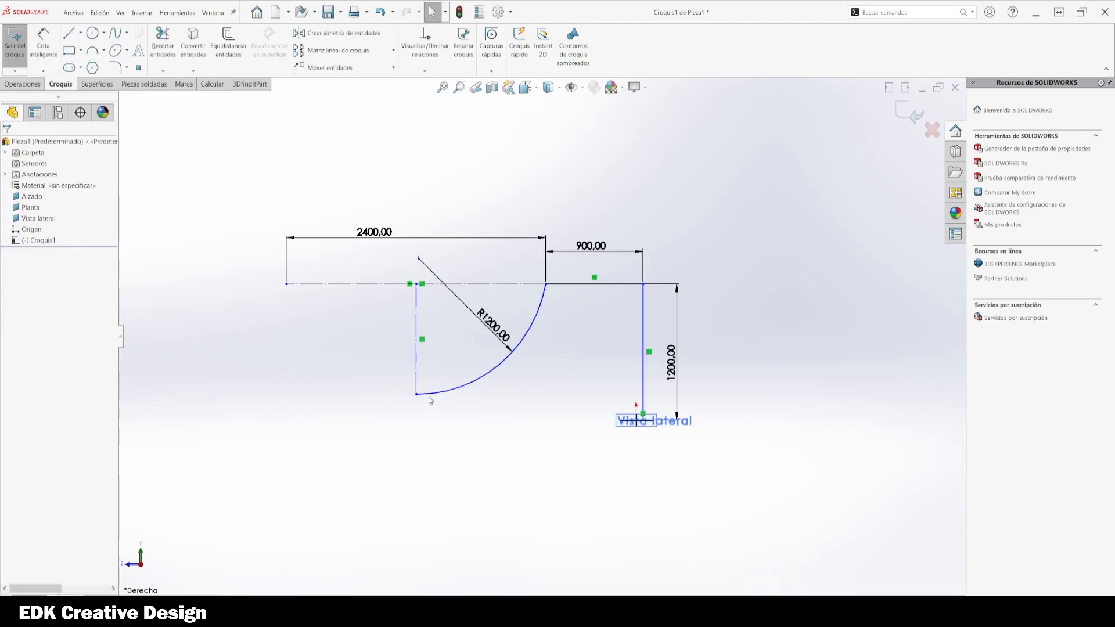
- Add a horizontal relation between the arc's lower endpoint and the lower endpoint of the right vertical line
{"action": "left_click", "coordinate": [416, 395]}
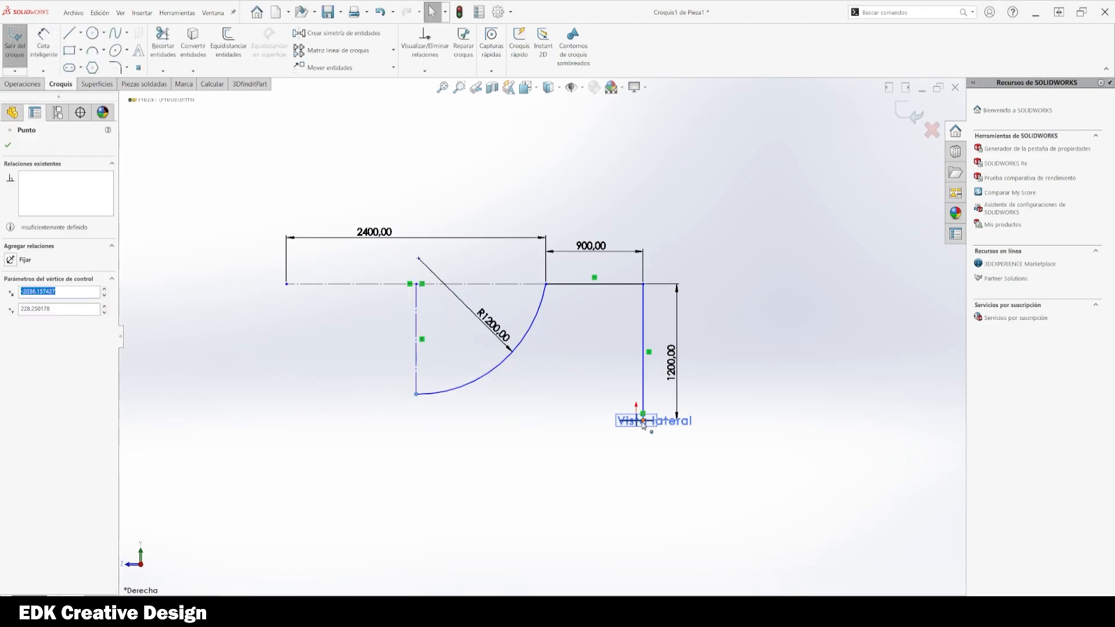
{"action": "scroll", "coordinate": [644, 424], "scroll_direction": "down", "scroll_amount": 6}
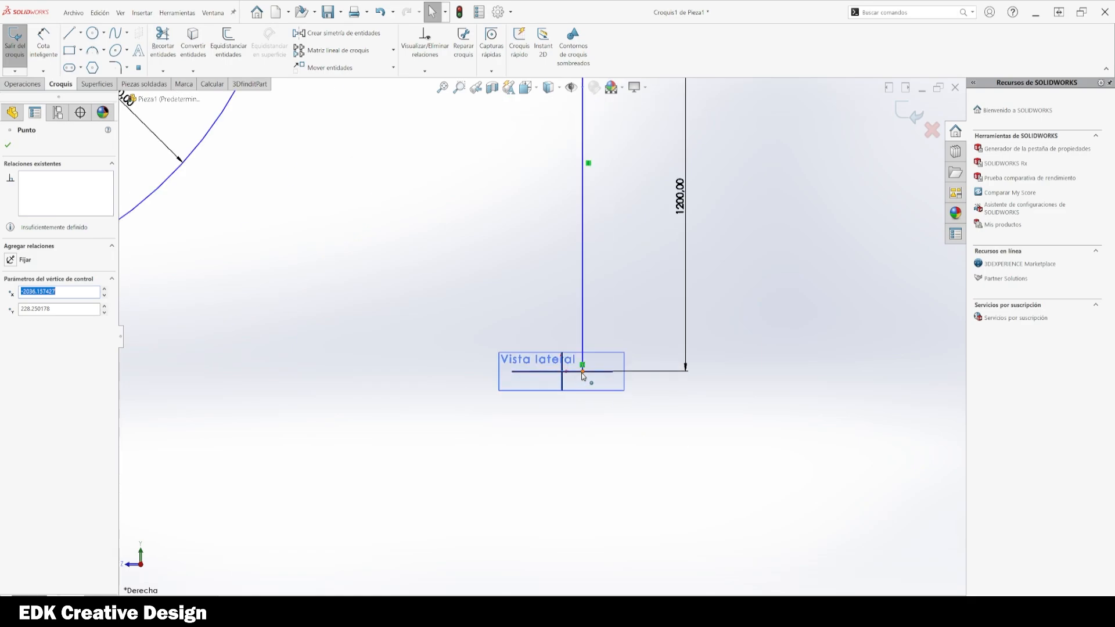
{"action": "left_click", "coordinate": [582, 377], "text": "ctrl"}
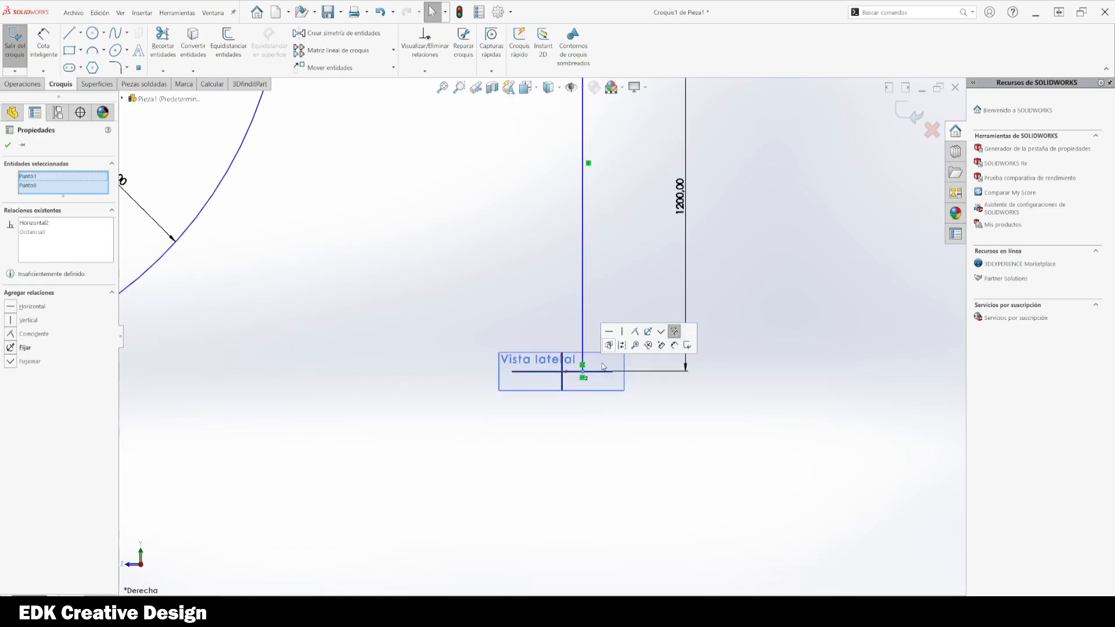
{"action": "left_click", "coordinate": [447, 401]}
- Close the profile with a horizontal line from the arc's lower endpoint to the right vertical line's lower endpoint
{"action": "scroll", "coordinate": [448, 399], "scroll_direction": "up", "scroll_amount": 6}
{"action": "middle_click_drag", "start_coordinate": [451, 391], "coordinate": [506, 413], "text": "ctrl"}
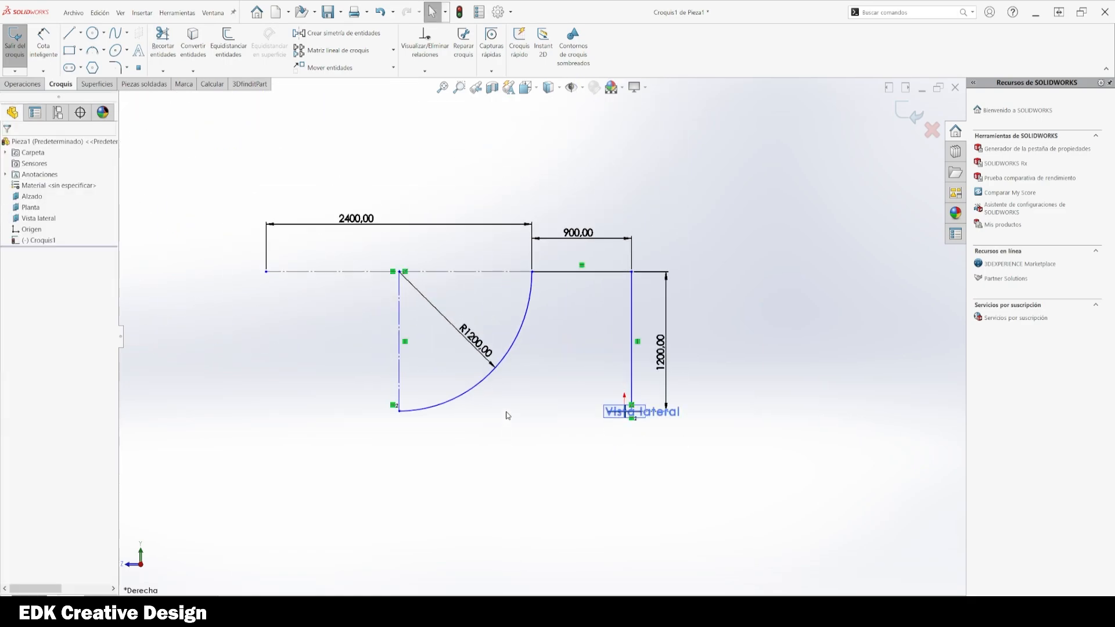
{"action": "key", "text": "l"}
{"action": "left_click", "coordinate": [399, 410]}
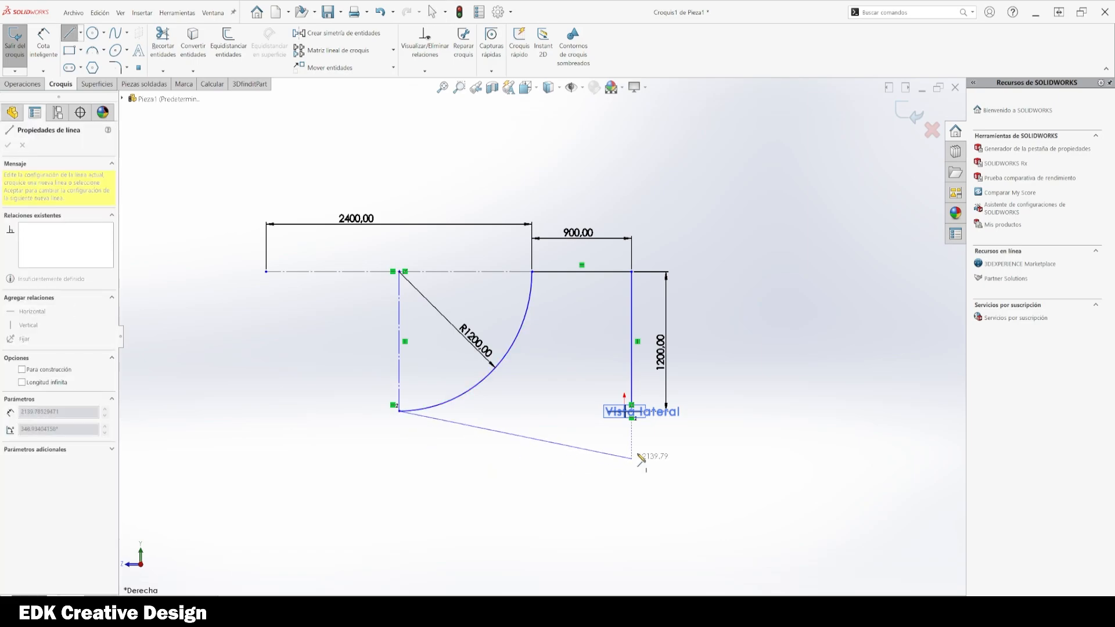
{"action": "scroll", "coordinate": [632, 411], "scroll_direction": "down", "scroll_amount": 6}
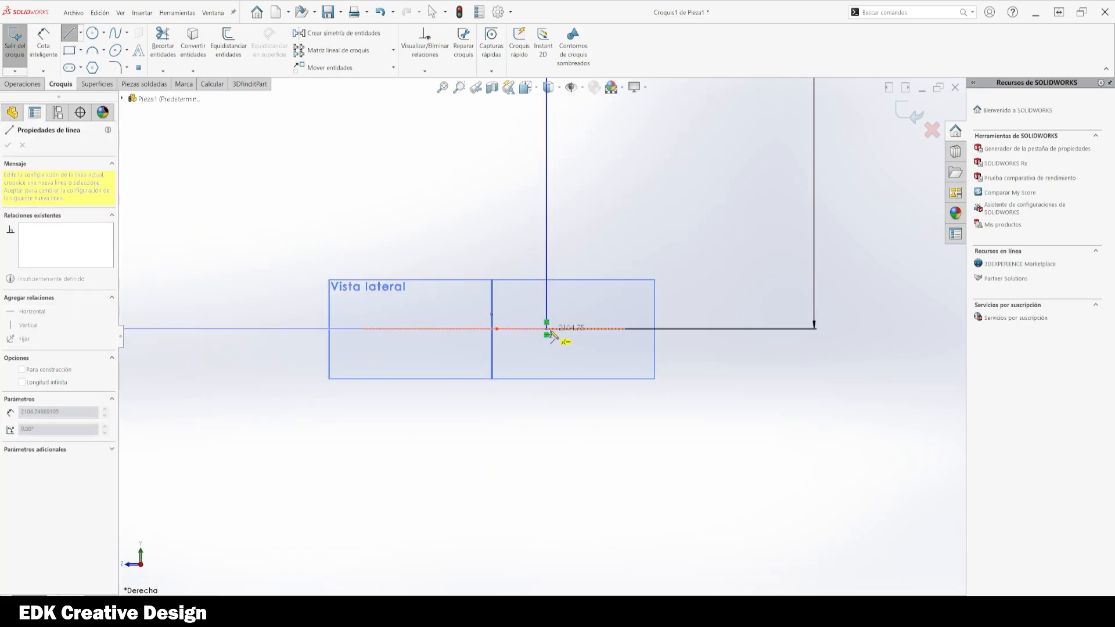
{"action": "left_click", "coordinate": [546, 329]}
{"action": "key", "text": "Escape"}
- Convert the right vertical line, the lower horizontal line and the arc to construction geometry
{"action": "scroll", "coordinate": [543, 371], "scroll_direction": "up", "scroll_amount": 5}
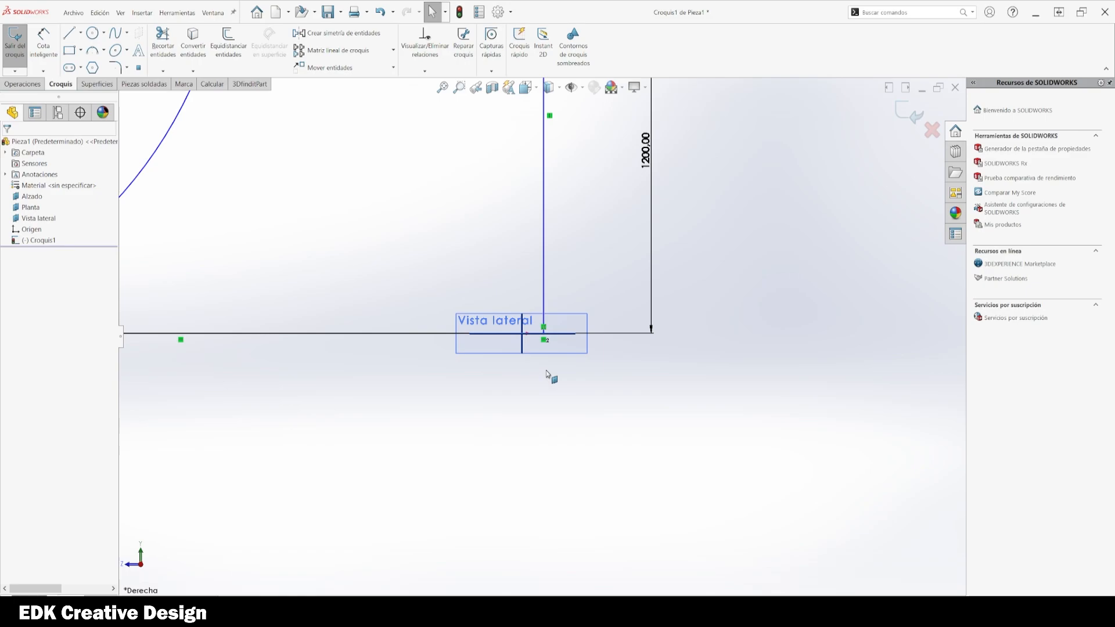
{"action": "scroll", "coordinate": [494, 347], "scroll_direction": "up", "scroll_amount": 3}
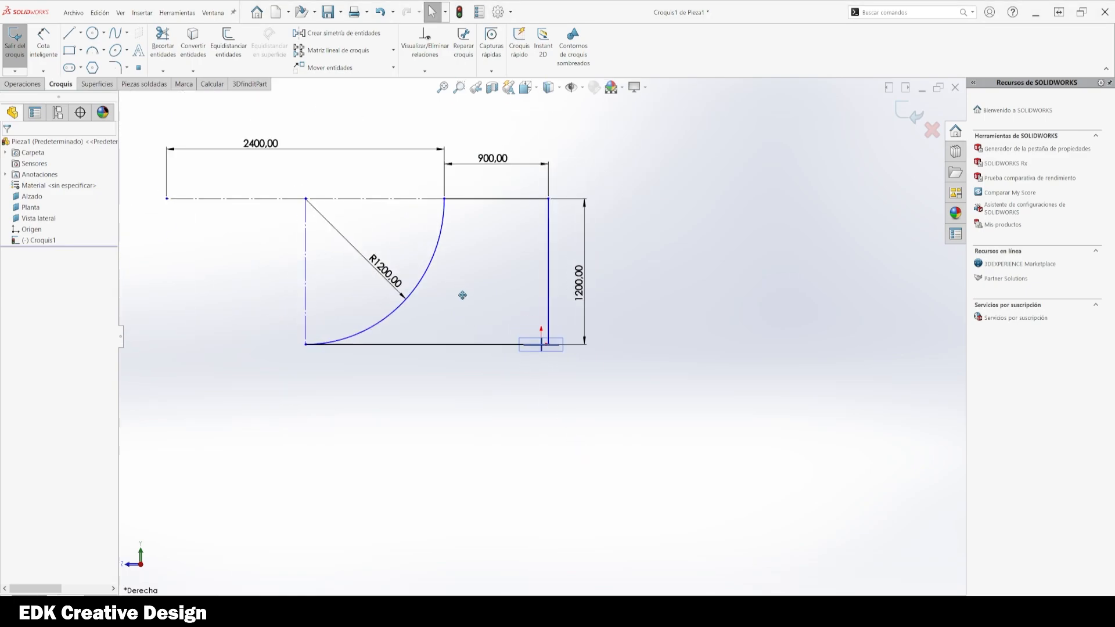
{"action": "middle_click_drag", "start_coordinate": [463, 293], "coordinate": [538, 370], "text": "ctrl"}
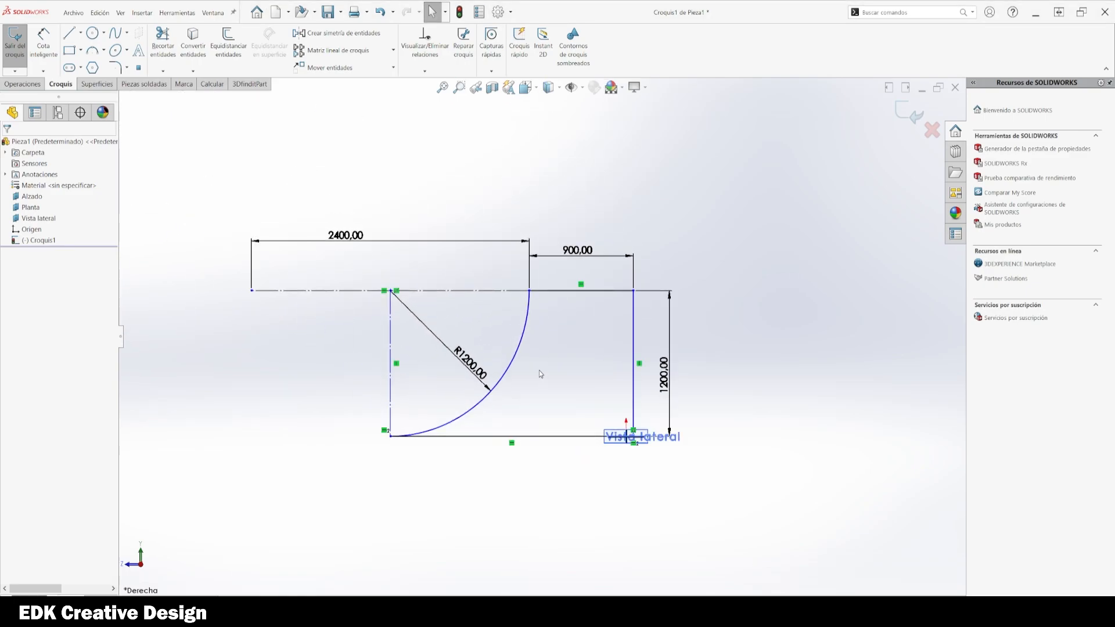
{"action": "left_click", "coordinate": [633, 374]}
{"action": "left_click", "coordinate": [544, 437], "text": "ctrl"}
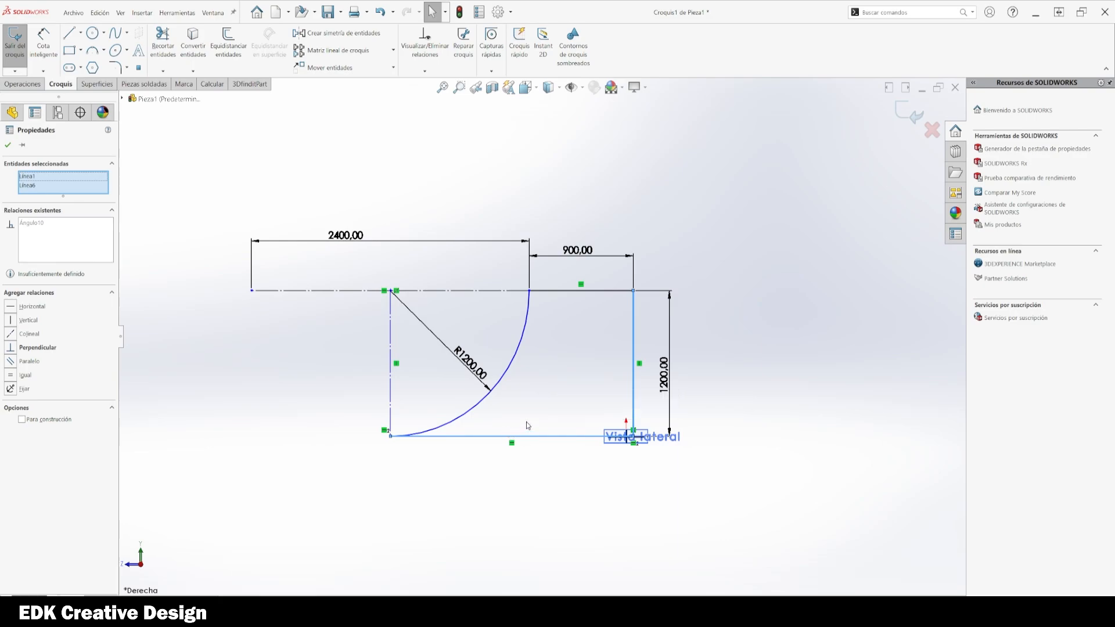
{"action": "left_click", "coordinate": [500, 380], "text": "ctrl"}
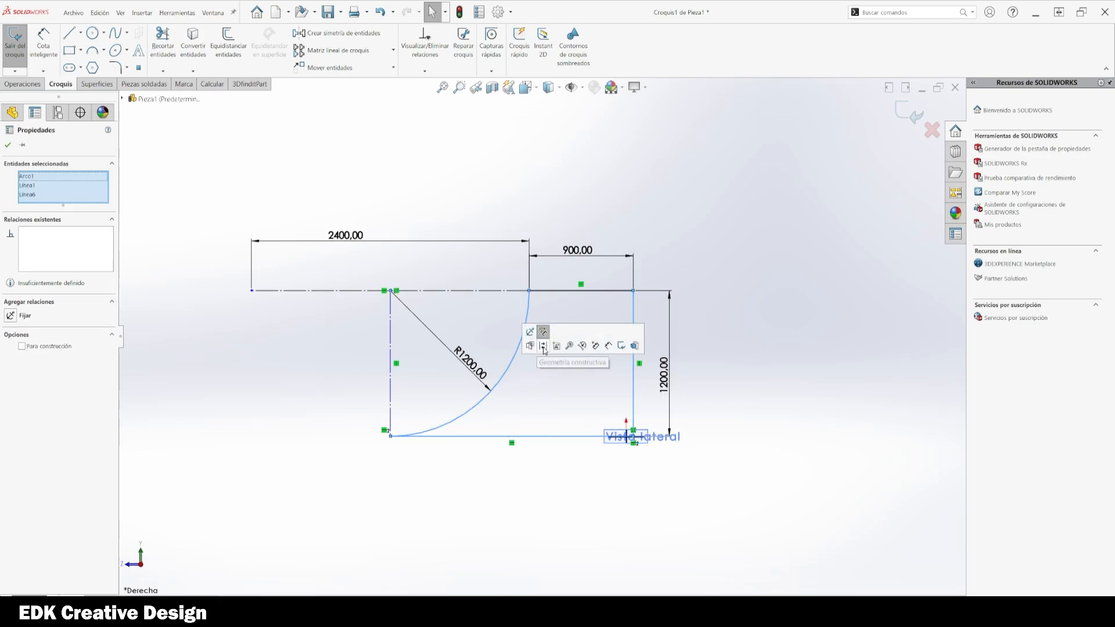
{"action": "left_click", "coordinate": [542, 478]}
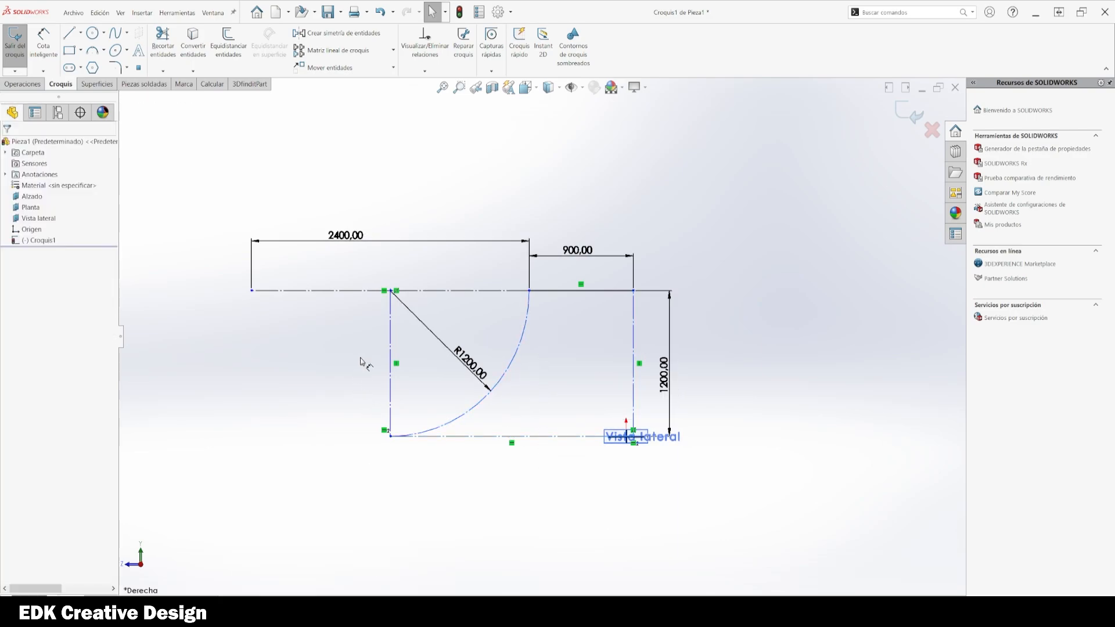
- Dimension the length of the left vertical construction line, placing the dimension to its left
{"action": "left_click", "coordinate": [392, 351]}
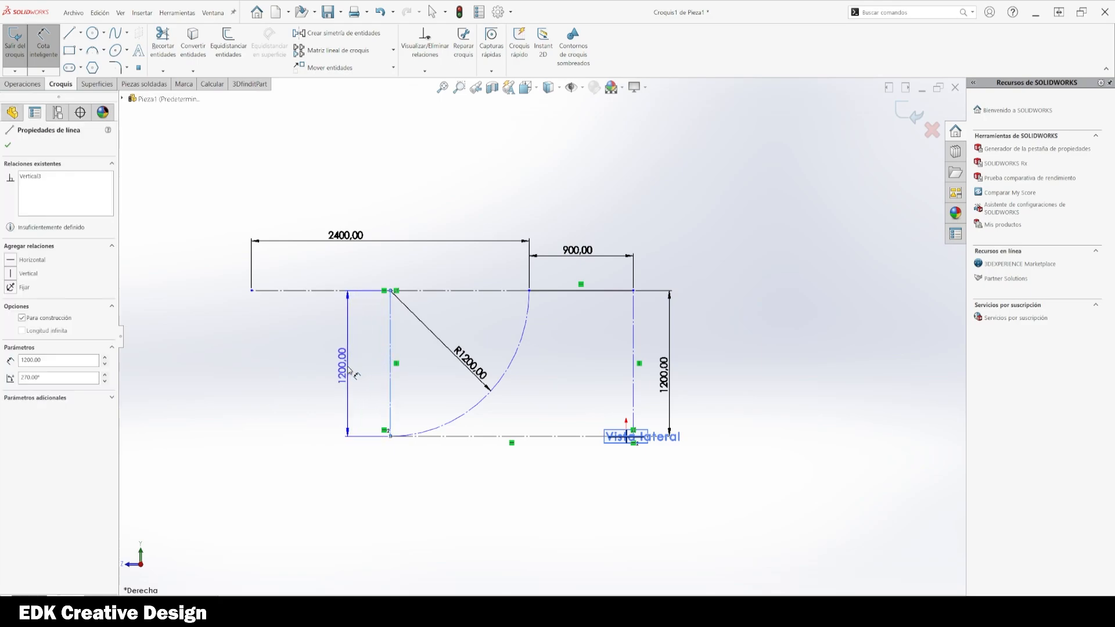
{"action": "left_click", "coordinate": [365, 353]}
{"action": "key", "text": "Escape"}
{"action": "left_click", "coordinate": [343, 399]}
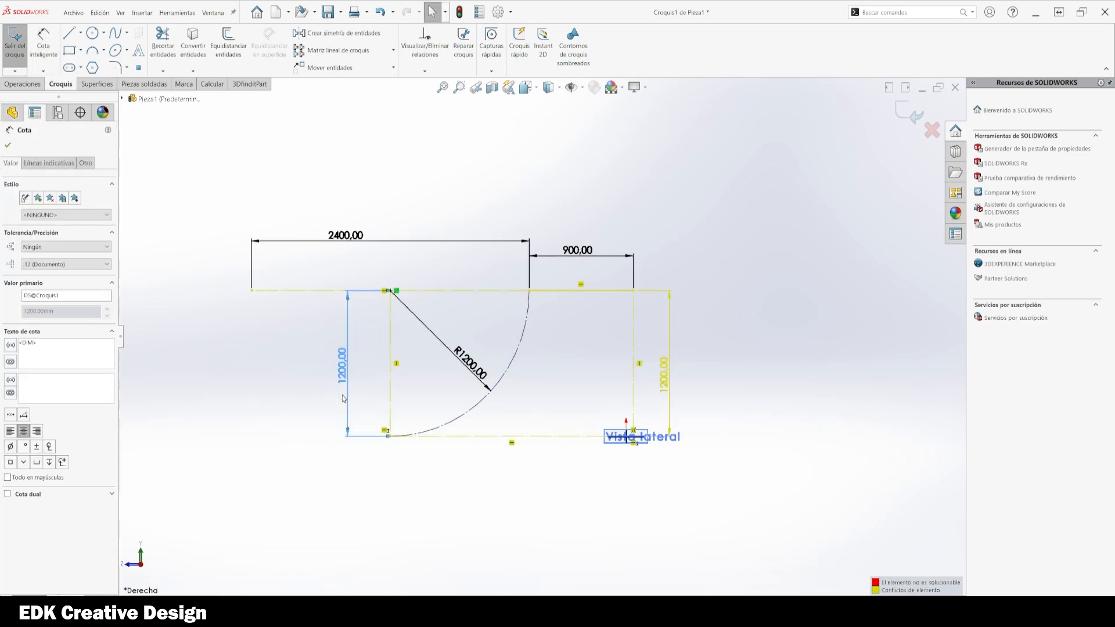
- Delete the length dimension just placed on the left vertical construction line
{"action": "key", "text": "Delete"}
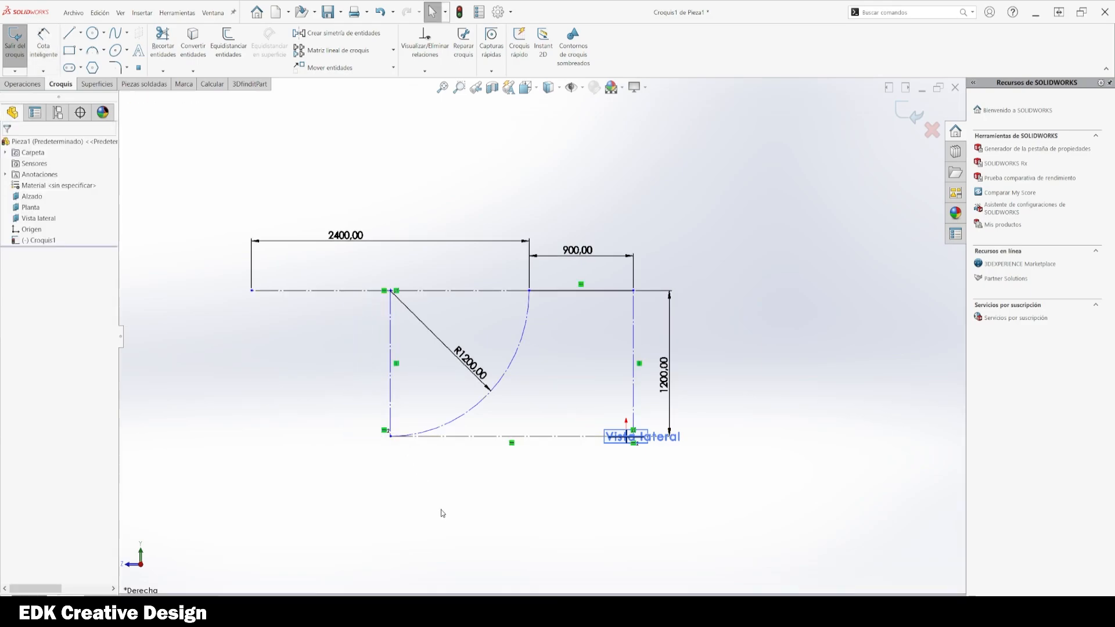
- Try dimensioning the length of the lower horizontal construction line below the sketch, and delete that dimension
{"action": "key", "text": "d"}
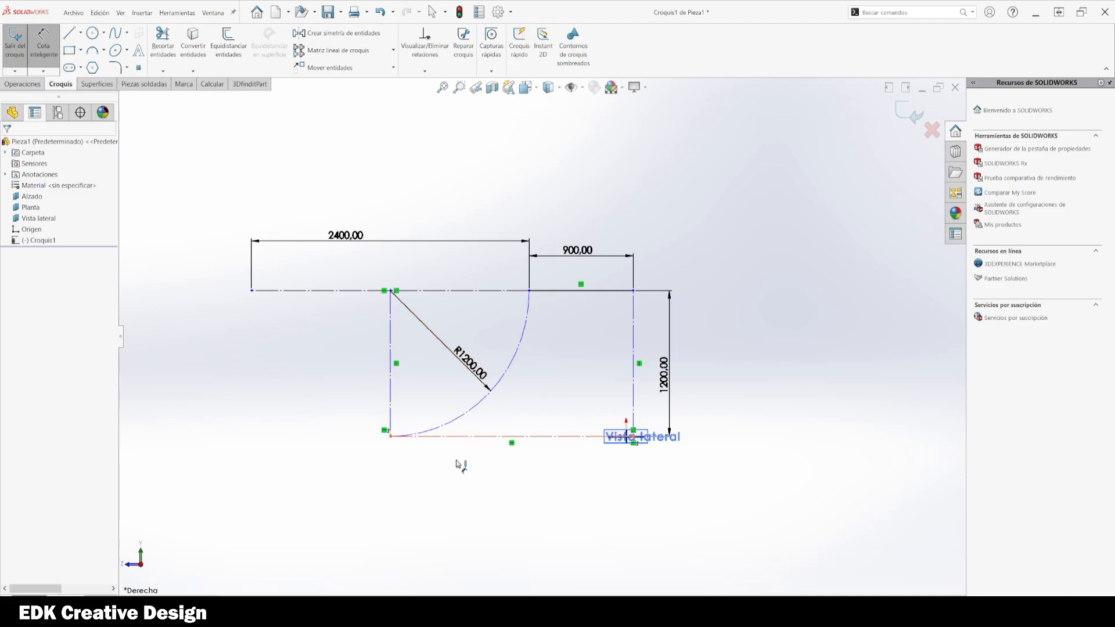
{"action": "left_click", "coordinate": [460, 437]}
{"action": "left_click", "coordinate": [511, 483]}
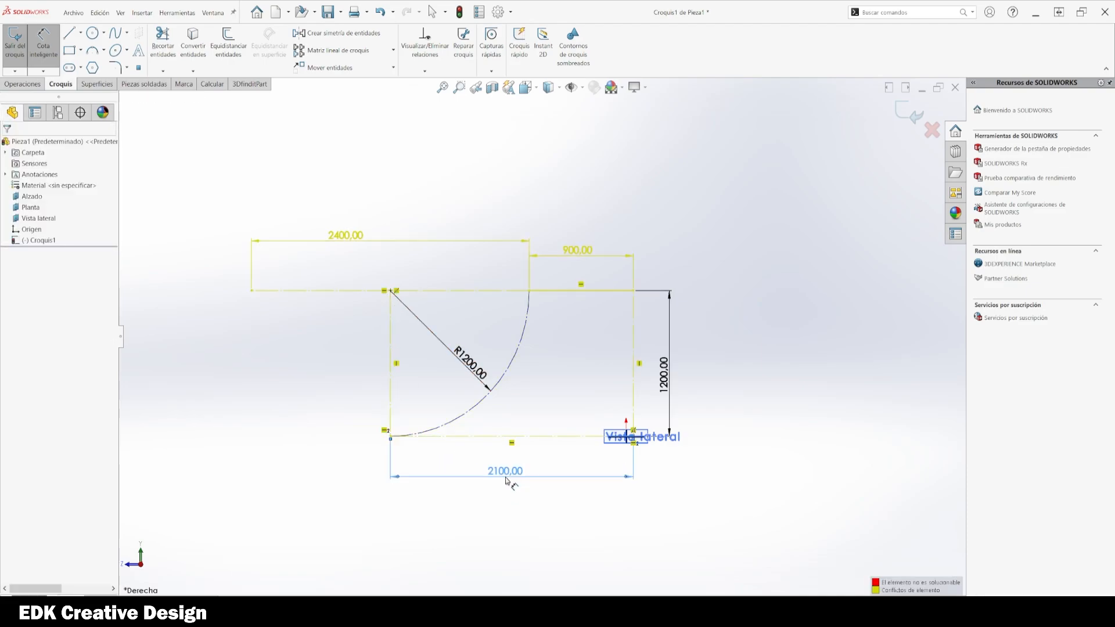
{"action": "key", "text": "Escape"}
{"action": "key", "text": "Escape"}
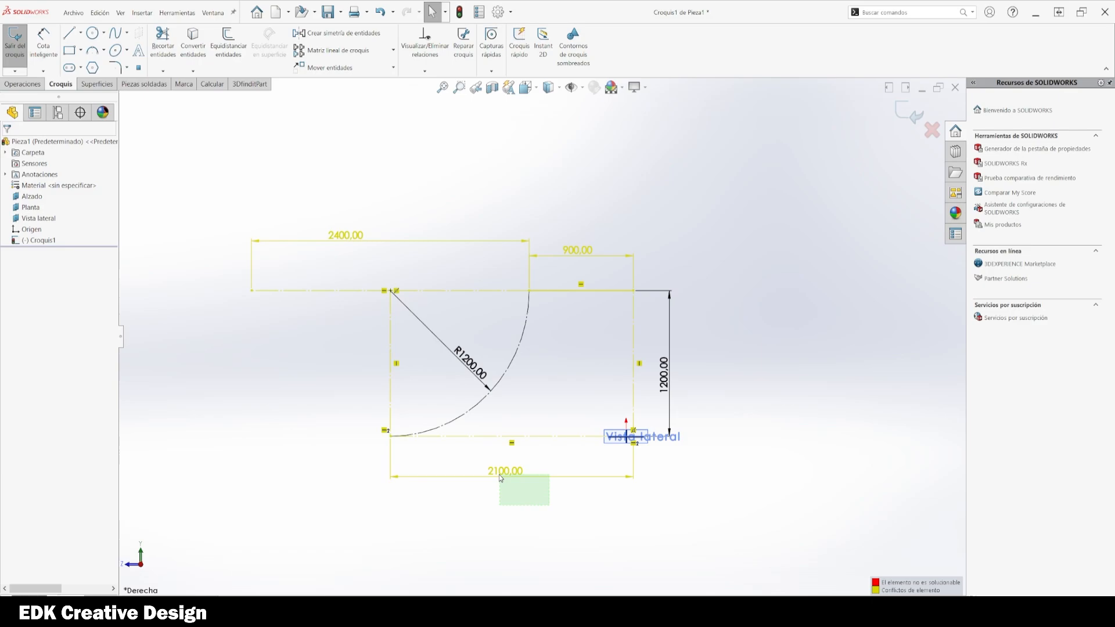
{"action": "left_click", "coordinate": [496, 484]}
{"action": "key", "text": "Delete"}
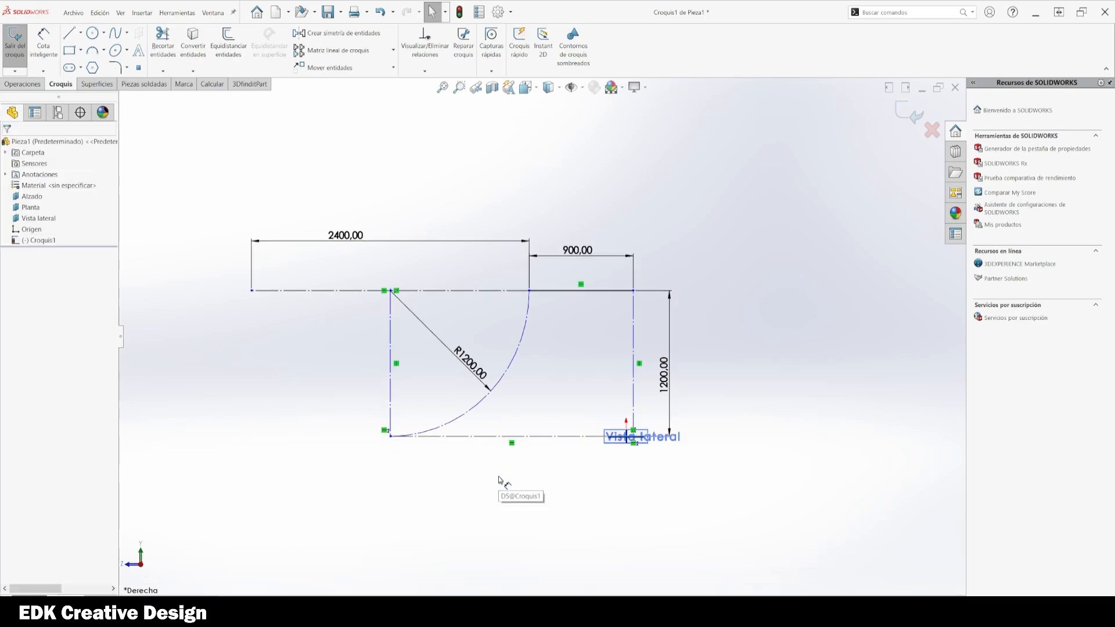
- Try to fully define the arc with the Fully Define Sketch tool
{"action": "left_click", "coordinate": [510, 374]}
{"action": "right_click", "coordinate": [509, 373]}
{"action": "left_click", "coordinate": [546, 493]}
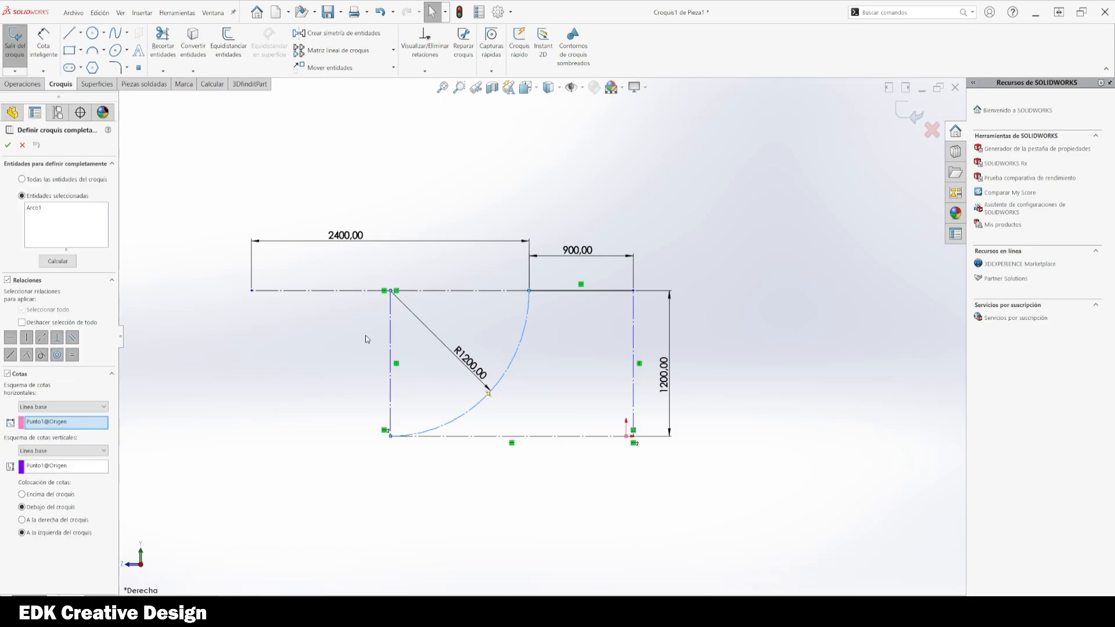
{"action": "left_click", "coordinate": [69, 261]}
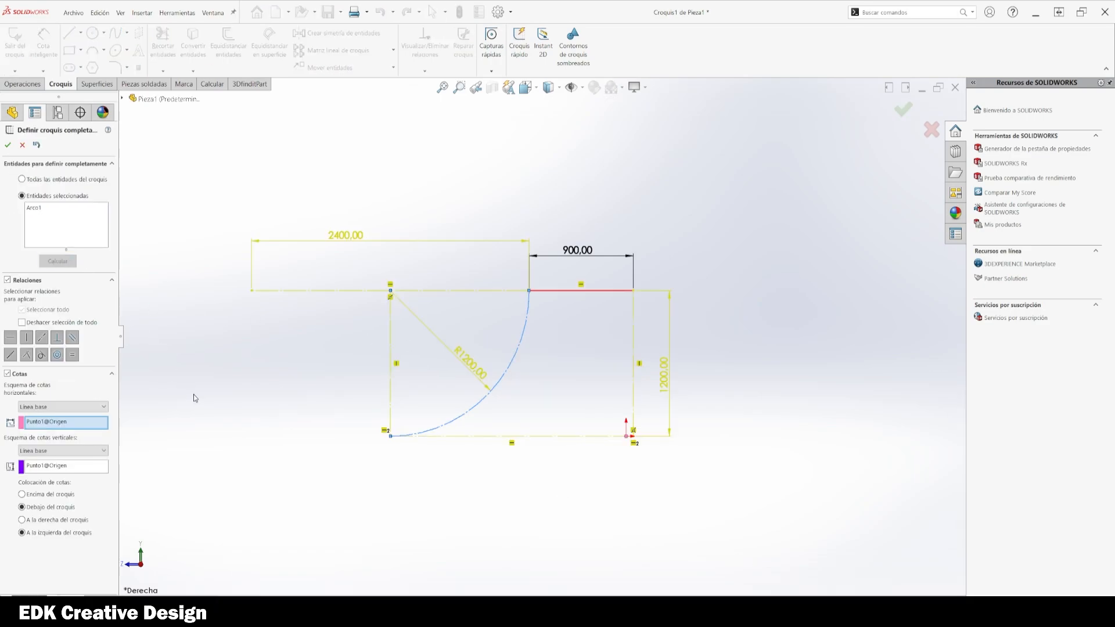
{"action": "key", "text": "Escape"}
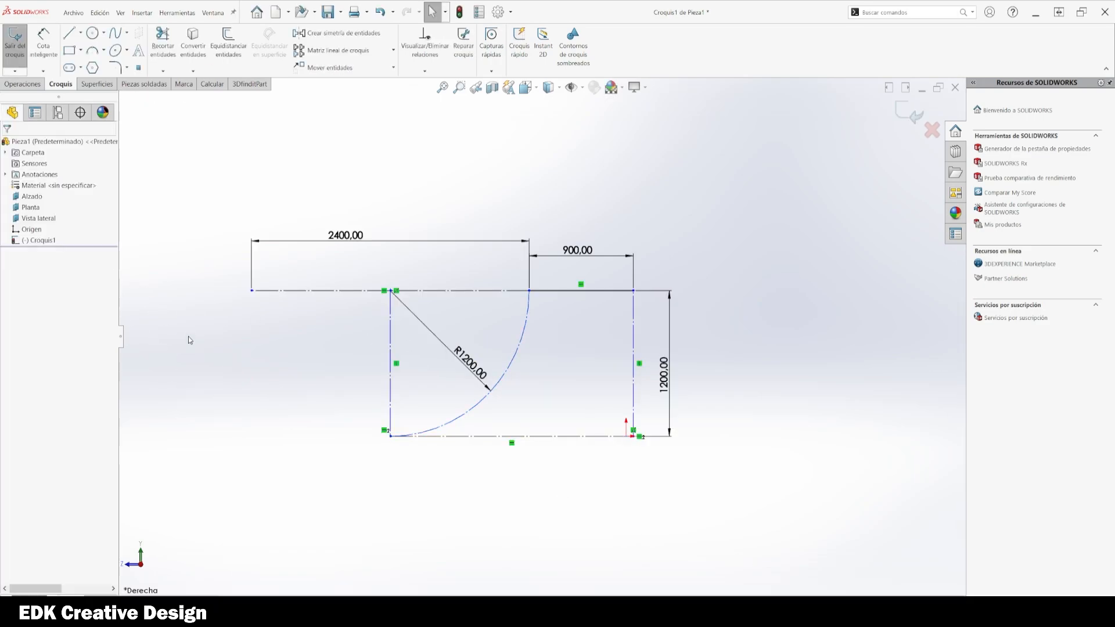
- Try to fully define the left vertical construction line, and undo back to the state before the lower line was dimensioned
{"action": "left_click", "coordinate": [390, 372]}
{"action": "right_click", "coordinate": [390, 372]}
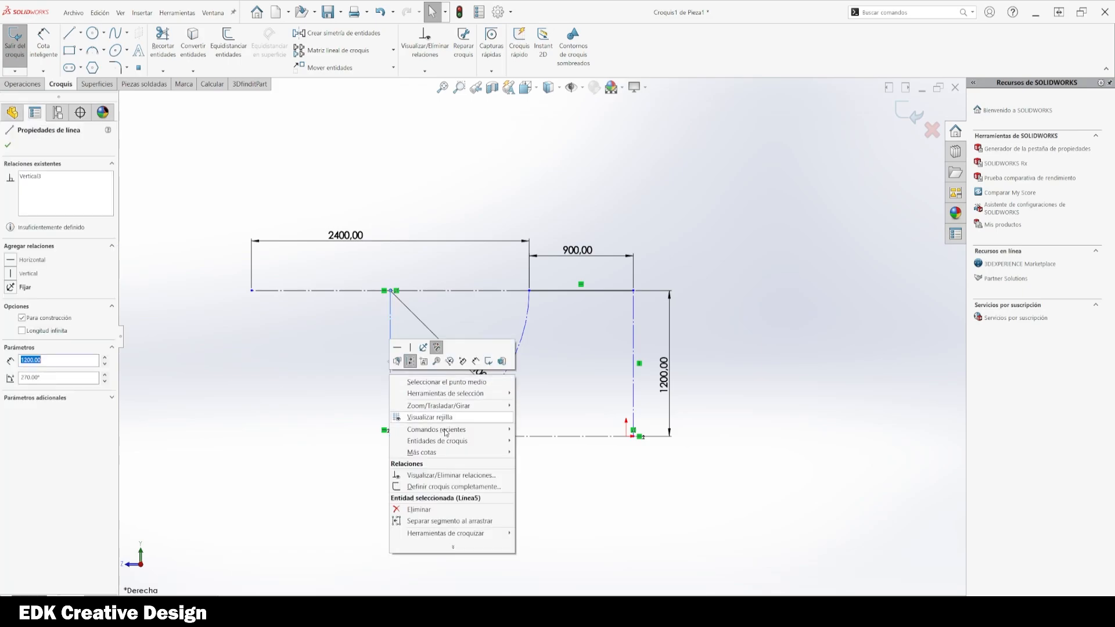
{"action": "left_click", "coordinate": [427, 492]}
{"action": "left_click", "coordinate": [57, 261]}
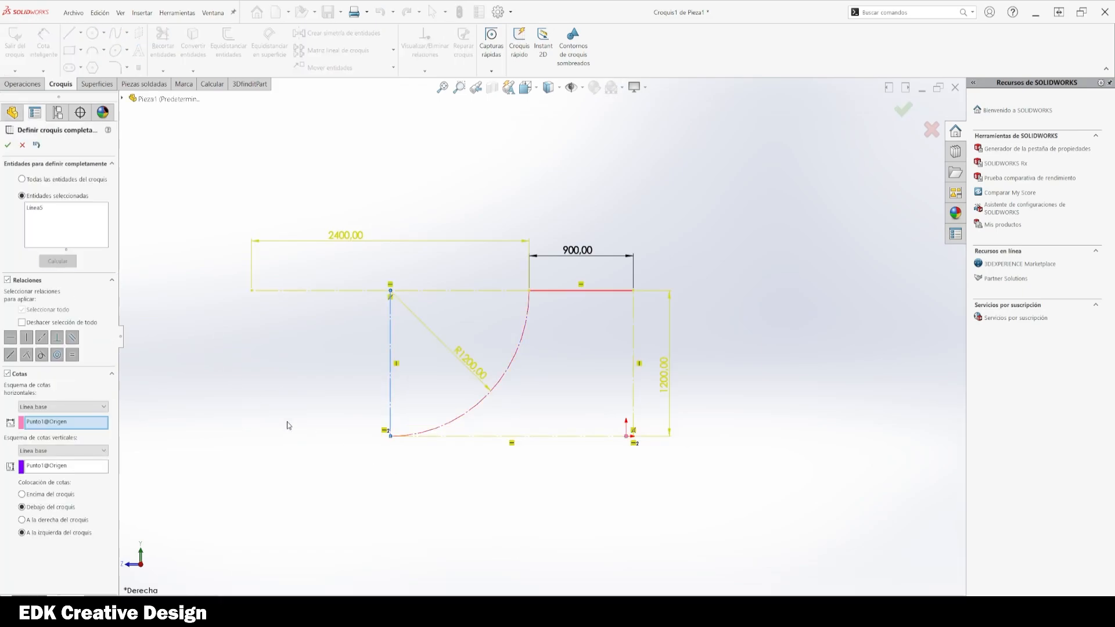
{"action": "key", "text": "Escape"}
{"action": "key", "text": "ctrl+z"}
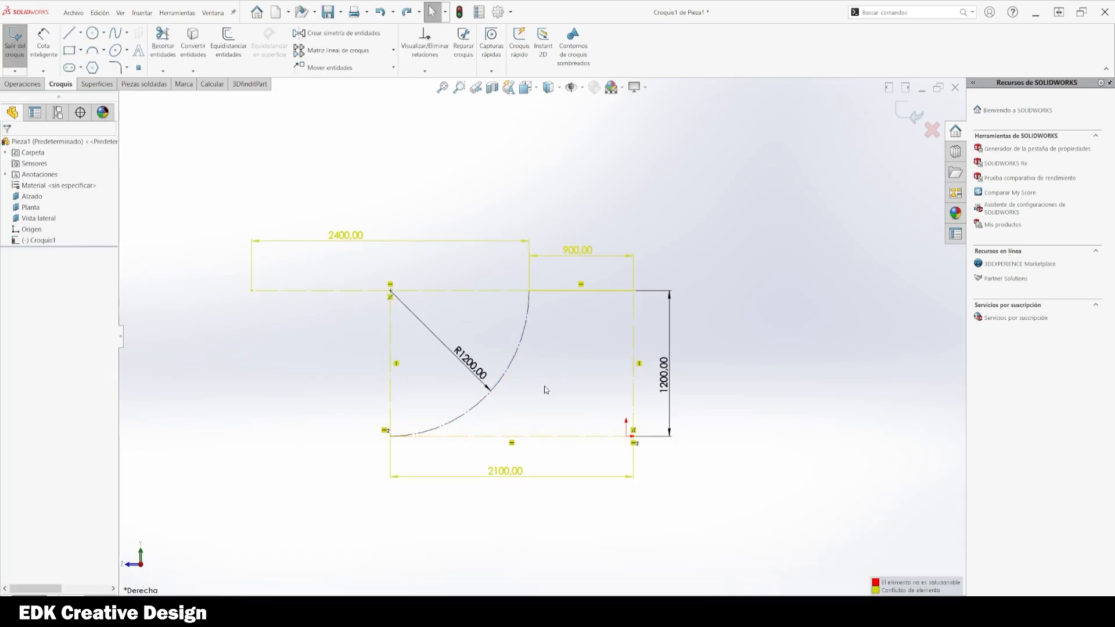
{"action": "key", "text": "ctrl+z"}
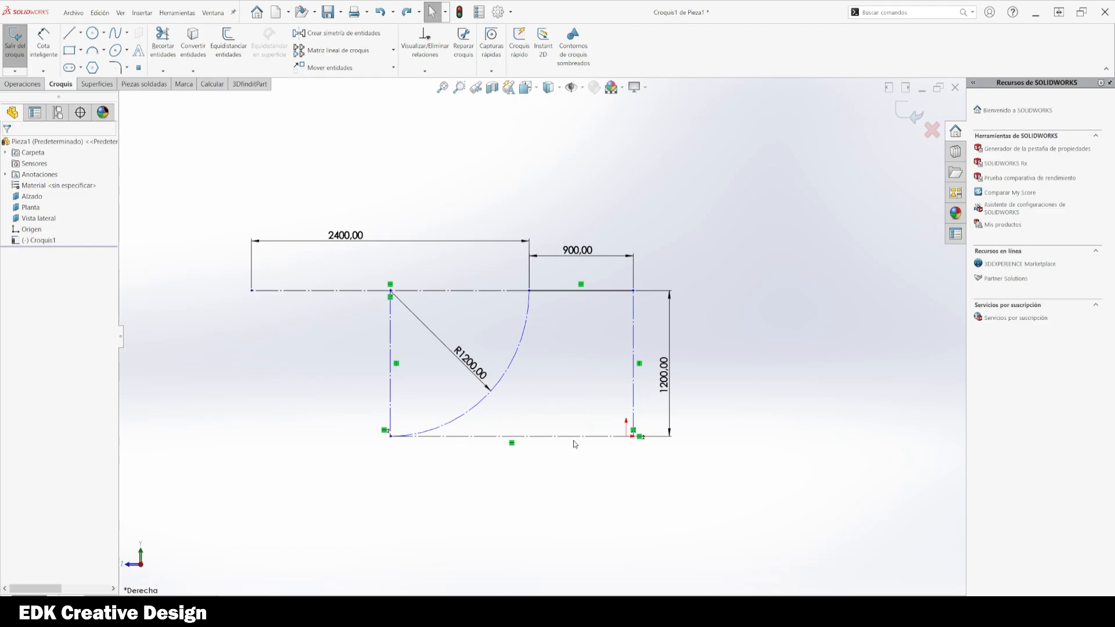
- Add a coincident relation between the lower endpoint of the right vertical construction line and the origin
{"action": "right_click_drag", "start_coordinate": [753, 491], "coordinate": [749, 450]}
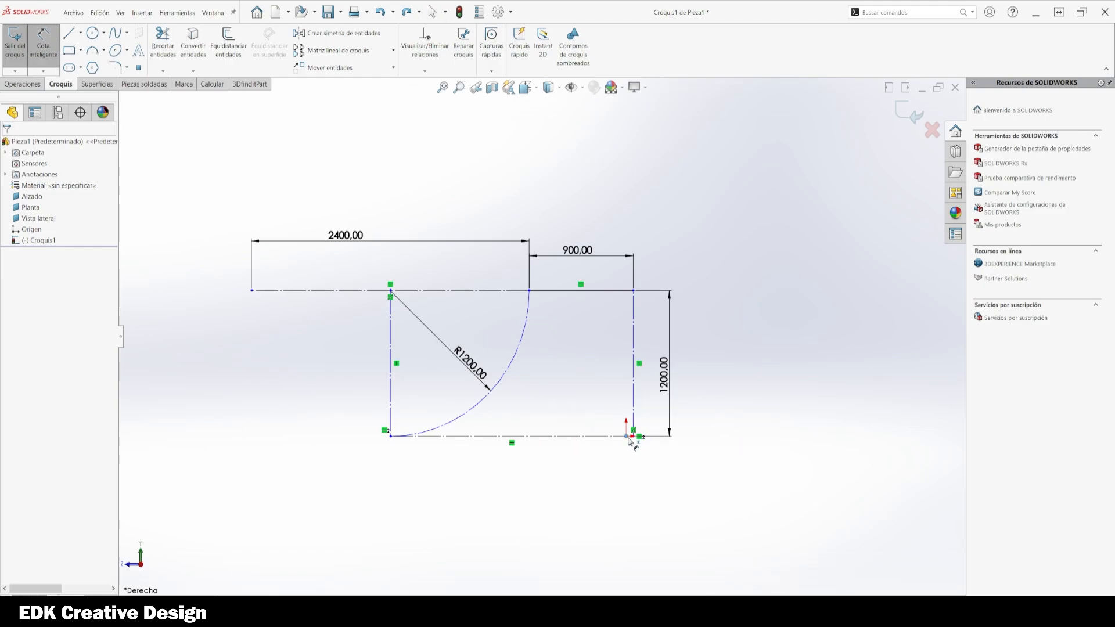
{"action": "scroll", "coordinate": [630, 440], "scroll_direction": "down", "scroll_amount": 3}
{"action": "key", "text": "Escape"}
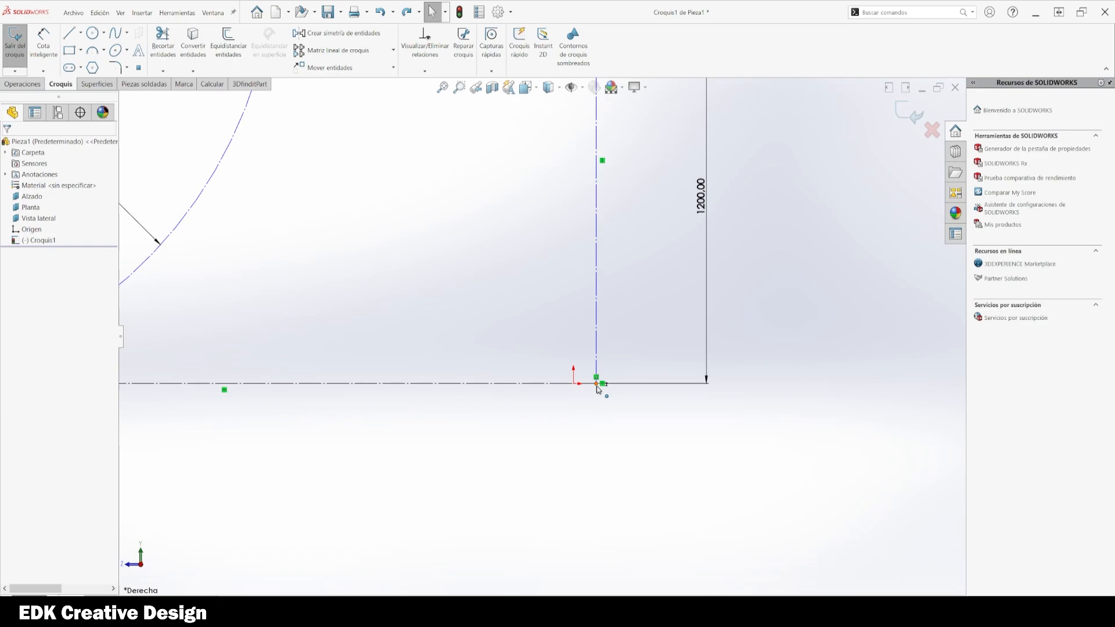
{"action": "left_click", "coordinate": [596, 383]}
{"action": "left_click", "coordinate": [574, 383], "text": "ctrl"}
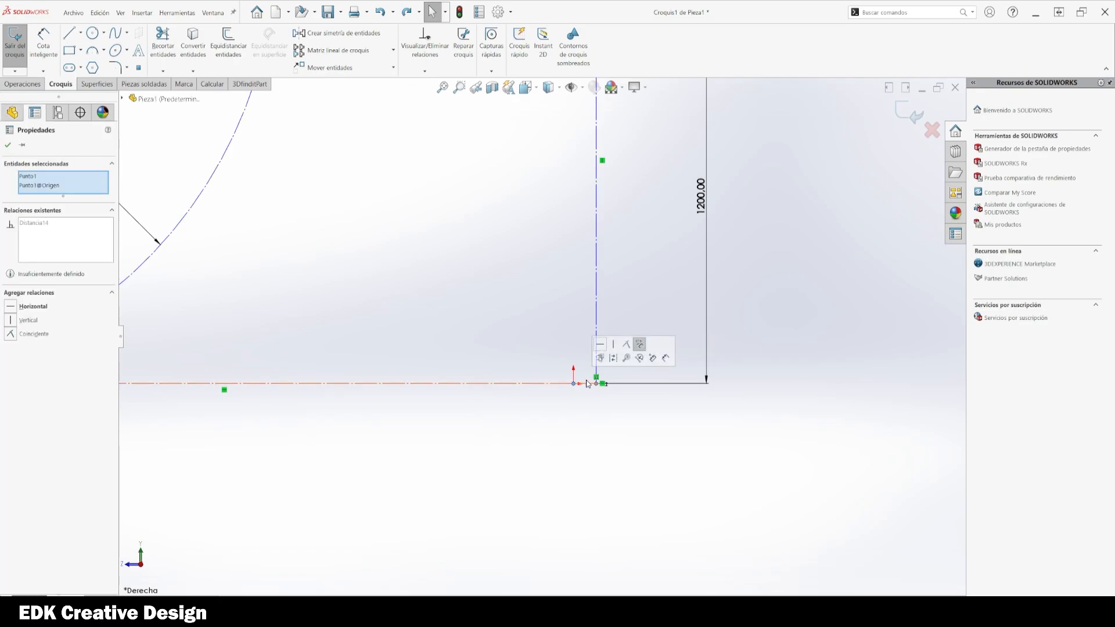
{"action": "left_click", "coordinate": [625, 348]}
{"action": "left_click", "coordinate": [614, 445]}
{"action": "scroll", "coordinate": [591, 437], "scroll_direction": "up", "scroll_amount": 4}
{"action": "middle_click_drag", "start_coordinate": [541, 410], "coordinate": [647, 488], "text": "ctrl"}
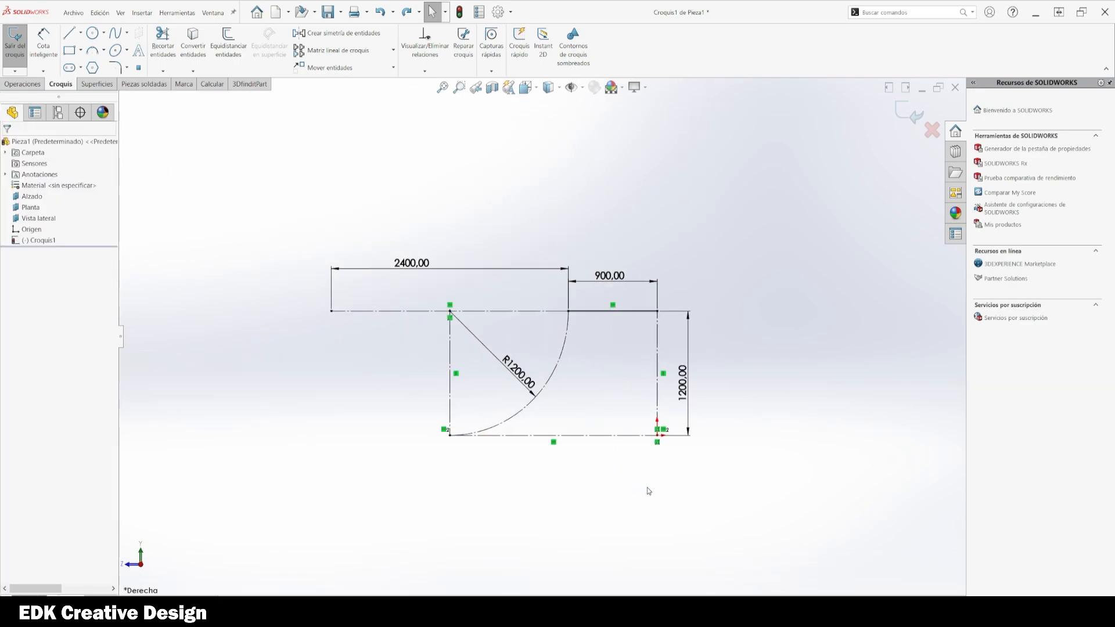
{"action": "scroll", "coordinate": [504, 444], "scroll_direction": "down", "scroll_amount": 1}
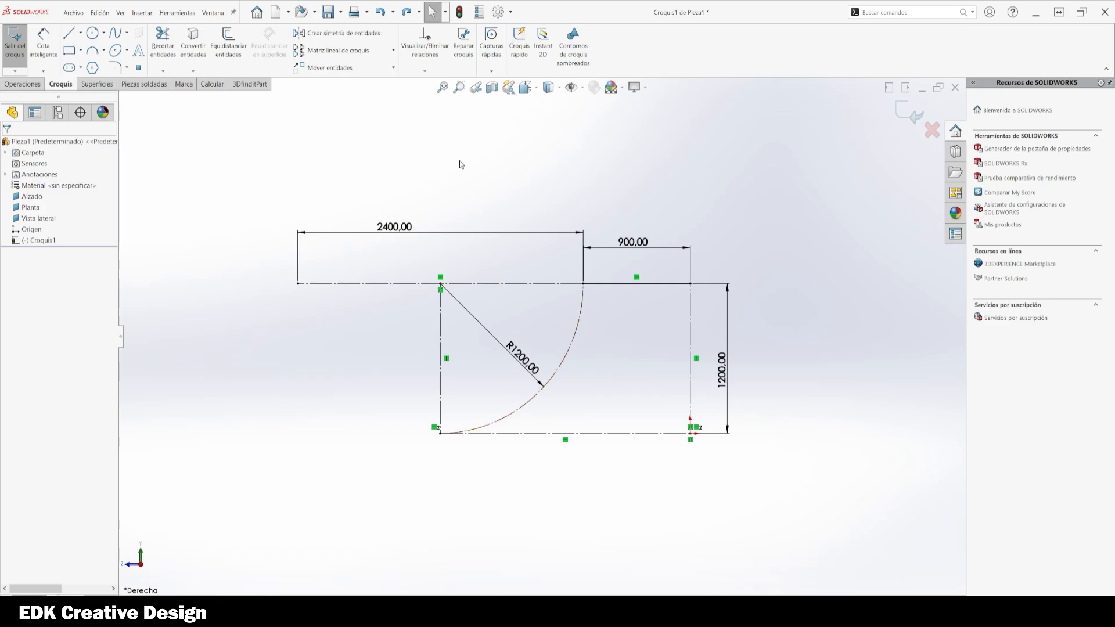
- Try deleting the 2400 mm dimension and trimming the upper construction line beyond the arc's center, and undo both changes
{"action": "left_click_drag", "start_coordinate": [460, 163], "coordinate": [375, 237]}
{"action": "key", "text": "Delete"}
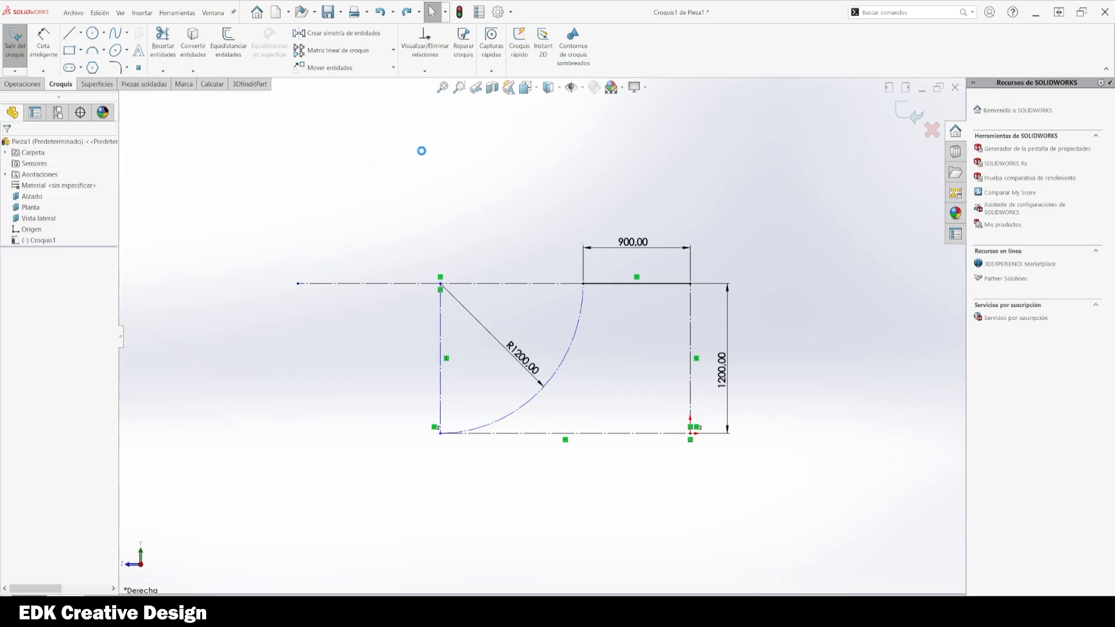
{"action": "key", "text": "t"}
{"action": "left_click_drag", "start_coordinate": [421, 203], "coordinate": [367, 424]}
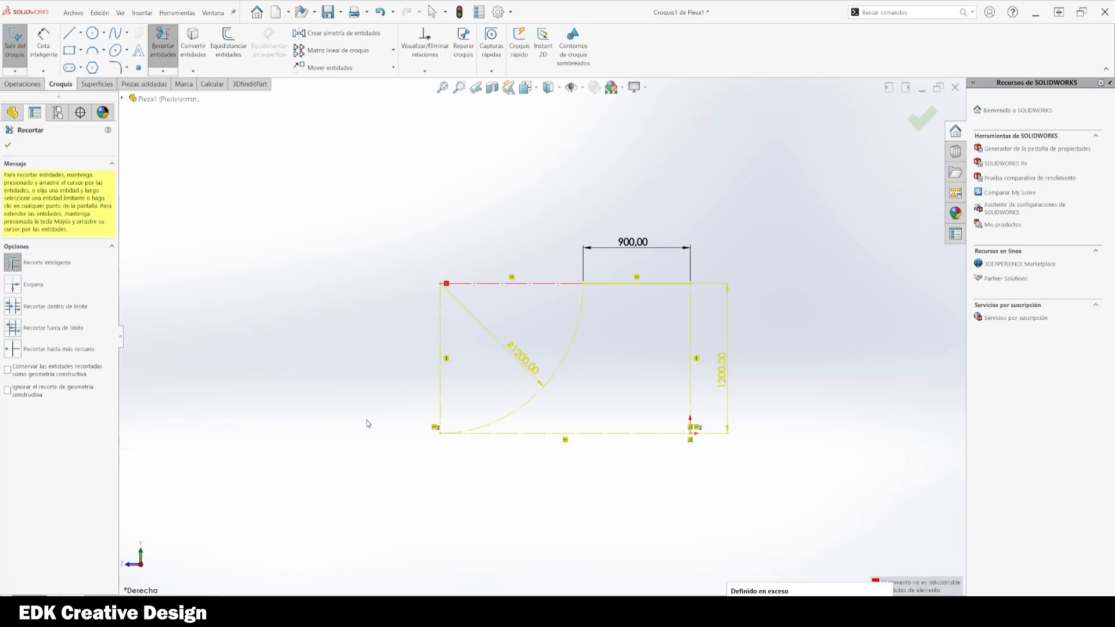
{"action": "key", "text": "ctrl+z"}
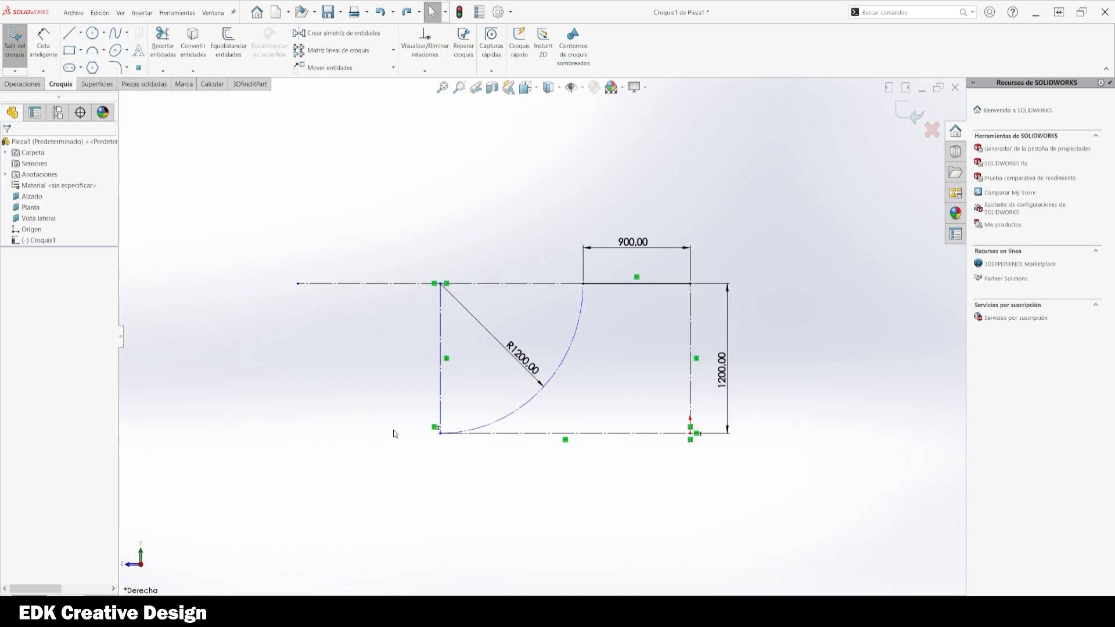
{"action": "key", "text": "ctrl+z"}
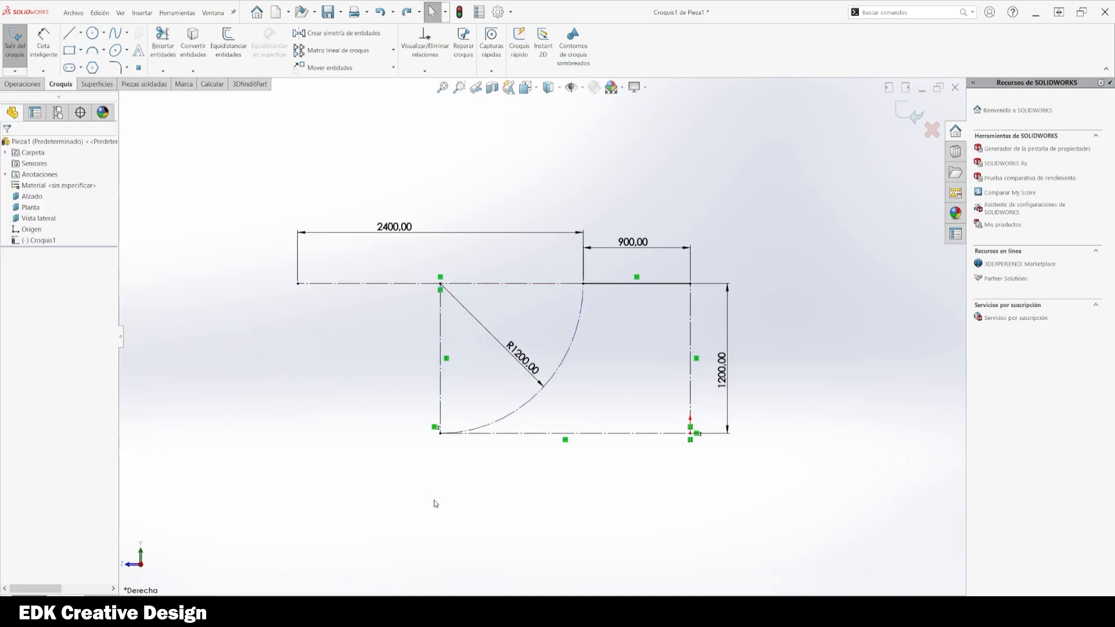
- Convert the 900 mm upper line of Croquis1 to construction geometry and exit the sketch
{"action": "left_click", "coordinate": [909, 110]}
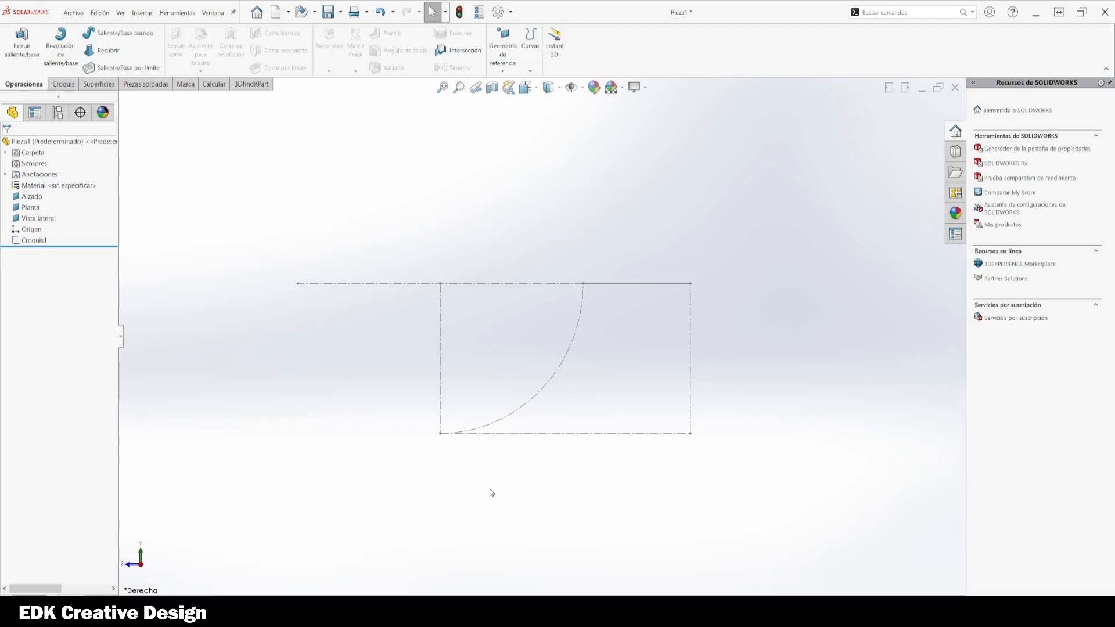
{"action": "left_click", "coordinate": [34, 240]}
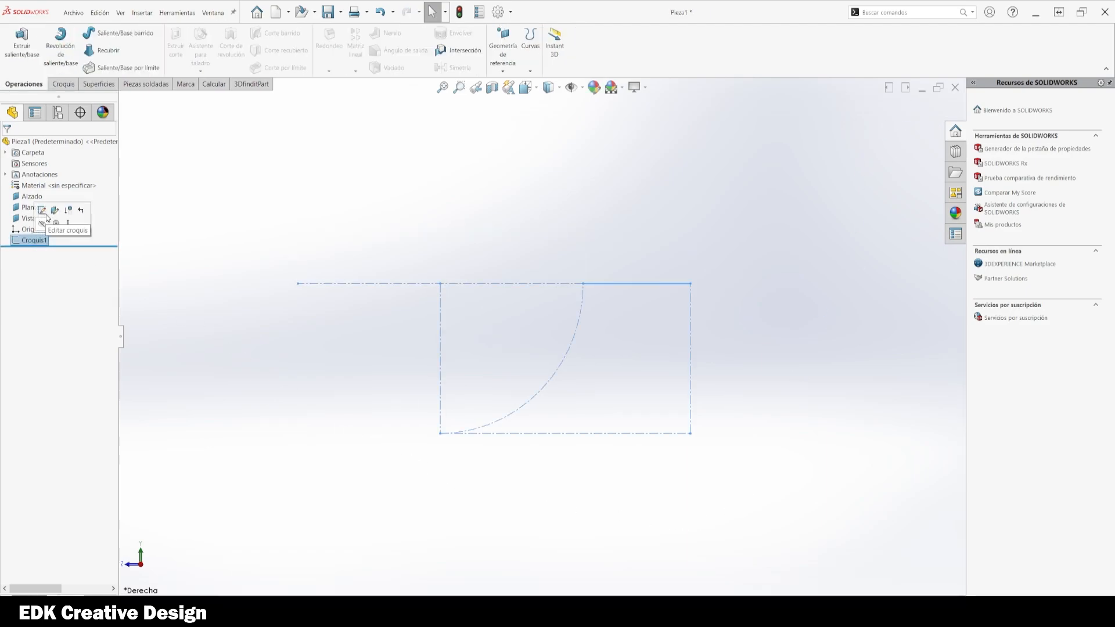
{"action": "left_click", "coordinate": [47, 212]}
{"action": "left_click", "coordinate": [630, 285]}
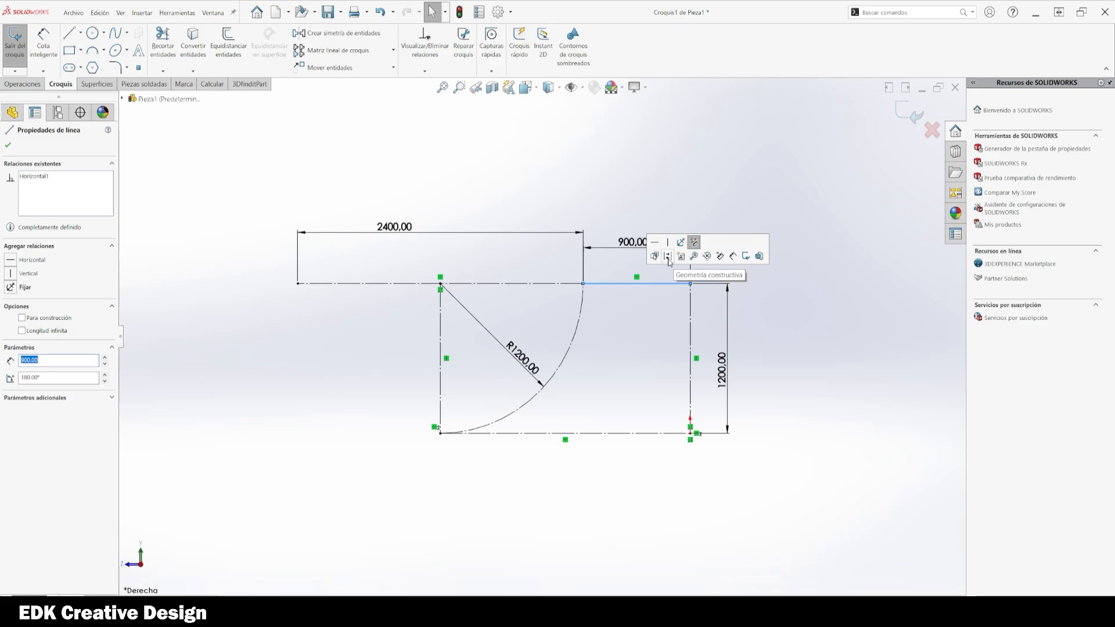
{"action": "left_click", "coordinate": [834, 341]}
{"action": "left_click", "coordinate": [913, 114]}
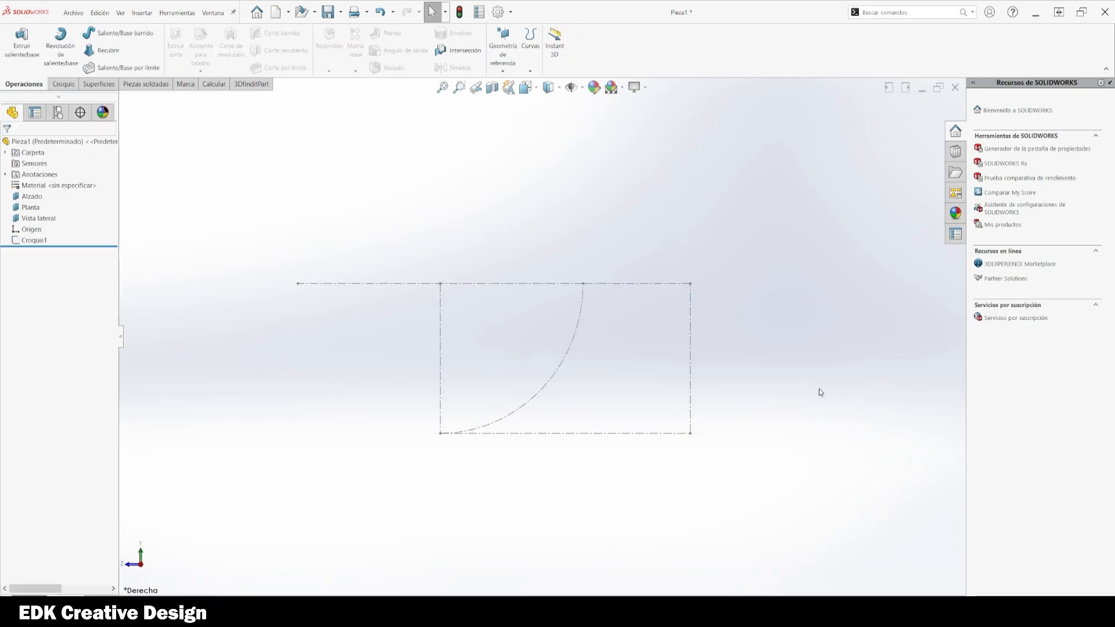
- Reopen Croquis1 and draw connected solid lines from the arc's lower endpoint to the origin, up to the upper right corner and across to the arc's upper endpoint
{"action": "left_click", "coordinate": [27, 240]}
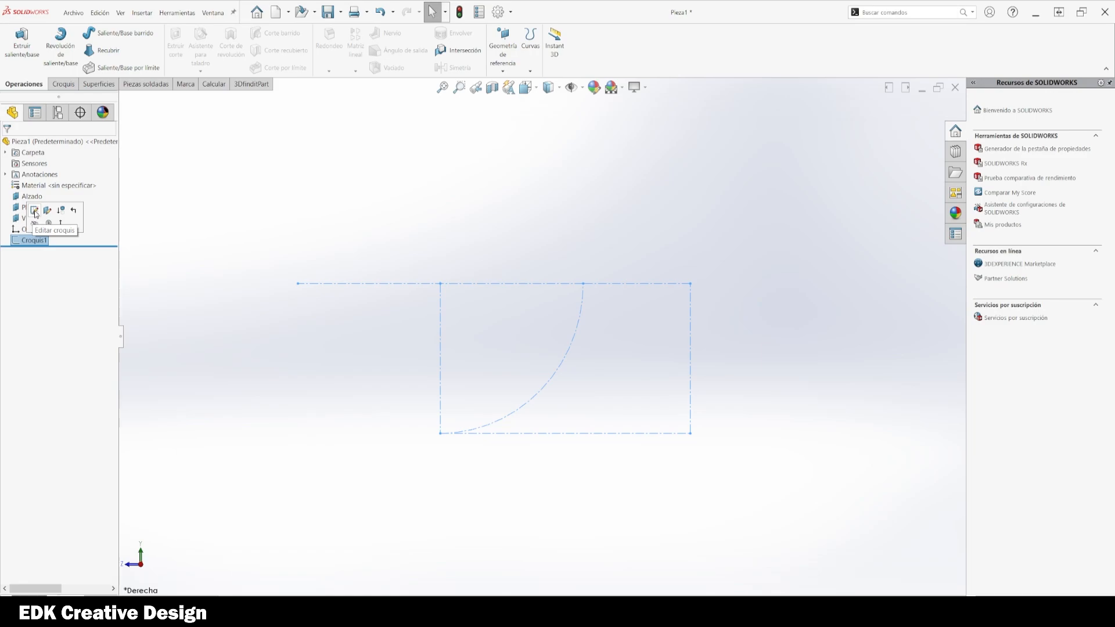
{"action": "left_click", "coordinate": [35, 212]}
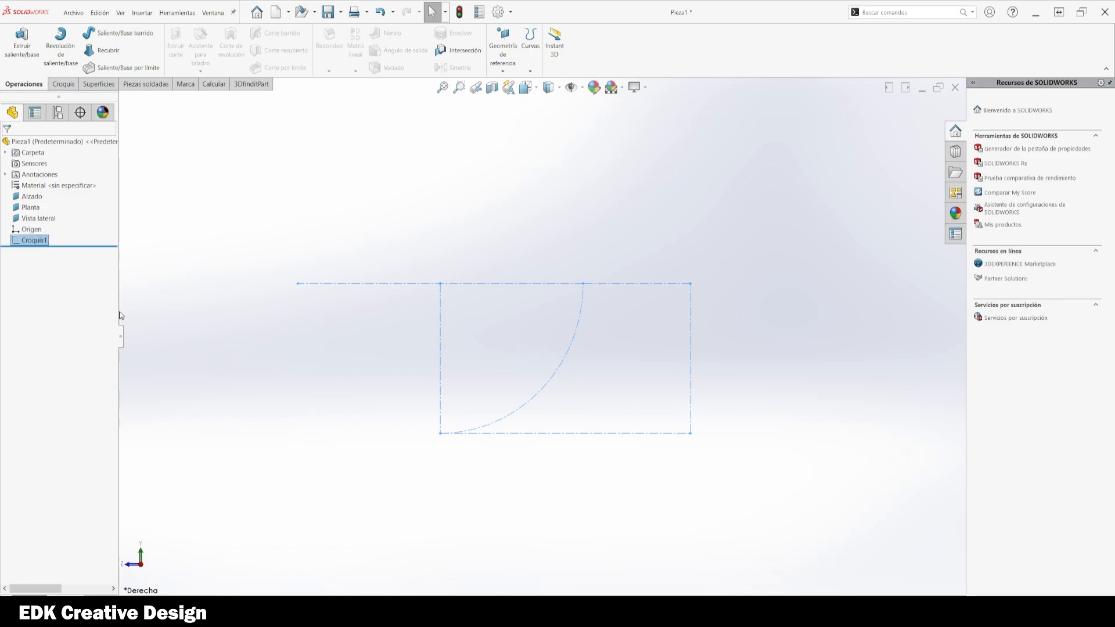
{"action": "left_click", "coordinate": [524, 433]}
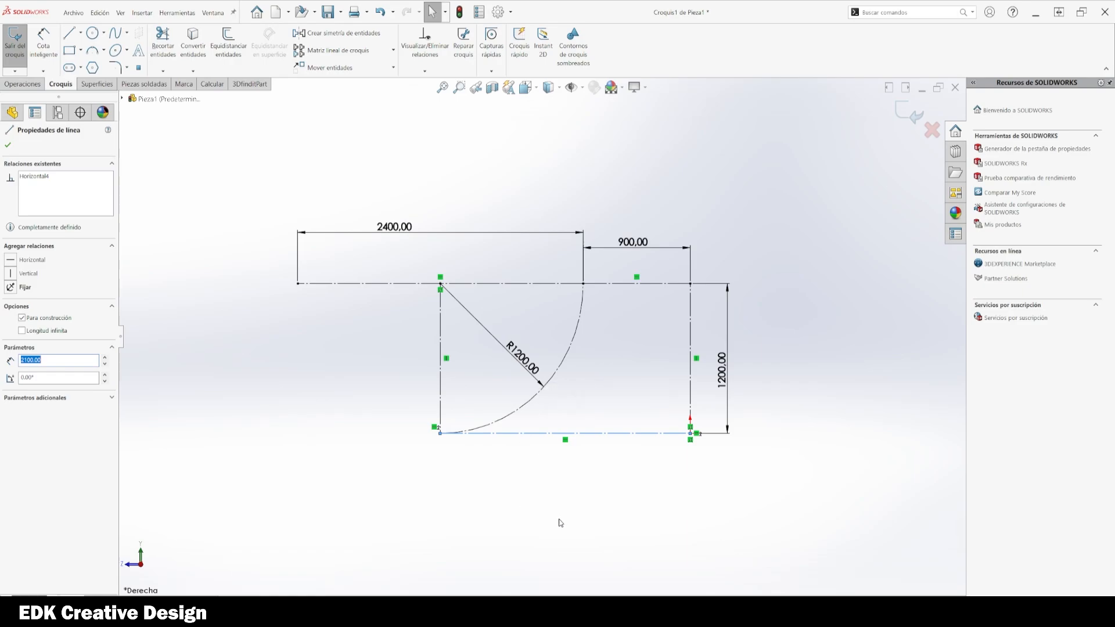
{"action": "key", "text": "Escape"}
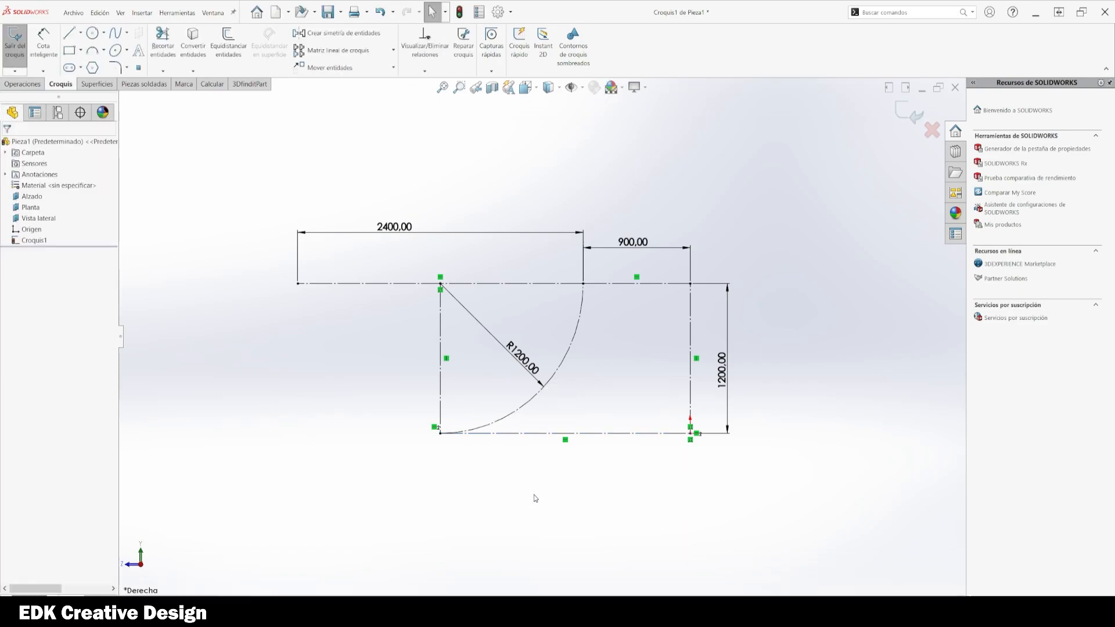
{"action": "key", "text": "l"}
{"action": "left_click", "coordinate": [440, 433]}
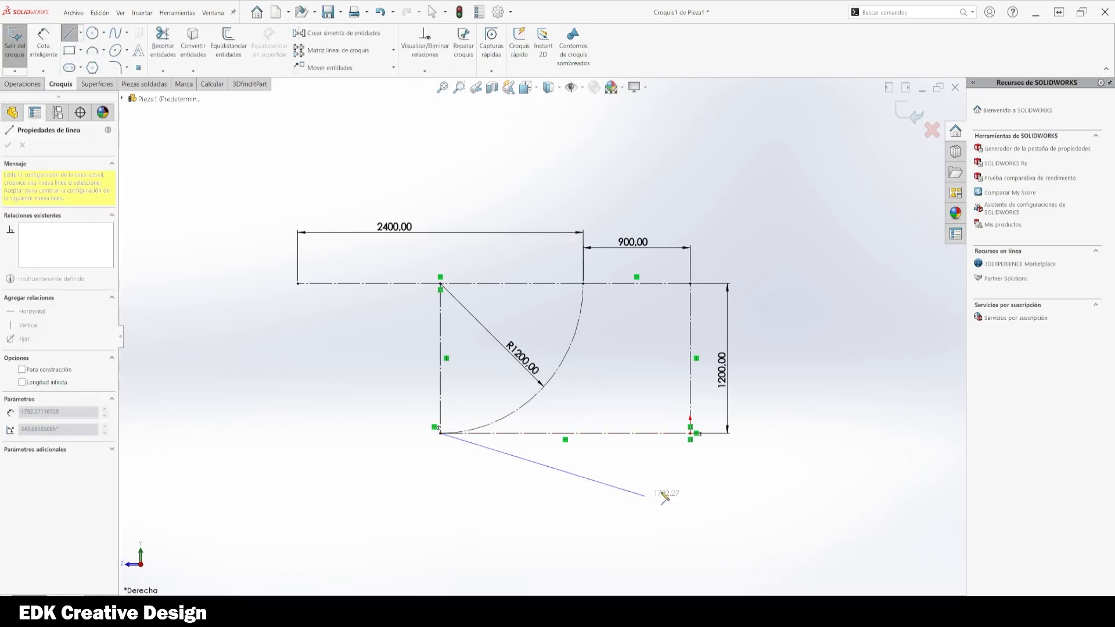
{"action": "left_click", "coordinate": [690, 433]}
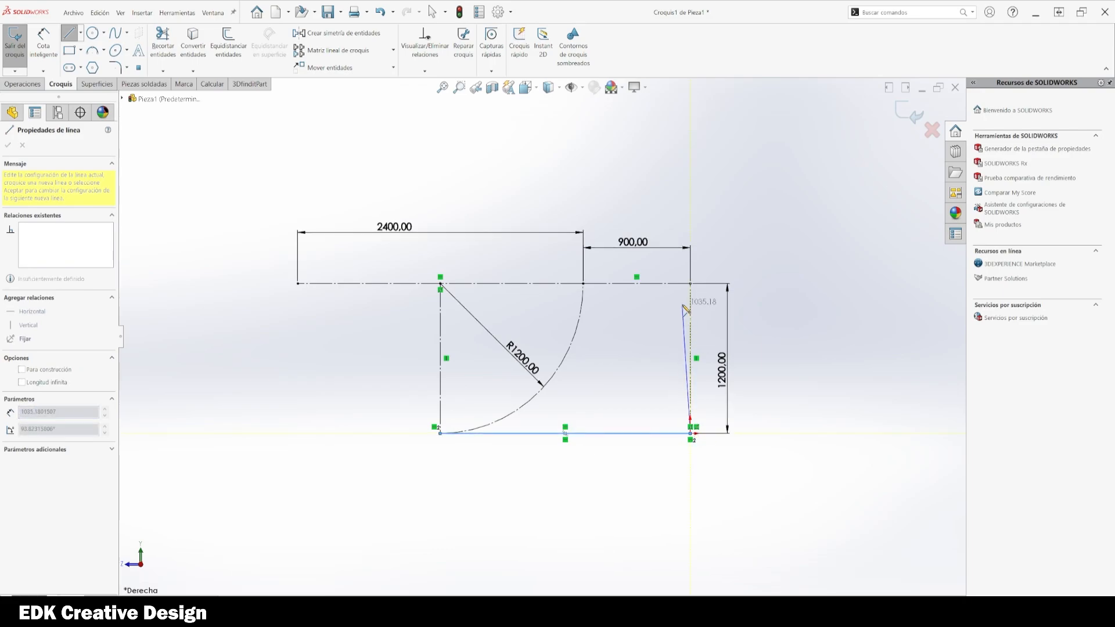
{"action": "left_click", "coordinate": [690, 284]}
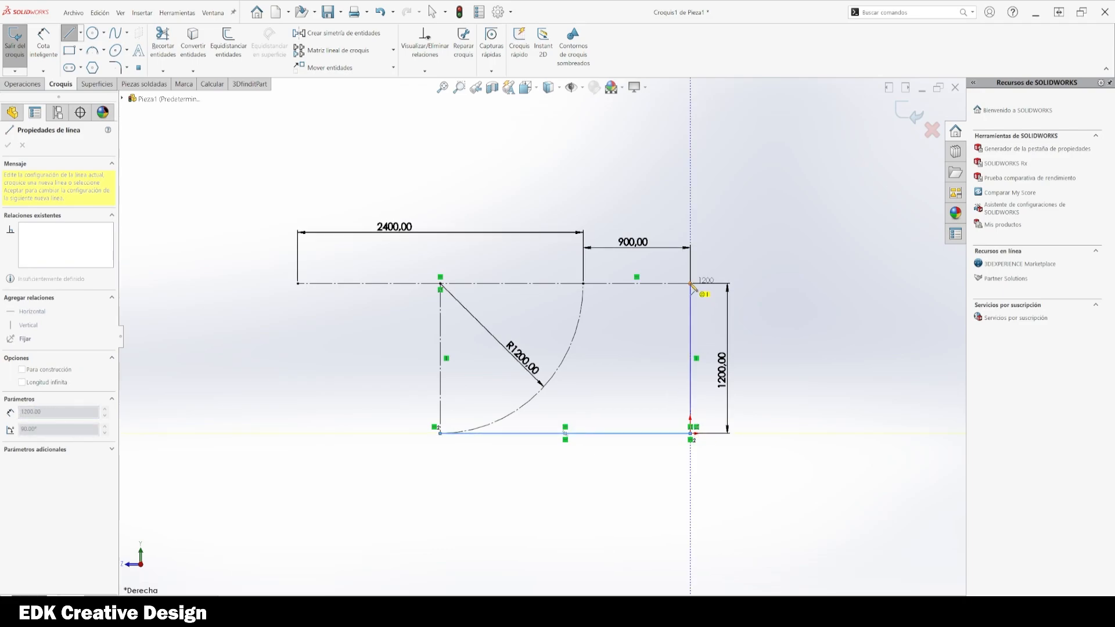
{"action": "left_click", "coordinate": [583, 283]}
{"action": "key", "text": "Escape"}
{"action": "left_click", "coordinate": [573, 336]}
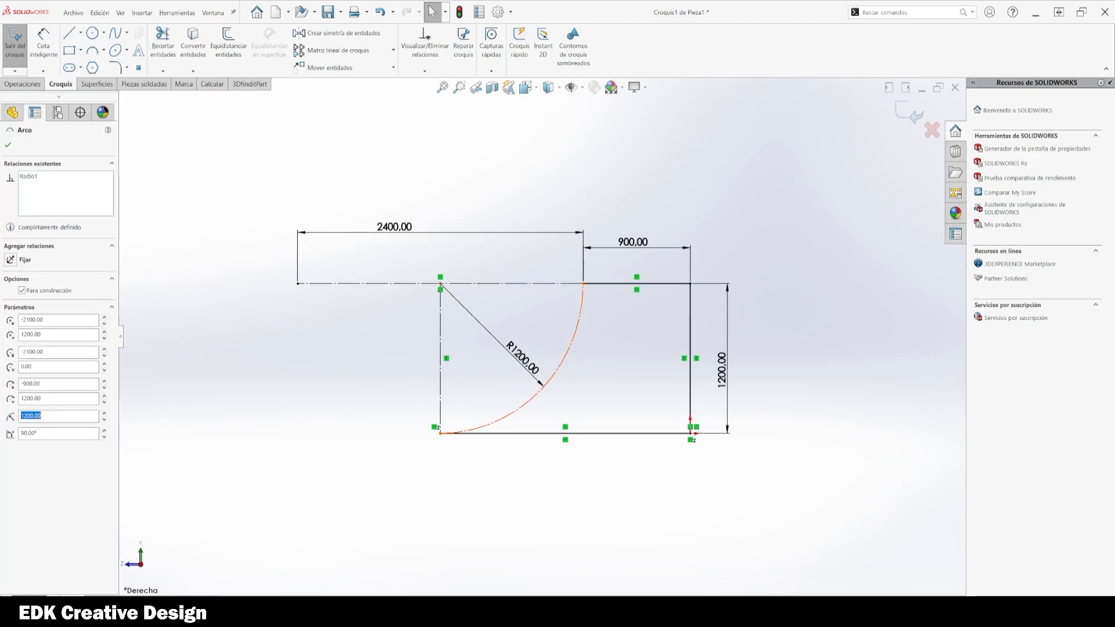
{"action": "right_click_drag", "start_coordinate": [540, 497], "coordinate": [586, 499]}
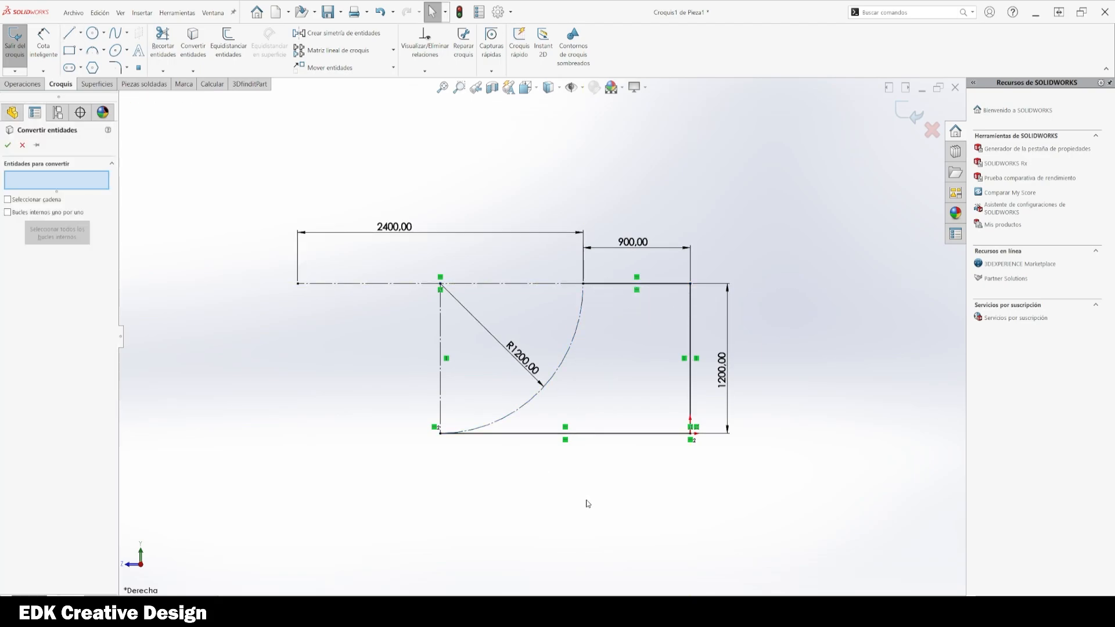
{"action": "key", "text": "Escape"}
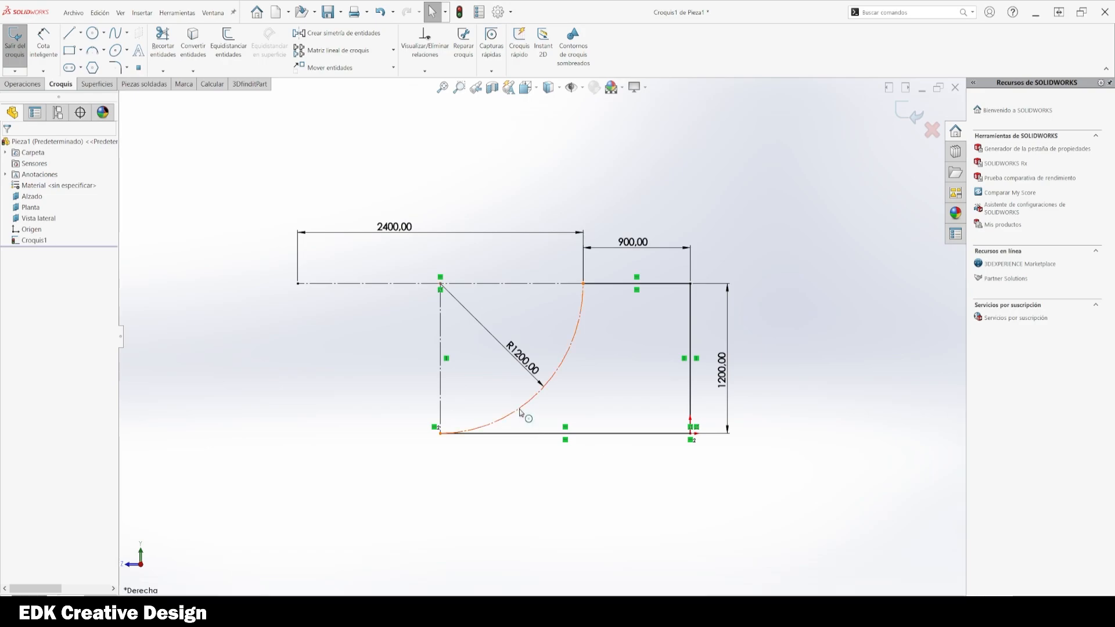
{"action": "left_click", "coordinate": [521, 412]}
{"action": "key", "text": "c"}
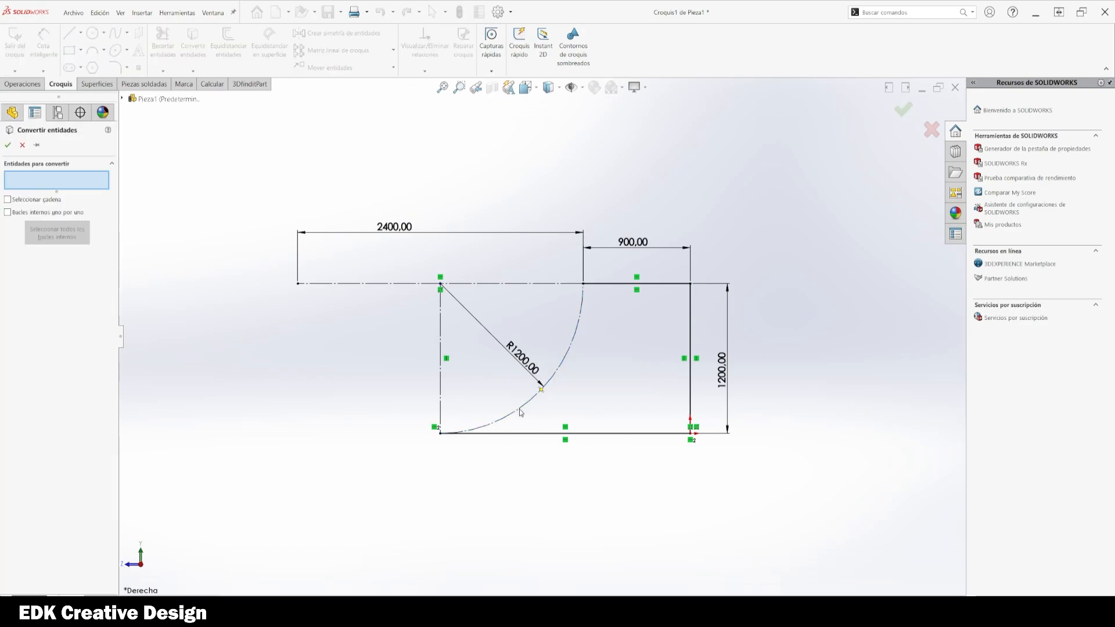
{"action": "key", "text": "Escape"}
{"action": "left_click", "coordinate": [524, 408]}
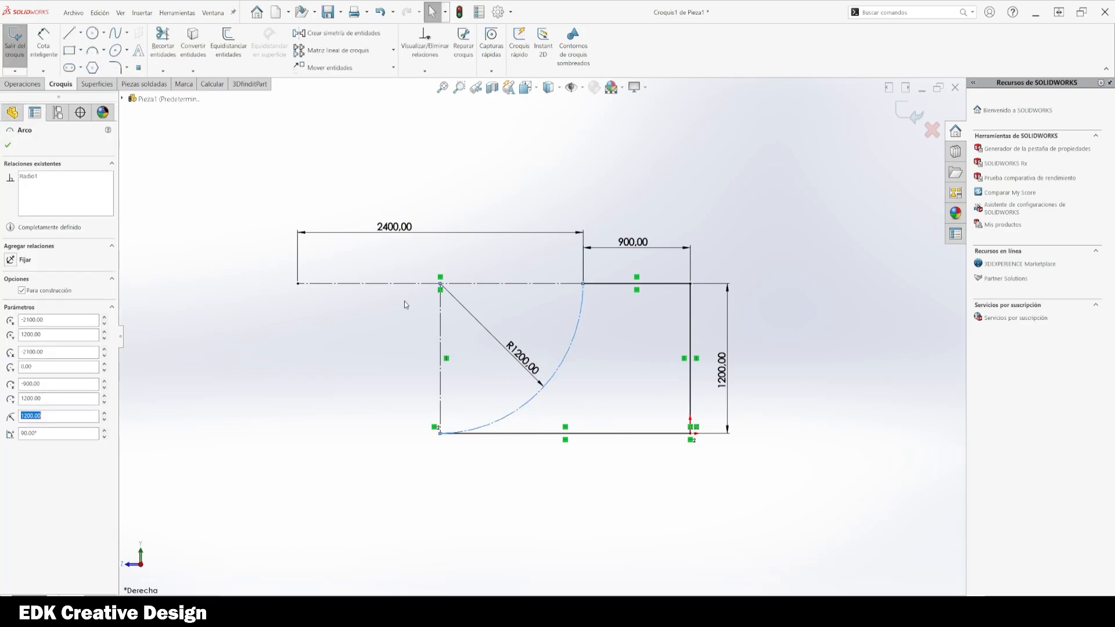
{"action": "left_click", "coordinate": [197, 45]}
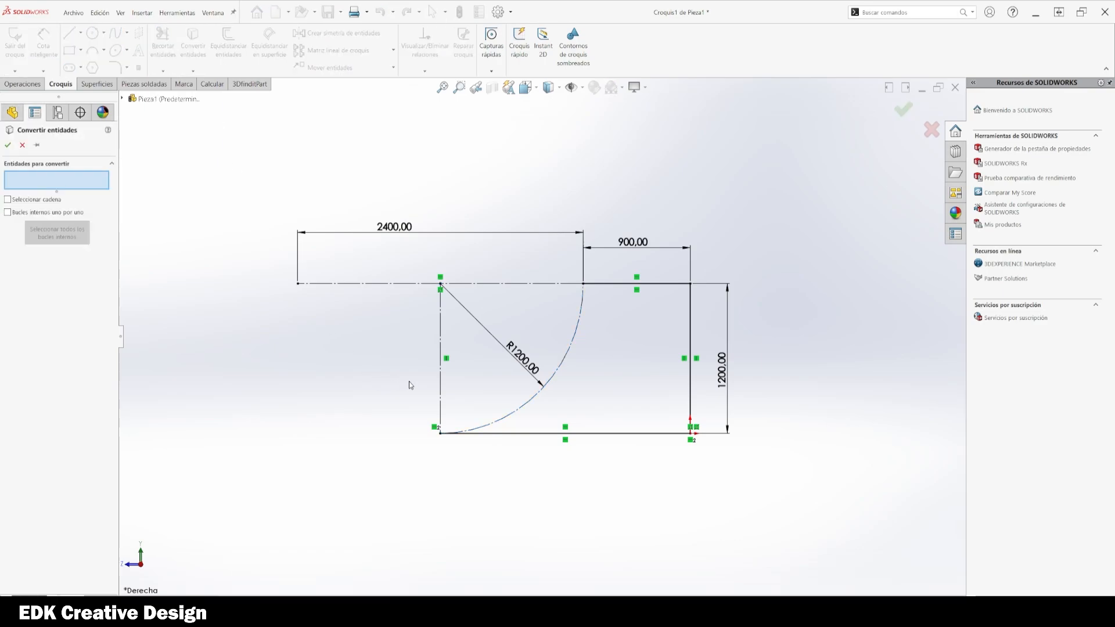
{"action": "key", "text": "Escape"}
- Change the 1200 mm radius arc from construction geometry to a solid sketch arc
{"action": "left_click", "coordinate": [510, 416]}
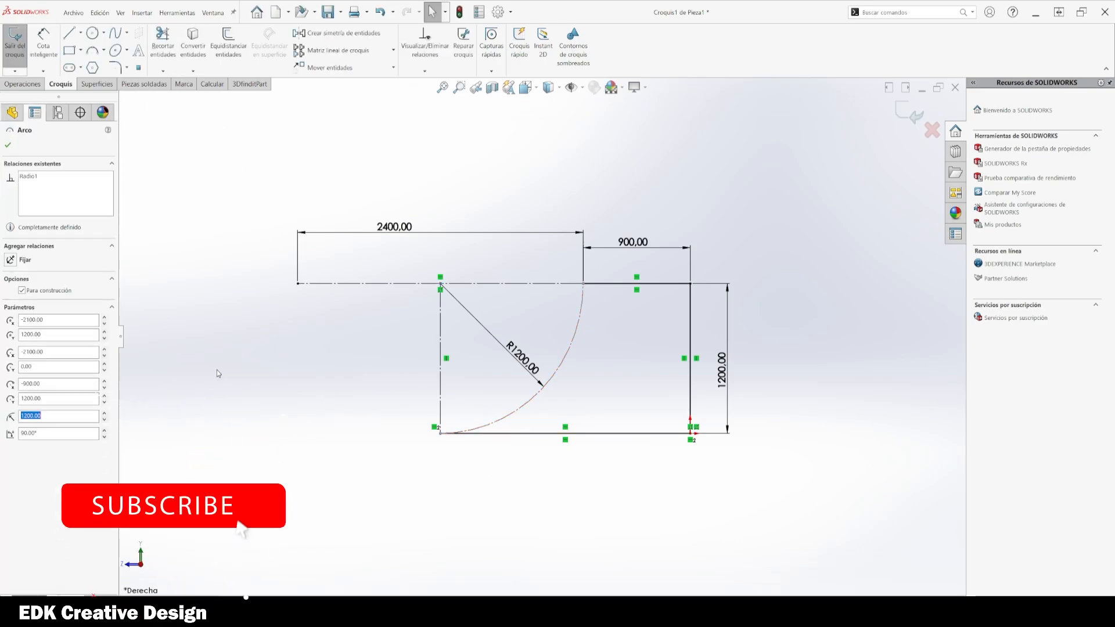
{"action": "left_click", "coordinate": [290, 395]}
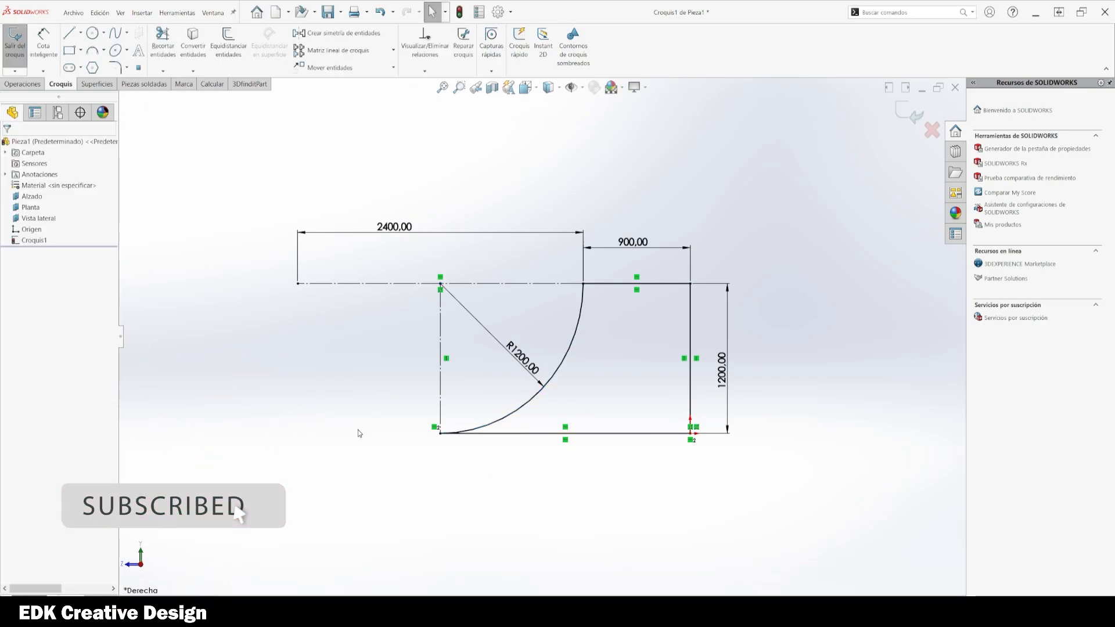
- Extrude the closed ramp profile 2000 mm with the Plano medio end condition
{"action": "mouse_move", "coordinate": [358, 433]}
{"action": "middle_mouse_down"}
{"action": "mouse_move", "coordinate": [410, 443]}
{"action": "mouse_move", "coordinate": [415, 480]}
{"action": "middle_mouse_up"}
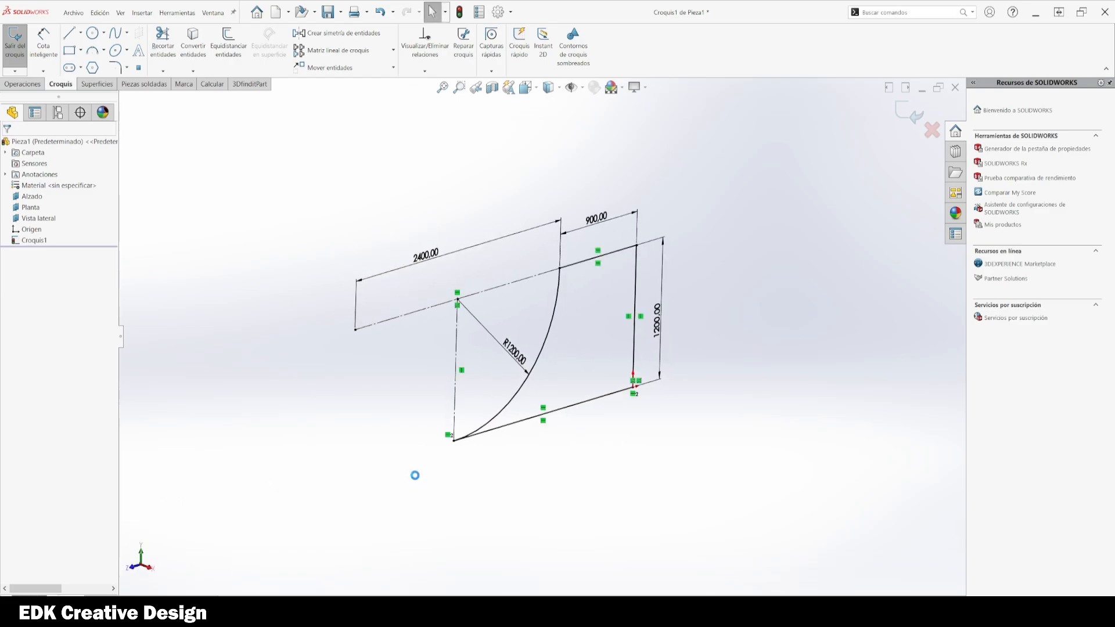
{"action": "left_click", "coordinate": [61, 195]}
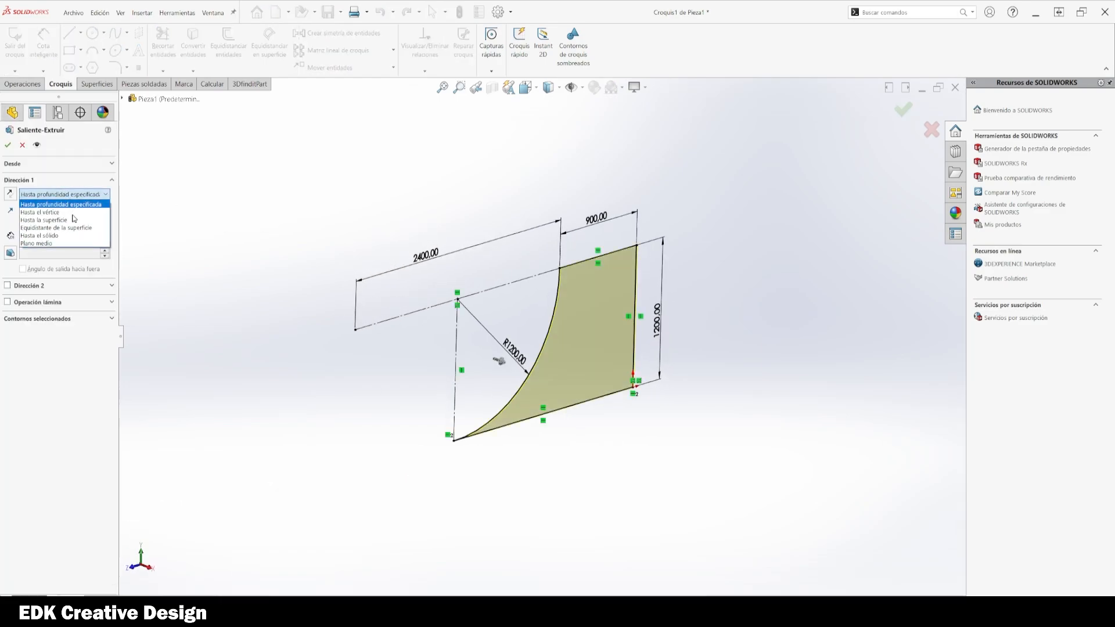
{"action": "left_click", "coordinate": [59, 248]}
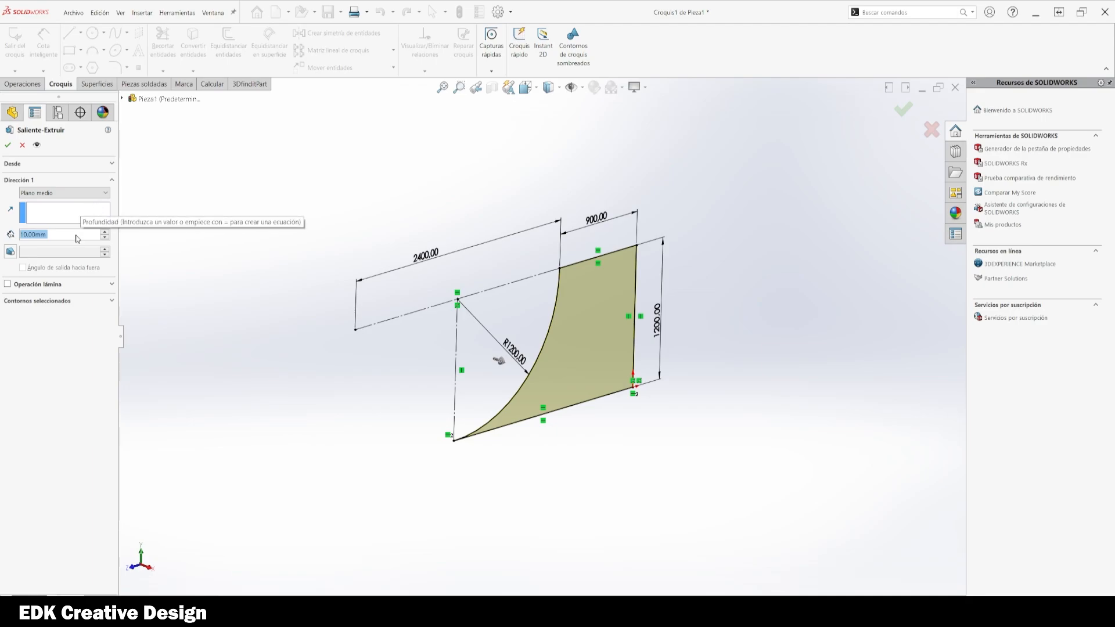
{"action": "type", "text": "2000"}
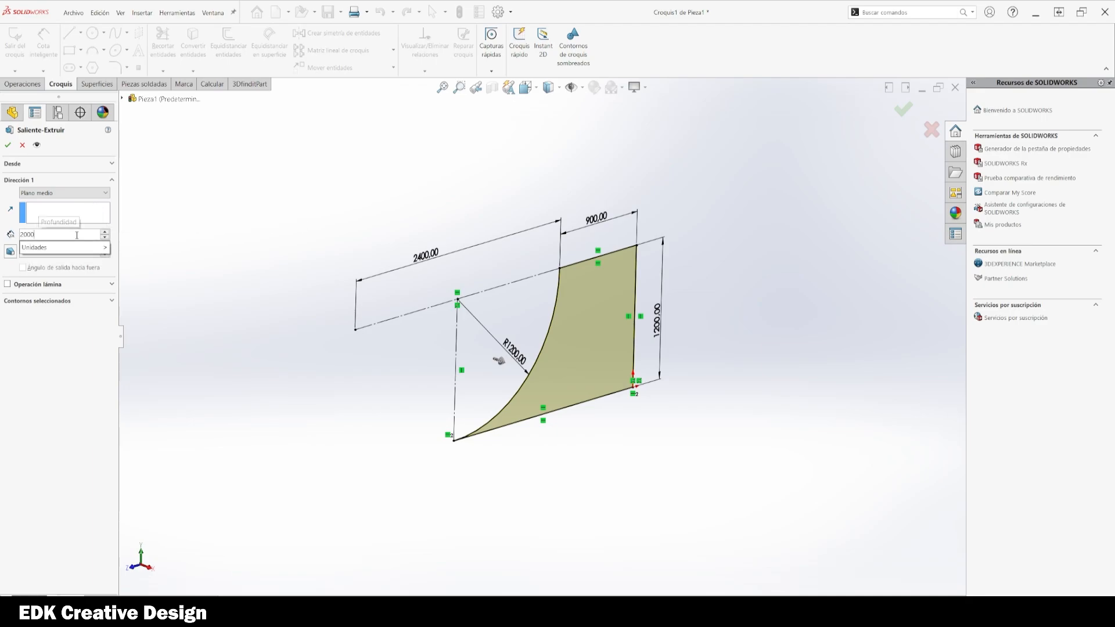
{"action": "key", "text": "Return"}
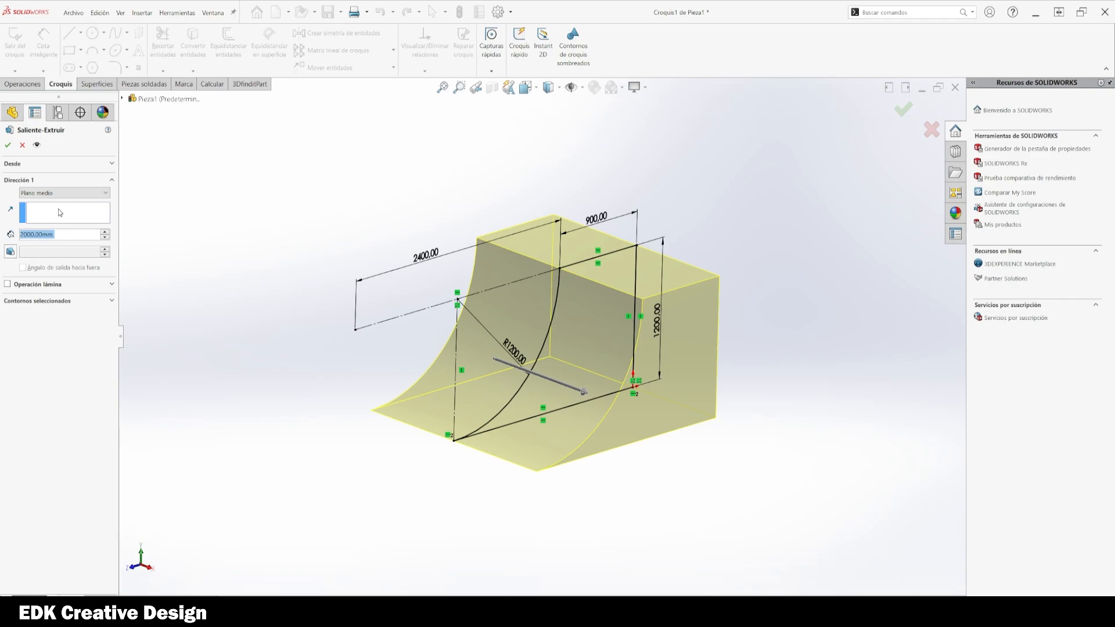
{"action": "left_click", "coordinate": [8, 145]}
{"action": "middle_click_drag", "start_coordinate": [293, 382], "coordinate": [652, 399]}
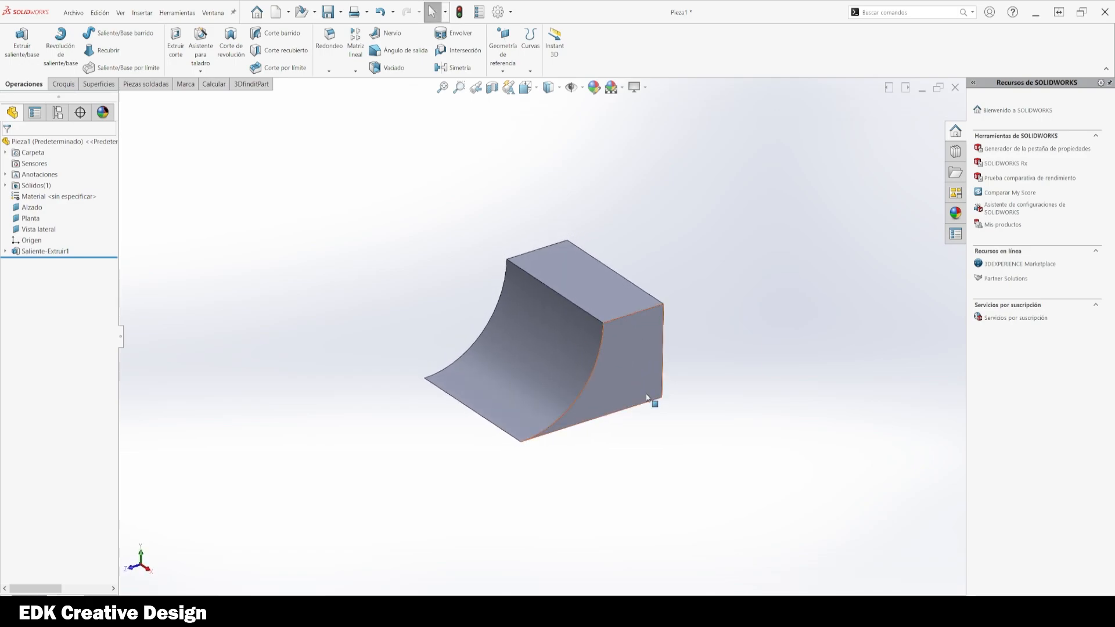
{"action": "right_click", "coordinate": [608, 306]}
{"action": "left_click", "coordinate": [667, 288]}
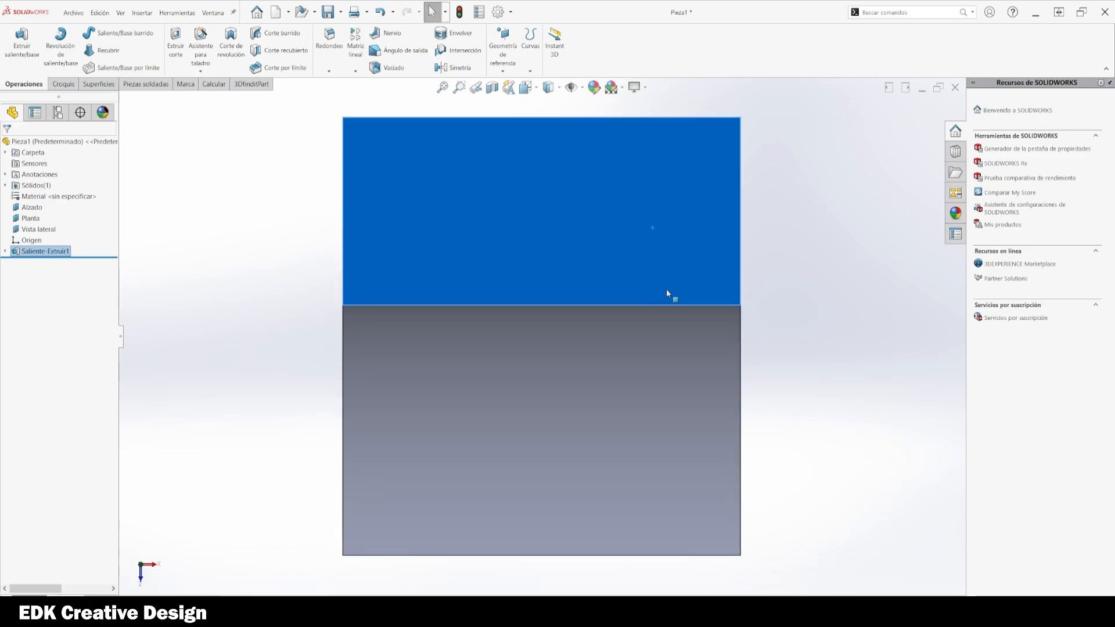
{"action": "left_click", "coordinate": [781, 412]}
{"action": "middle_click_drag", "start_coordinate": [528, 258], "coordinate": [588, 422], "text": "ctrl"}
{"action": "middle_click_drag", "start_coordinate": [537, 350], "coordinate": [742, 338]}
{"action": "left_click", "coordinate": [594, 422]}
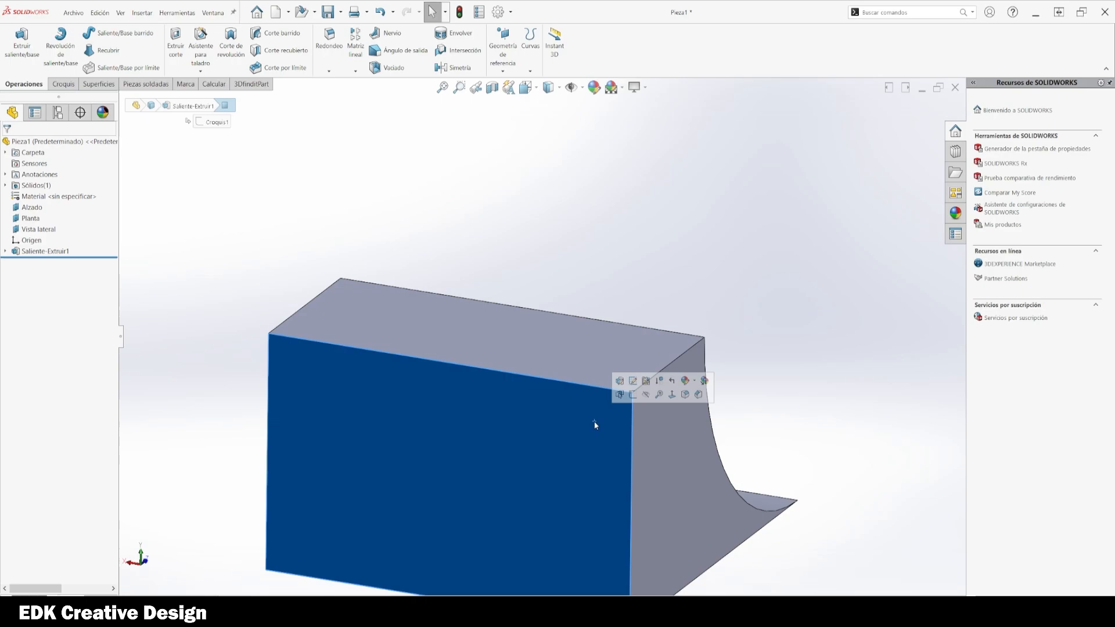
{"action": "left_click", "coordinate": [502, 71]}
{"action": "left_click", "coordinate": [511, 82]}
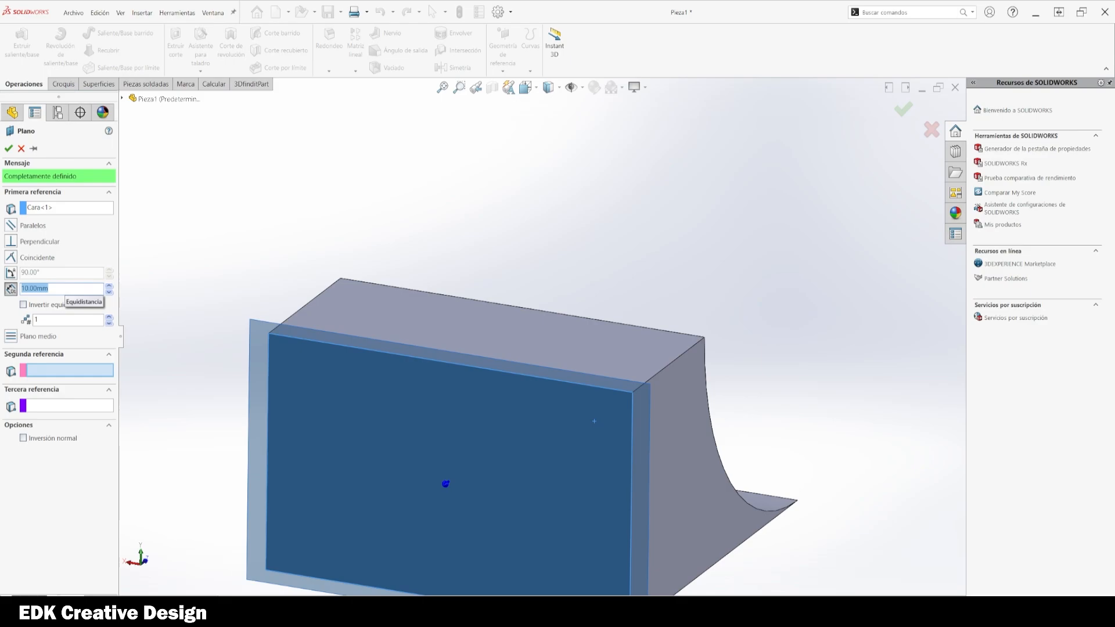
{"action": "key", "text": "Escape"}
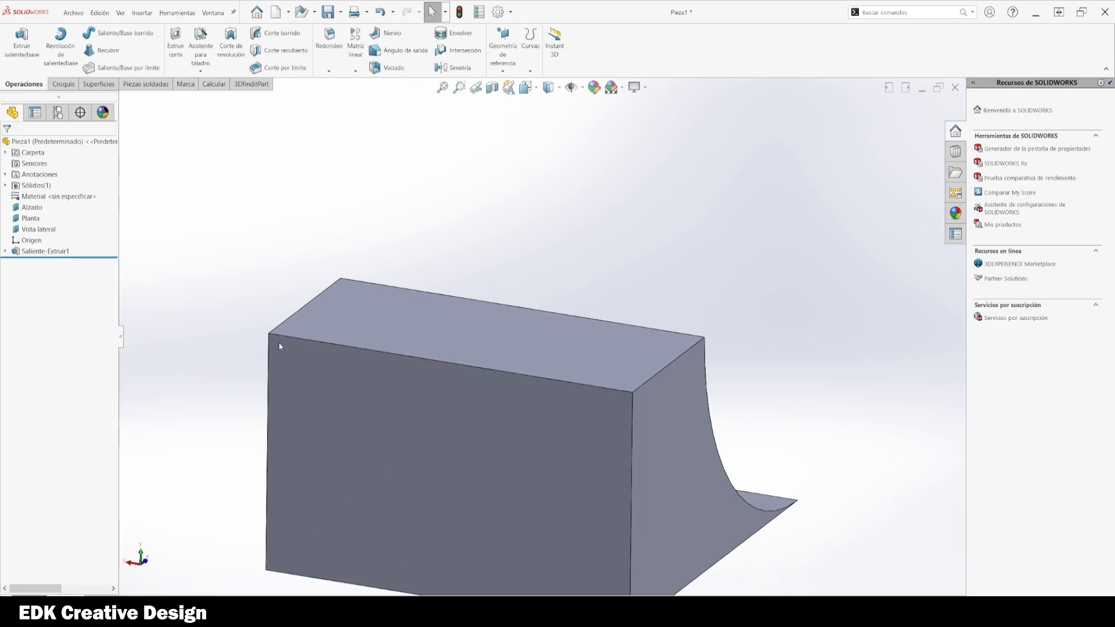
- Start a reference plane from the ramp's vertical rear face with a 25 mm offset, flipped towards the inside of the body
{"action": "left_click", "coordinate": [532, 437]}
{"action": "left_click", "coordinate": [502, 47]}
{"action": "left_click", "coordinate": [508, 84]}
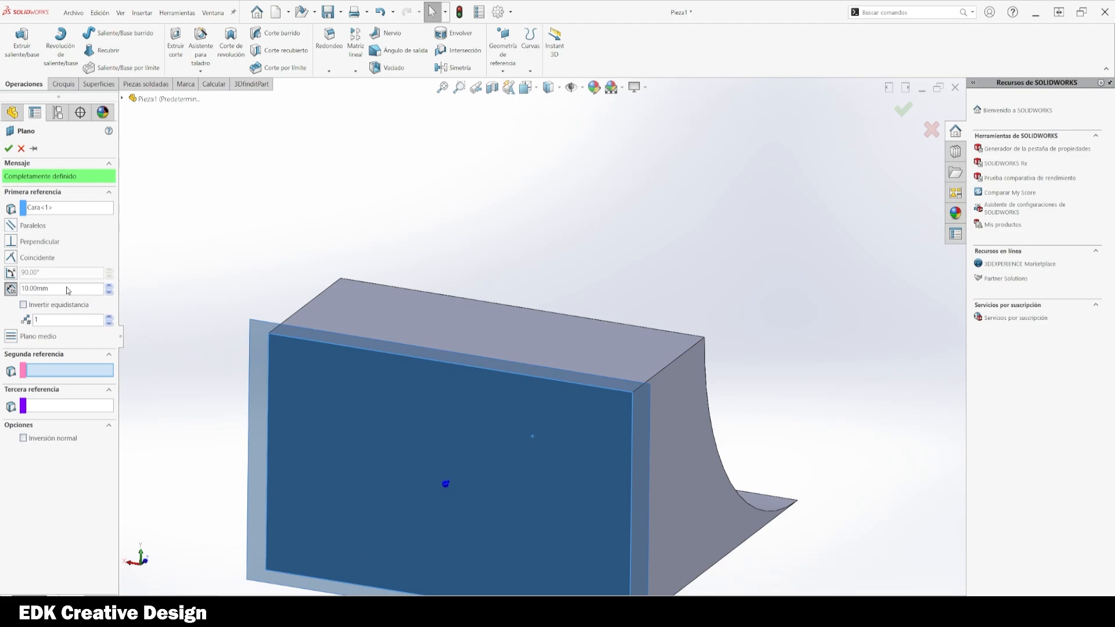
{"action": "left_click", "coordinate": [109, 285]}
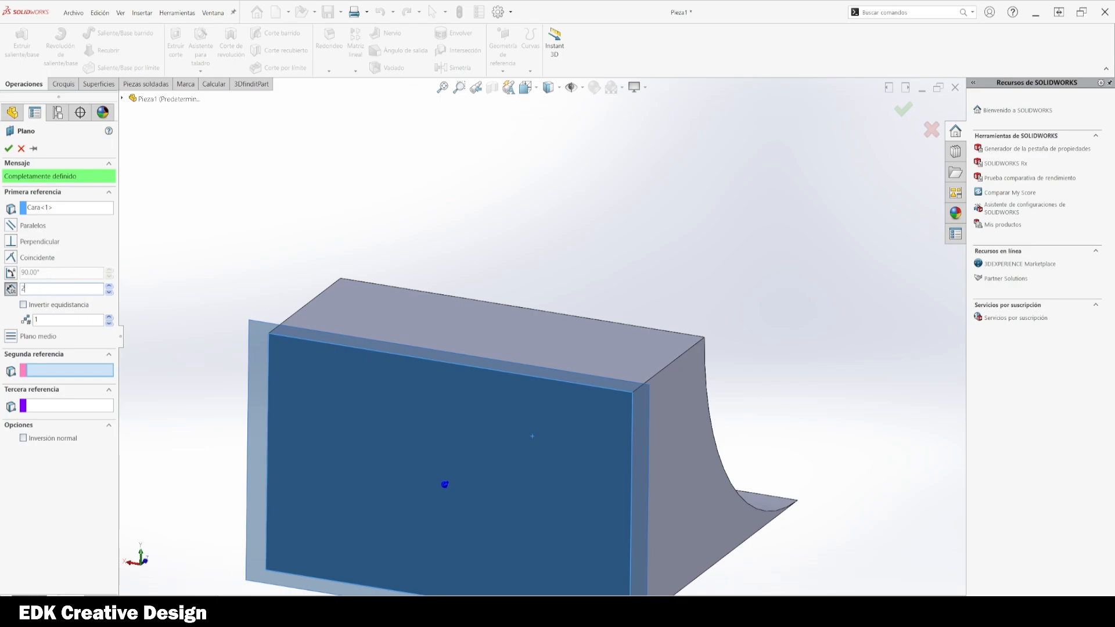
{"action": "key", "text": "Return"}
{"action": "scroll", "coordinate": [255, 343], "scroll_direction": "up", "scroll_amount": 1}
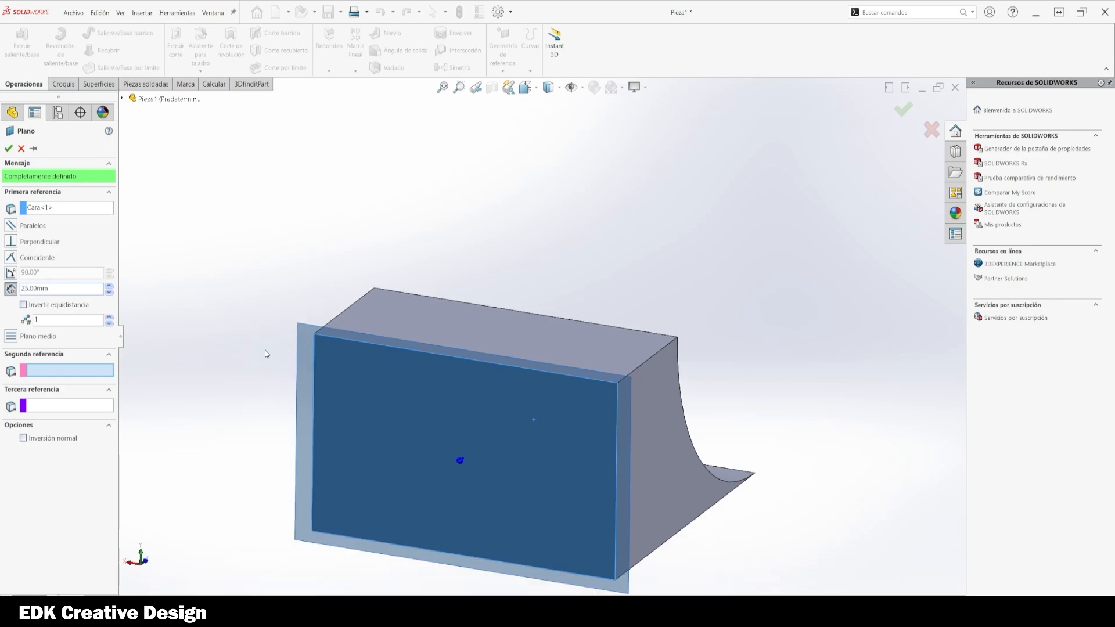
{"action": "middle_click_drag", "start_coordinate": [265, 350], "coordinate": [678, 309]}
{"action": "scroll", "coordinate": [671, 355], "scroll_direction": "down", "scroll_amount": 4}
{"action": "scroll", "coordinate": [673, 364], "scroll_direction": "down", "scroll_amount": 3}
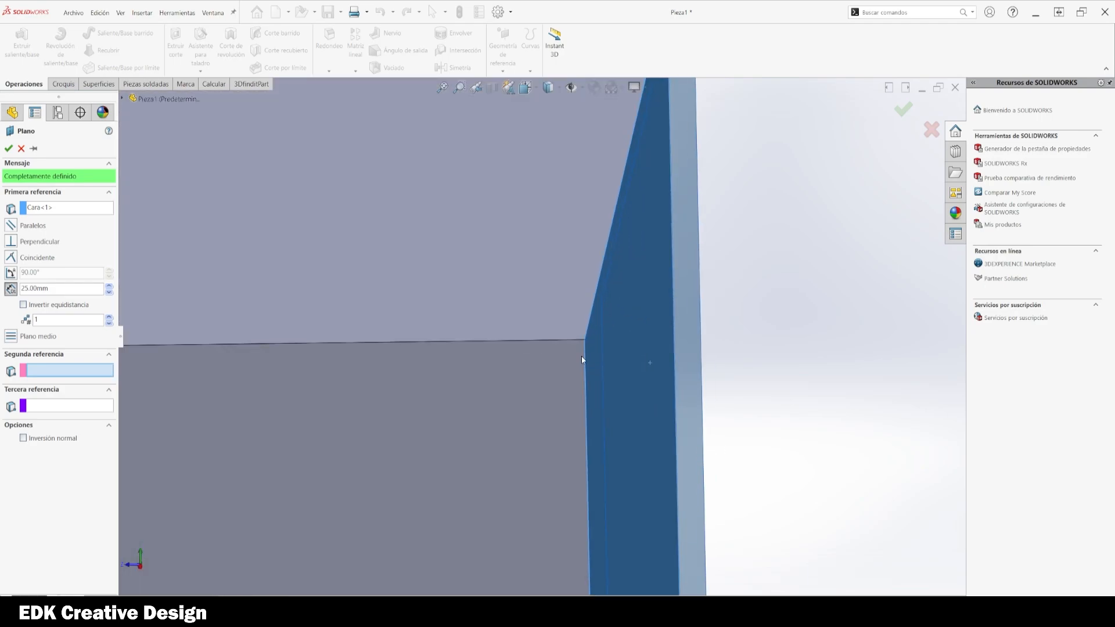
{"action": "left_click", "coordinate": [58, 307]}
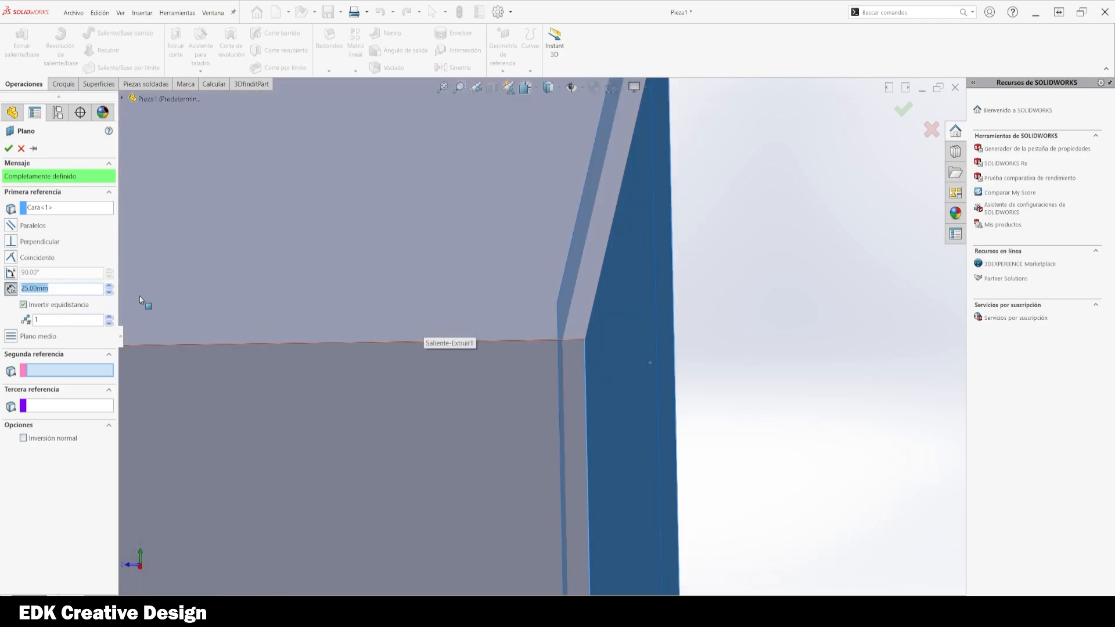
- Set the reference plane's offset to 40 mm and create the plane
{"action": "scroll", "coordinate": [505, 383], "scroll_direction": "up", "scroll_amount": 5}
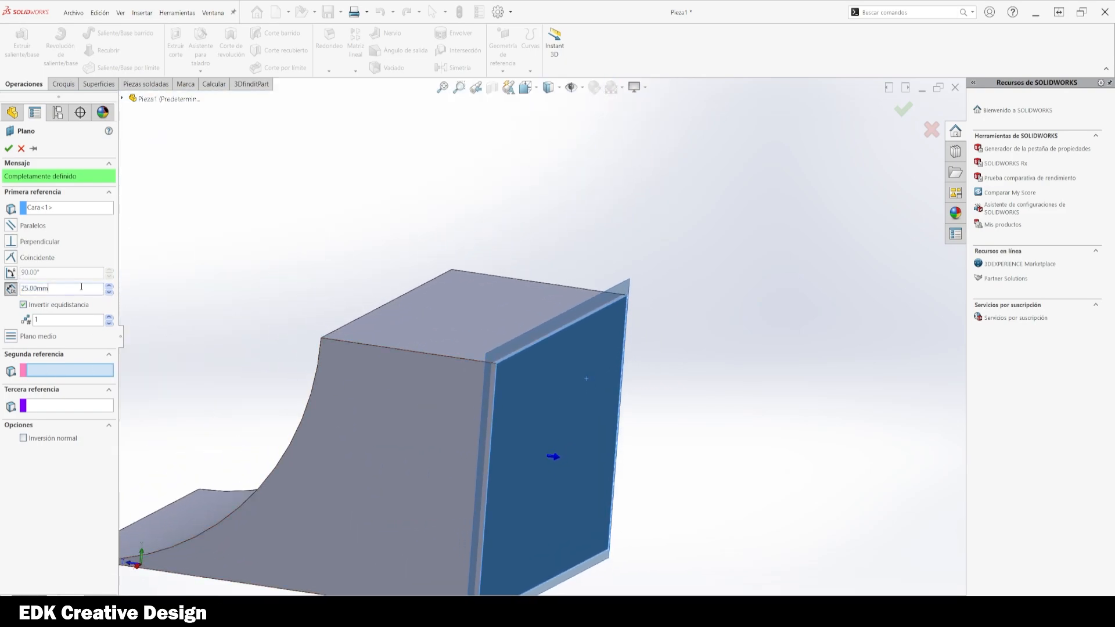
{"action": "type", "text": "30"}
{"action": "key", "text": "Return"}
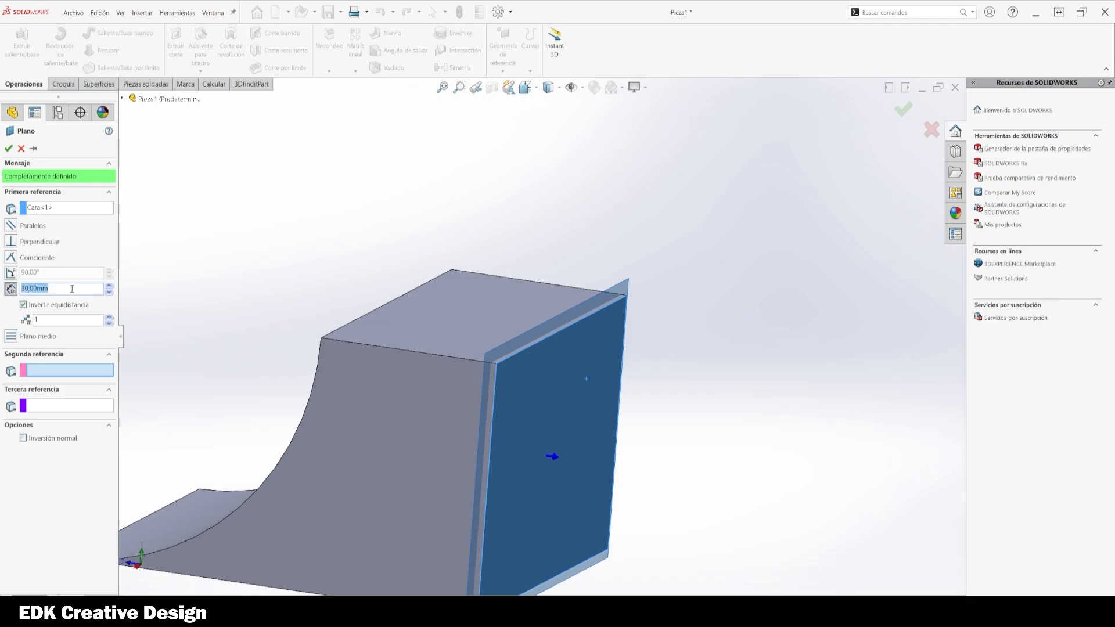
{"action": "type", "text": "40"}
{"action": "key", "text": "Return"}
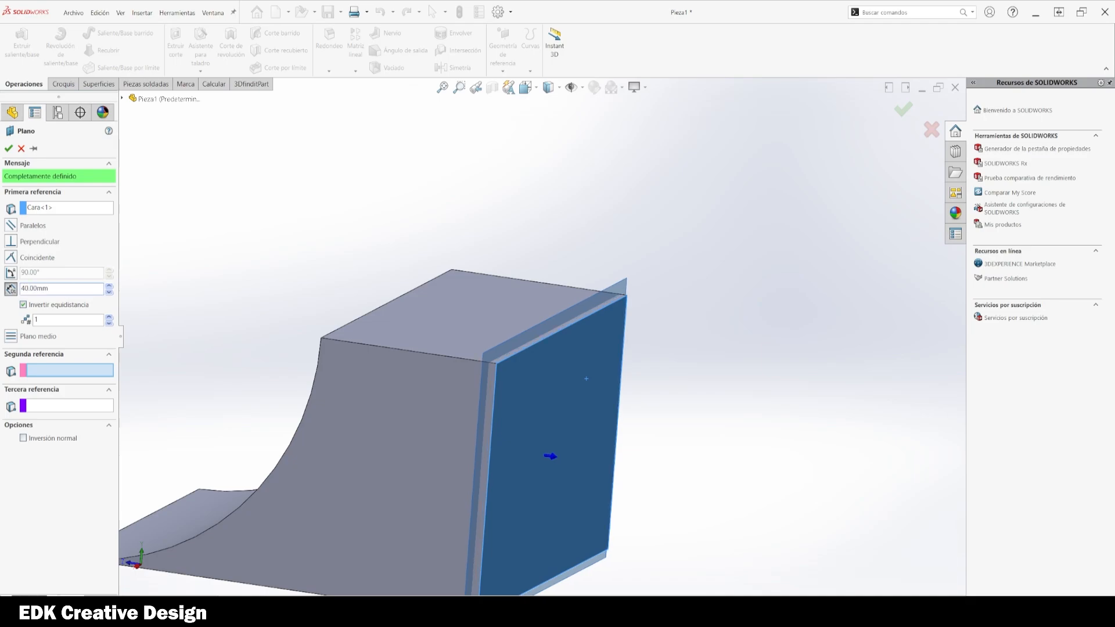
{"action": "left_click", "coordinate": [5, 150]}
- Stretch the upper border of Plano1 well above the ramp's top face
{"action": "scroll", "coordinate": [597, 396], "scroll_direction": "up", "scroll_amount": 3}
{"action": "middle_click_drag", "start_coordinate": [597, 396], "coordinate": [544, 404]}
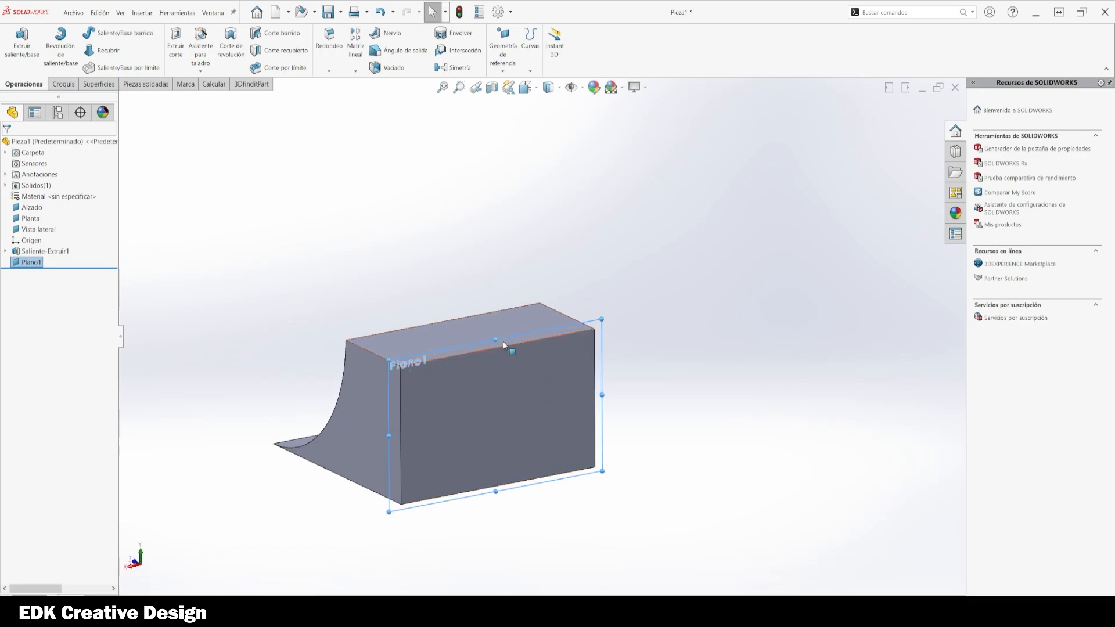
{"action": "left_click_drag", "start_coordinate": [494, 340], "coordinate": [494, 141]}
{"action": "left_click", "coordinate": [656, 353]}
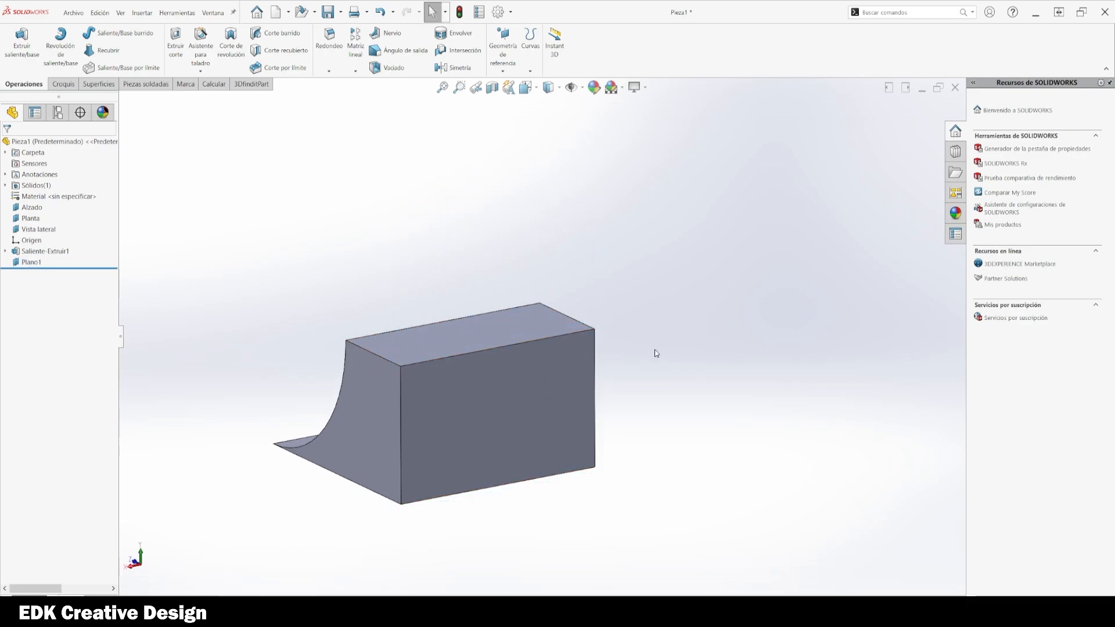
- Open a new sketch on Plano1 and orient the view to the rear of the ramp
{"action": "left_click", "coordinate": [33, 263]}
{"action": "left_click", "coordinate": [45, 246]}
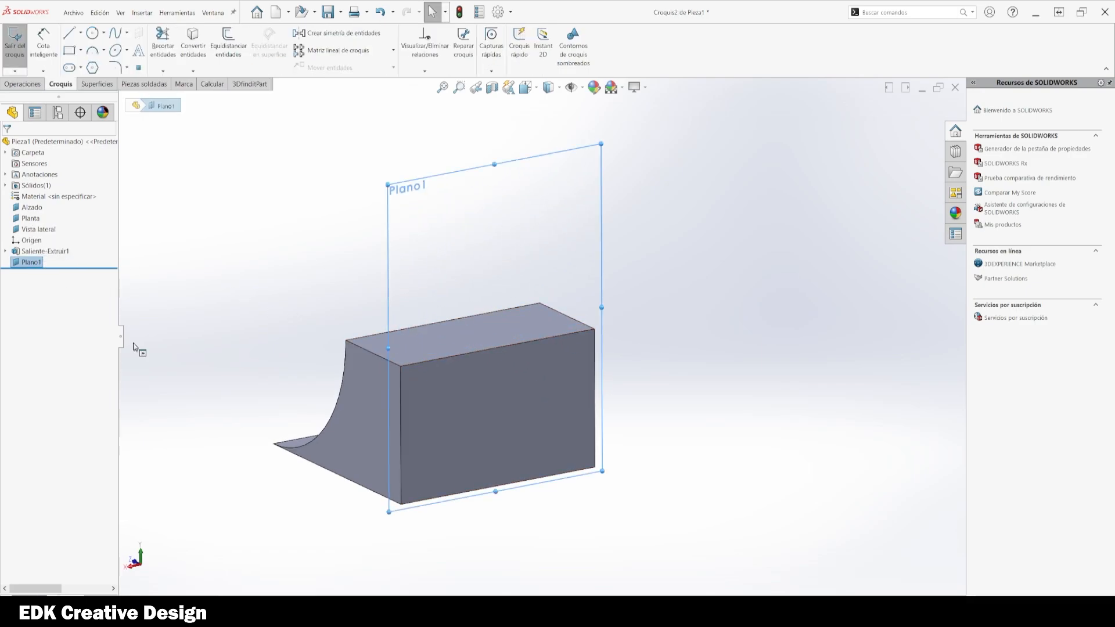
{"action": "key", "text": "space"}
{"action": "left_click", "coordinate": [400, 418]}
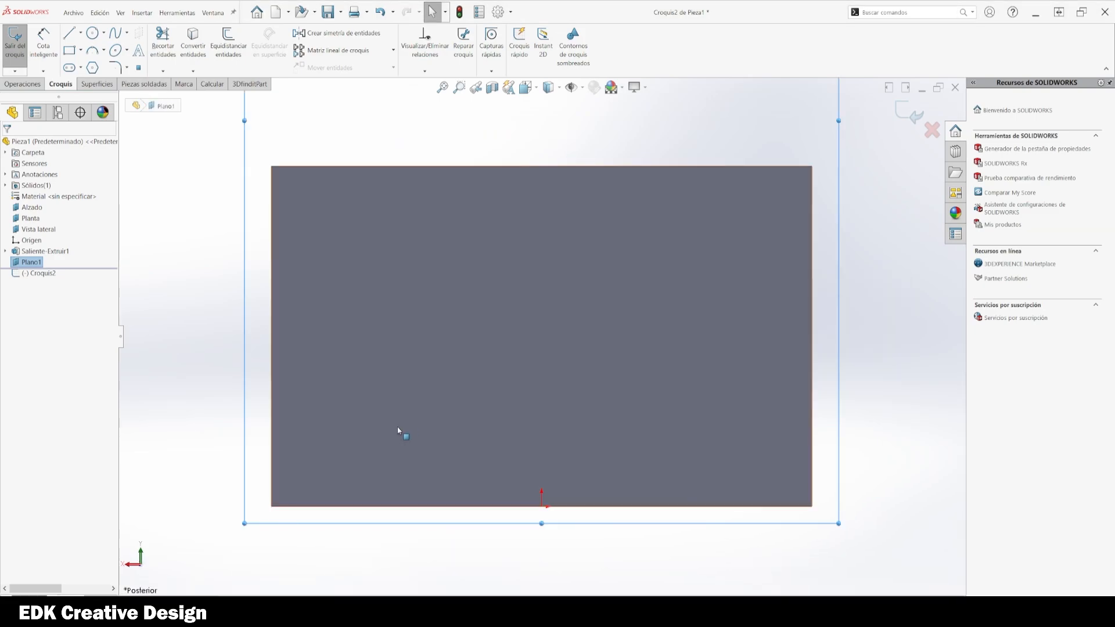
{"action": "key", "text": "Escape"}
- Draw a vertical line about 434 mm long upward from the ramp's top edge, near its left corner
{"action": "scroll", "coordinate": [519, 350], "scroll_direction": "up", "scroll_amount": 3}
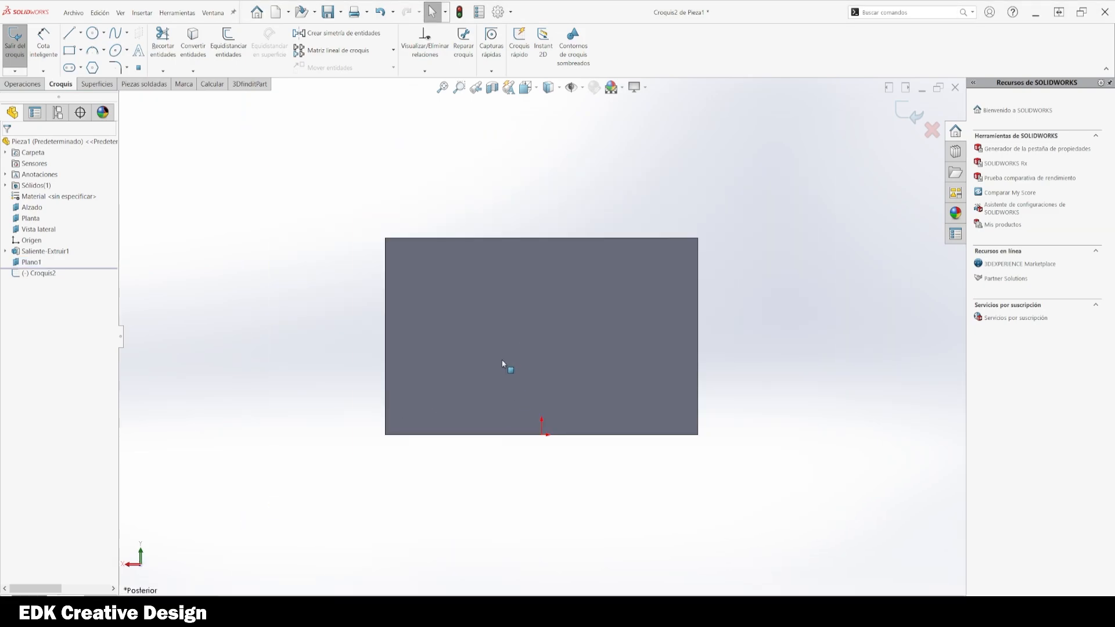
{"action": "scroll", "coordinate": [540, 348], "scroll_direction": "up", "scroll_amount": 3}
{"action": "middle_click_drag", "start_coordinate": [518, 299], "coordinate": [534, 375], "text": "shift"}
{"action": "scroll", "coordinate": [437, 351], "scroll_direction": "down", "scroll_amount": 3}
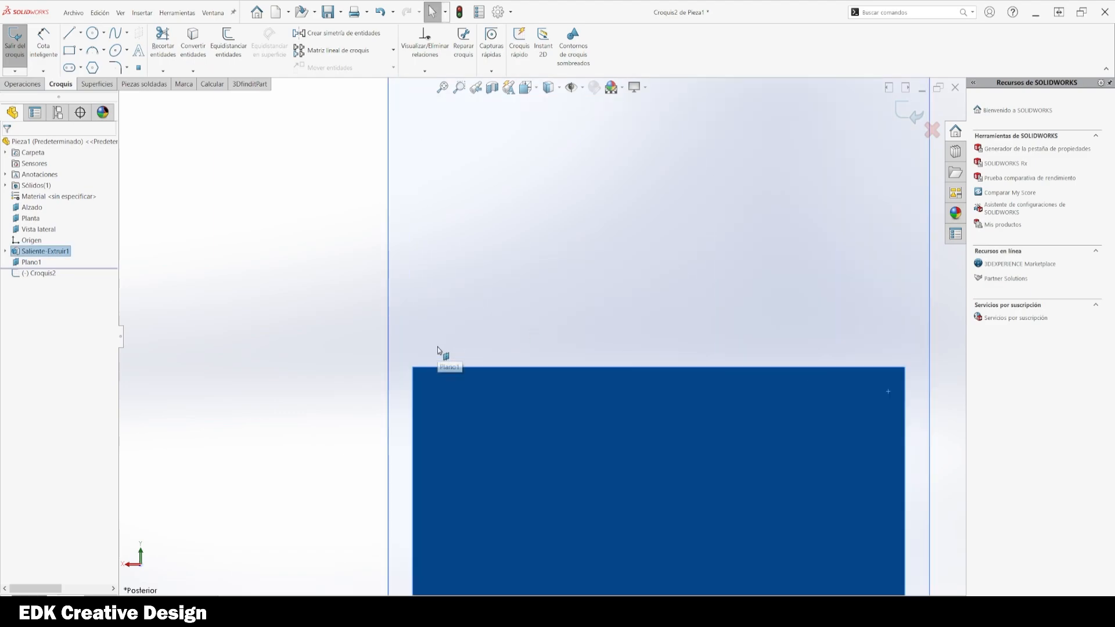
{"action": "right_click_drag", "start_coordinate": [589, 317], "coordinate": [483, 347]}
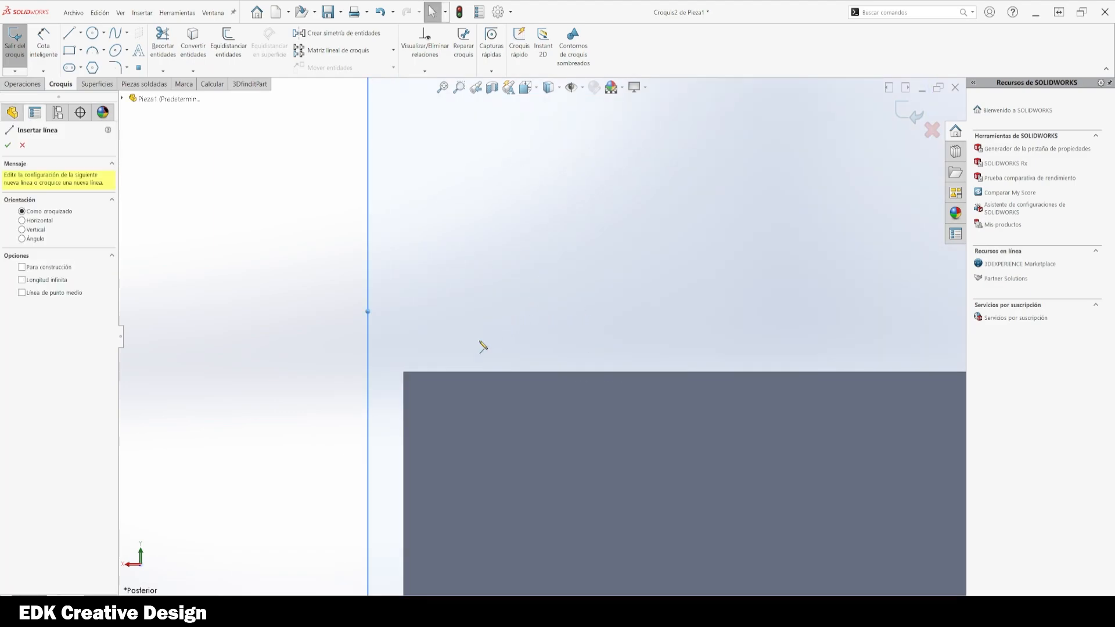
{"action": "left_click", "coordinate": [447, 373]}
{"action": "scroll", "coordinate": [441, 319], "scroll_direction": "up", "scroll_amount": 2}
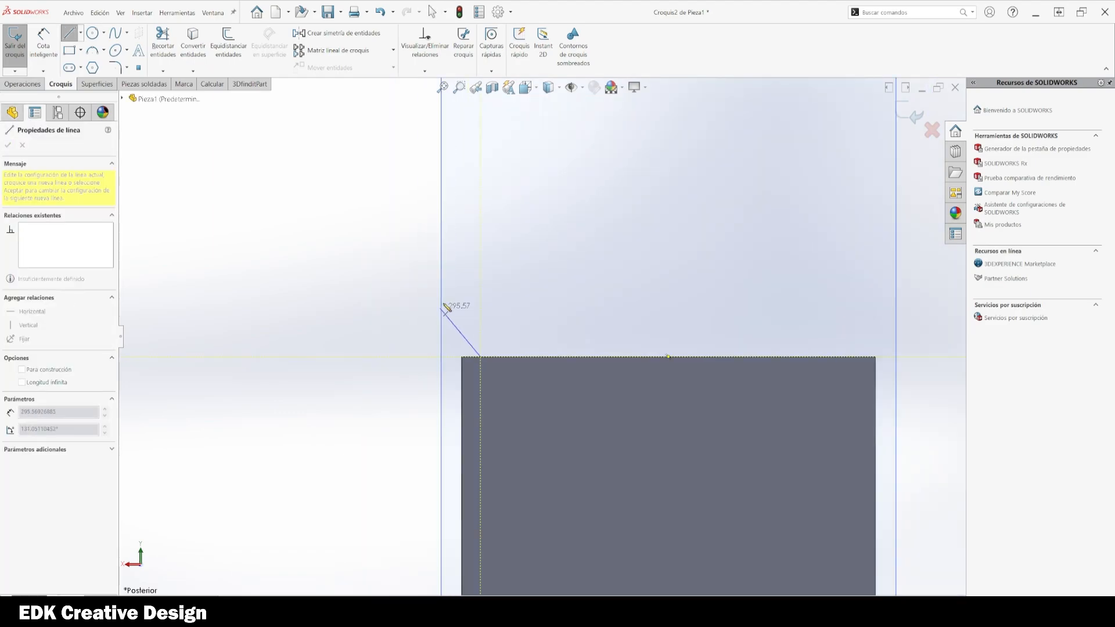
{"action": "left_click", "coordinate": [480, 263]}
{"action": "key", "text": "Escape"}
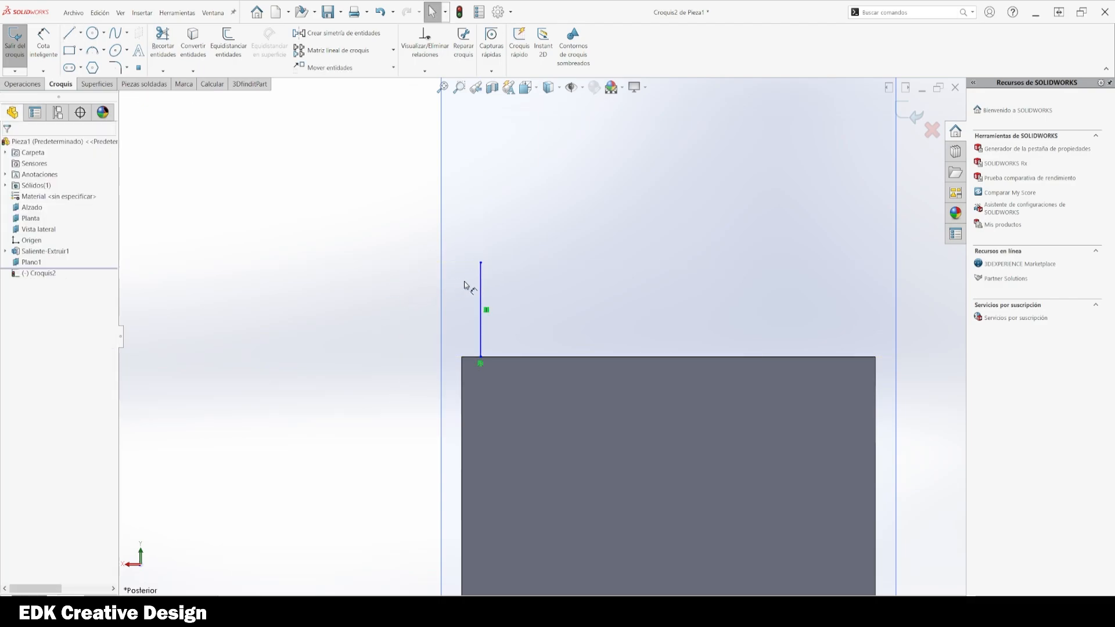
- Dimension the vertical line's length and set it to 90 mm
{"action": "left_click", "coordinate": [480, 285]}
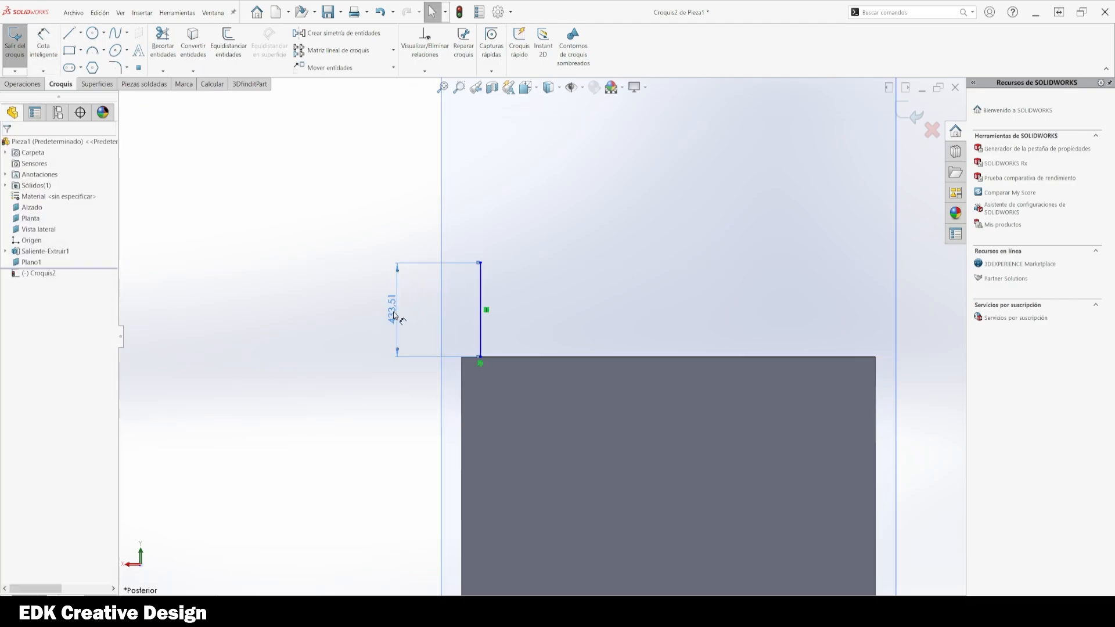
{"action": "left_click", "coordinate": [394, 316]}
{"action": "type", "text": "90"}
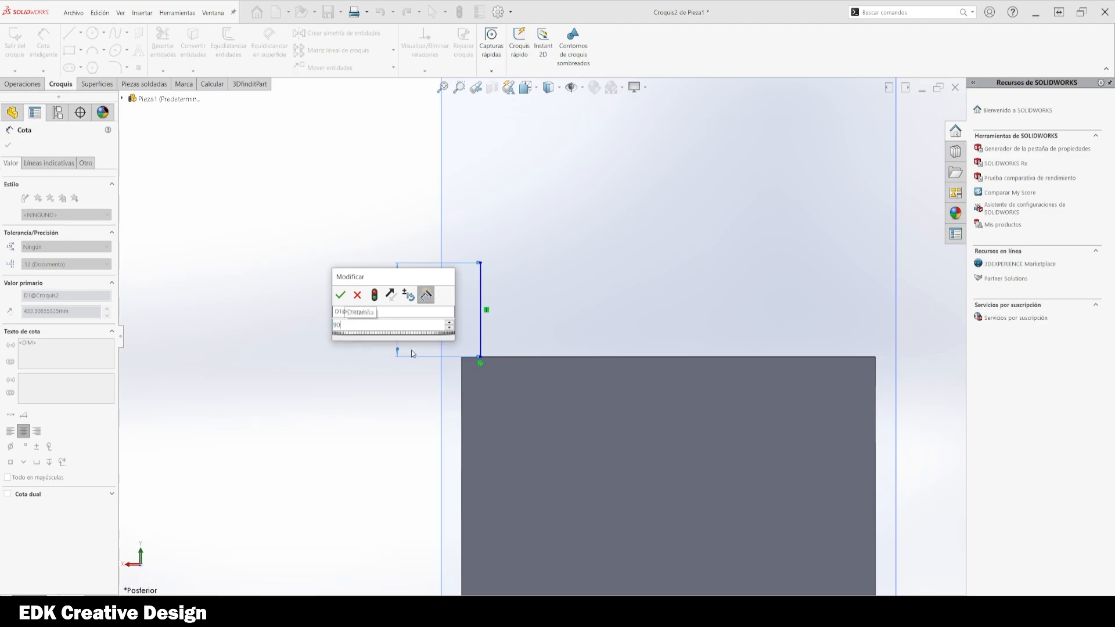
{"action": "key", "text": "Return"}
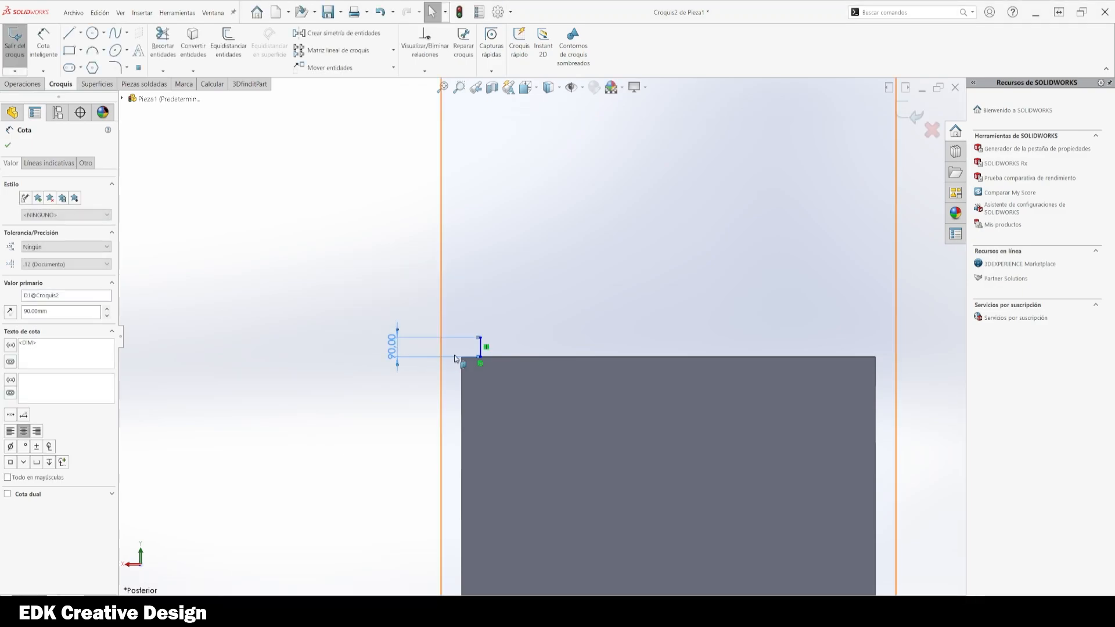
- Set the vertical line's length dimension to 900 mm
{"action": "double_click", "coordinate": [399, 346]}
{"action": "type", "text": "900"}
{"action": "key", "text": "Return"}
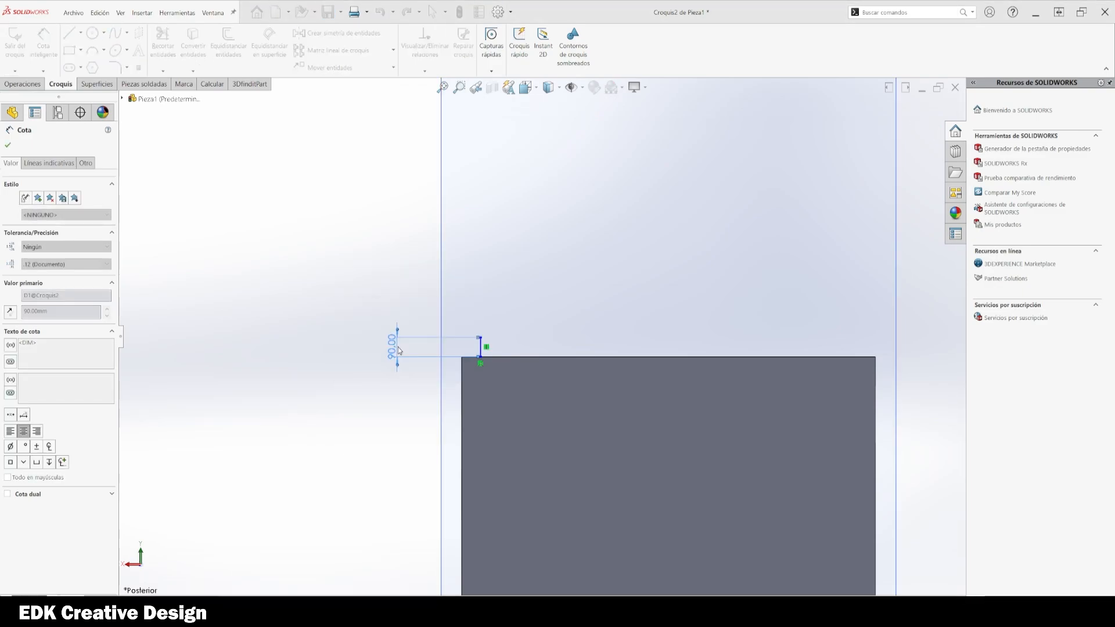
{"action": "key", "text": "Escape"}
- Draw a 900 mm vertical line upward from the midpoint of the ramp's top edge, level with the first line's upper end
{"action": "scroll", "coordinate": [539, 314], "scroll_direction": "up", "scroll_amount": 4}
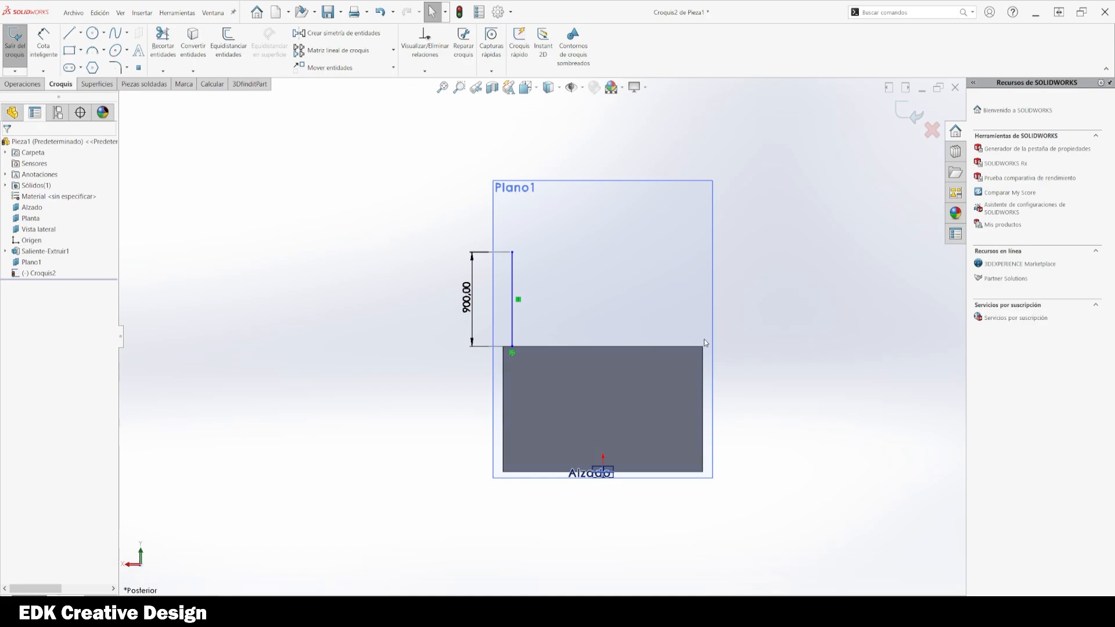
{"action": "key", "text": "l"}
{"action": "left_click", "coordinate": [602, 347]}
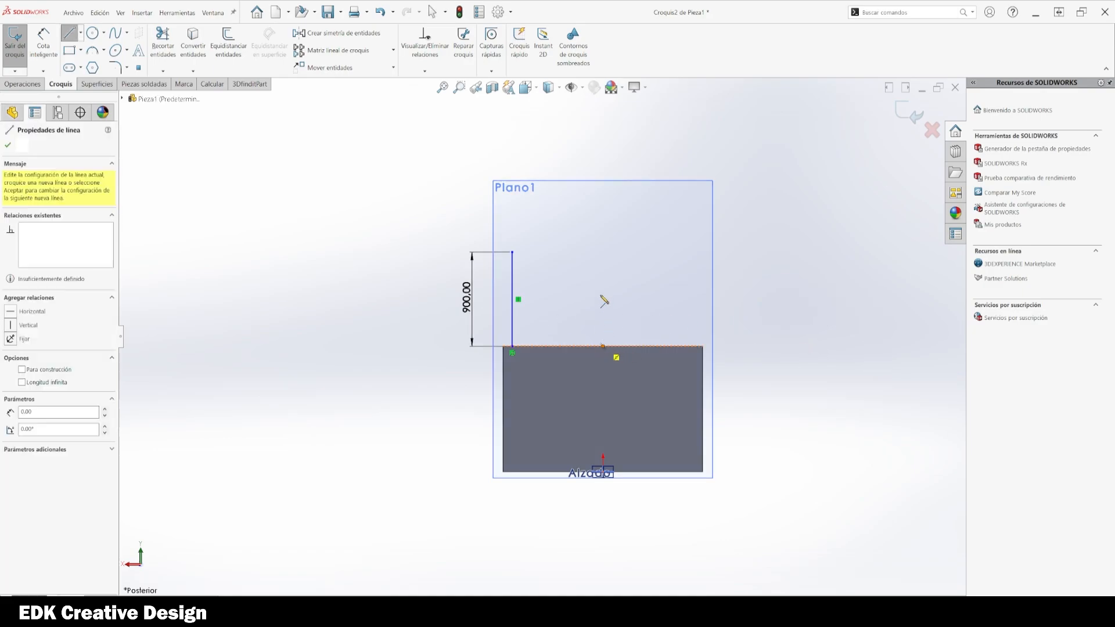
{"action": "left_click", "coordinate": [602, 252]}
{"action": "key", "text": "Escape"}
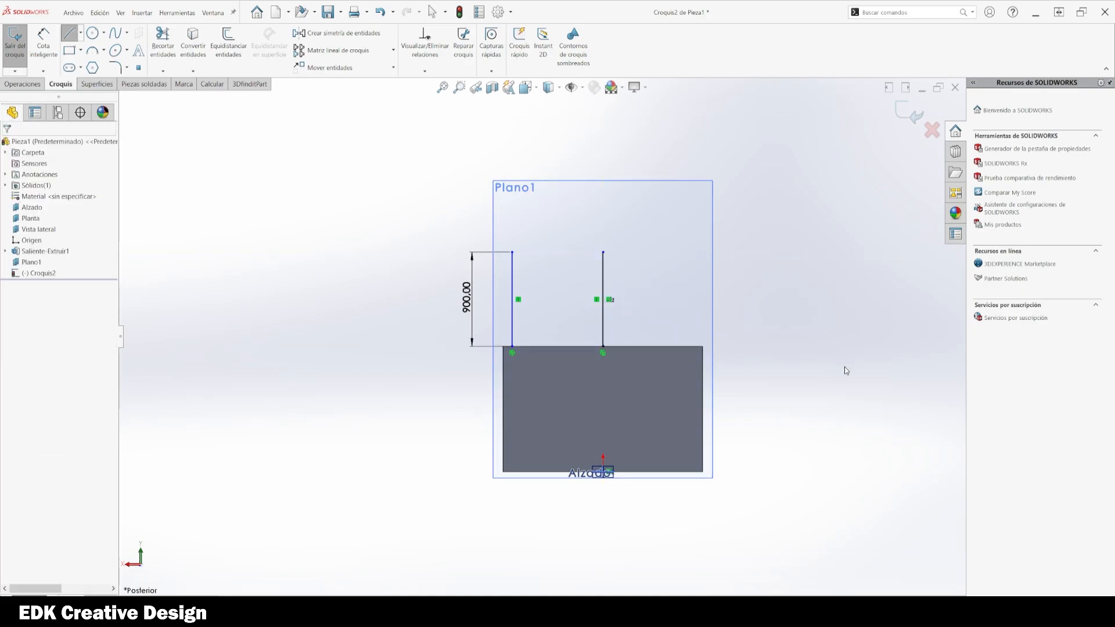
{"action": "key", "text": "l"}
{"action": "scroll", "coordinate": [703, 346], "scroll_direction": "down", "scroll_amount": 3}
{"action": "key", "text": "Escape"}
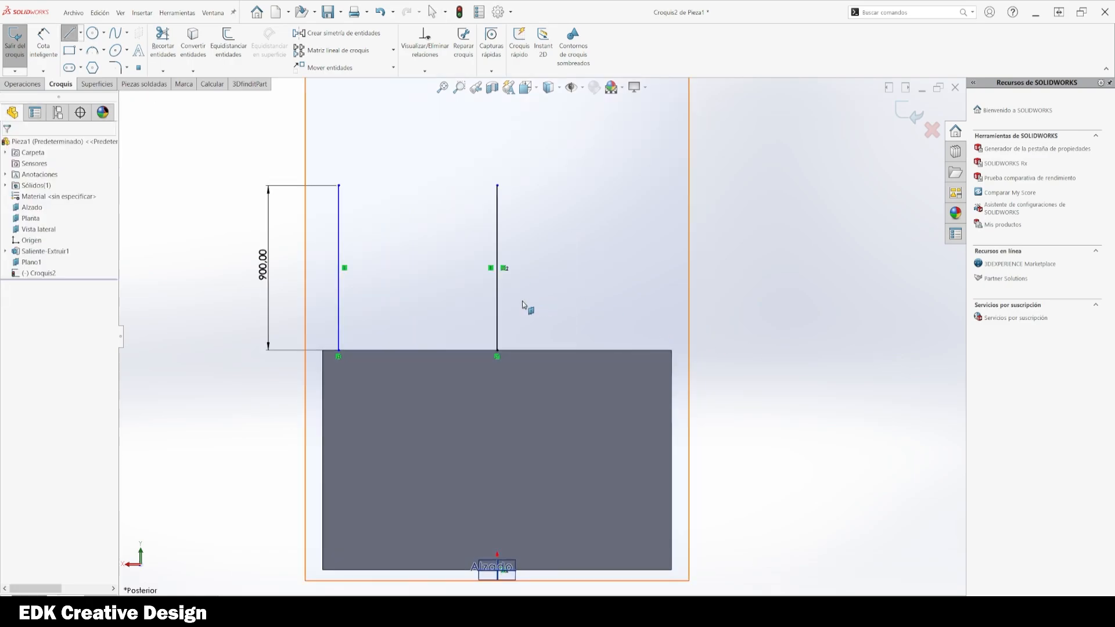
{"action": "left_click", "coordinate": [497, 300]}
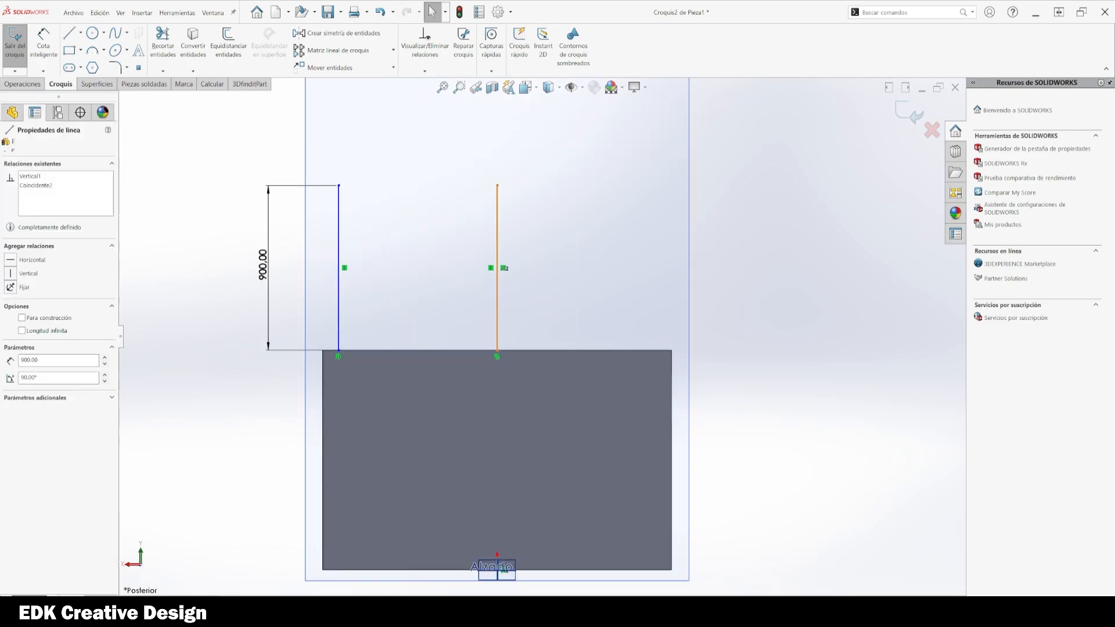
{"action": "left_click", "coordinate": [339, 303], "text": "ctrl"}
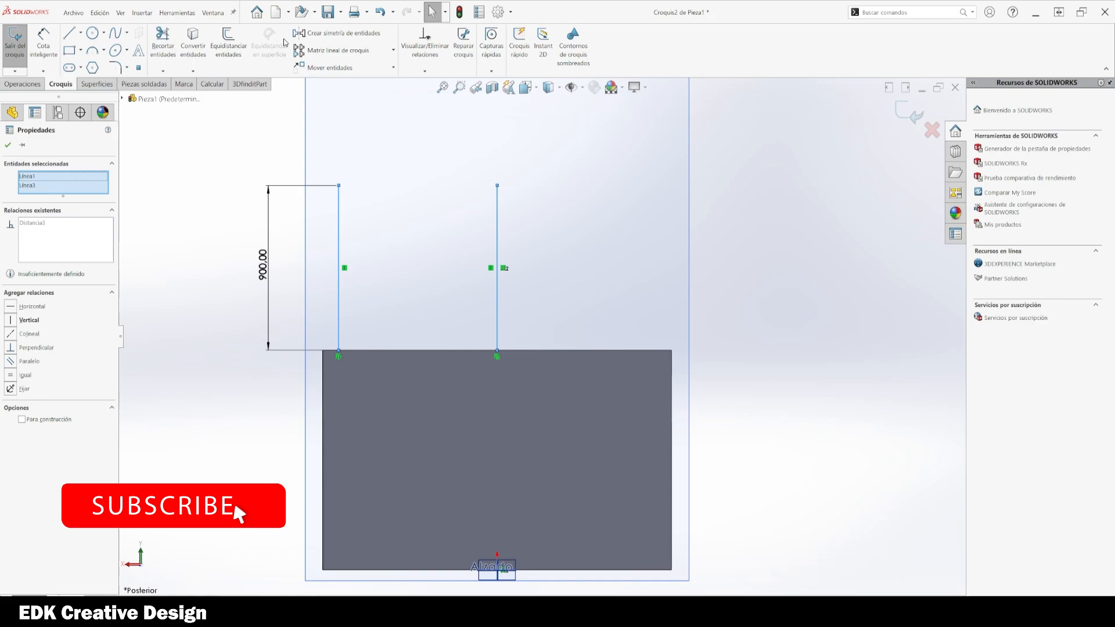
{"action": "left_click", "coordinate": [325, 33]}
{"action": "key", "text": "Escape"}
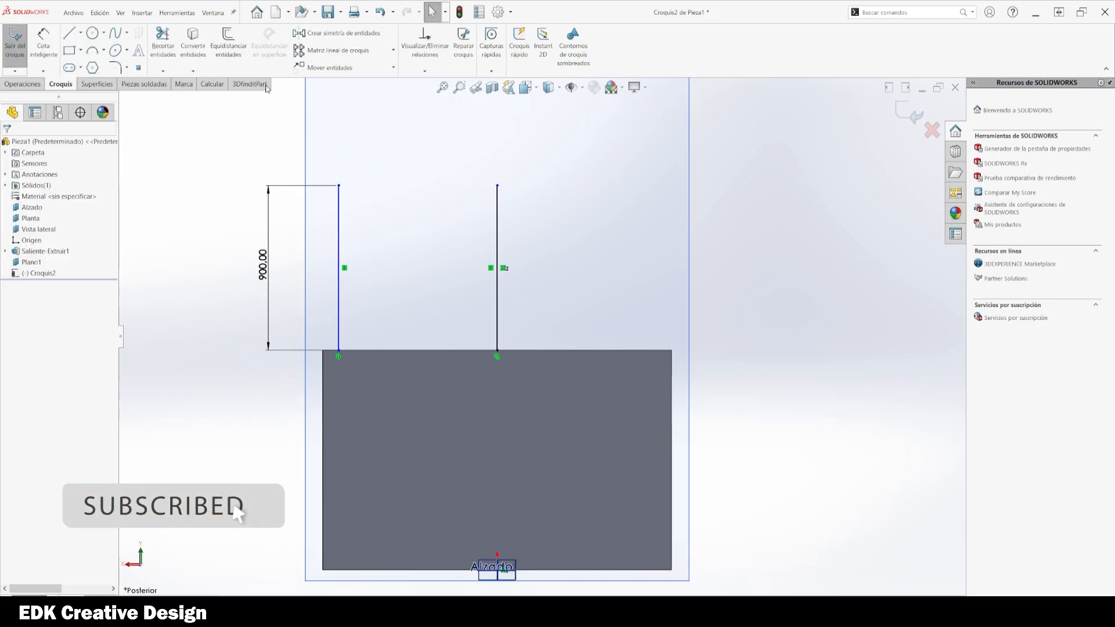
{"action": "left_click", "coordinate": [339, 232]}
{"action": "left_click", "coordinate": [497, 264], "text": "ctrl"}
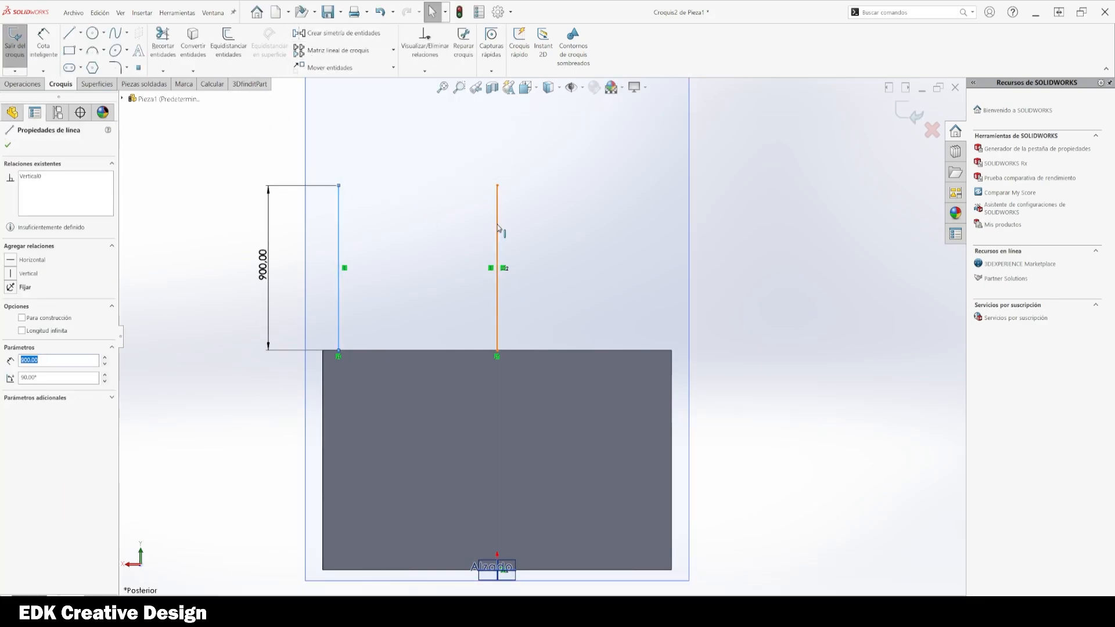
{"action": "left_click", "coordinate": [340, 33]}
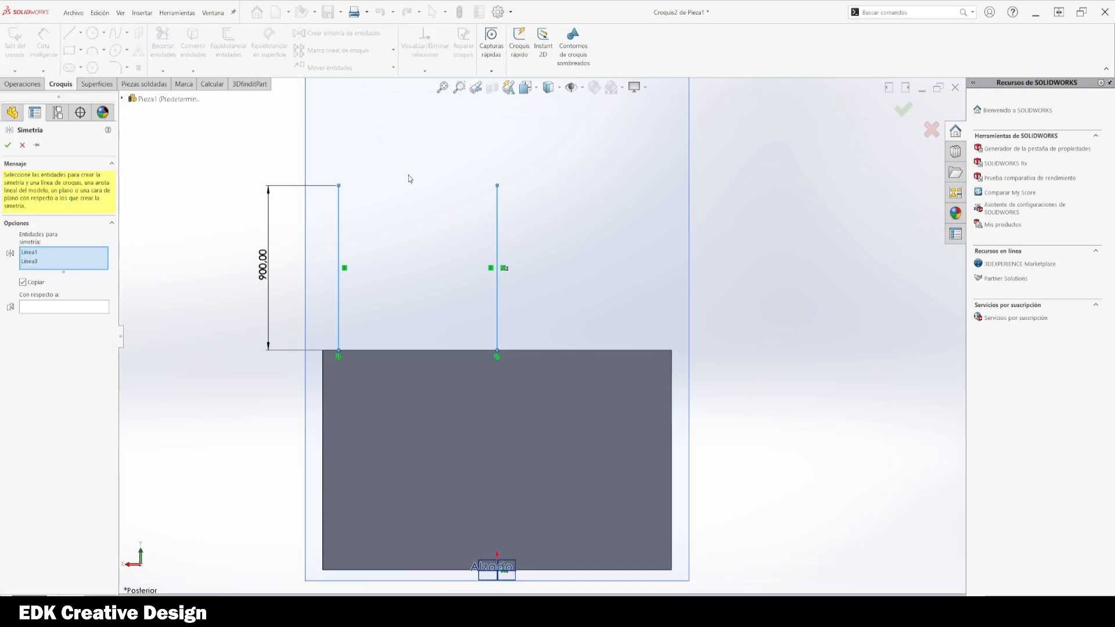
{"action": "key", "text": "Escape"}
- Convert the central vertical line to construction geometry and mirror the left vertical line about it
{"action": "left_click", "coordinate": [497, 218]}
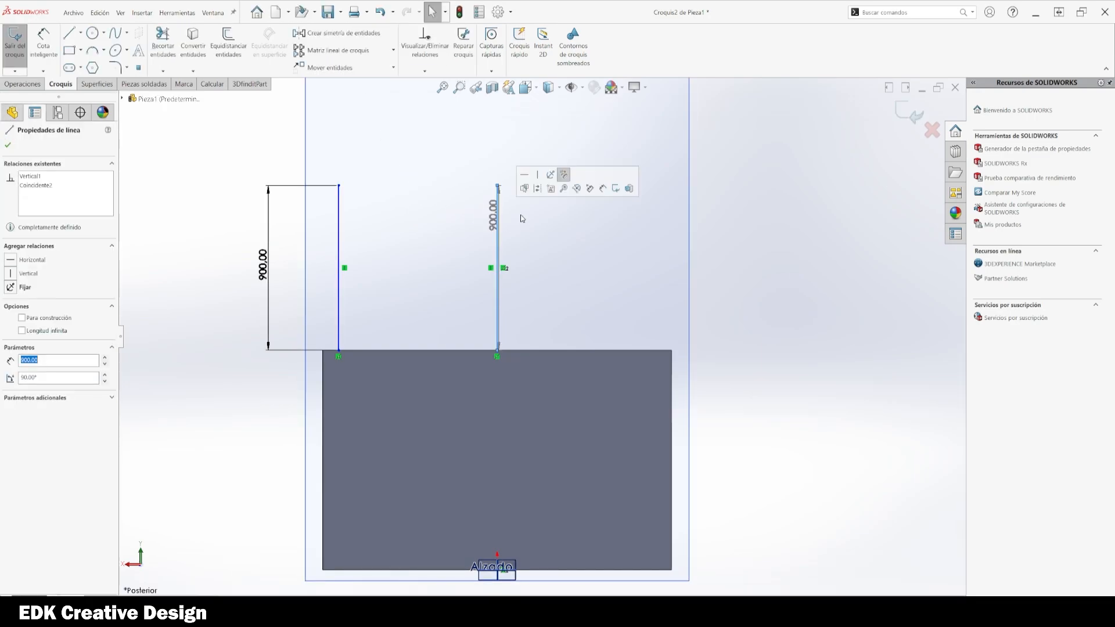
{"action": "left_click", "coordinate": [562, 175]}
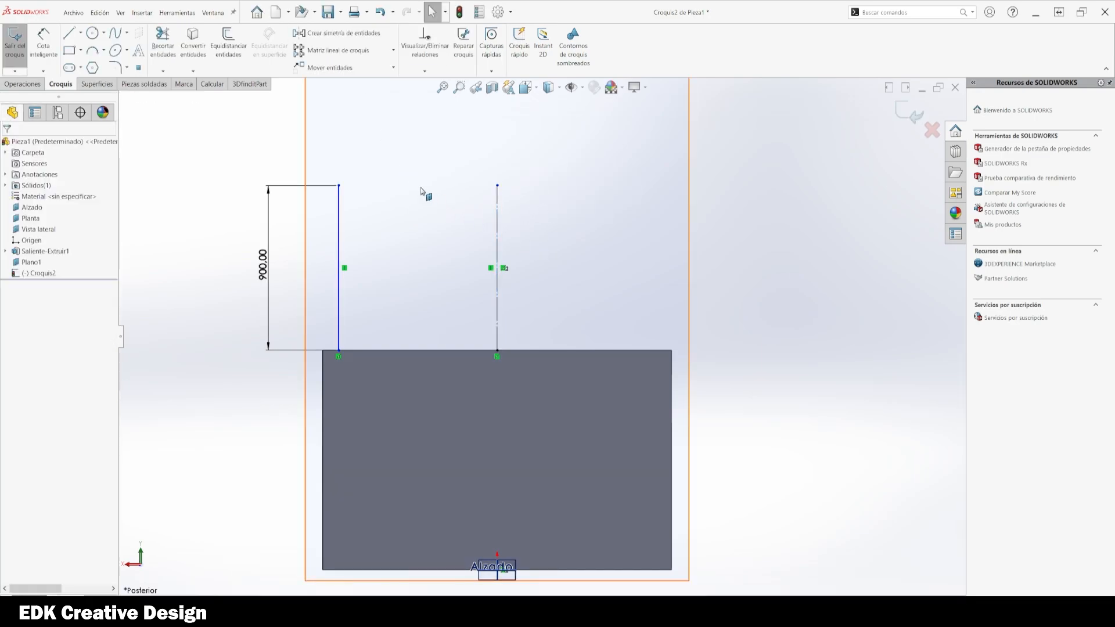
{"action": "left_click", "coordinate": [338, 197]}
{"action": "left_click", "coordinate": [497, 211], "text": "ctrl"}
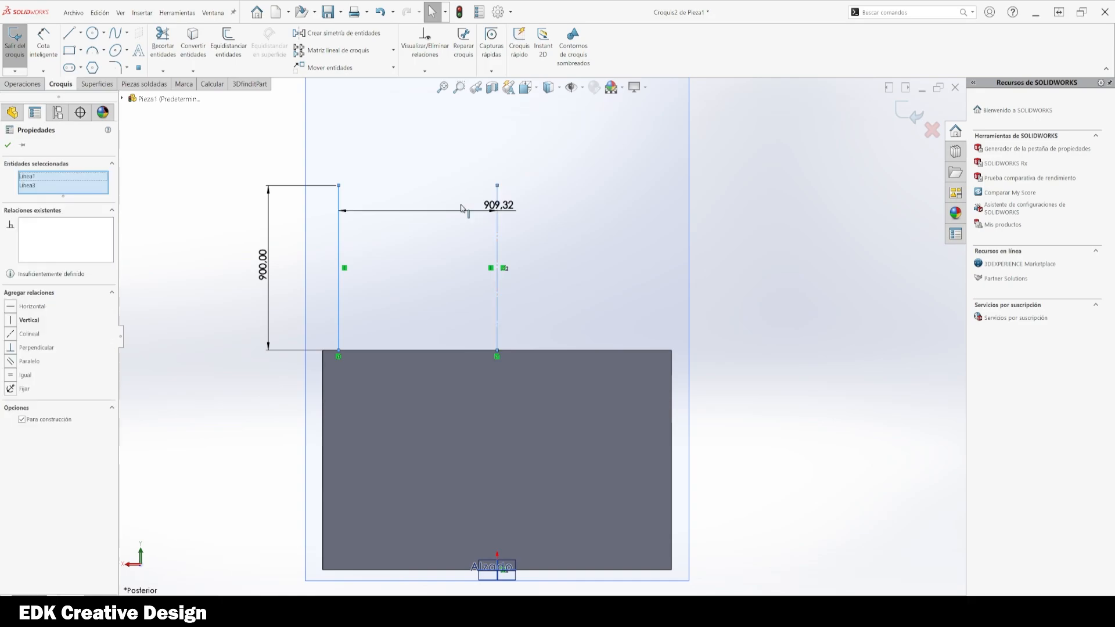
{"action": "left_click", "coordinate": [337, 33]}
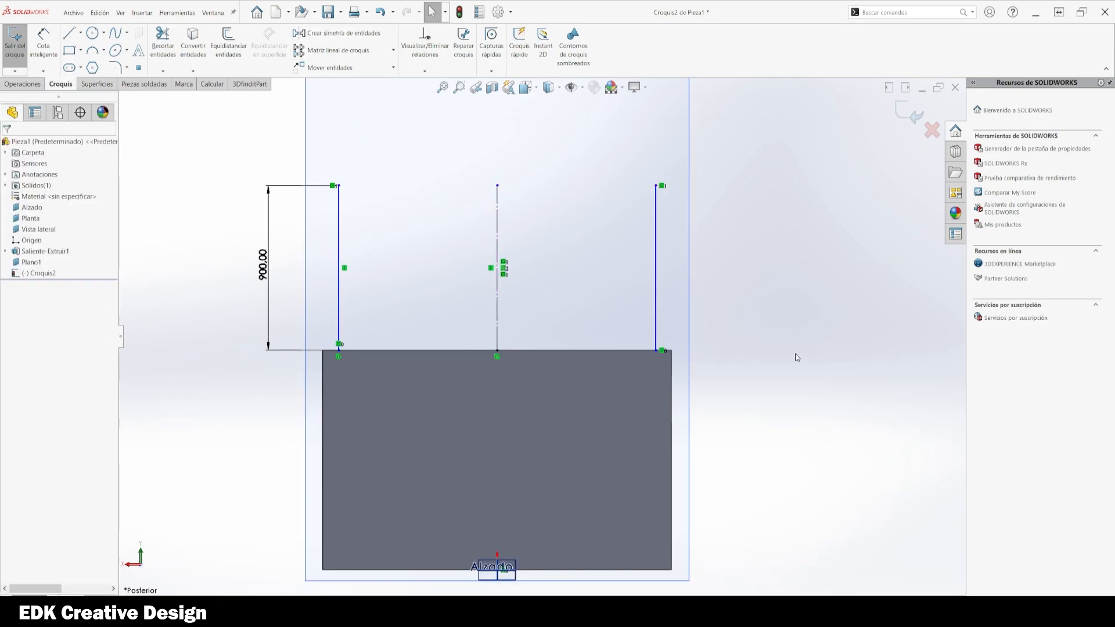
- Join the upper ends of the outer vertical lines with a horizontal line and turn the central construction line back into a regular line
{"action": "right_click_drag", "start_coordinate": [795, 355], "coordinate": [793, 311]}
{"action": "key", "text": "Escape"}
{"action": "right_click_drag", "start_coordinate": [430, 173], "coordinate": [383, 176]}
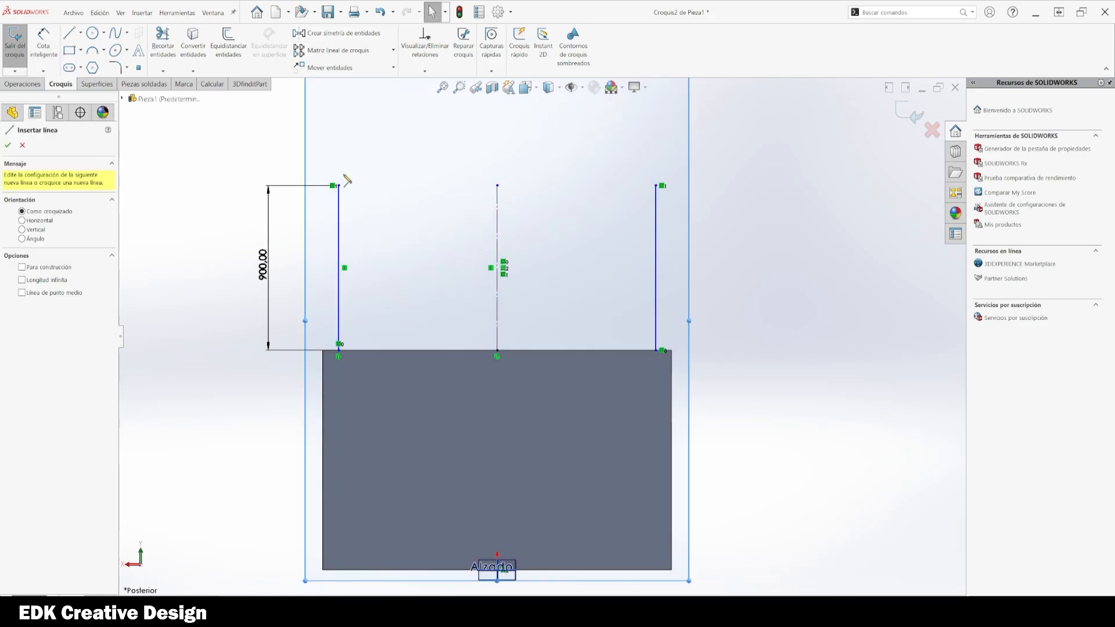
{"action": "left_click", "coordinate": [339, 186]}
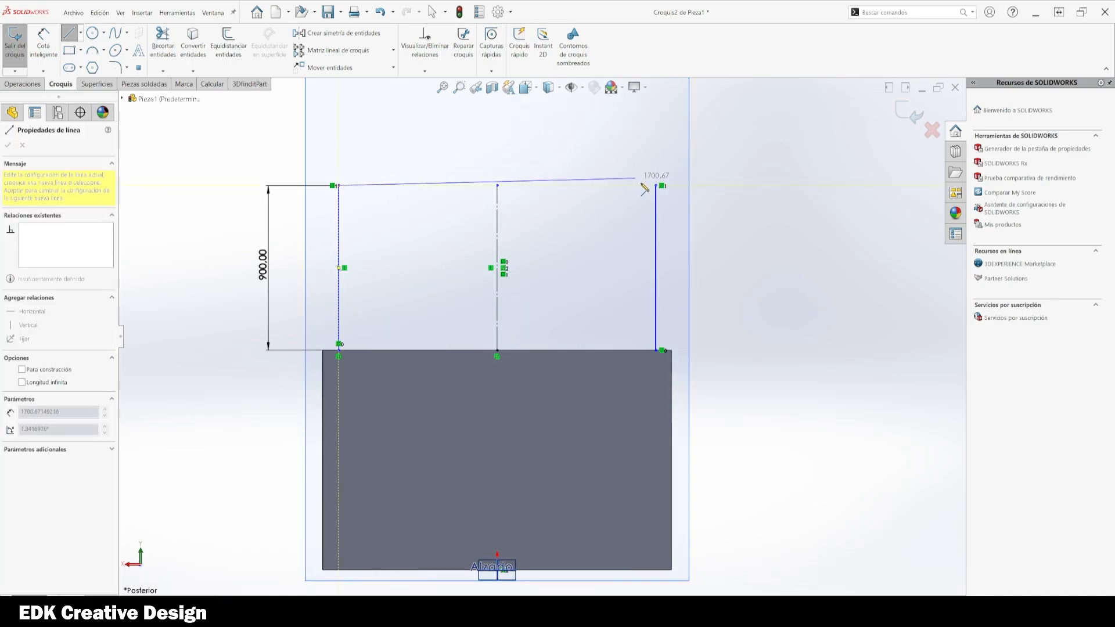
{"action": "left_click", "coordinate": [656, 185]}
{"action": "key", "text": "Escape"}
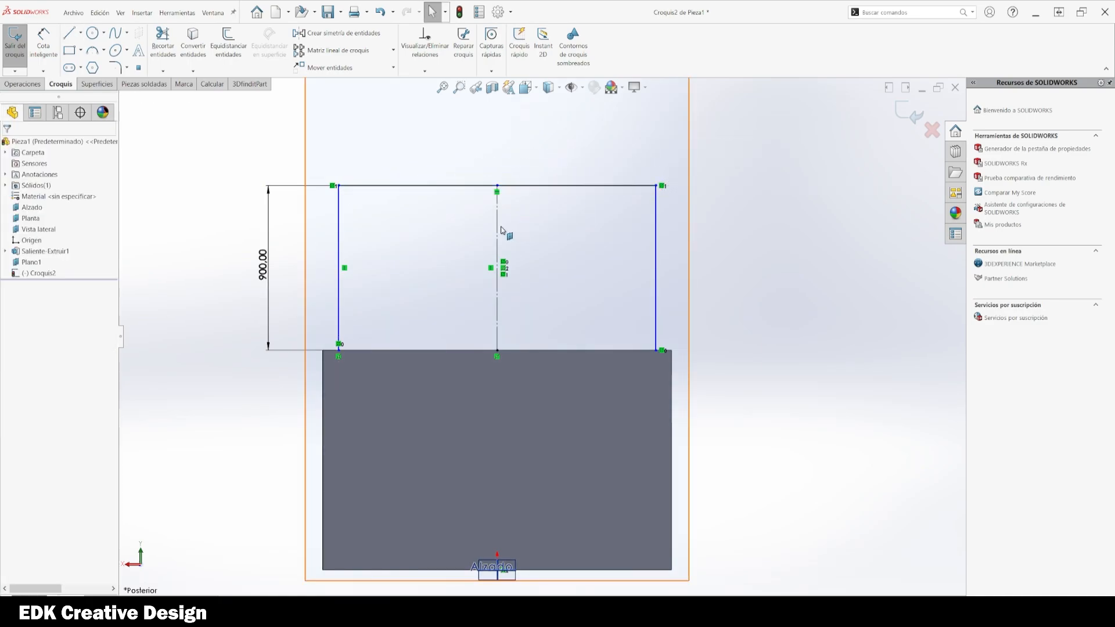
{"action": "left_click", "coordinate": [497, 224]}
{"action": "left_click", "coordinate": [537, 193]}
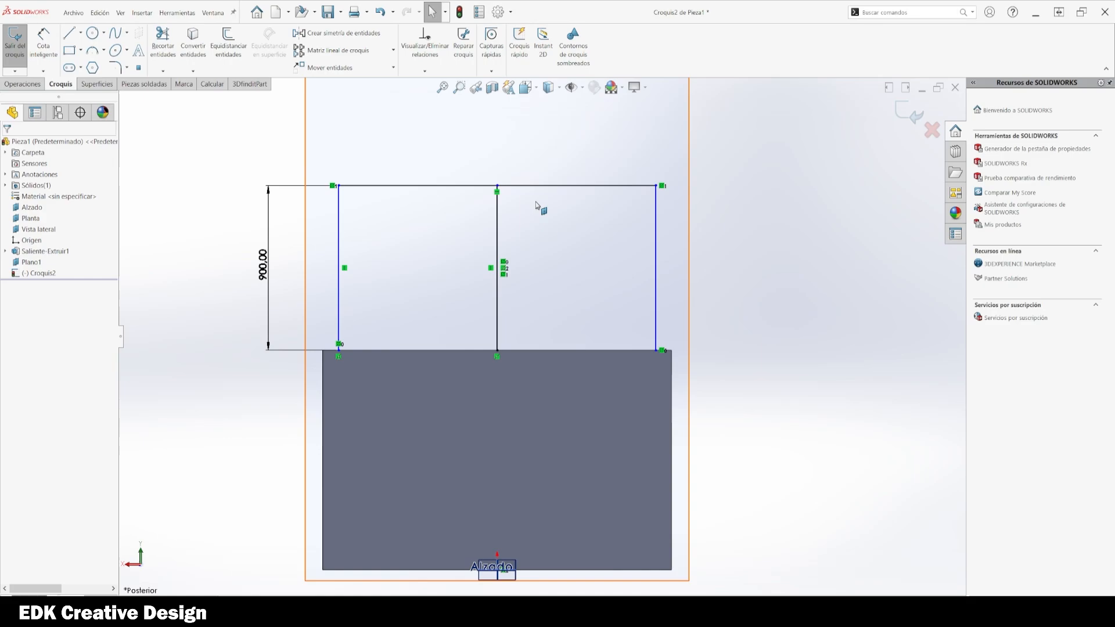
- Draw a horizontal line between the two outer vertical lines, about 128 mm above the ramp's top edge
{"action": "key", "text": "l"}
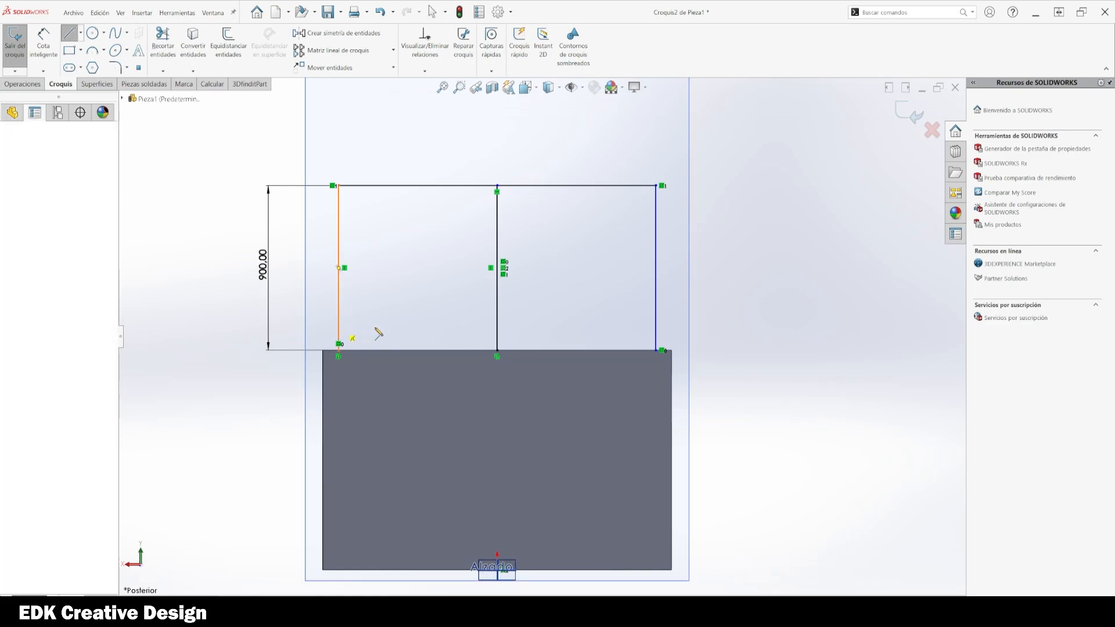
{"action": "left_click", "coordinate": [338, 326]}
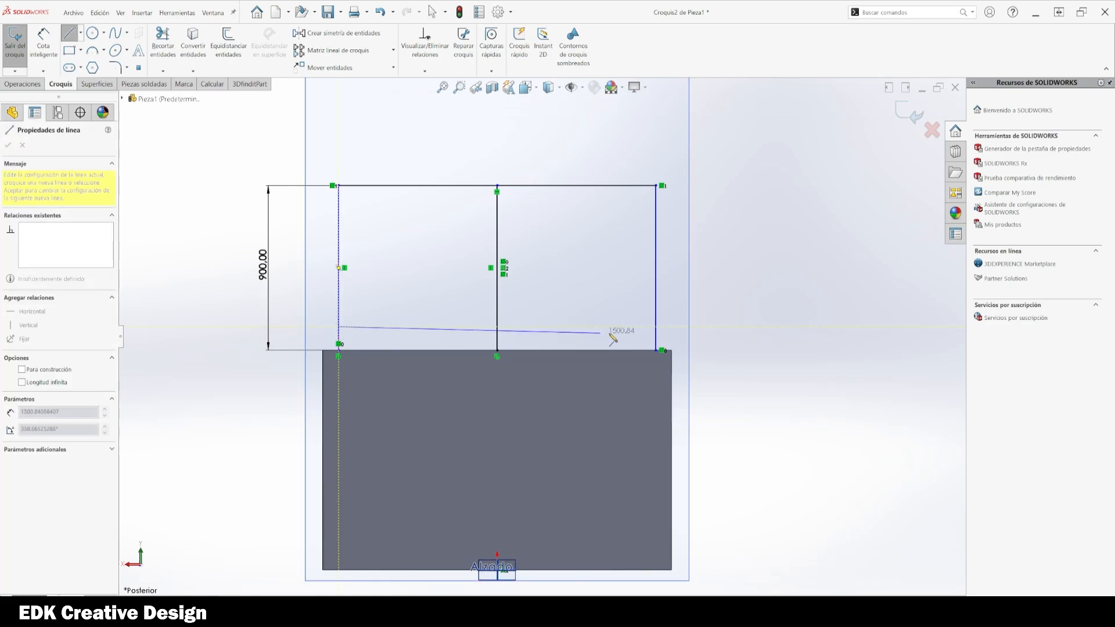
{"action": "left_click", "coordinate": [656, 327]}
{"action": "key", "text": "Escape"}
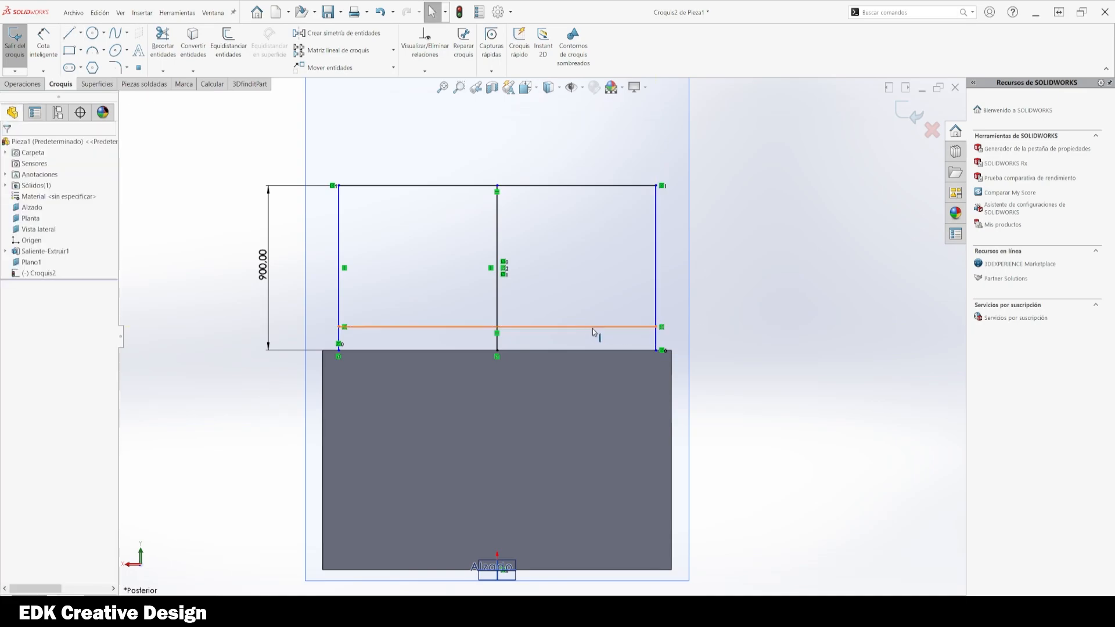
- Dimension the lower horizontal line's distance from the ramp's top edge and set it to 125 mm
{"action": "scroll", "coordinate": [450, 336], "scroll_direction": "down", "scroll_amount": 2}
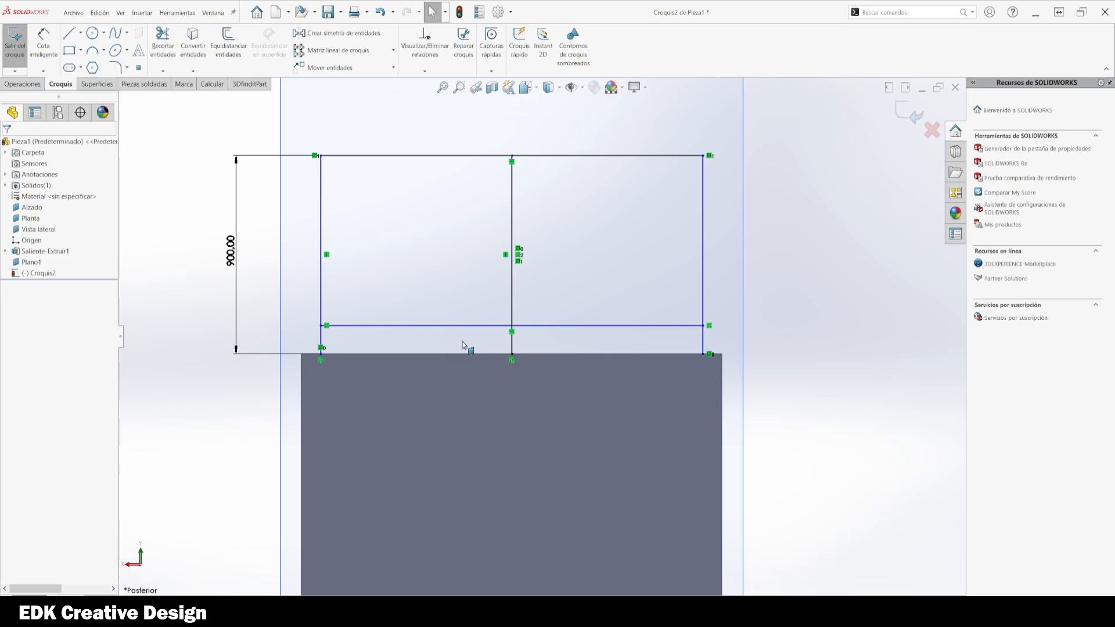
{"action": "key", "text": "d"}
{"action": "left_click", "coordinate": [619, 353]}
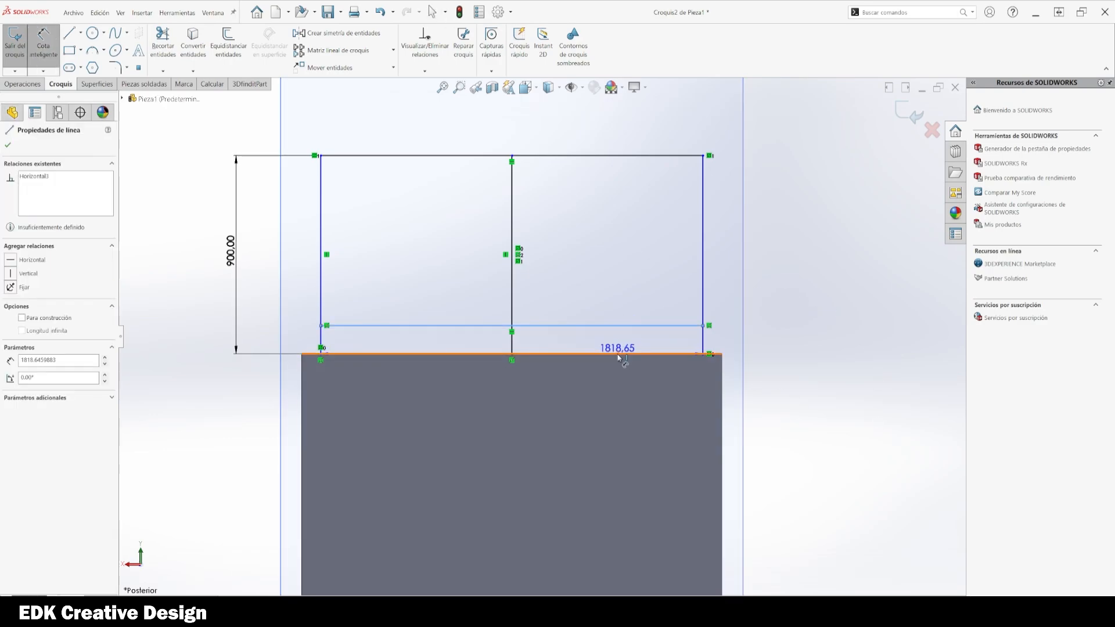
{"action": "left_click", "coordinate": [650, 326]}
{"action": "left_click", "coordinate": [763, 384]}
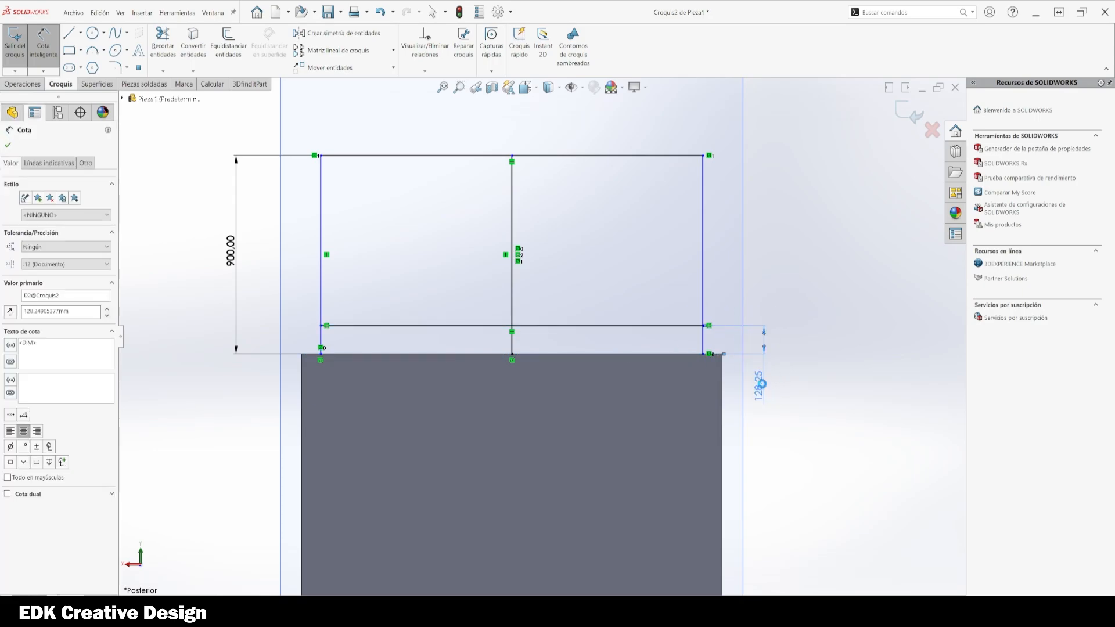
{"action": "type", "text": "125"}
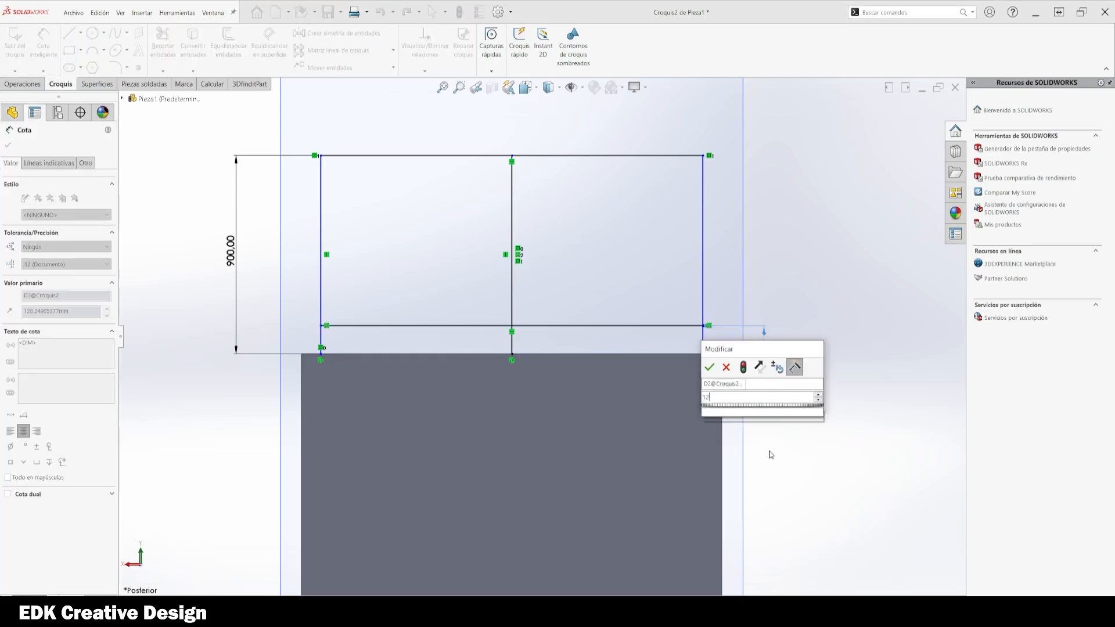
{"action": "key", "text": "Return"}
{"action": "key", "text": "Escape"}
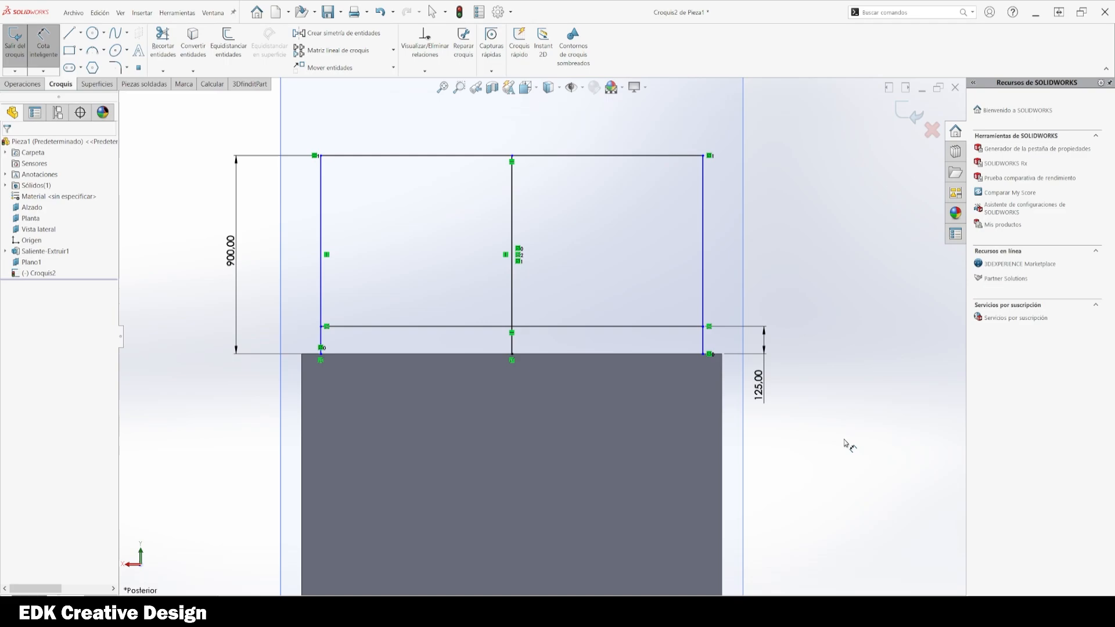
- Draw a vertical line between the lower and upper horizontal lines, about 192 mm inward from the left outer line
{"action": "scroll", "coordinate": [359, 317], "scroll_direction": "up", "scroll_amount": 1}
{"action": "scroll", "coordinate": [361, 250], "scroll_direction": "down", "scroll_amount": 1}
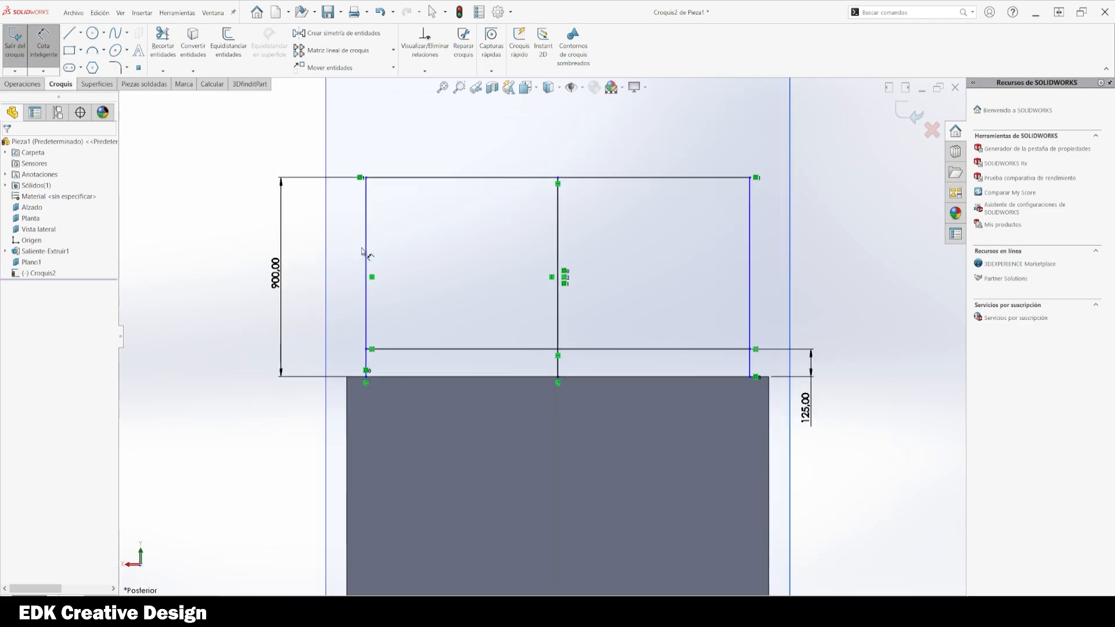
{"action": "key", "text": "l"}
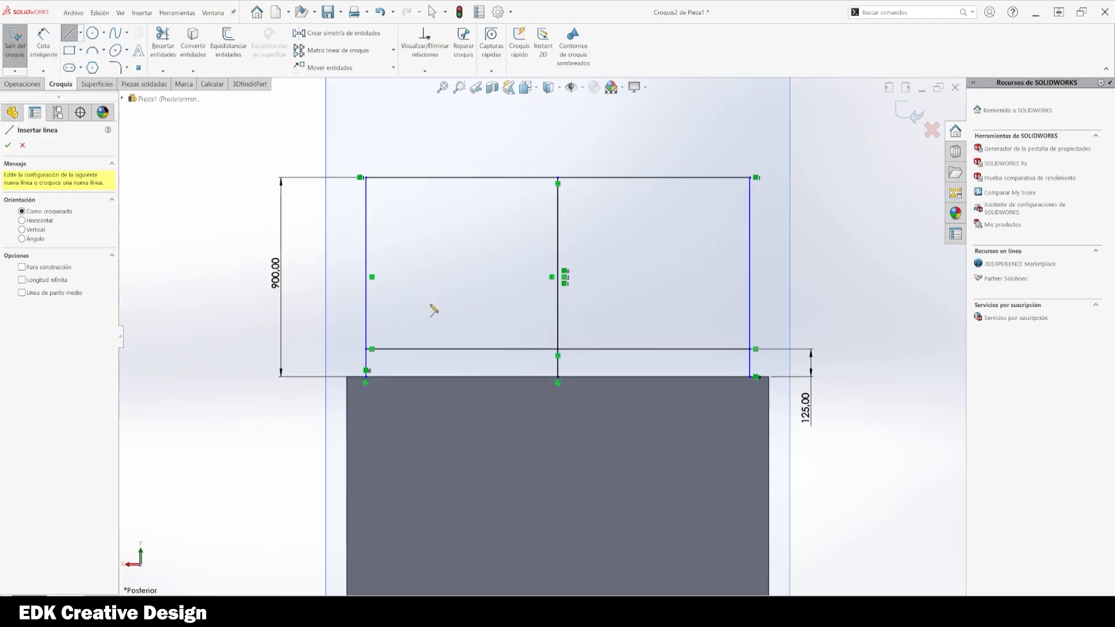
{"action": "left_click", "coordinate": [407, 350]}
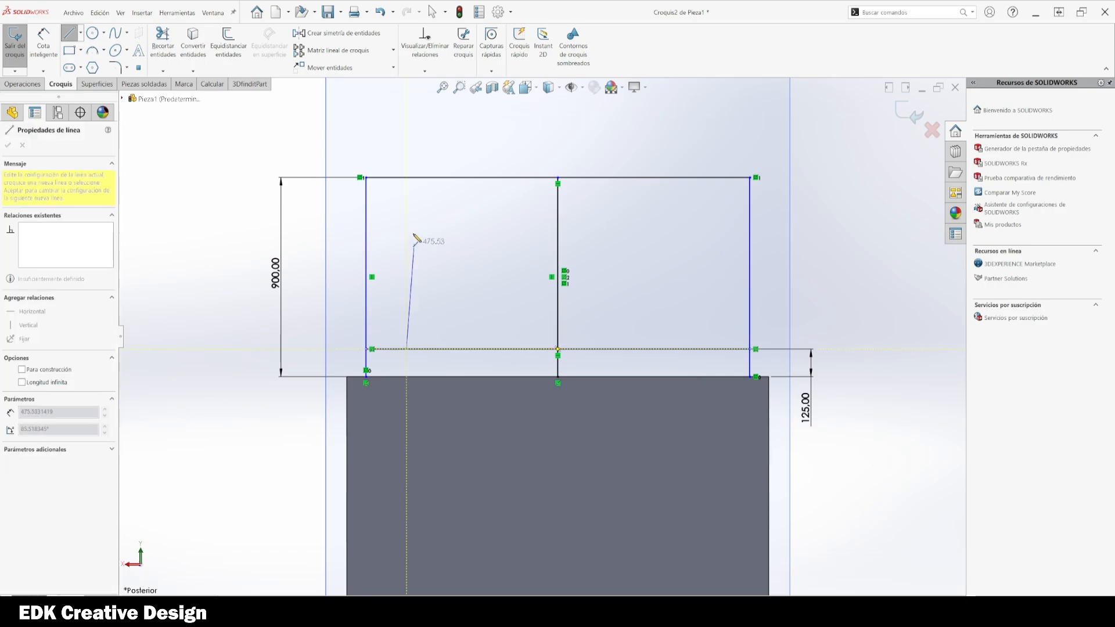
{"action": "left_click", "coordinate": [407, 178]}
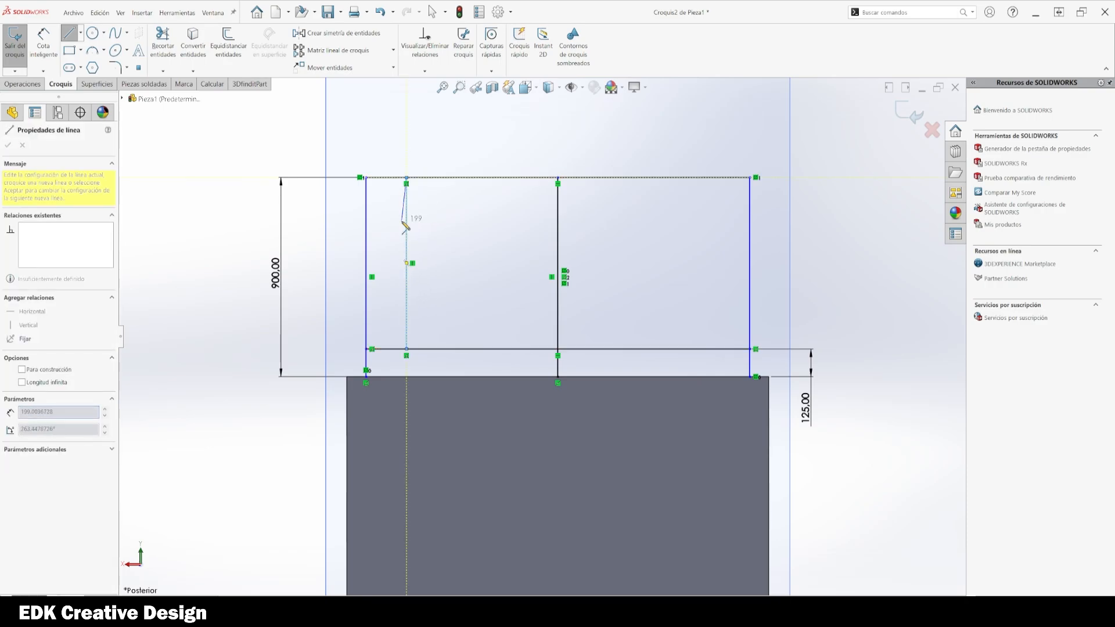
{"action": "key", "text": "Escape"}
- Dimension the distance between the left outer line and the adjacent vertical line and set it to 190 mm
{"action": "right_click_drag", "start_coordinate": [334, 314], "coordinate": [335, 285]}
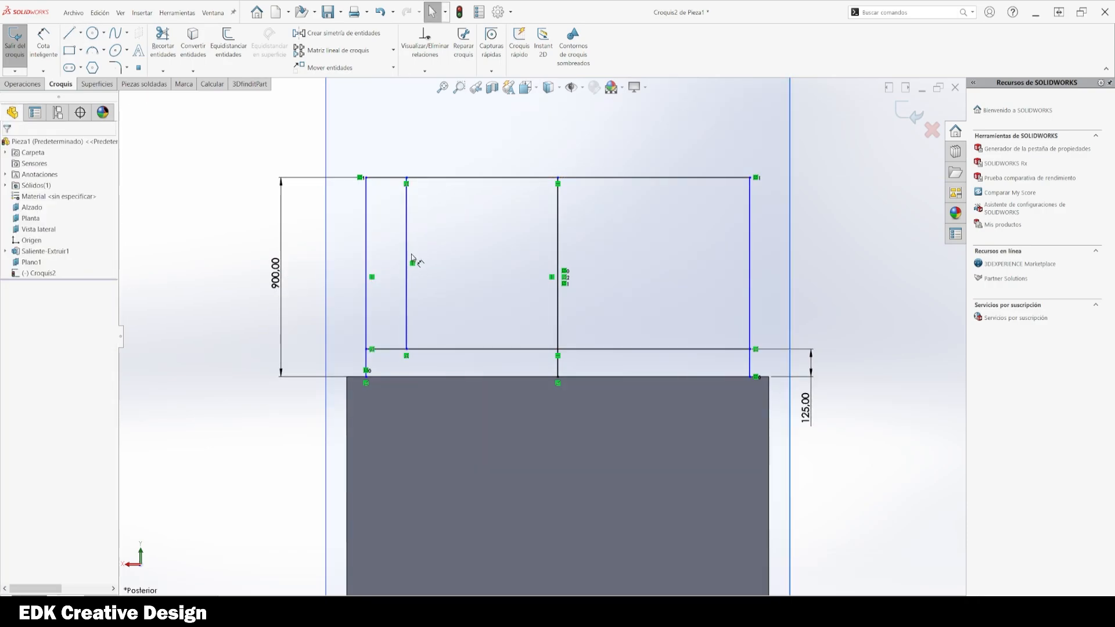
{"action": "left_click", "coordinate": [367, 293]}
{"action": "left_click", "coordinate": [406, 273]}
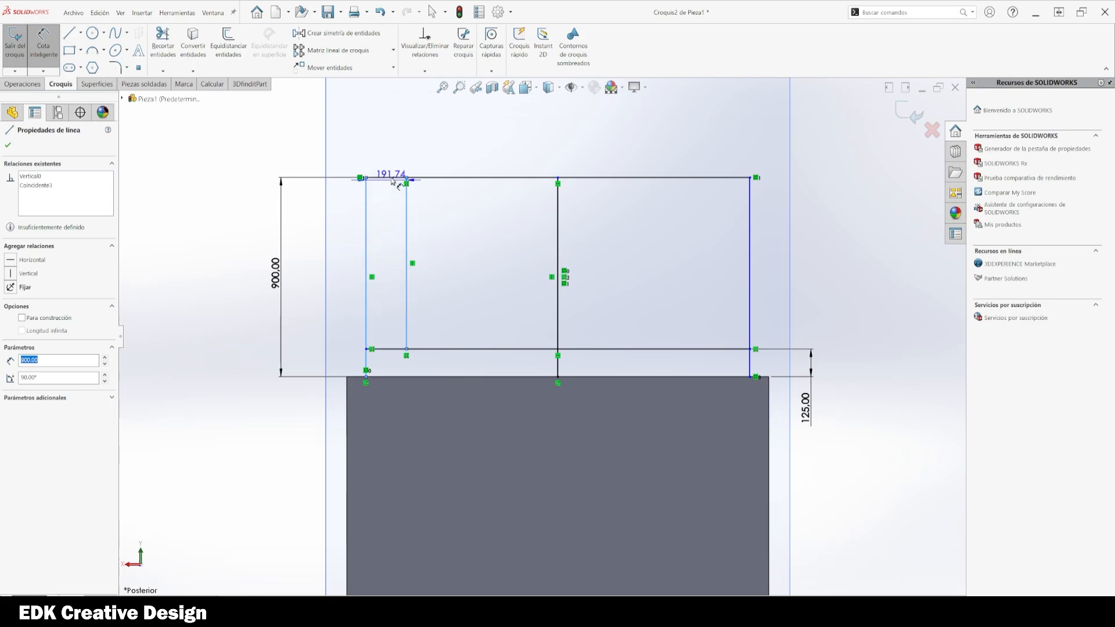
{"action": "left_click", "coordinate": [389, 158]}
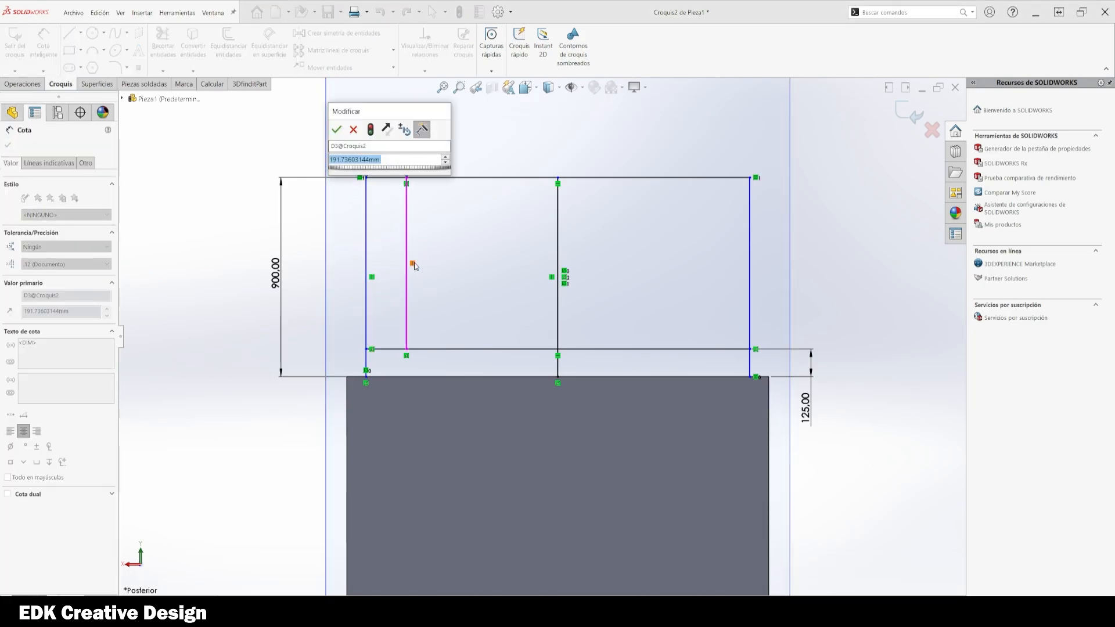
{"action": "type", "text": "190"}
{"action": "key", "text": "Return"}
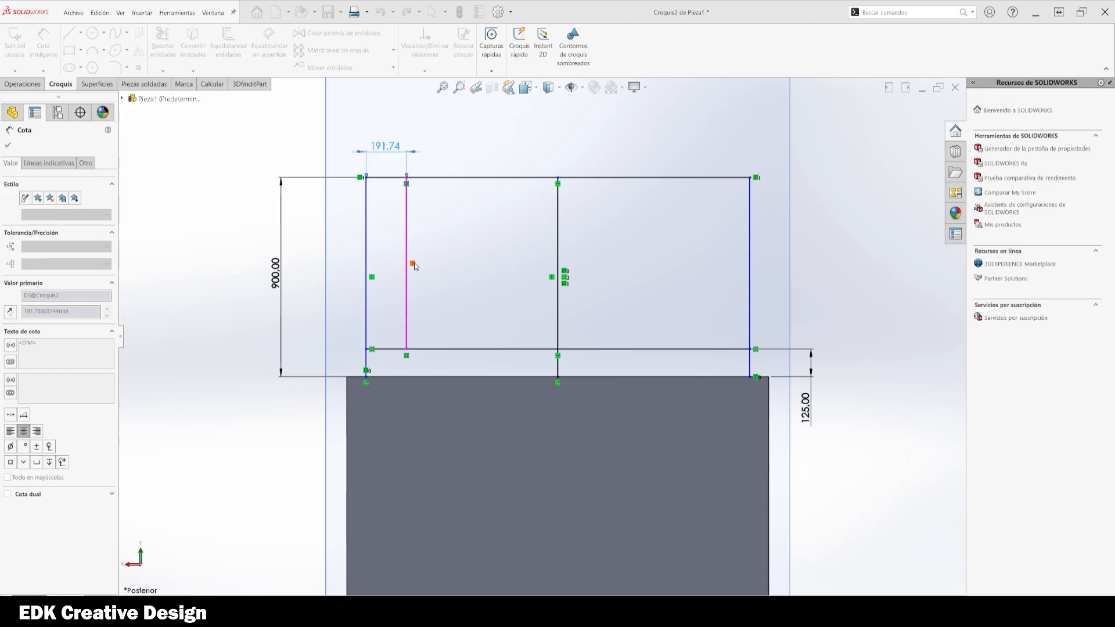
- Set the distance between the left outer line and the adjacent vertical line to 150 mm
{"action": "double_click", "coordinate": [388, 150]}
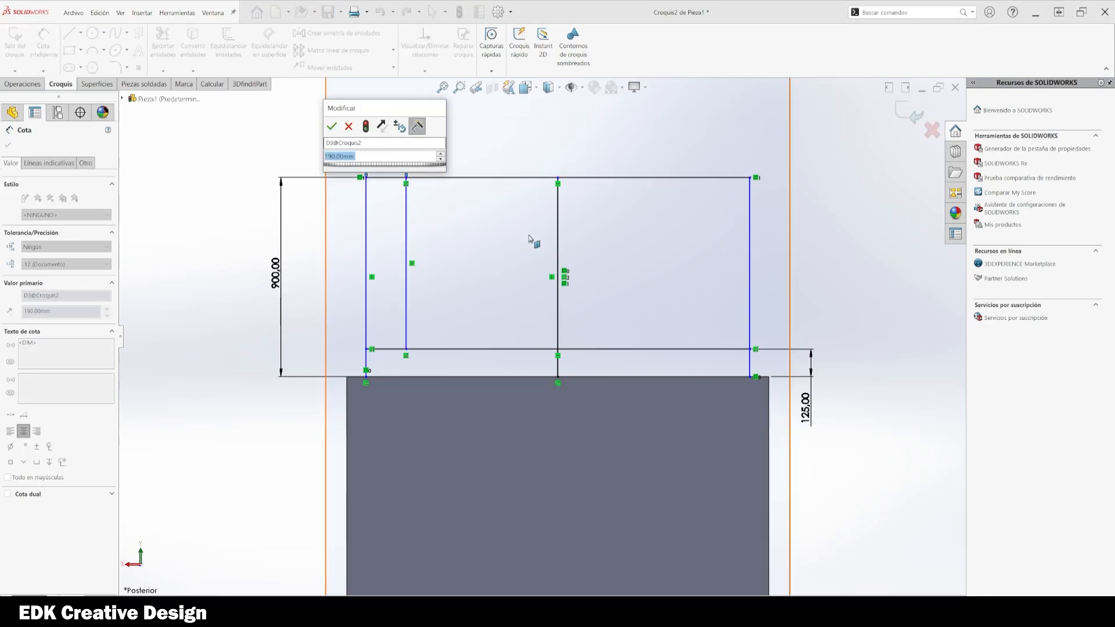
{"action": "type", "text": "150"}
{"action": "key", "text": "Return"}
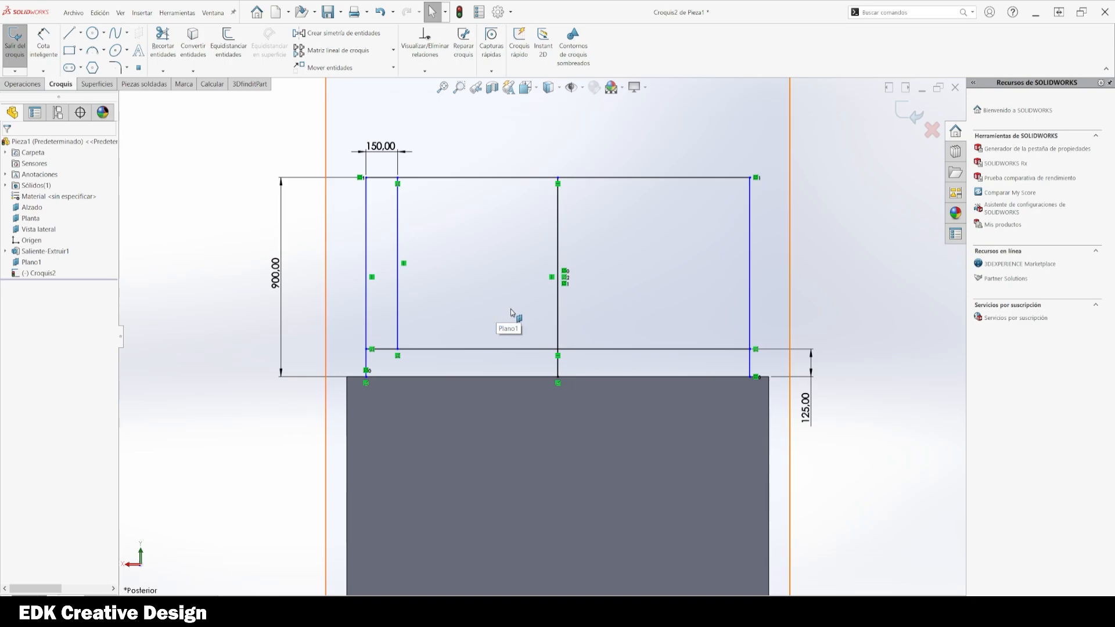
{"action": "key", "text": "l"}
{"action": "key", "text": "Escape"}
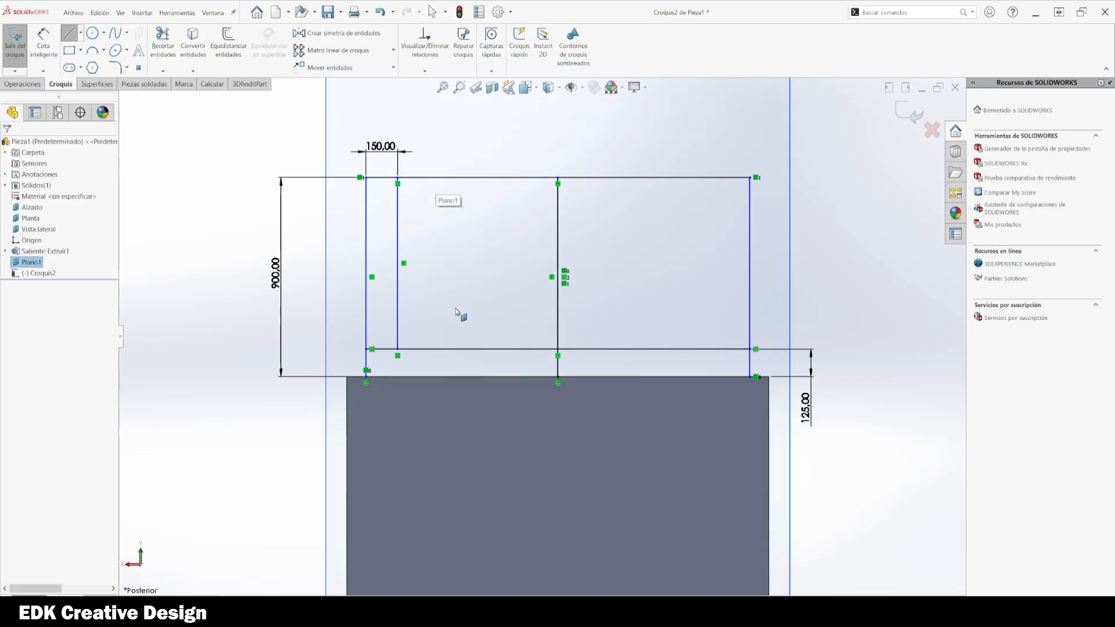
{"action": "key", "text": "d"}
{"action": "left_click", "coordinate": [557, 227]}
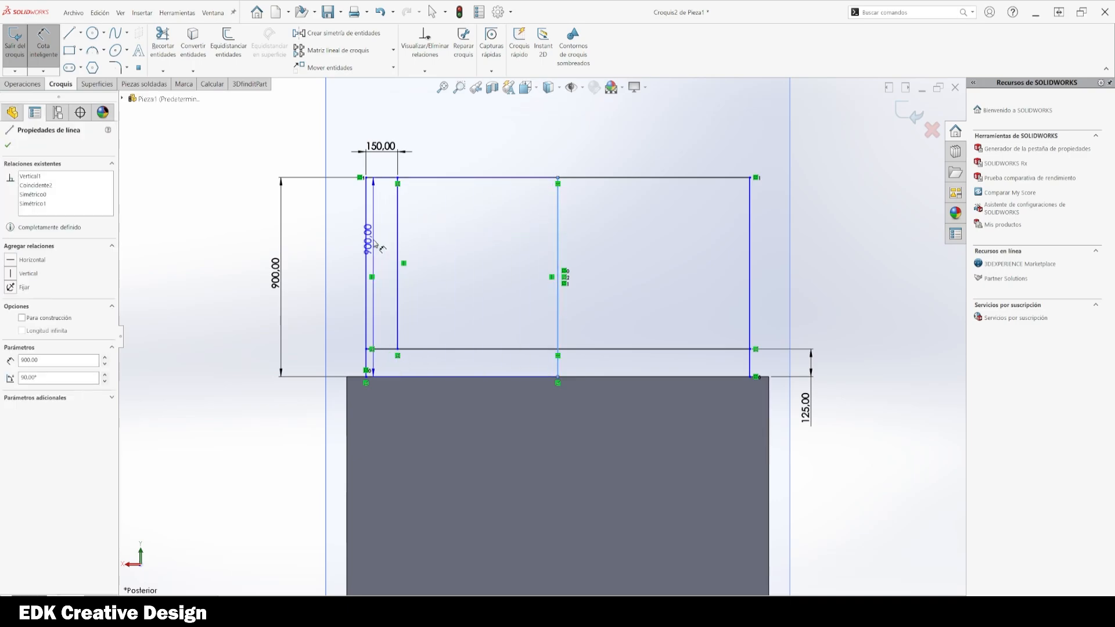
{"action": "left_click", "coordinate": [366, 241]}
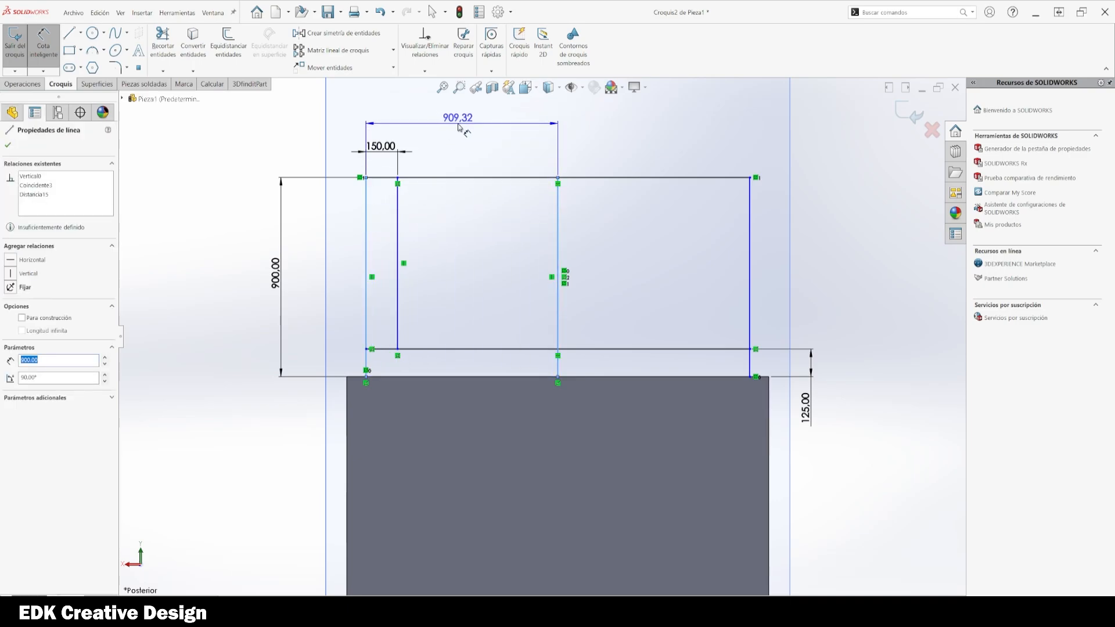
{"action": "key", "text": "Escape"}
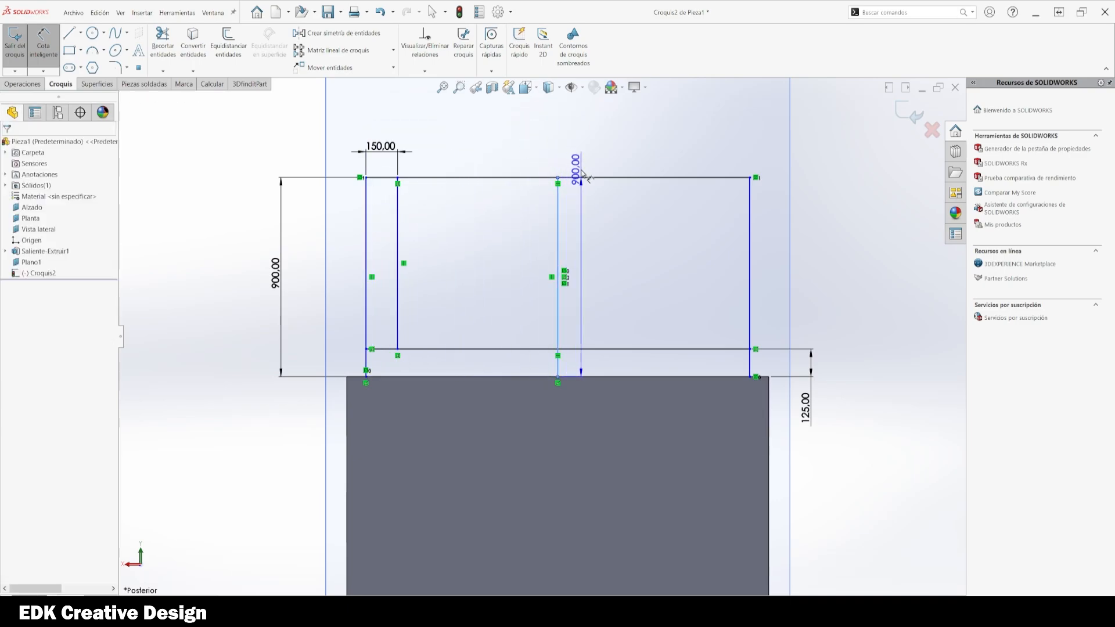
- Dimension the overall distance between the two outer vertical lines and set it to 1820 mm
{"action": "left_click", "coordinate": [587, 177]}
{"action": "left_click", "coordinate": [557, 117]}
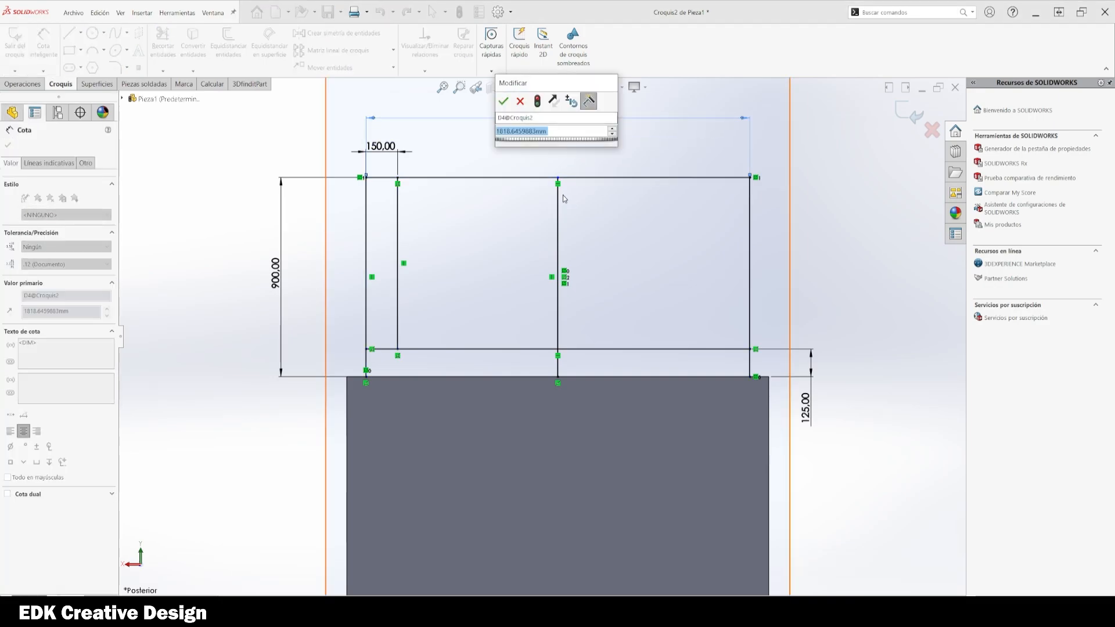
{"action": "type", "text": "1820"}
{"action": "key", "text": "Return"}
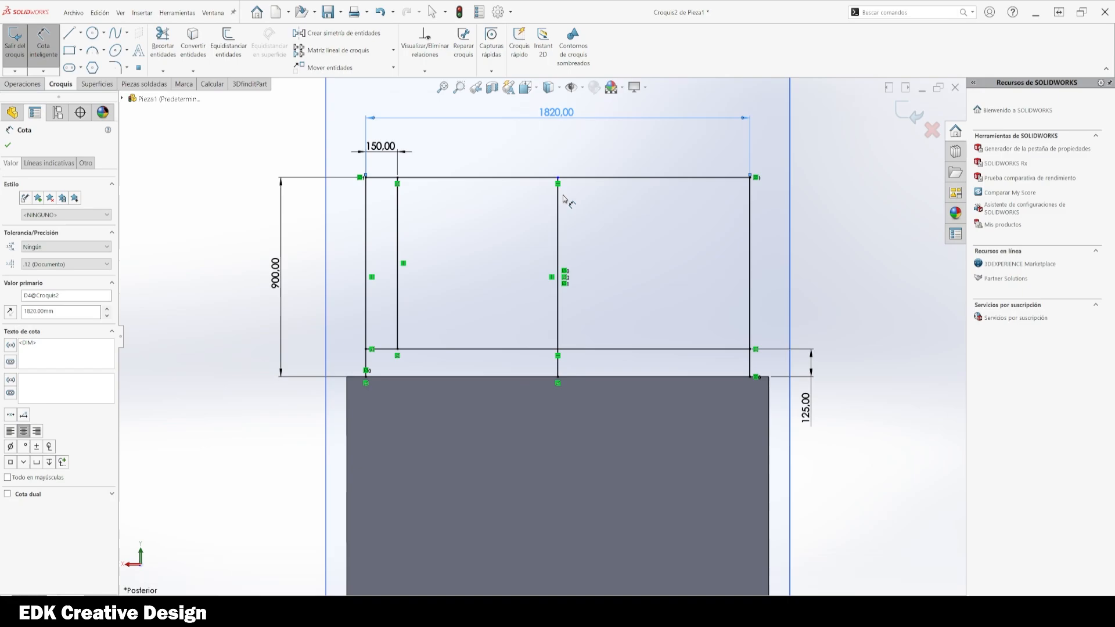
{"action": "key", "text": "Escape"}
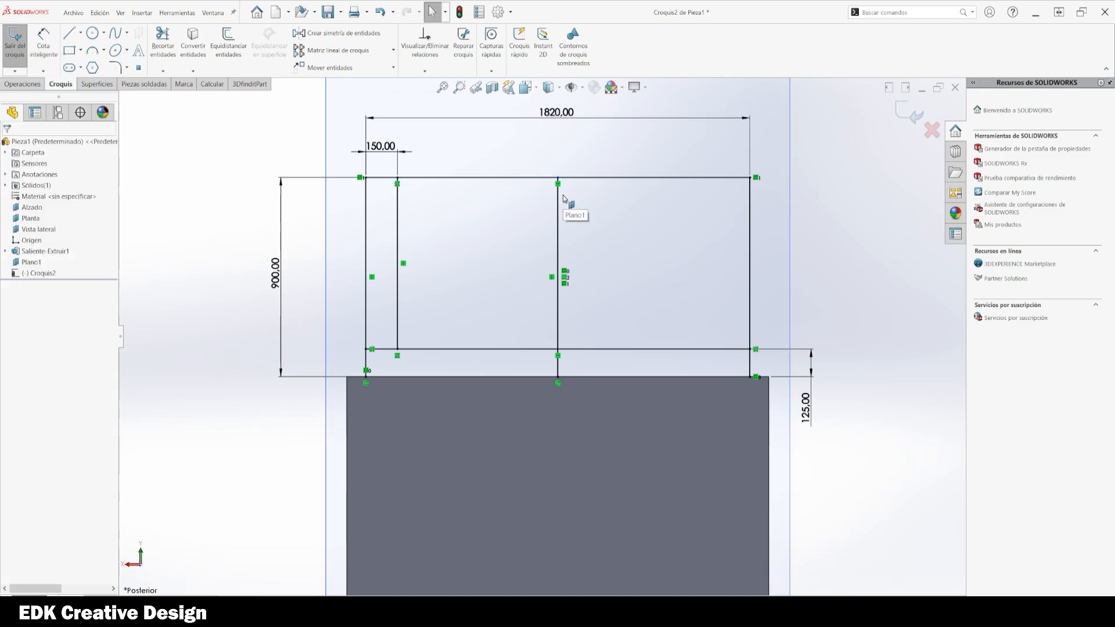
- Set the overall distance between the two outer vertical lines to 1800 mm
{"action": "double_click", "coordinate": [534, 119]}
{"action": "type", "text": "18"}
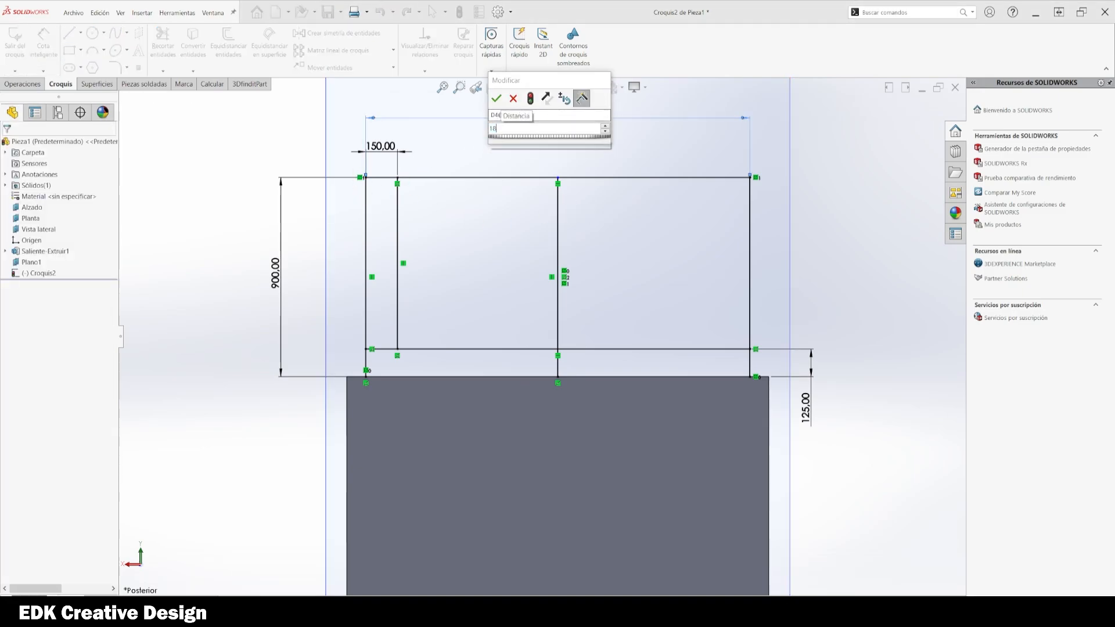
{"action": "type", "text": "00"}
{"action": "key", "text": "Return"}
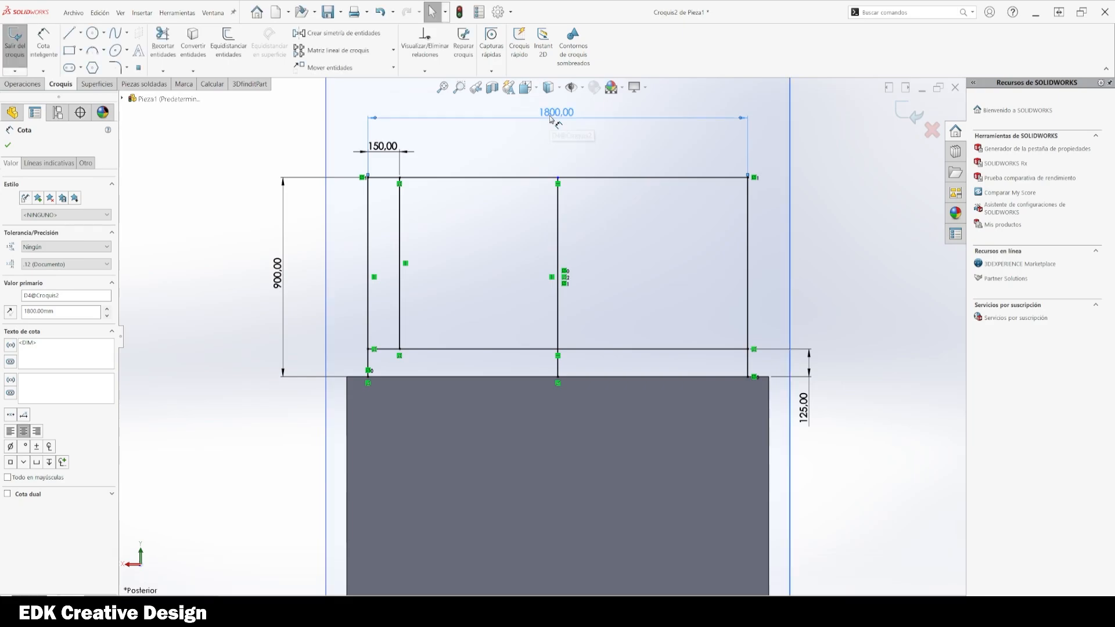
{"action": "key", "text": "Escape"}
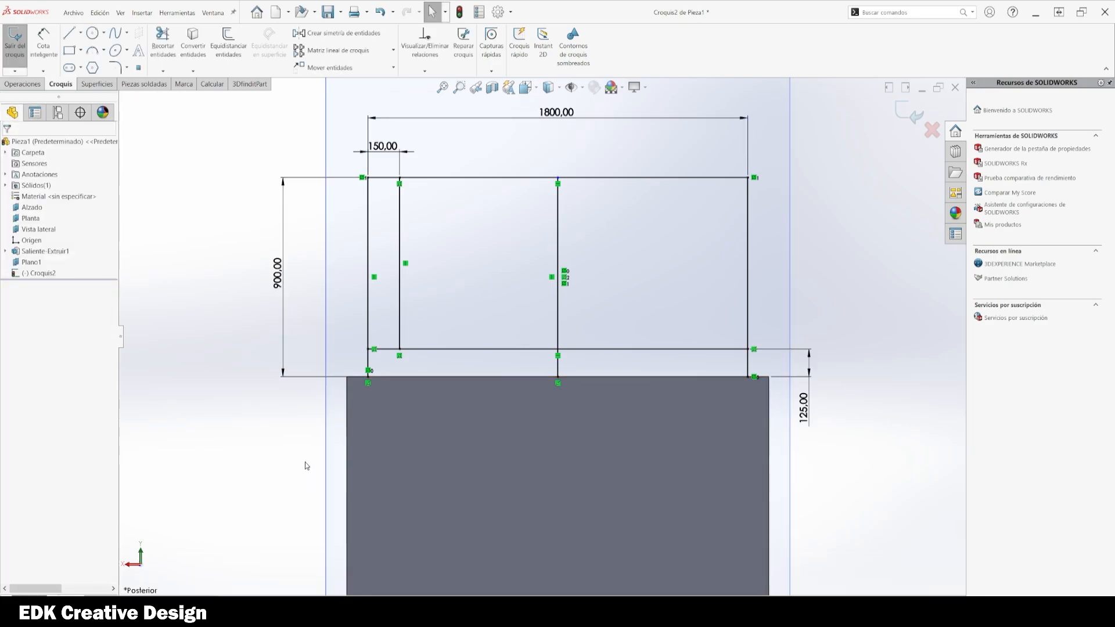
- Try to dimension the distance between the left outer line and the centre vertical line, and undo it
{"action": "right_click_drag", "start_coordinate": [306, 461], "coordinate": [314, 396]}
{"action": "scroll", "coordinate": [333, 399], "scroll_direction": "down", "scroll_amount": 2}
{"action": "scroll", "coordinate": [349, 389], "scroll_direction": "up", "scroll_amount": 3}
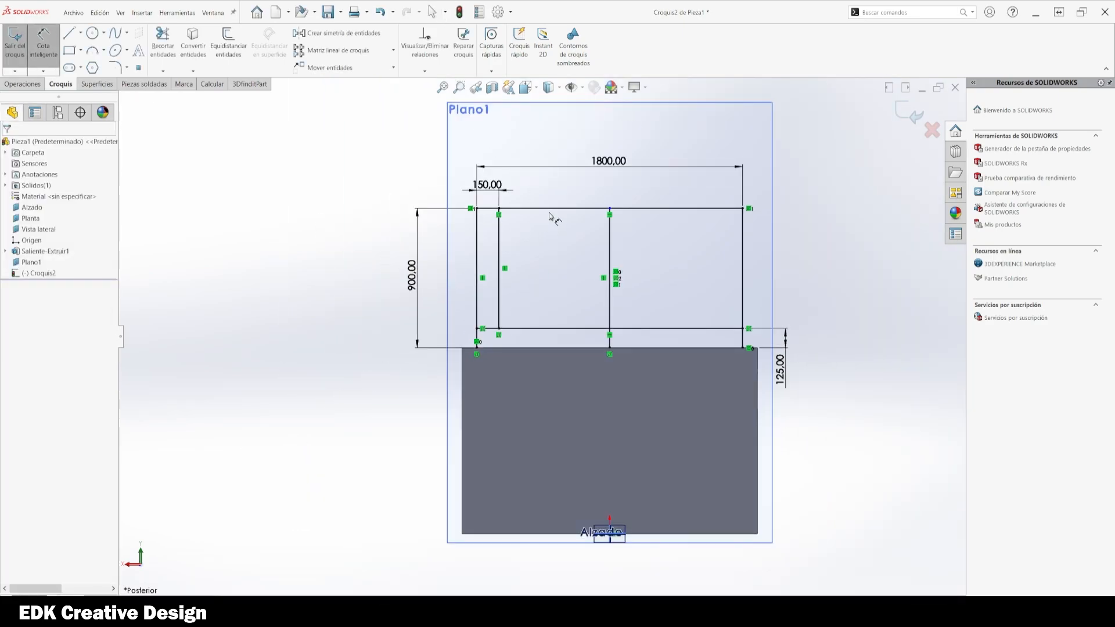
{"action": "scroll", "coordinate": [580, 229], "scroll_direction": "down", "scroll_amount": 5}
{"action": "key", "text": "Escape"}
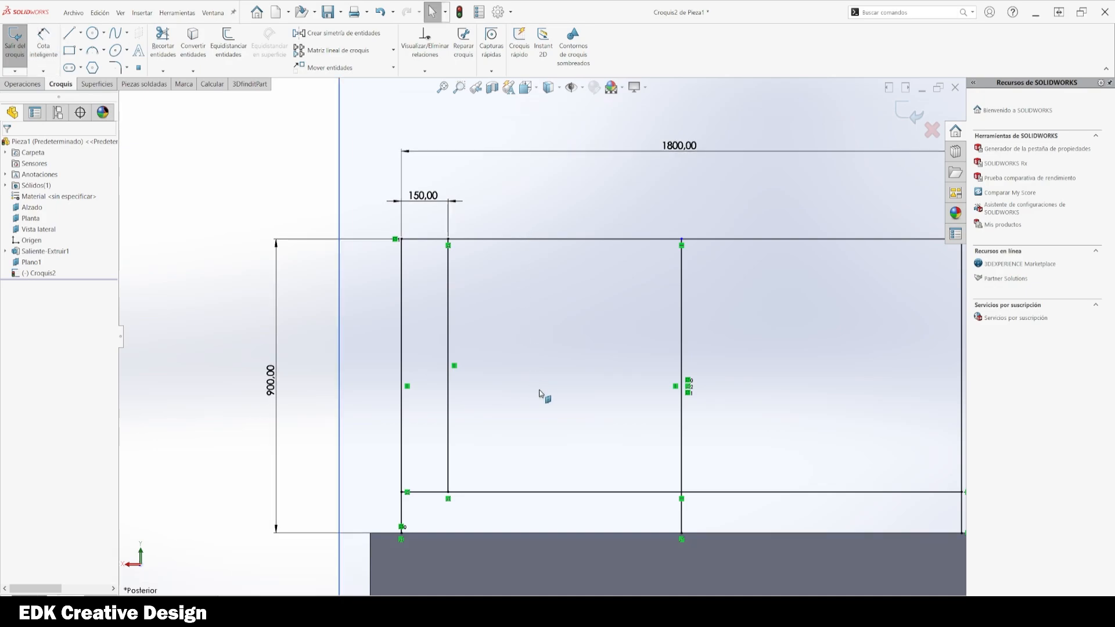
{"action": "right_click_drag", "start_coordinate": [562, 445], "coordinate": [567, 369]}
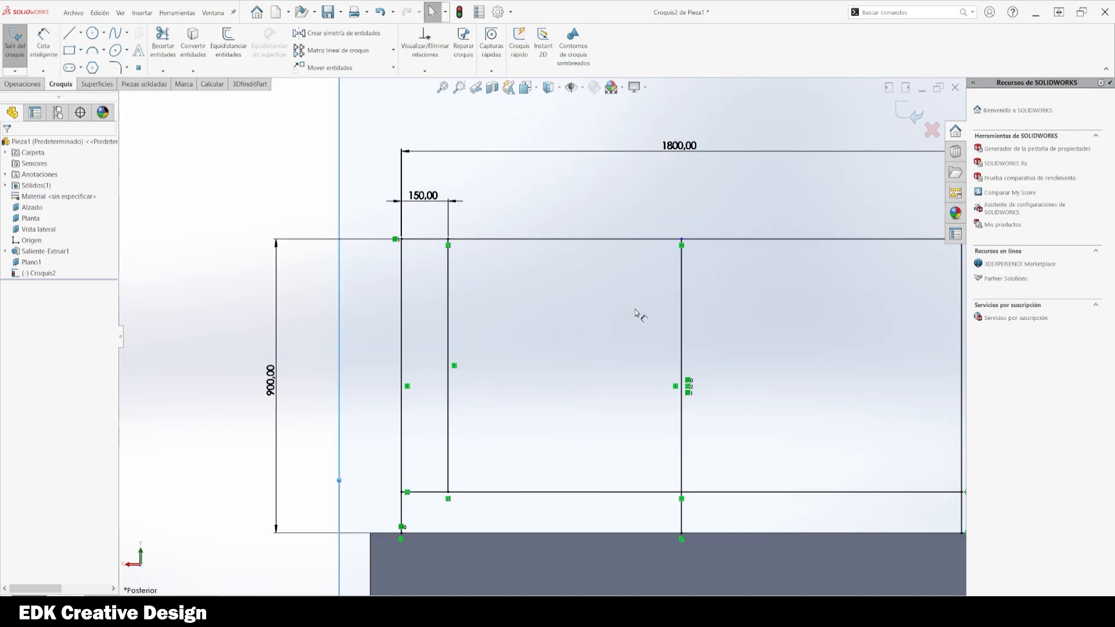
{"action": "left_click", "coordinate": [682, 312]}
{"action": "left_click", "coordinate": [404, 334]}
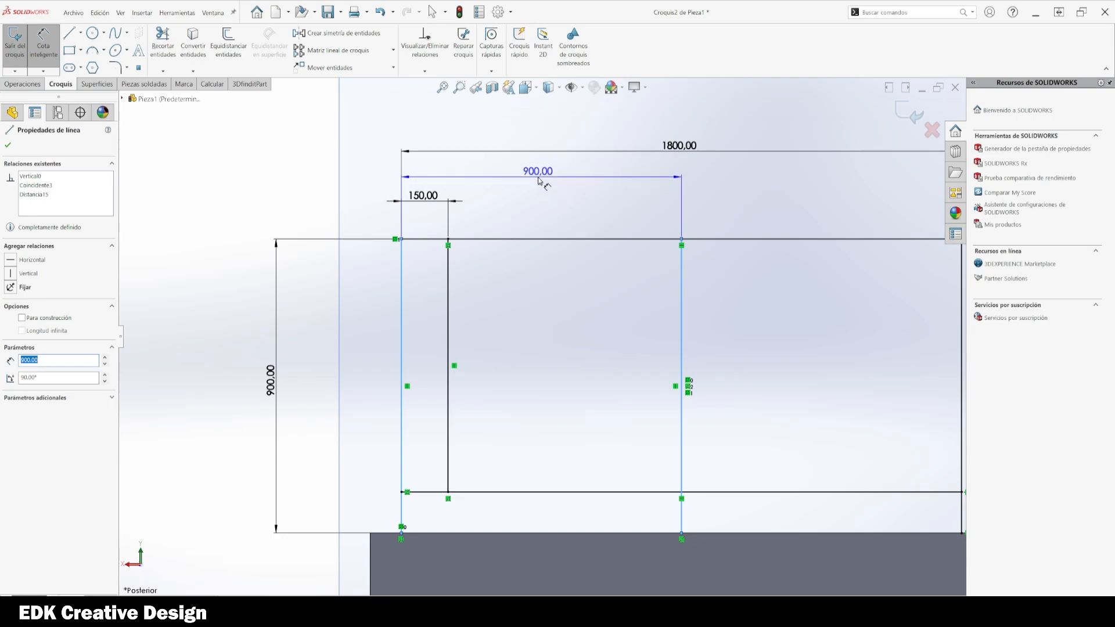
{"action": "left_click", "coordinate": [540, 181]}
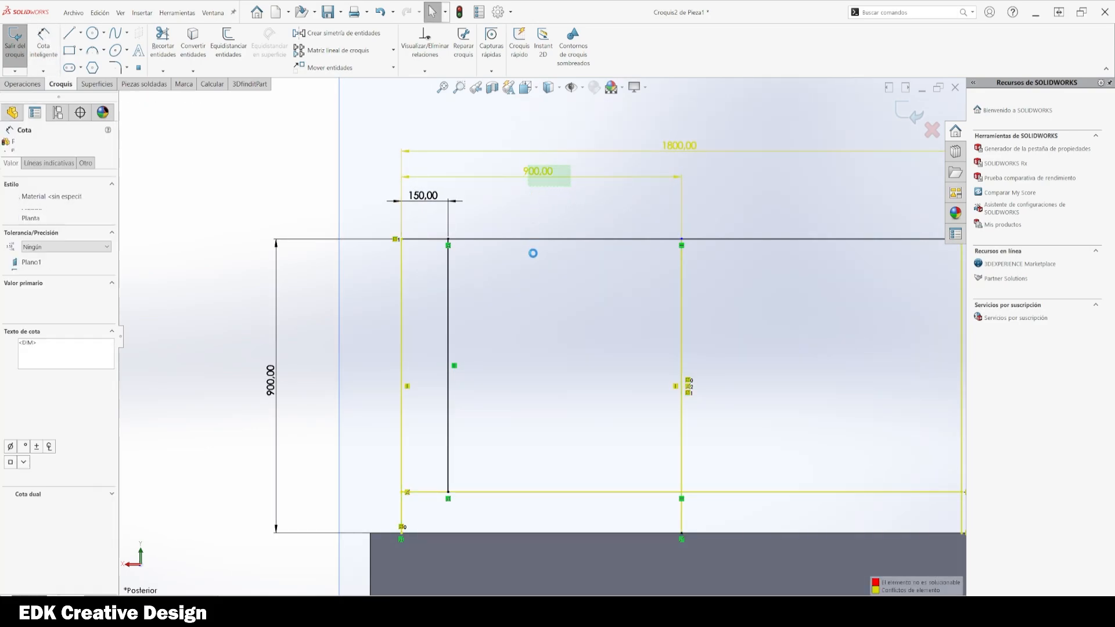
{"action": "key", "text": "ctrl+z"}
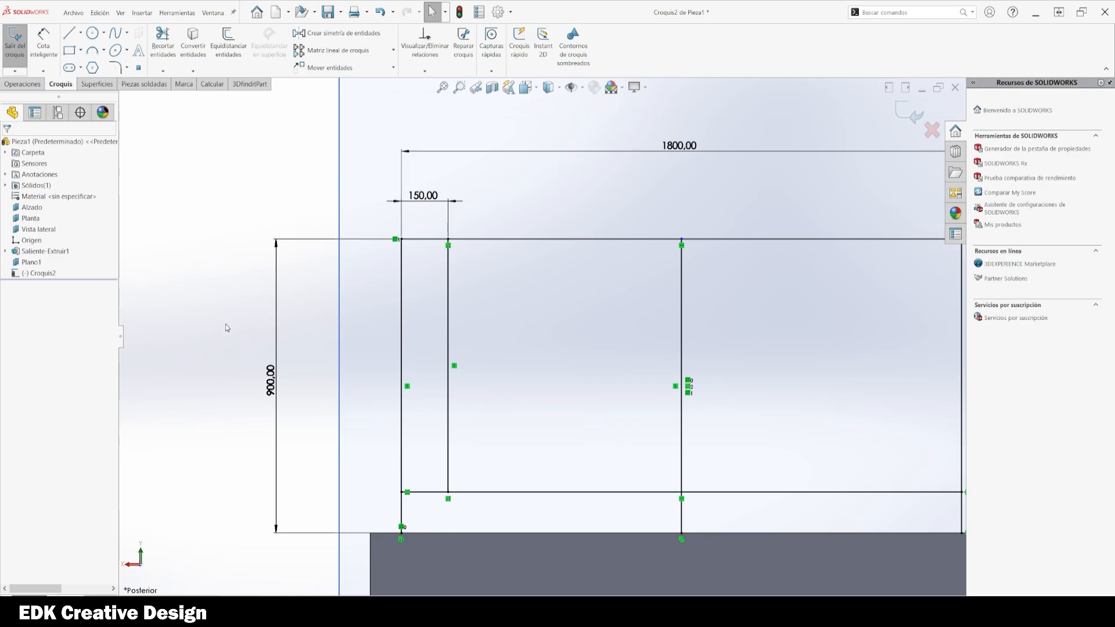
- Set the distance between the left outer line and the adjacent vertical line to 900/4, giving 225 mm
{"action": "right_click_drag", "start_coordinate": [206, 405], "coordinate": [205, 352]}
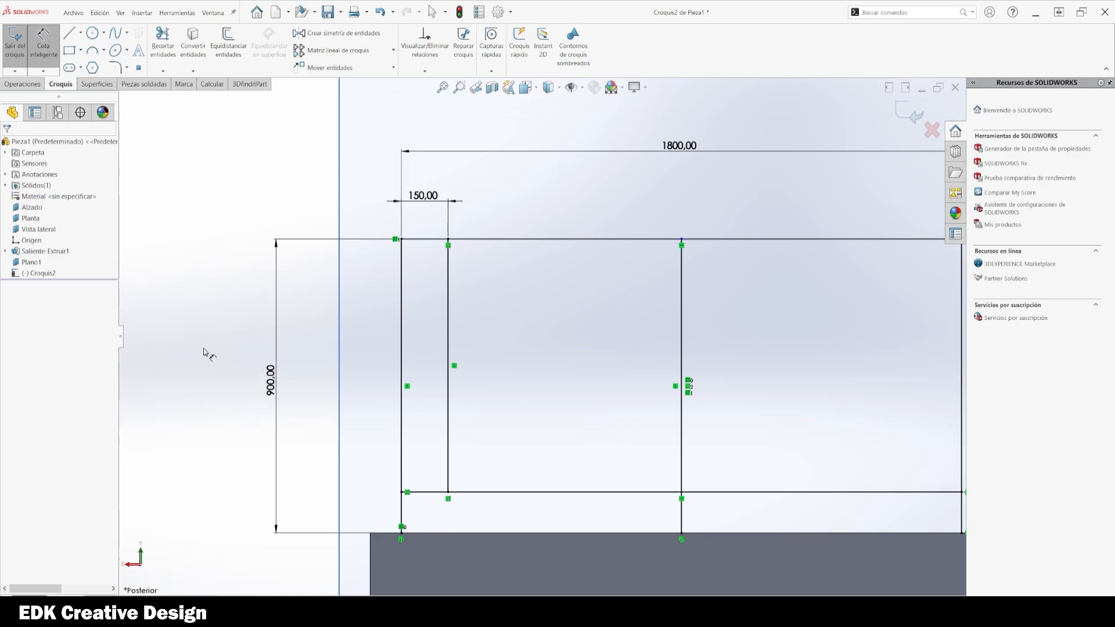
{"action": "double_click", "coordinate": [422, 195]}
{"action": "type", "text": "900/4"}
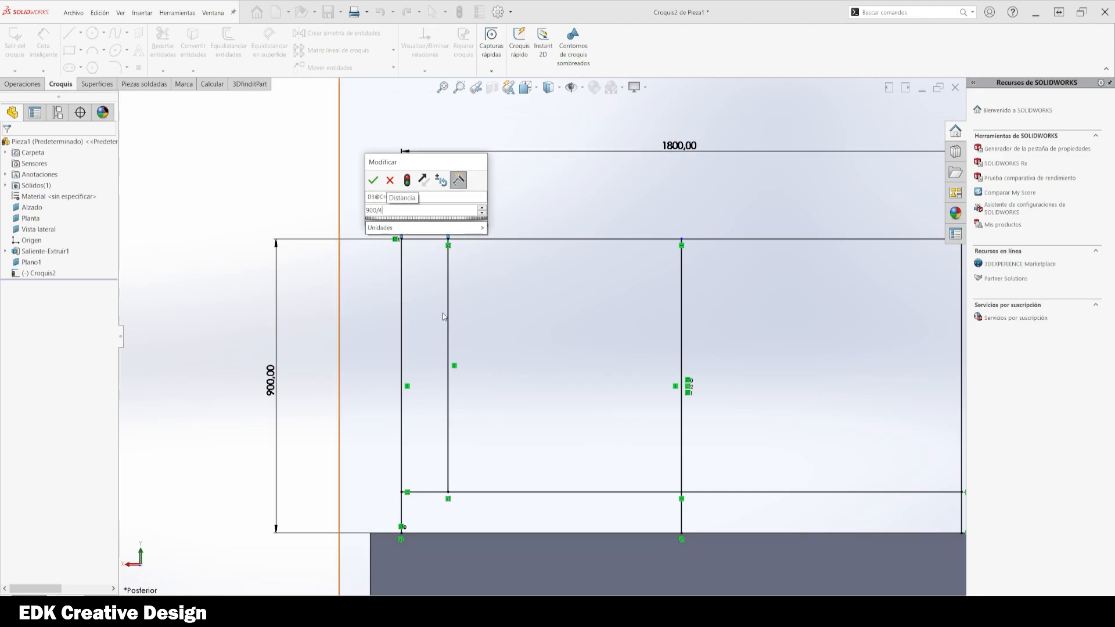
{"action": "key", "text": "Return"}
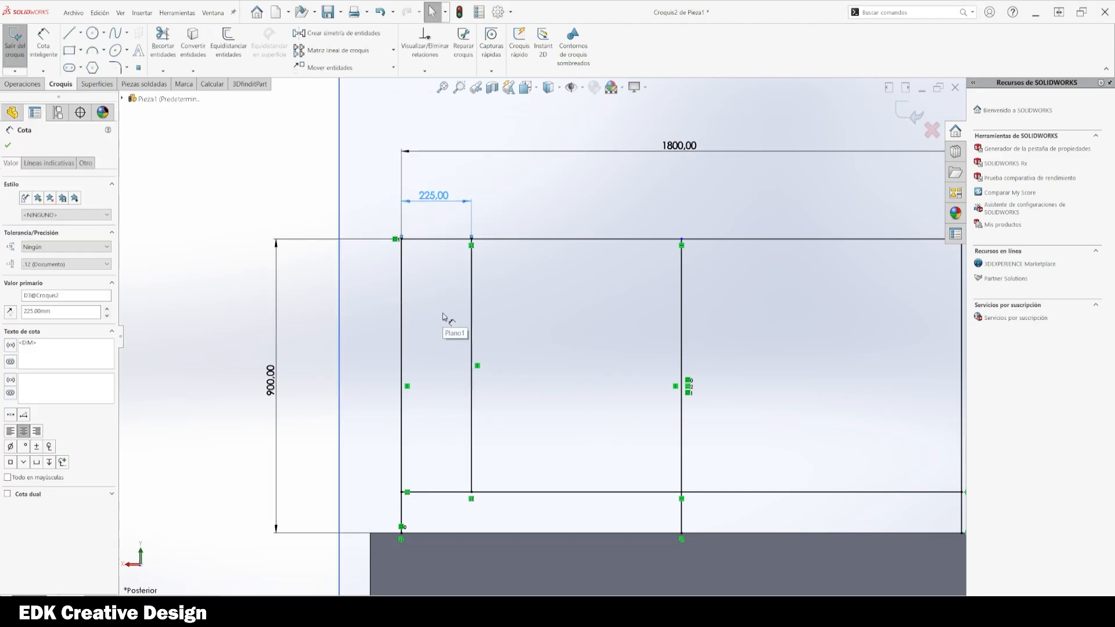
{"action": "key", "text": "Escape"}
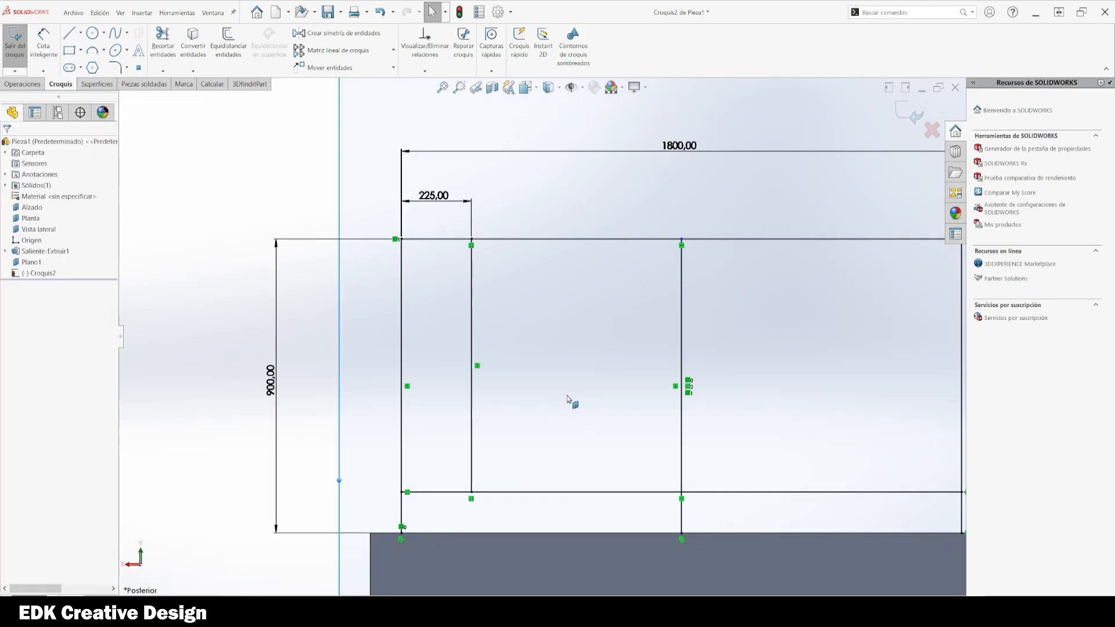
- Draw a second inner vertical line between the upper and lower horizontal lines, about 229 mm right of the first inner line
{"action": "key", "text": "l"}
{"action": "left_click", "coordinate": [546, 240]}
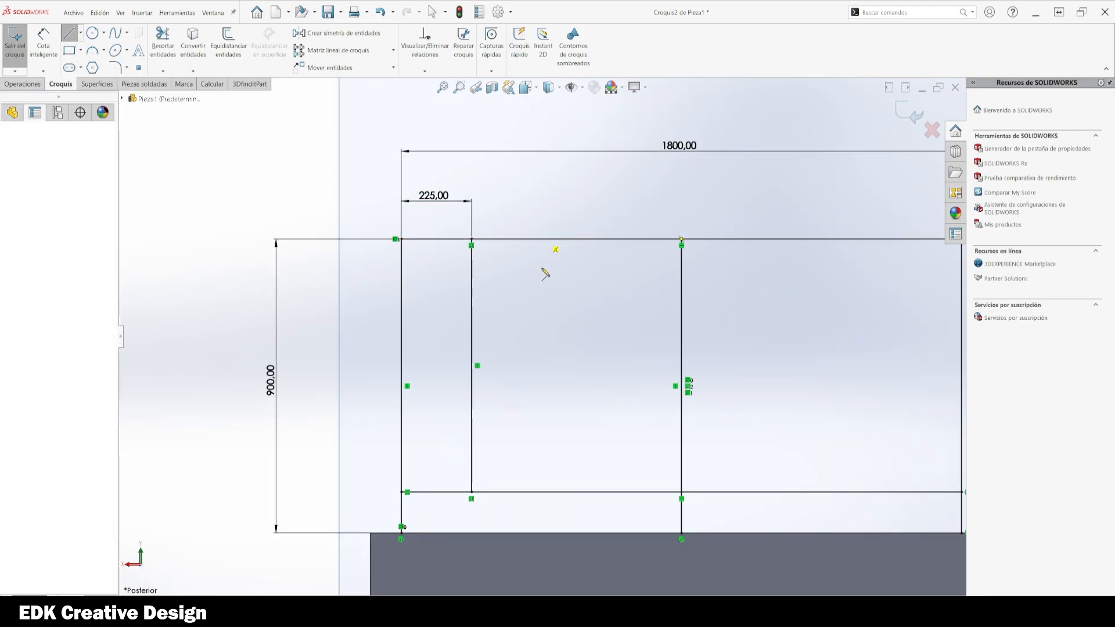
{"action": "left_click", "coordinate": [546, 493]}
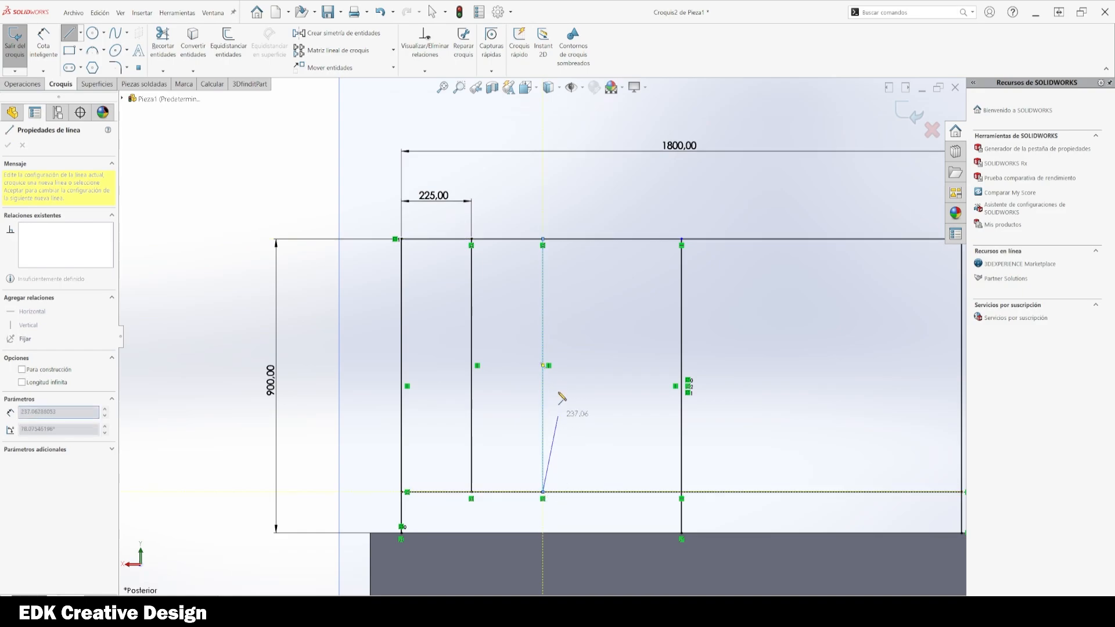
{"action": "key", "text": "Escape"}
- Dimension the distance between the first and second inner vertical lines and set it to 225 mm
{"action": "key", "text": "d"}
{"action": "left_click", "coordinate": [471, 309]}
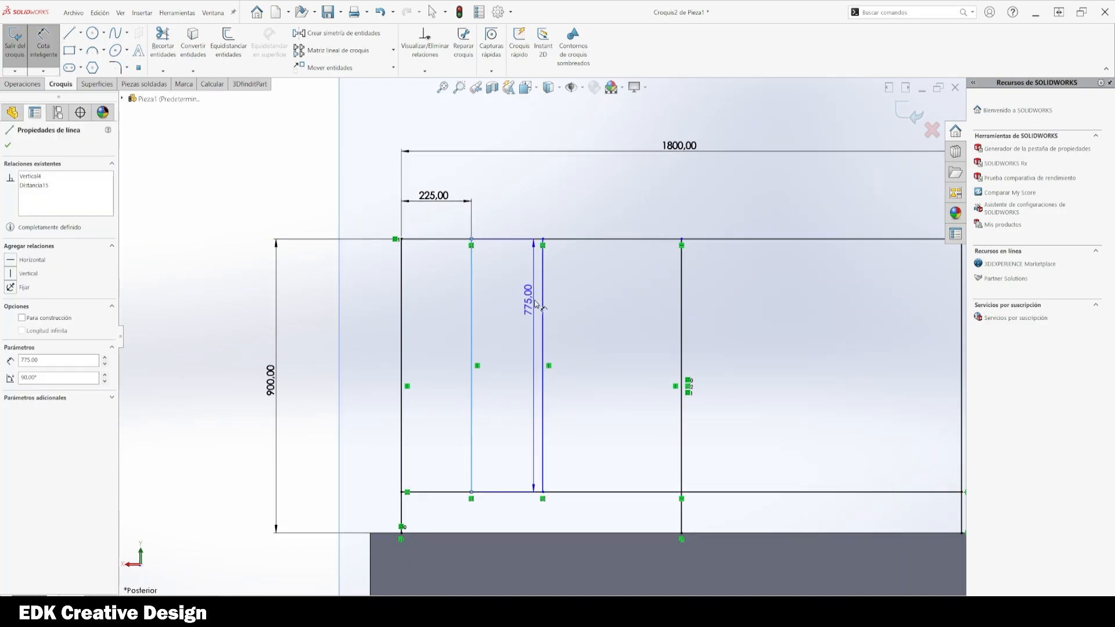
{"action": "left_click", "coordinate": [542, 302]}
{"action": "left_click", "coordinate": [506, 204]}
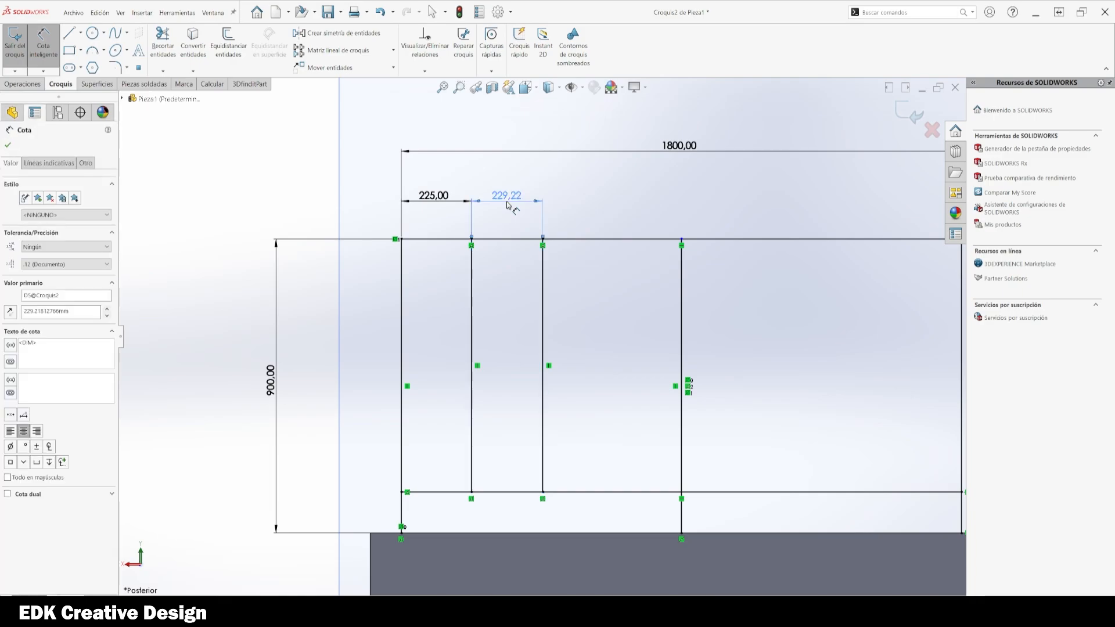
{"action": "type", "text": "225"}
{"action": "key", "text": "Return"}
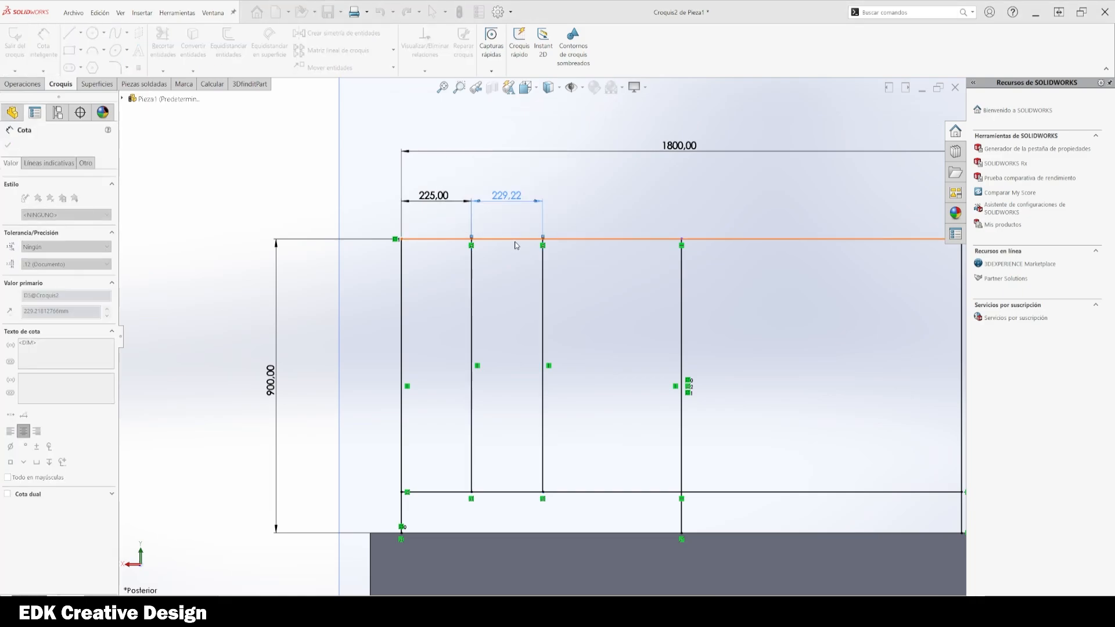
{"action": "key", "text": "Escape"}
- Draw a third inner vertical line from the upper to the lower horizontal line, between the second inner line and the centre line
{"action": "key", "text": "l"}
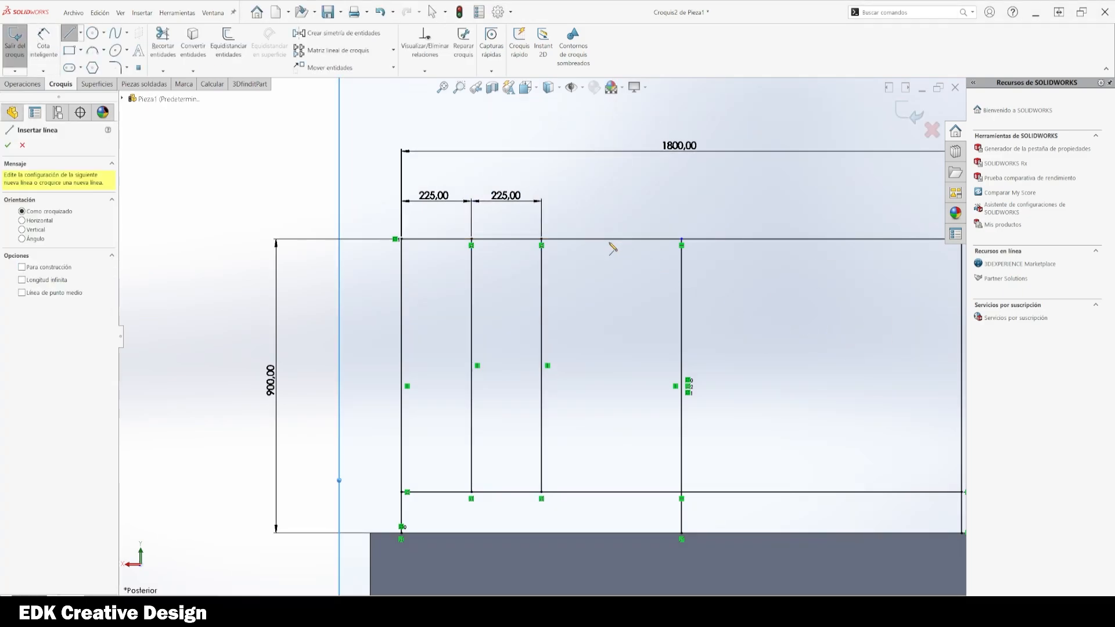
{"action": "left_click", "coordinate": [609, 239]}
{"action": "left_click", "coordinate": [610, 492]}
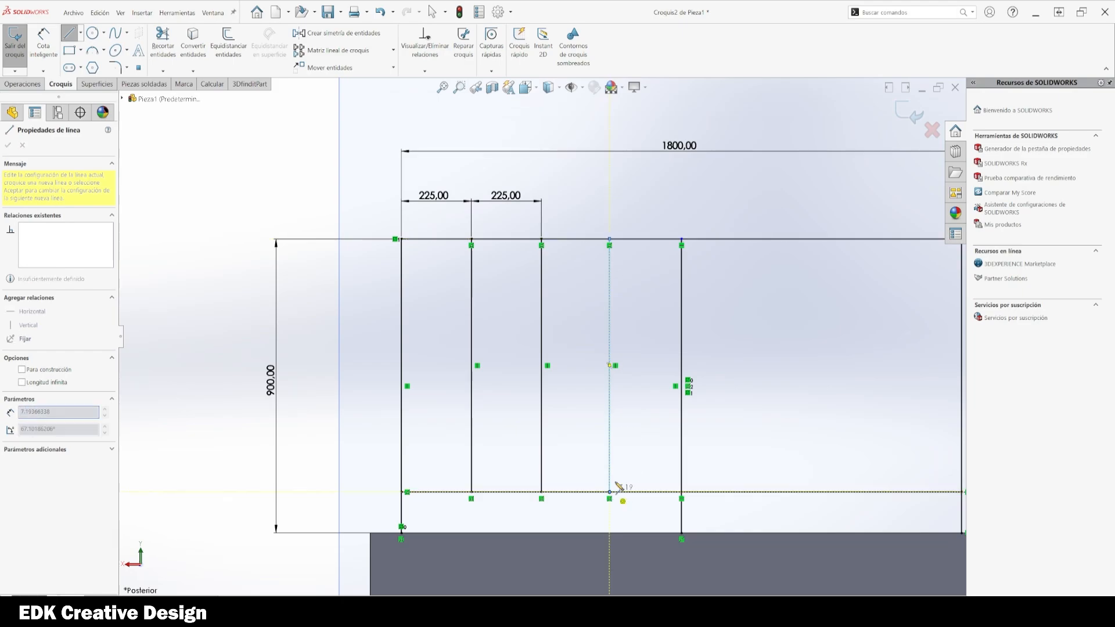
{"action": "key", "text": "Escape"}
- Try to add a vertical relation to the third inner vertical line
{"action": "left_click", "coordinate": [609, 423]}
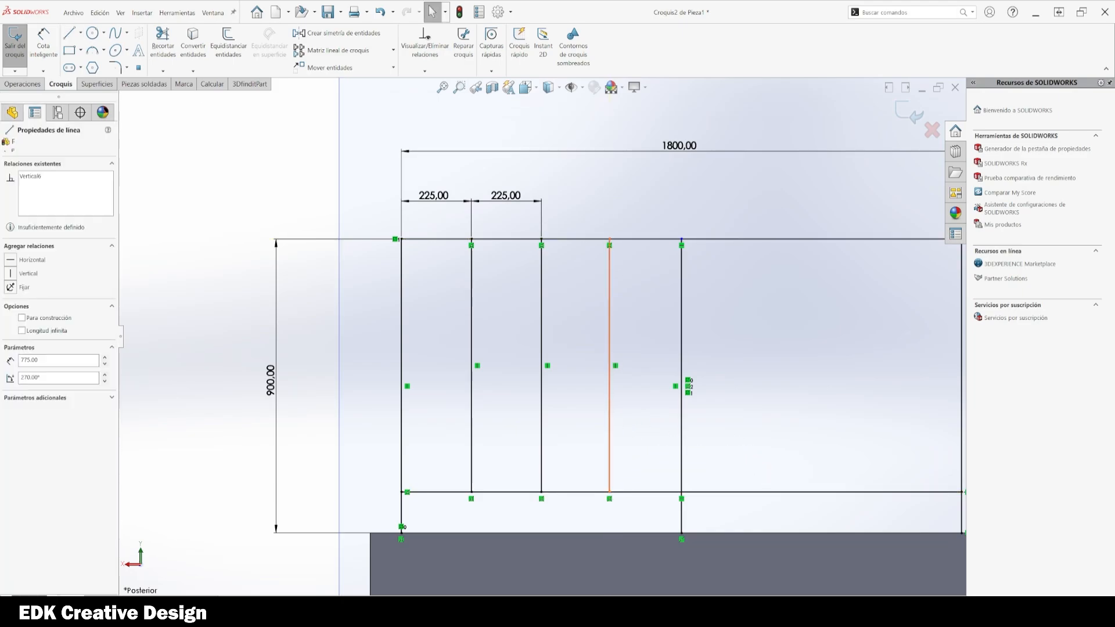
{"action": "key", "text": "Escape"}
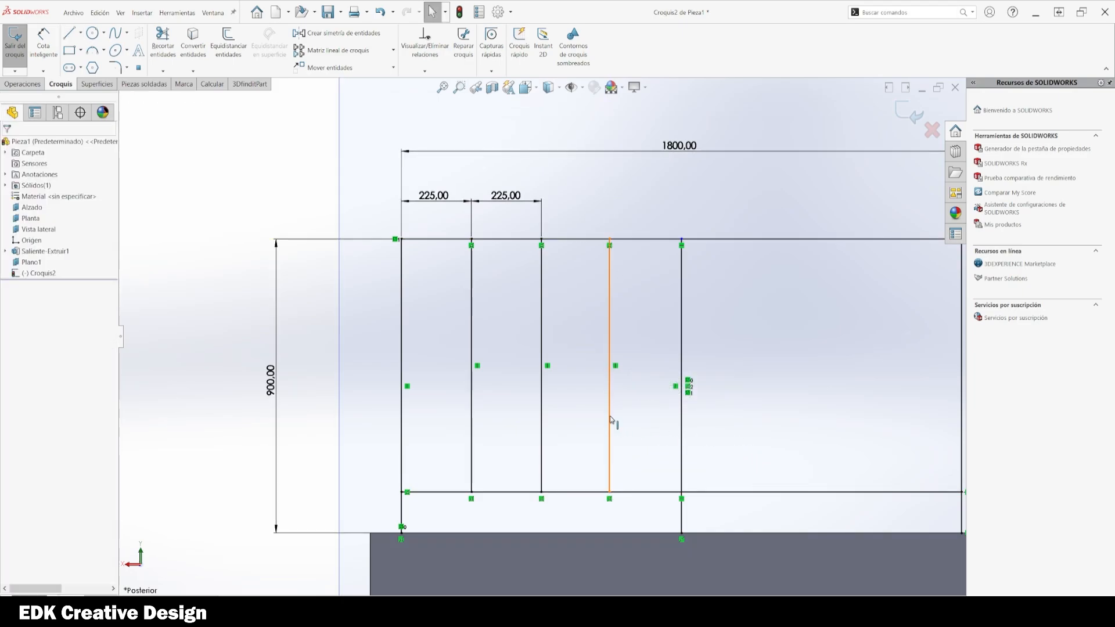
{"action": "left_click", "coordinate": [609, 419]}
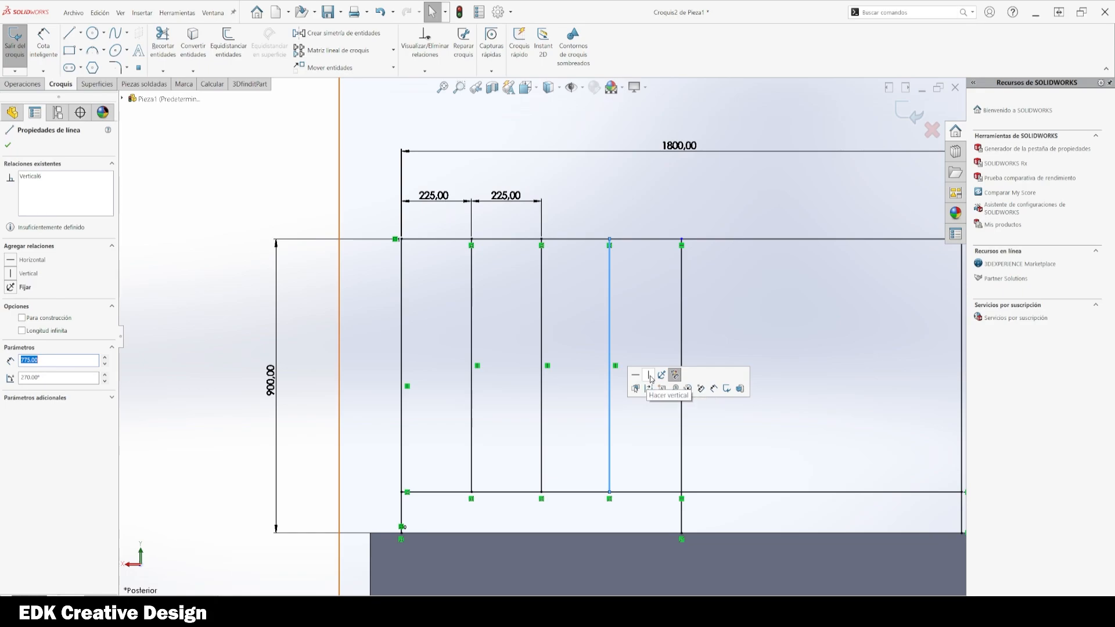
{"action": "key", "text": "Escape"}
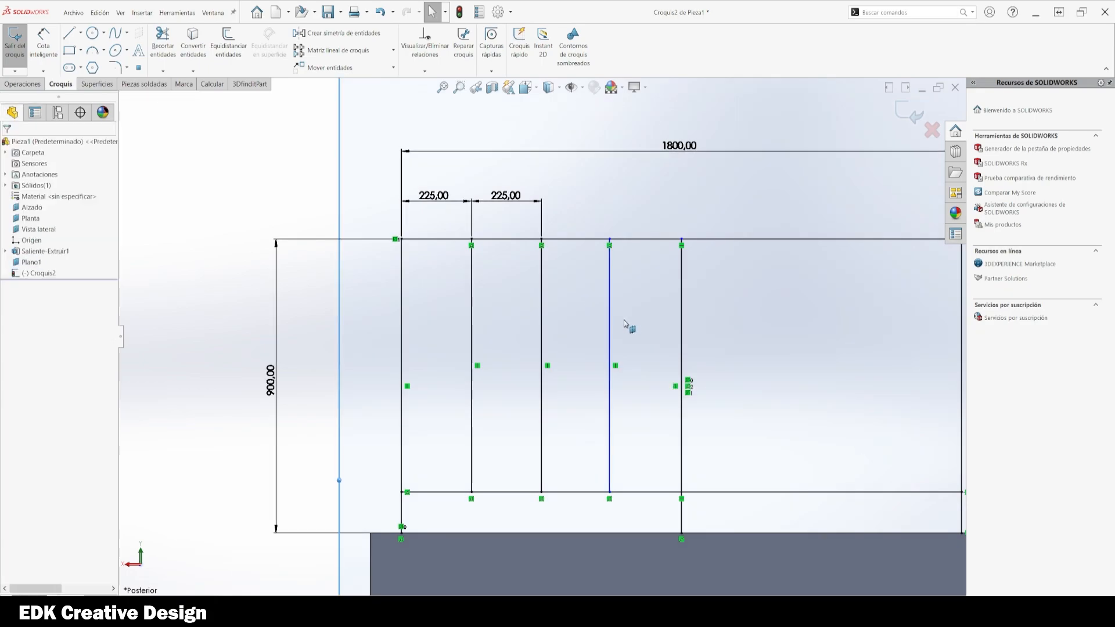
{"action": "left_click", "coordinate": [612, 323]}
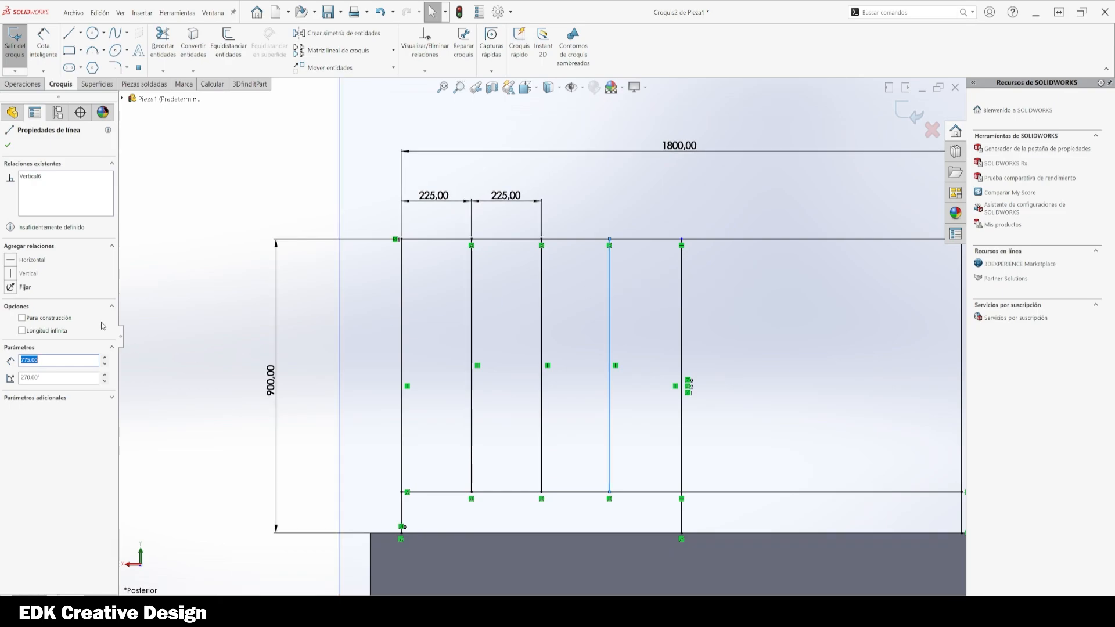
{"action": "left_click", "coordinate": [12, 274]}
{"action": "key", "text": "Escape"}
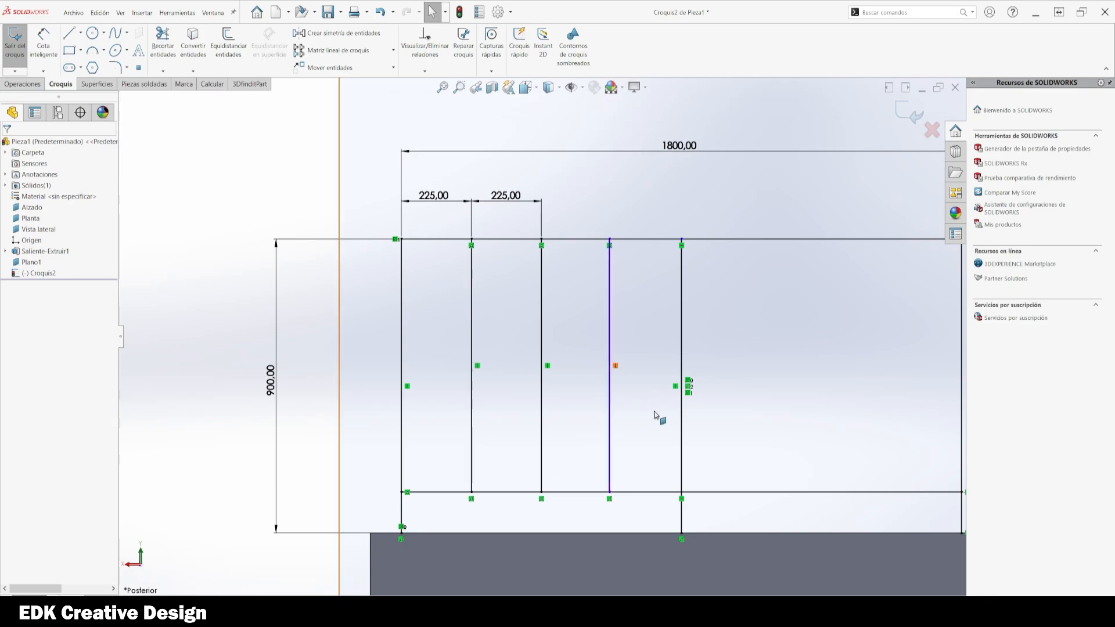
- Dimension the distance between the second and third inner vertical lines and set it to 225 mm
{"action": "right_click_drag", "start_coordinate": [774, 410], "coordinate": [759, 372]}
{"action": "left_click", "coordinate": [612, 427]}
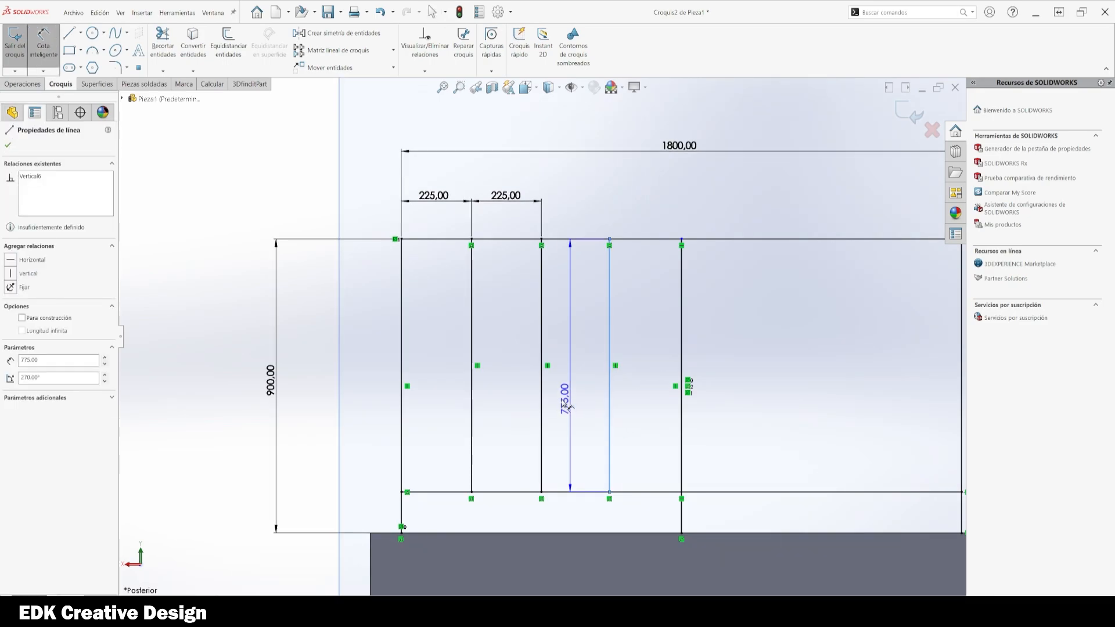
{"action": "left_click", "coordinate": [541, 407]}
{"action": "left_click", "coordinate": [574, 210]}
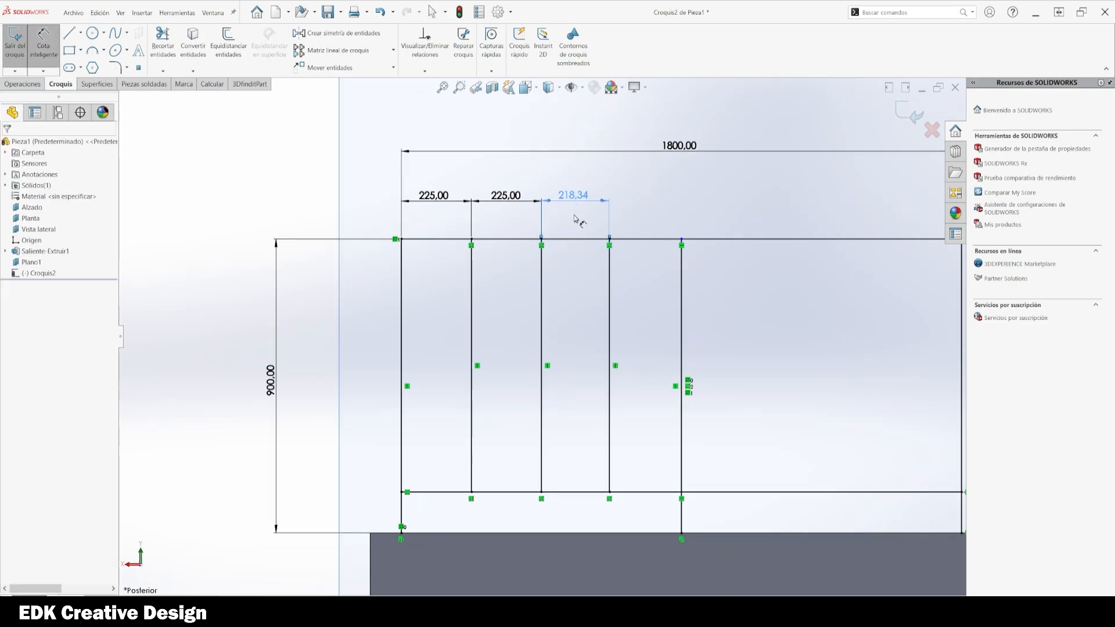
{"action": "type", "text": "225"}
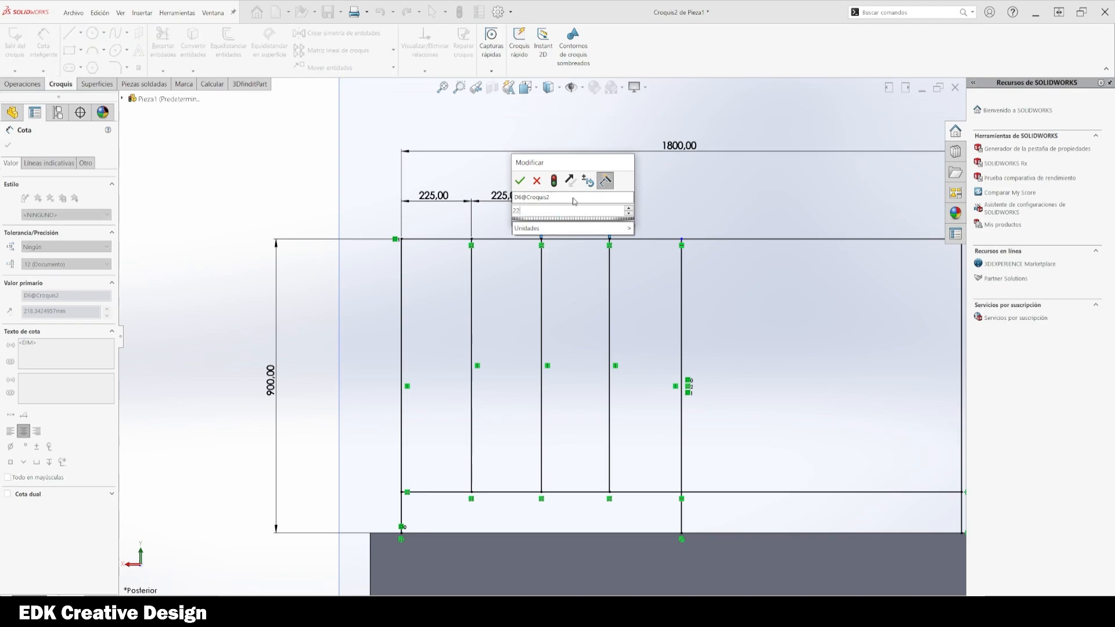
{"action": "key", "text": "Return"}
{"action": "key", "text": "Escape"}
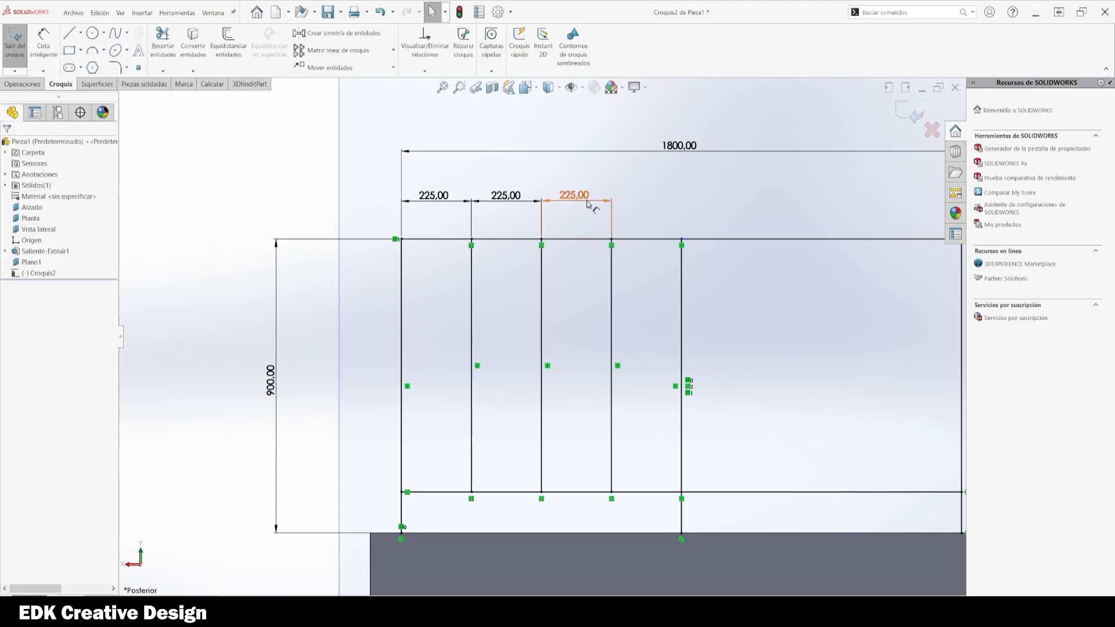
{"action": "left_click", "coordinate": [583, 199]}
- Mirror the three inner vertical lines about the centre vertical line, keeping the originals
{"action": "scroll", "coordinate": [681, 351], "scroll_direction": "up", "scroll_amount": 2}
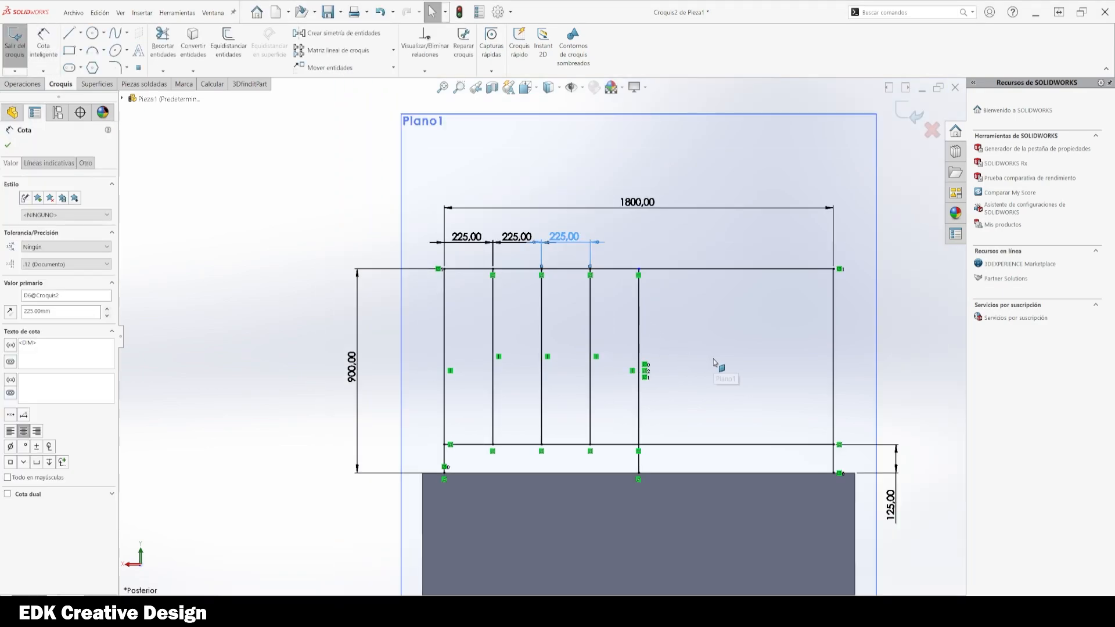
{"action": "middle_click_drag", "start_coordinate": [713, 358], "coordinate": [646, 377], "text": "ctrl"}
{"action": "scroll", "coordinate": [633, 364], "scroll_direction": "down", "scroll_amount": 1}
{"action": "scroll", "coordinate": [634, 365], "scroll_direction": "down", "scroll_amount": 1}
{"action": "key", "text": "Escape"}
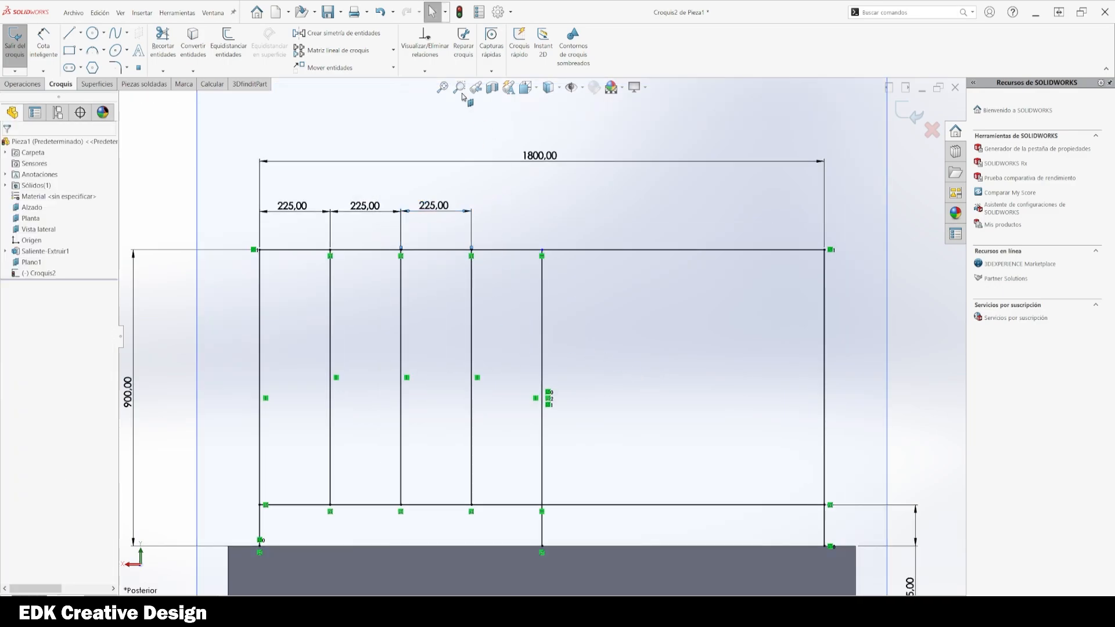
{"action": "left_click", "coordinate": [335, 33]}
{"action": "left_click", "coordinate": [330, 323]}
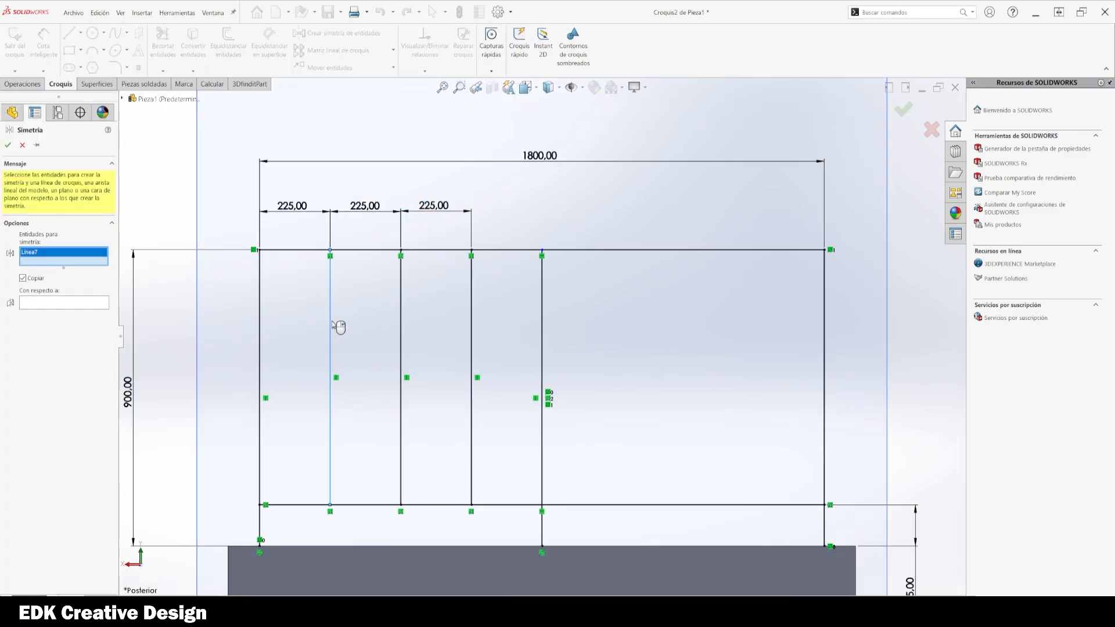
{"action": "left_click", "coordinate": [401, 331]}
{"action": "left_click", "coordinate": [471, 331]}
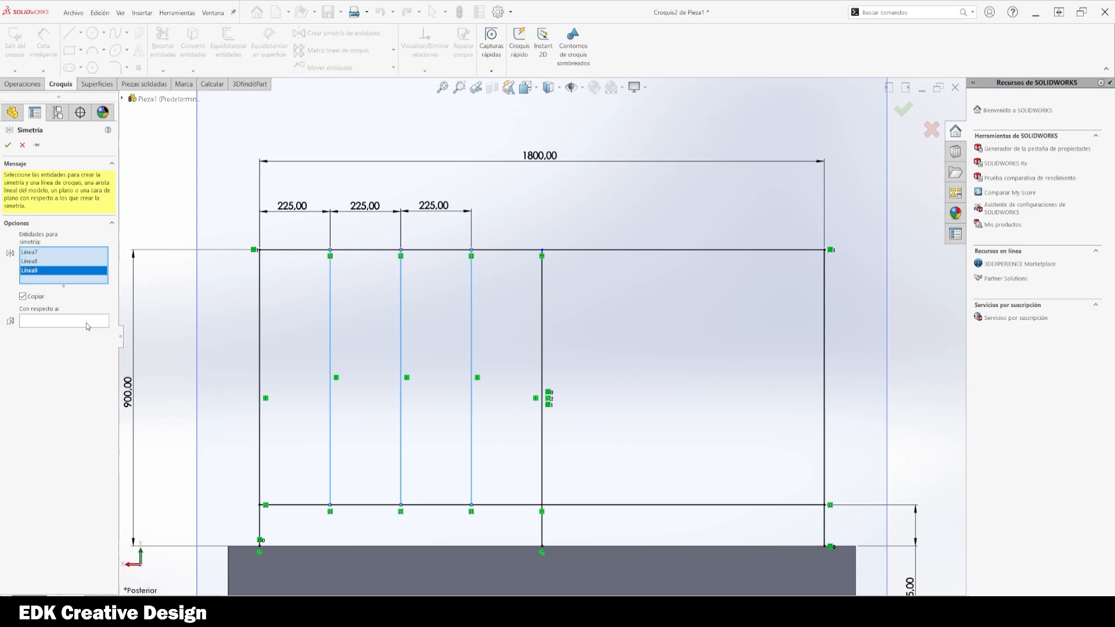
{"action": "right_click", "coordinate": [454, 330]}
{"action": "left_click", "coordinate": [541, 323]}
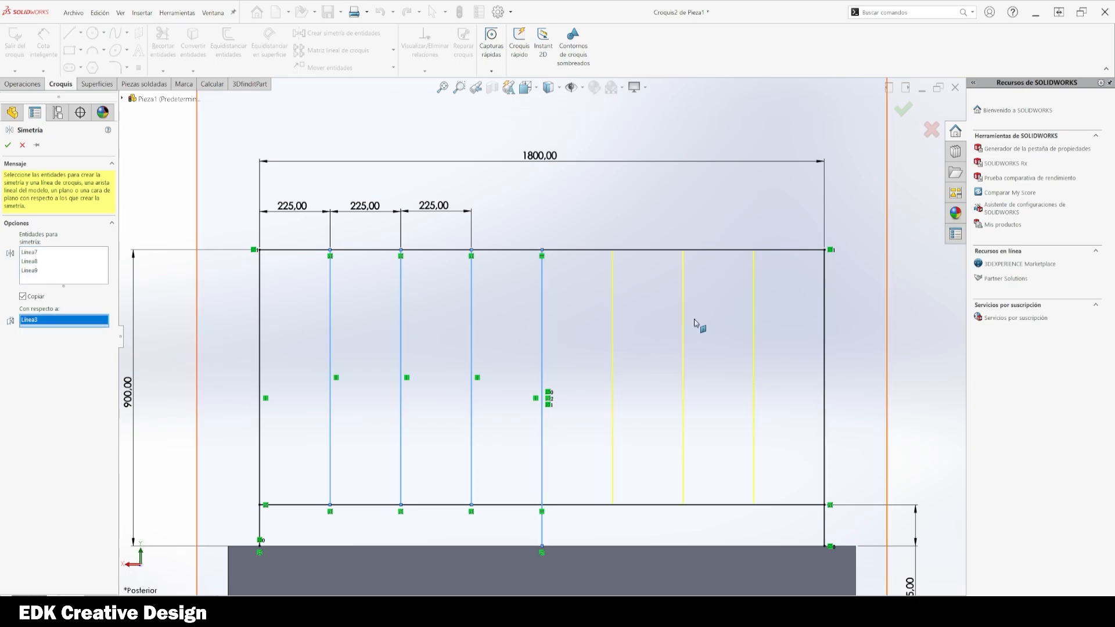
{"action": "left_click", "coordinate": [902, 111]}
- Exit the railing sketch and select Croquis2
{"action": "scroll", "coordinate": [656, 337], "scroll_direction": "up", "scroll_amount": 4}
{"action": "middle_click_drag", "start_coordinate": [520, 363], "coordinate": [550, 410]}
{"action": "scroll", "coordinate": [773, 402], "scroll_direction": "up", "scroll_amount": 1}
{"action": "scroll", "coordinate": [691, 444], "scroll_direction": "down", "scroll_amount": 3}
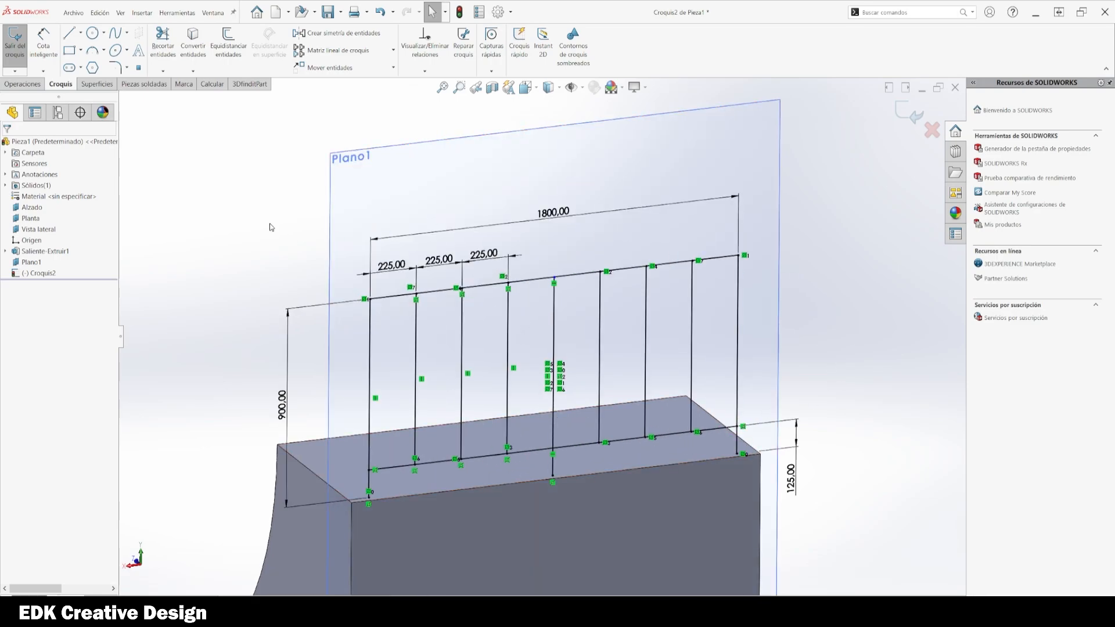
{"action": "left_click", "coordinate": [262, 343]}
{"action": "left_click", "coordinate": [51, 273]}
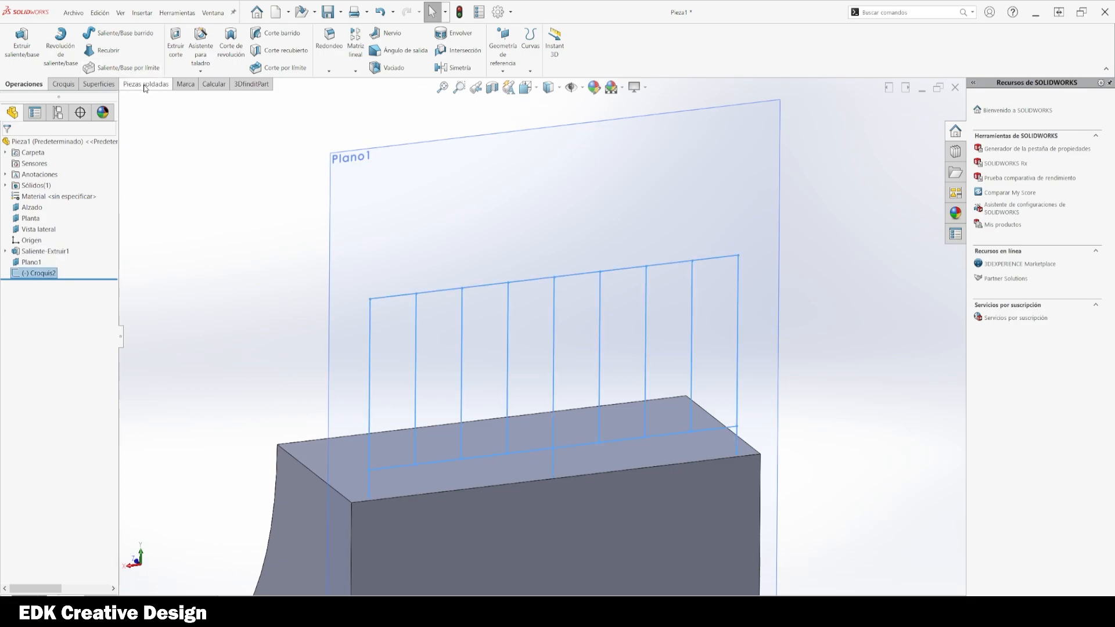
- Start an ISO TUBO CUADRADO 1 structural member of size 80x80x3 along the railing's left post line
{"action": "left_click", "coordinate": [145, 85]}
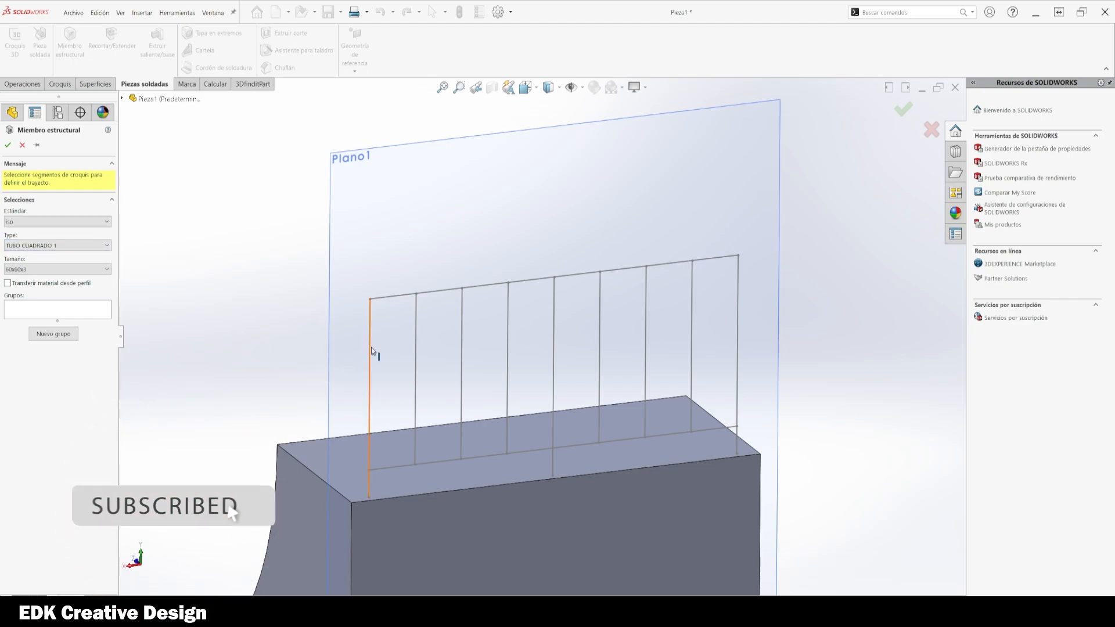
{"action": "left_click", "coordinate": [74, 269]}
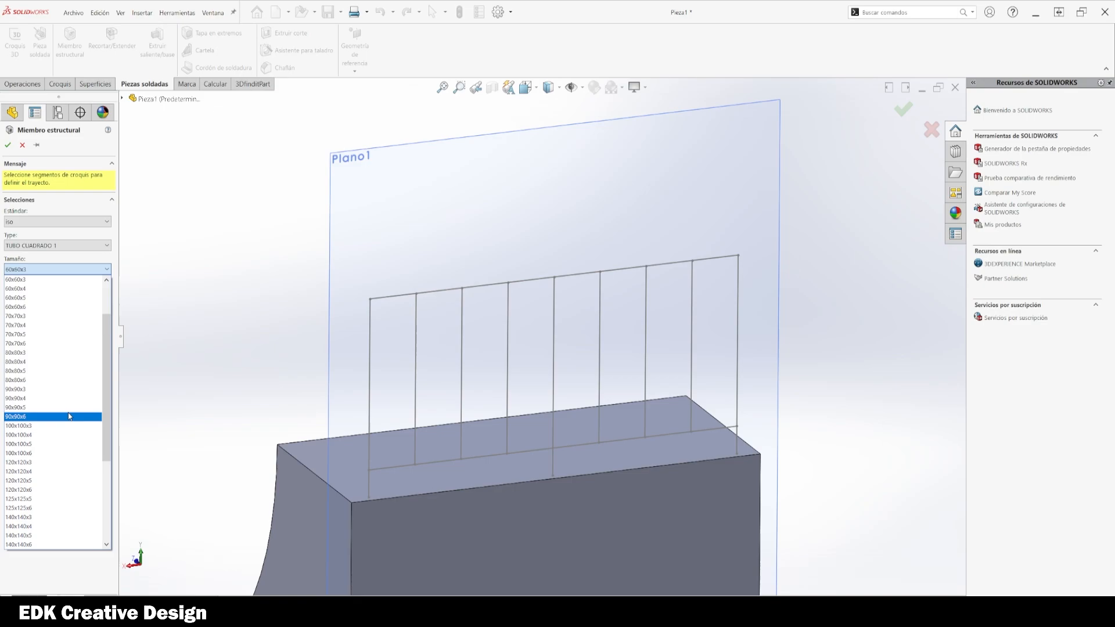
{"action": "scroll", "coordinate": [69, 406], "scroll_direction": "down", "scroll_amount": 2}
{"action": "scroll", "coordinate": [69, 416], "scroll_direction": "down", "scroll_amount": 1}
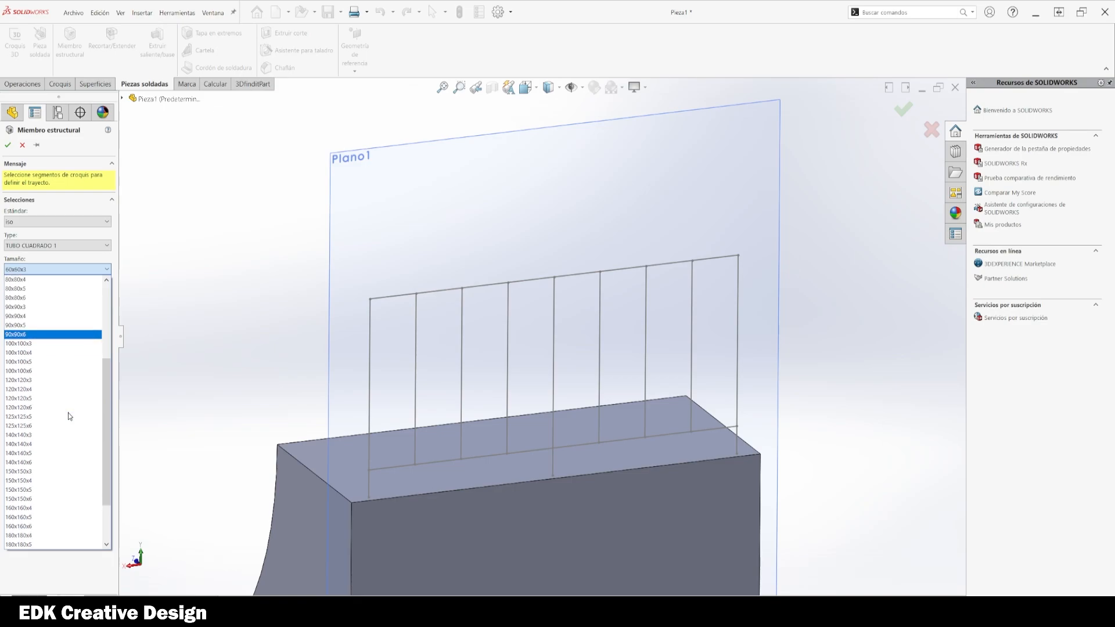
{"action": "scroll", "coordinate": [68, 416], "scroll_direction": "up", "scroll_amount": 1}
{"action": "scroll", "coordinate": [39, 343], "scroll_direction": "up", "scroll_amount": 1}
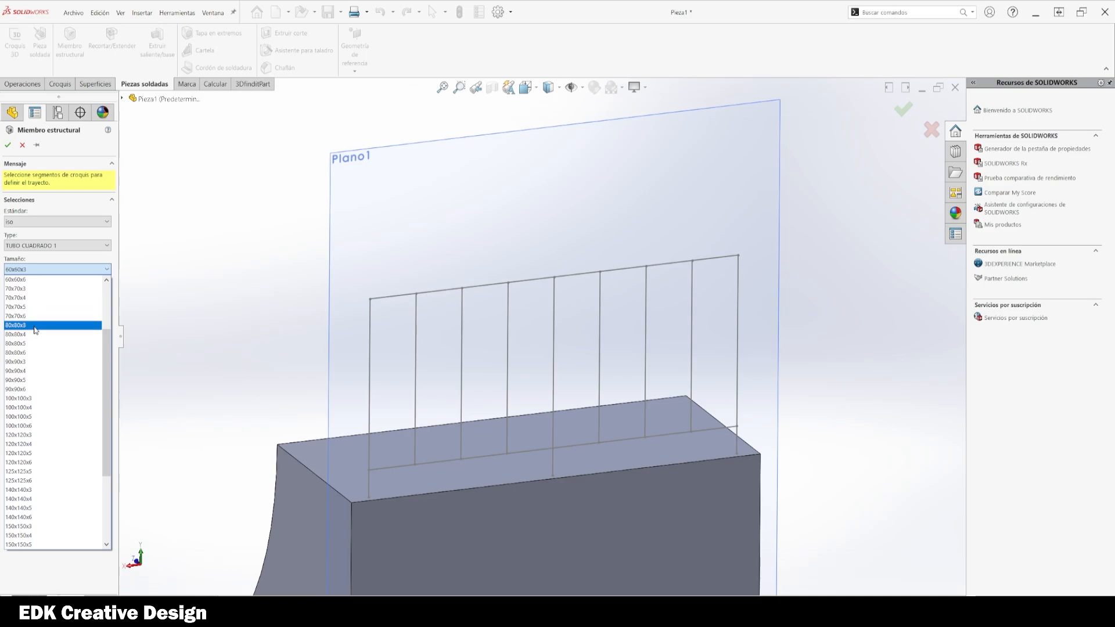
{"action": "scroll", "coordinate": [36, 332], "scroll_direction": "up", "scroll_amount": 1}
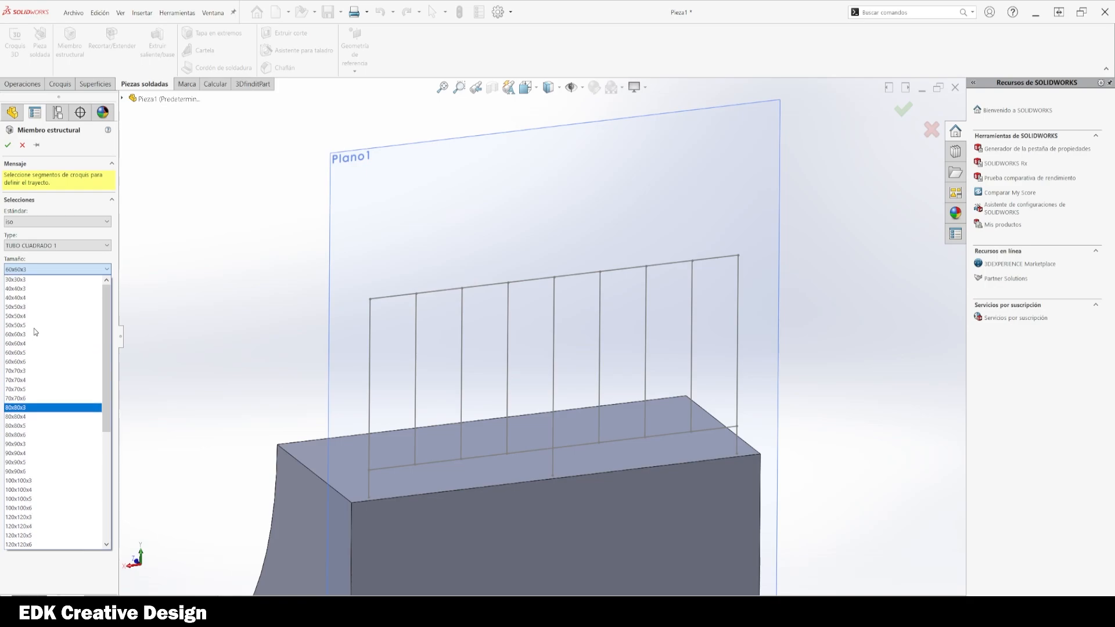
{"action": "scroll", "coordinate": [33, 328], "scroll_direction": "down", "scroll_amount": 1}
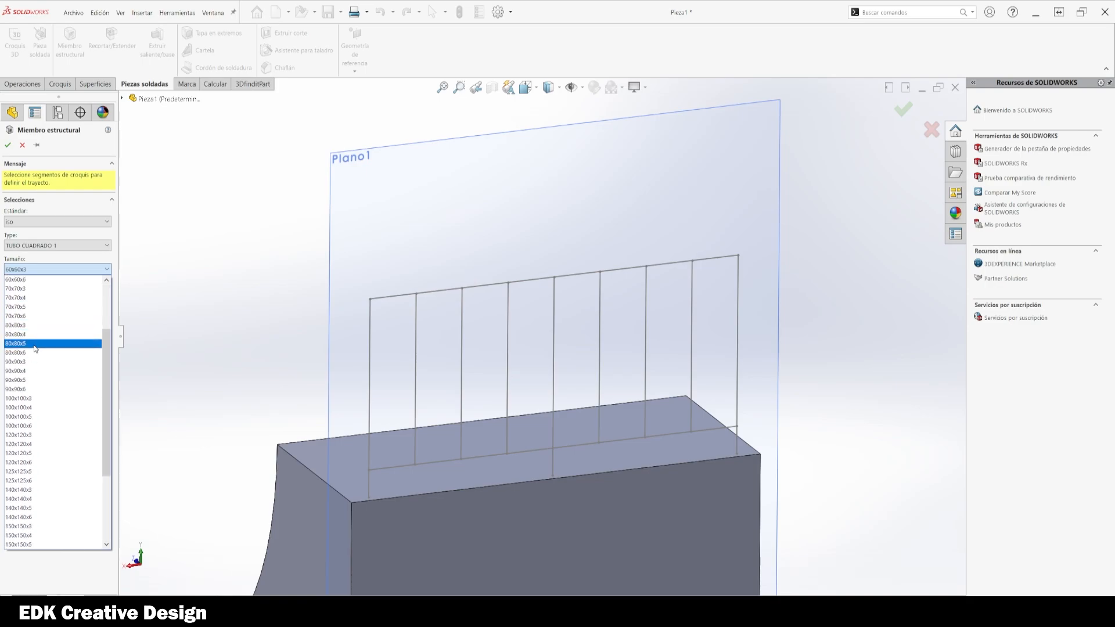
{"action": "left_click", "coordinate": [37, 326]}
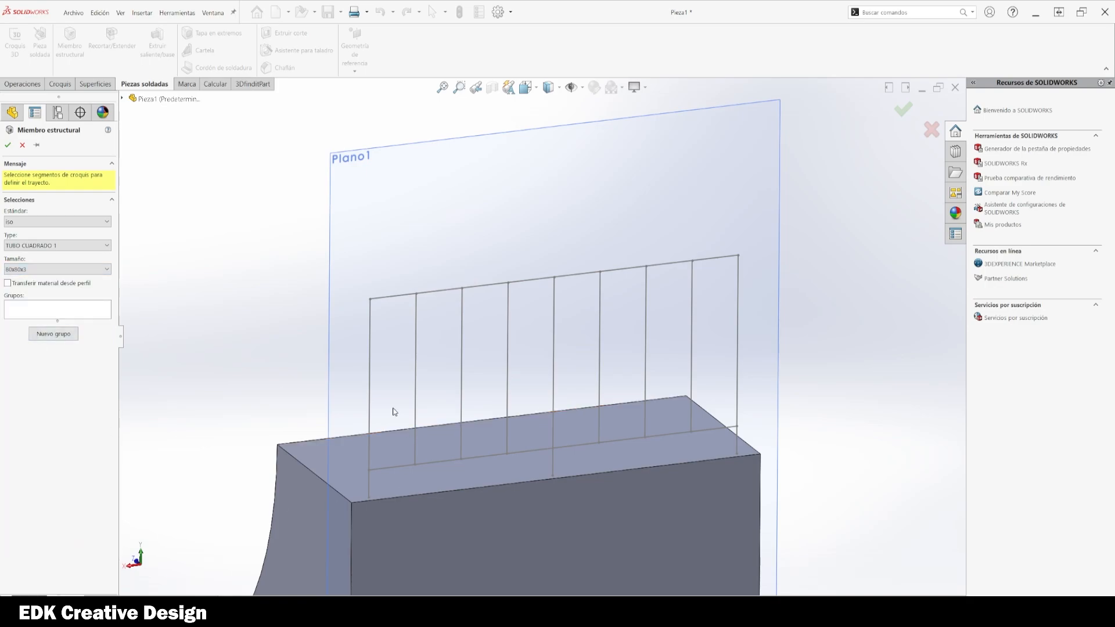
{"action": "left_click", "coordinate": [371, 395]}
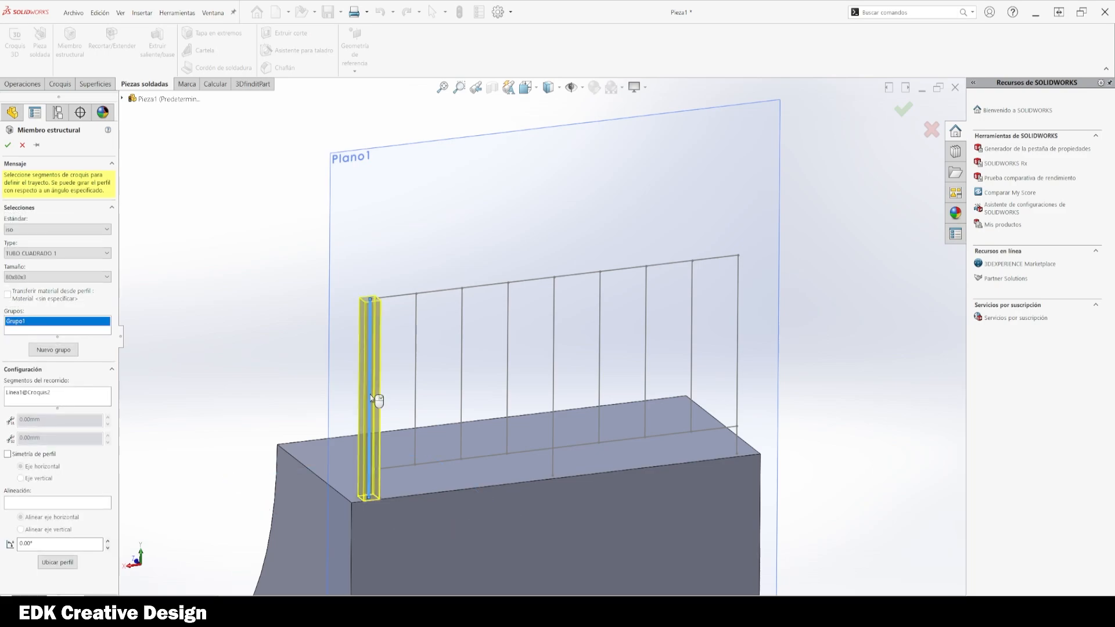
- Set the tube size to 60x60x3 and extend the first group along the top rail and right post lines
{"action": "left_click", "coordinate": [61, 277]}
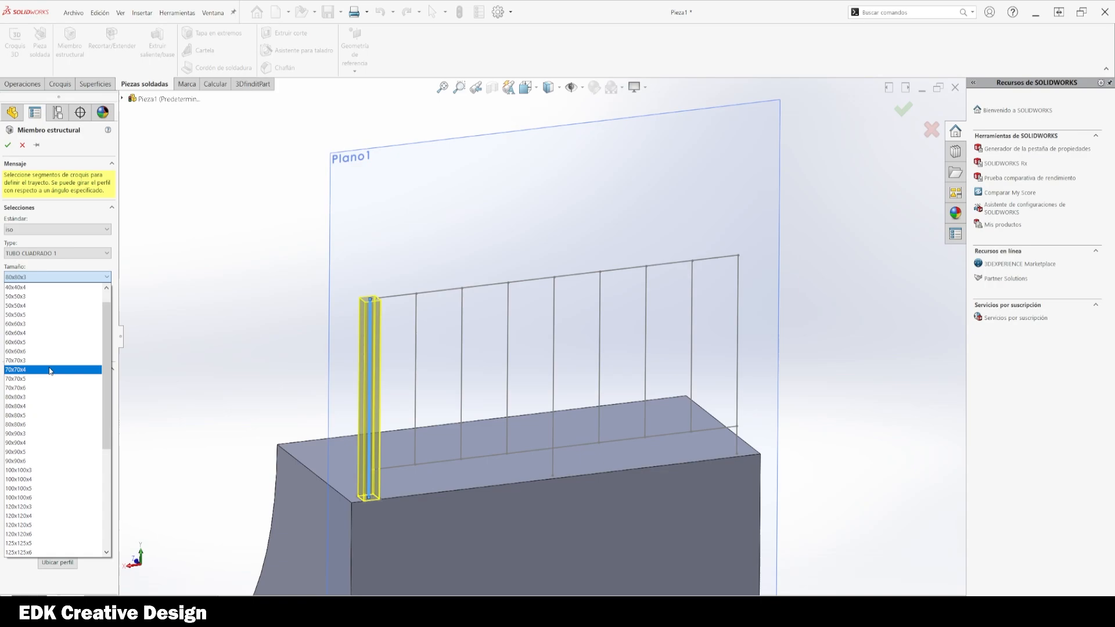
{"action": "left_click", "coordinate": [46, 324]}
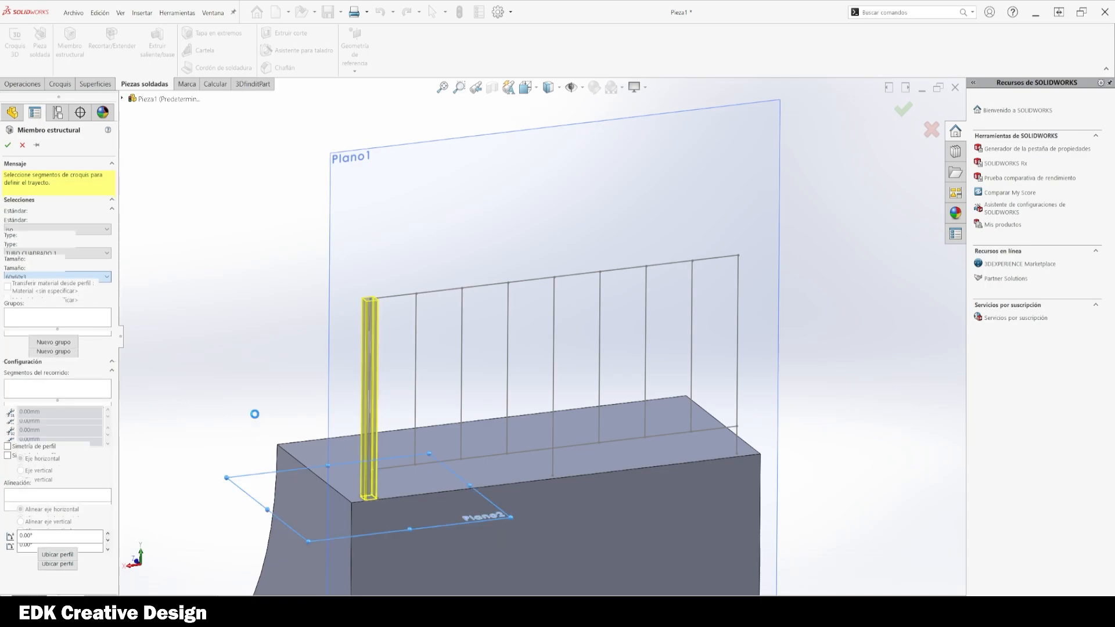
{"action": "left_click", "coordinate": [395, 298]}
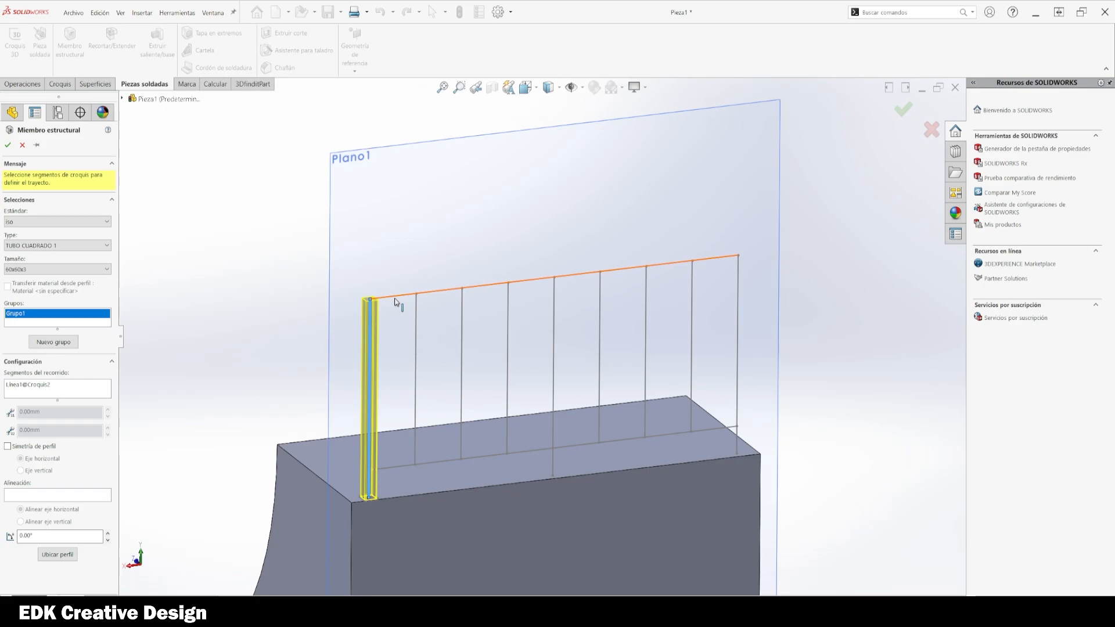
{"action": "left_click", "coordinate": [738, 304]}
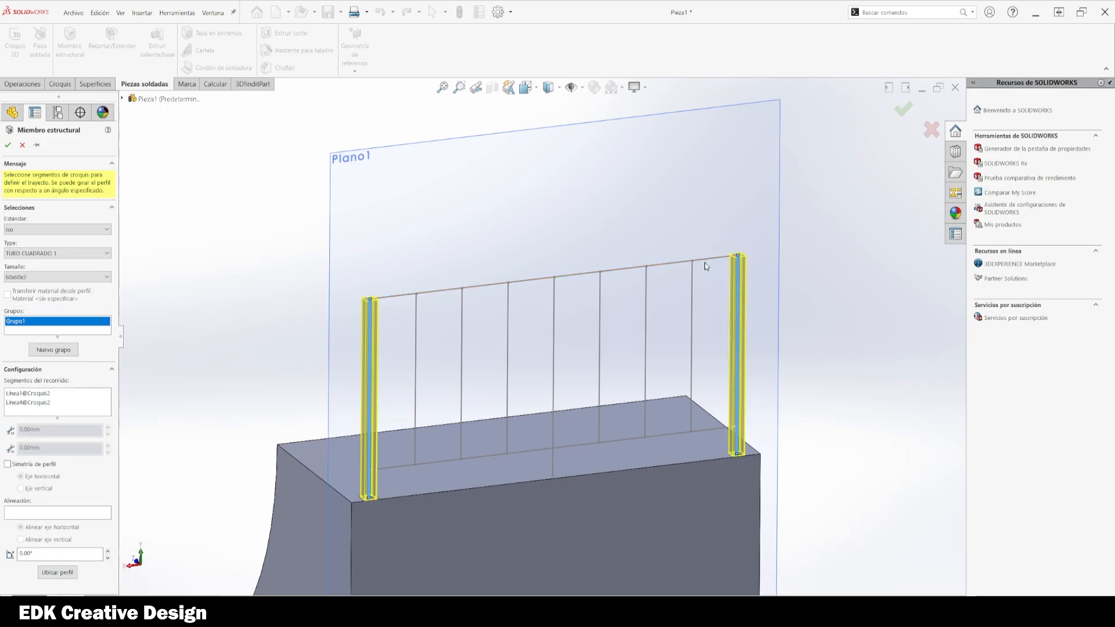
{"action": "left_click", "coordinate": [737, 284]}
{"action": "left_click", "coordinate": [414, 297]}
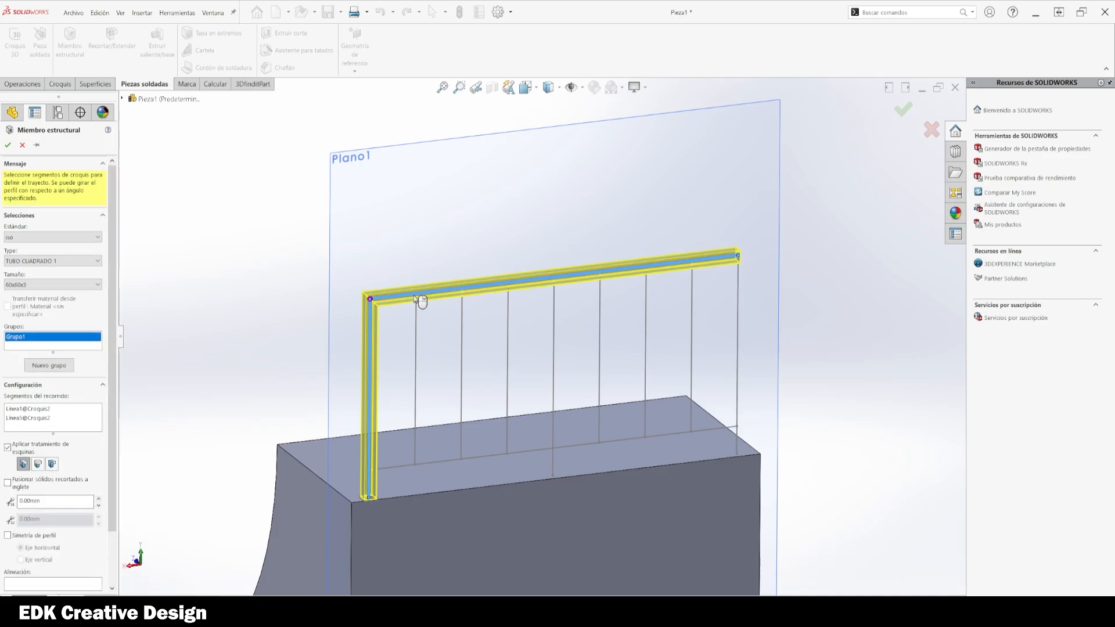
{"action": "left_click", "coordinate": [737, 297]}
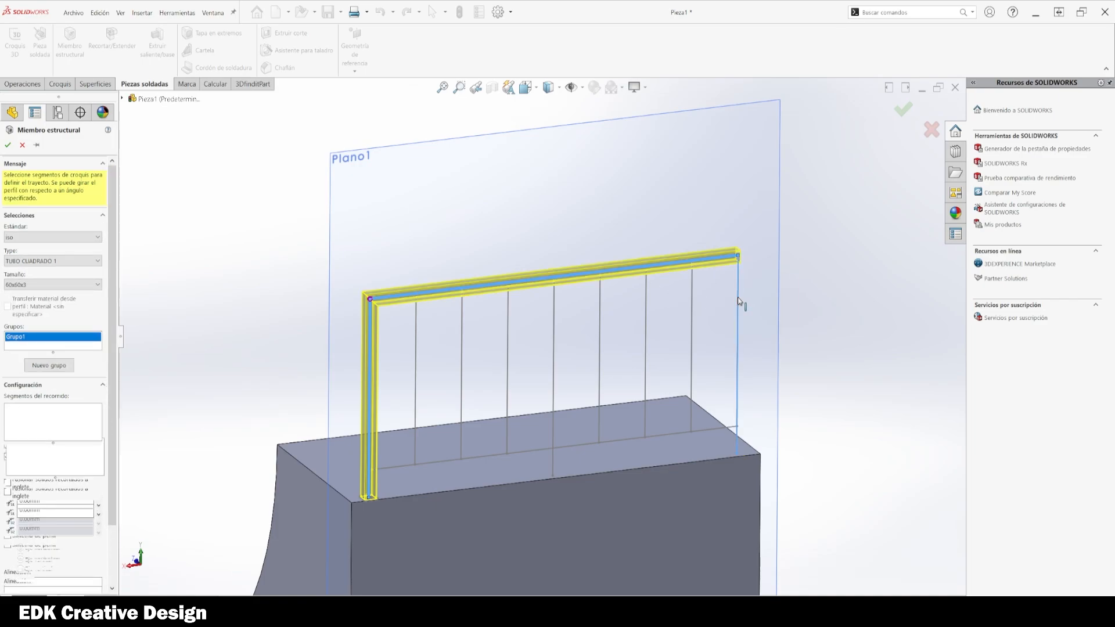
- Add a second group along the lower horizontal line and set the structural member size to 50x50x3
{"action": "left_click", "coordinate": [49, 365]}
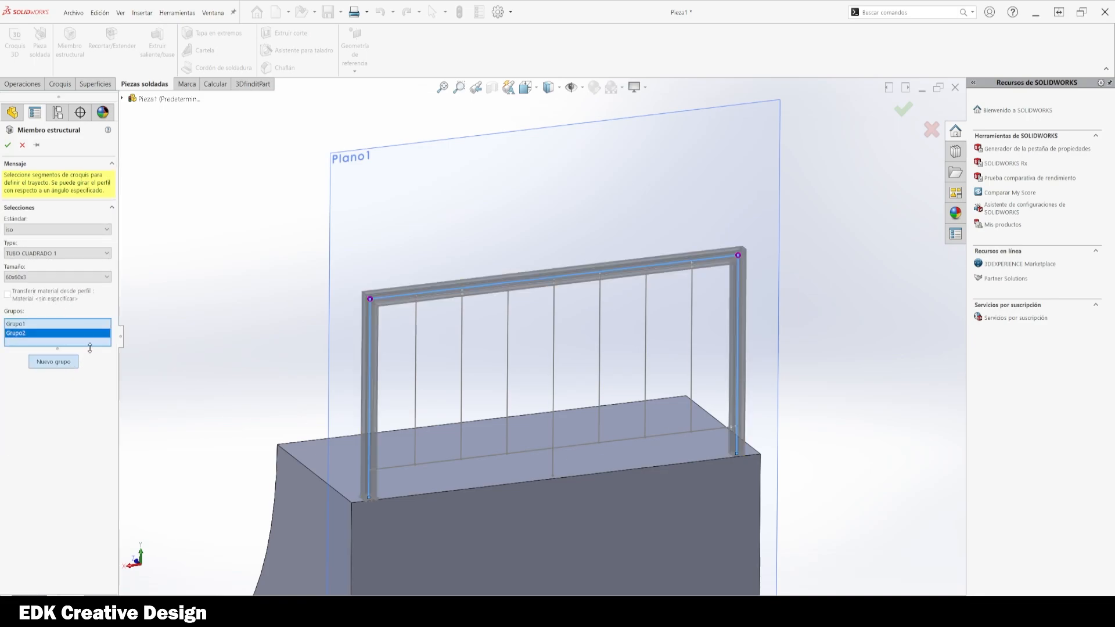
{"action": "left_click", "coordinate": [405, 465]}
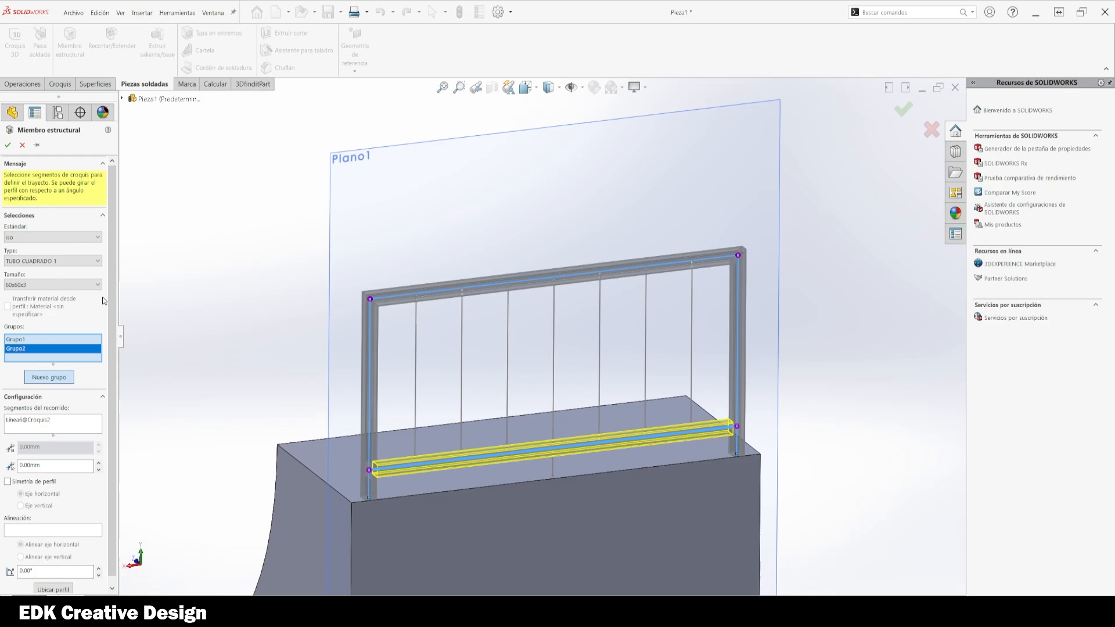
{"action": "left_click", "coordinate": [81, 287]}
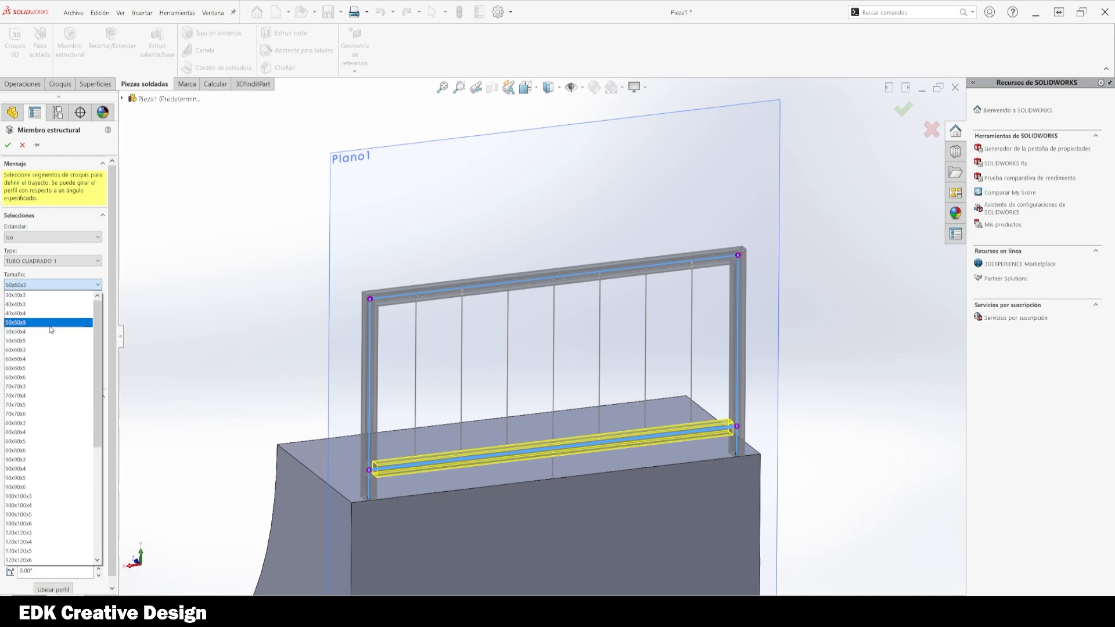
{"action": "left_click", "coordinate": [52, 323]}
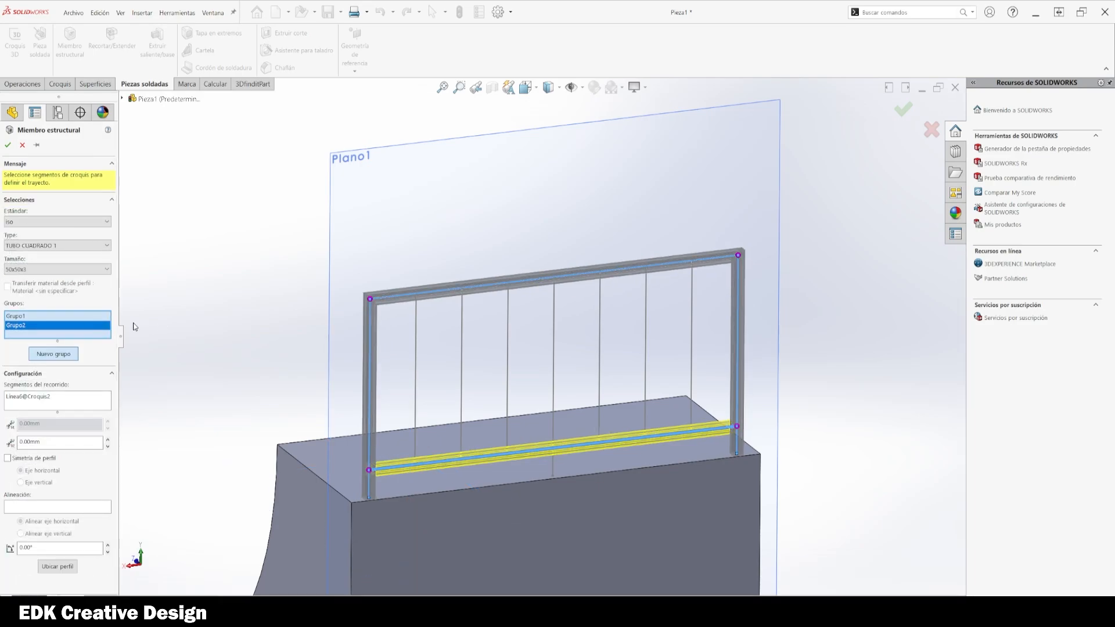
- Add a third 40x40x3 group along the six vertical bar lines, skipping the central post line
{"action": "left_click", "coordinate": [63, 355]}
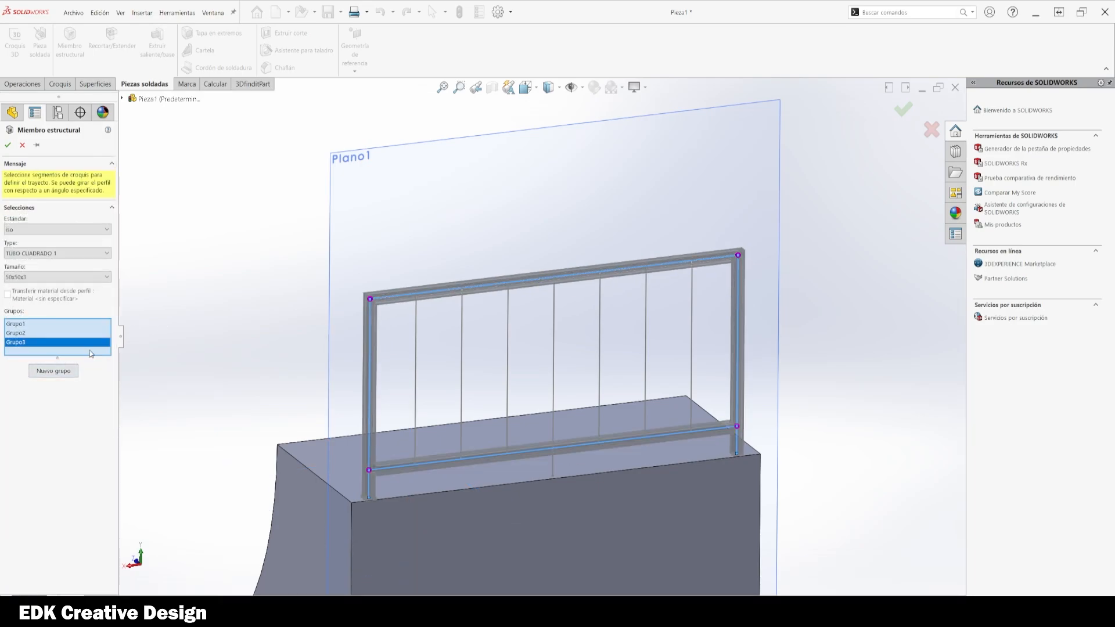
{"action": "left_click", "coordinate": [63, 277]}
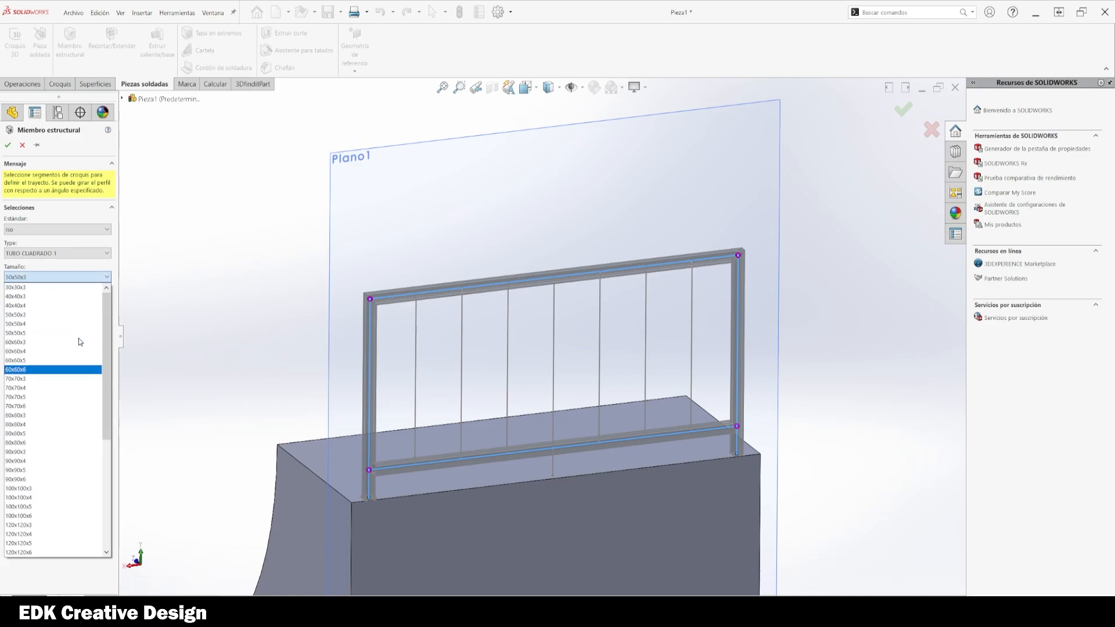
{"action": "left_click", "coordinate": [59, 297]}
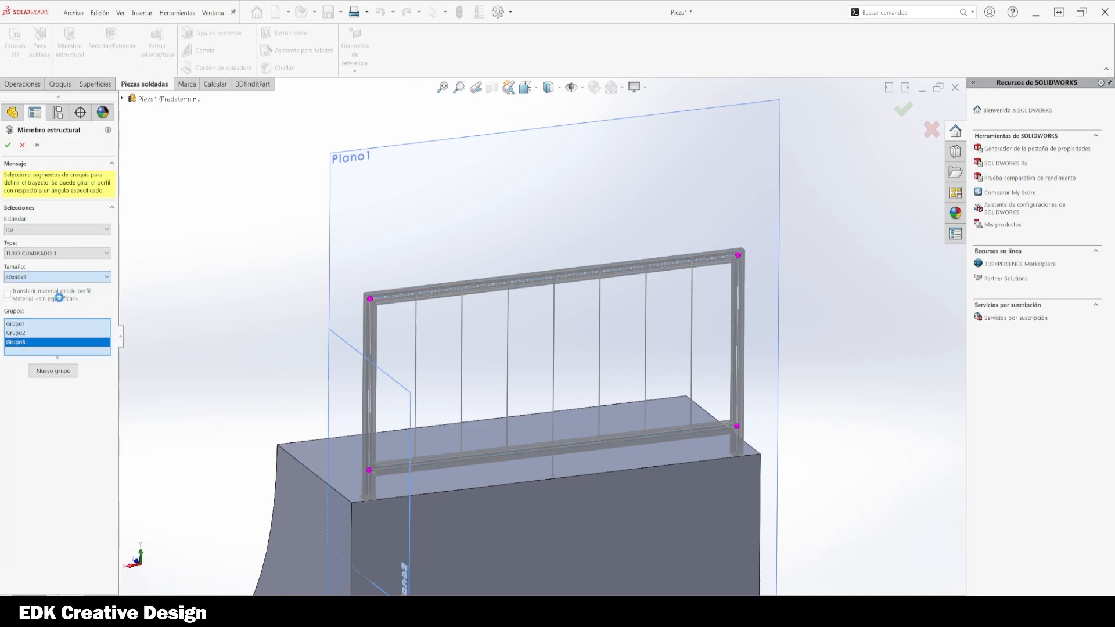
{"action": "left_click", "coordinate": [416, 376]}
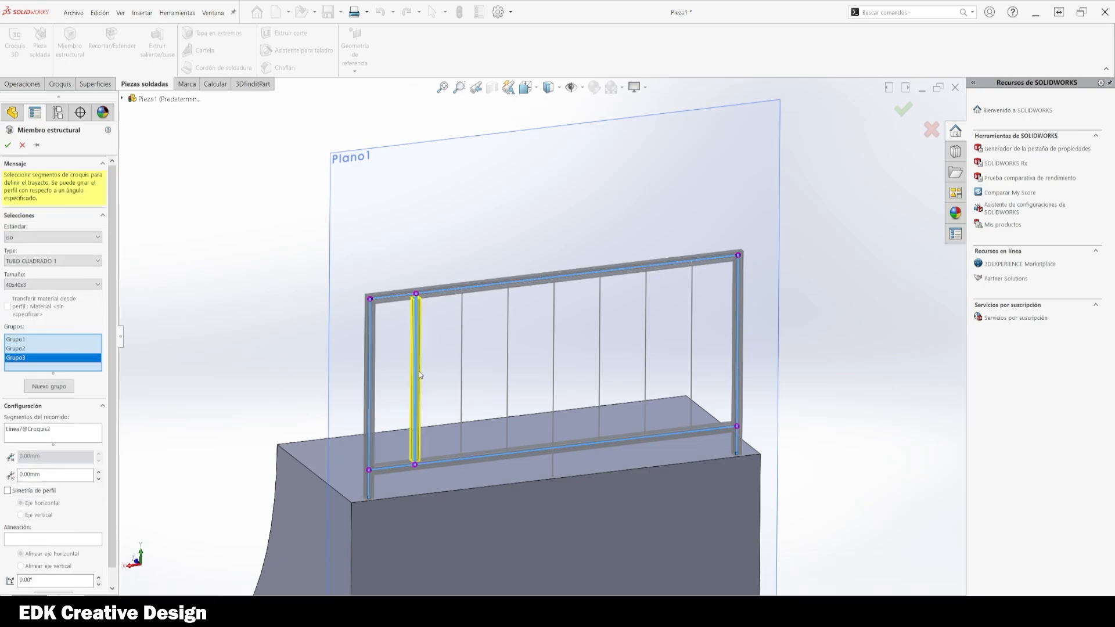
{"action": "left_click", "coordinate": [461, 371]}
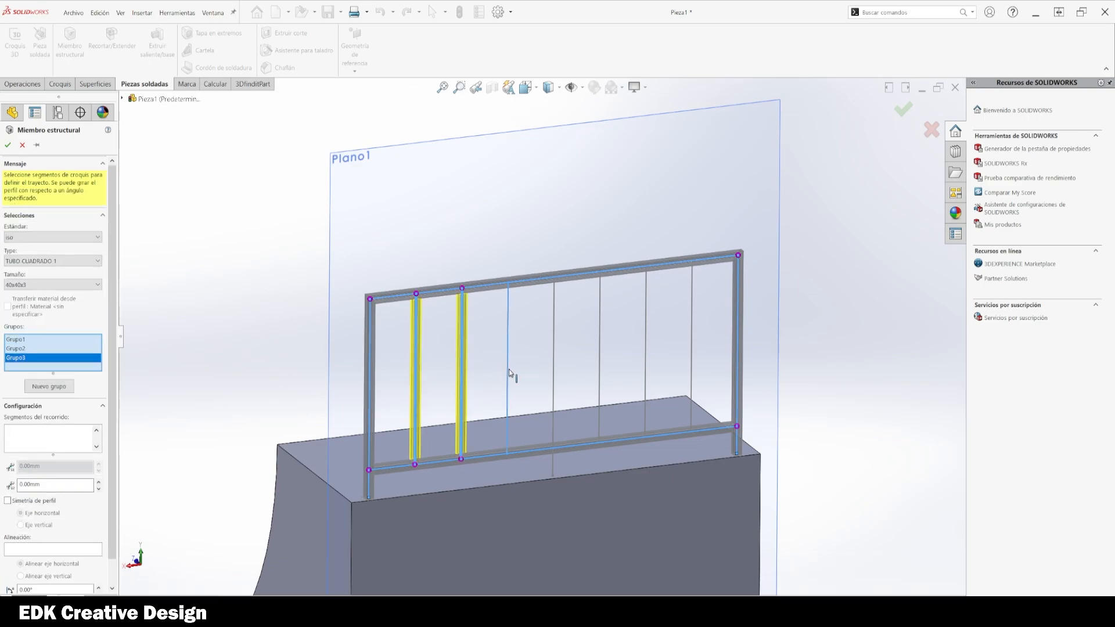
{"action": "left_click", "coordinate": [509, 373]}
{"action": "left_click", "coordinate": [601, 360]}
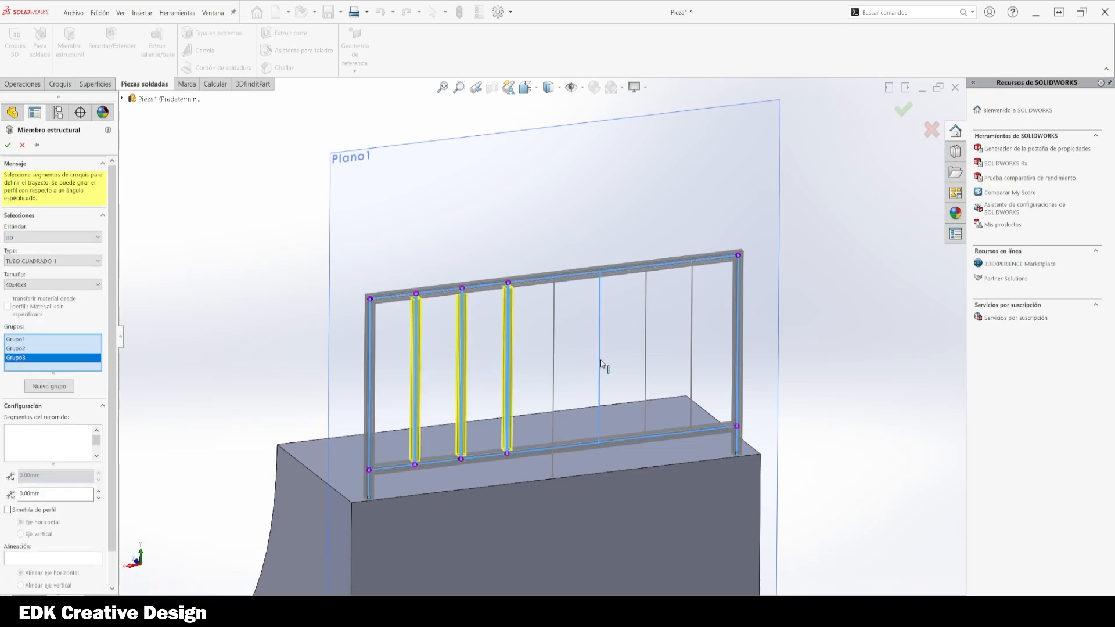
{"action": "left_click", "coordinate": [645, 356]}
{"action": "left_click", "coordinate": [692, 352]}
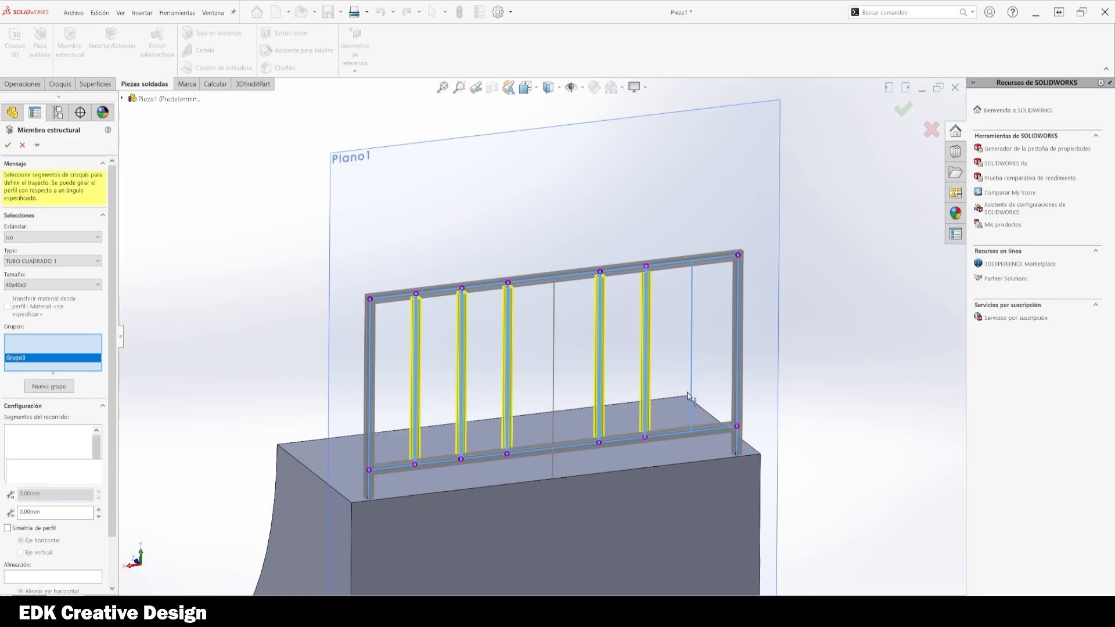
- Try adding the central post line to the third group, and delete that group
{"action": "left_click", "coordinate": [34, 340]}
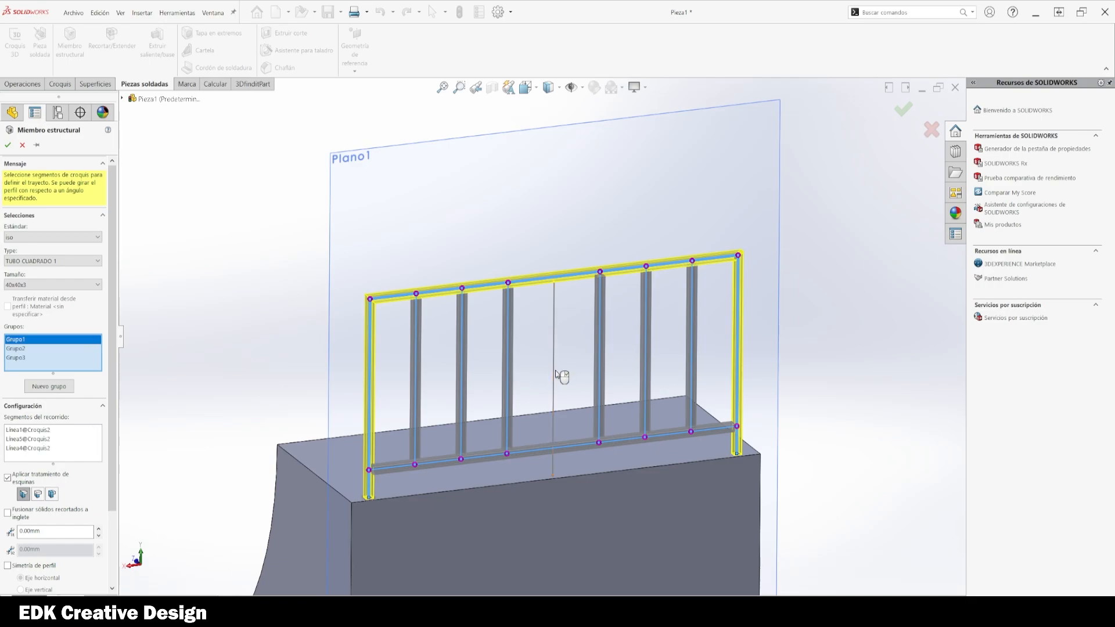
{"action": "left_click", "coordinate": [43, 348]}
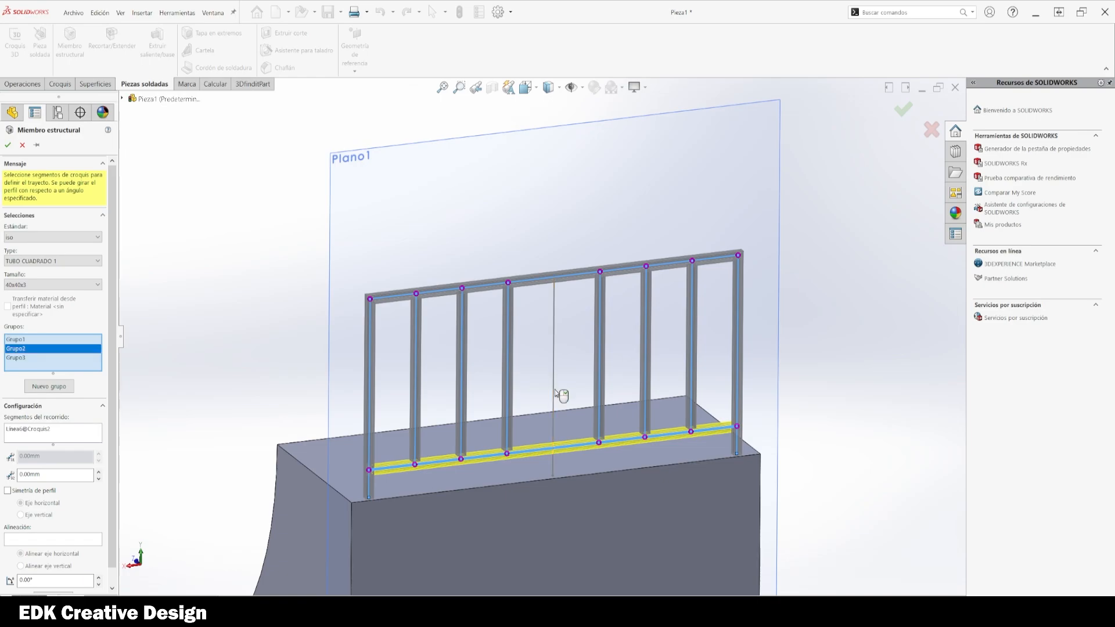
{"action": "left_click", "coordinate": [24, 357]}
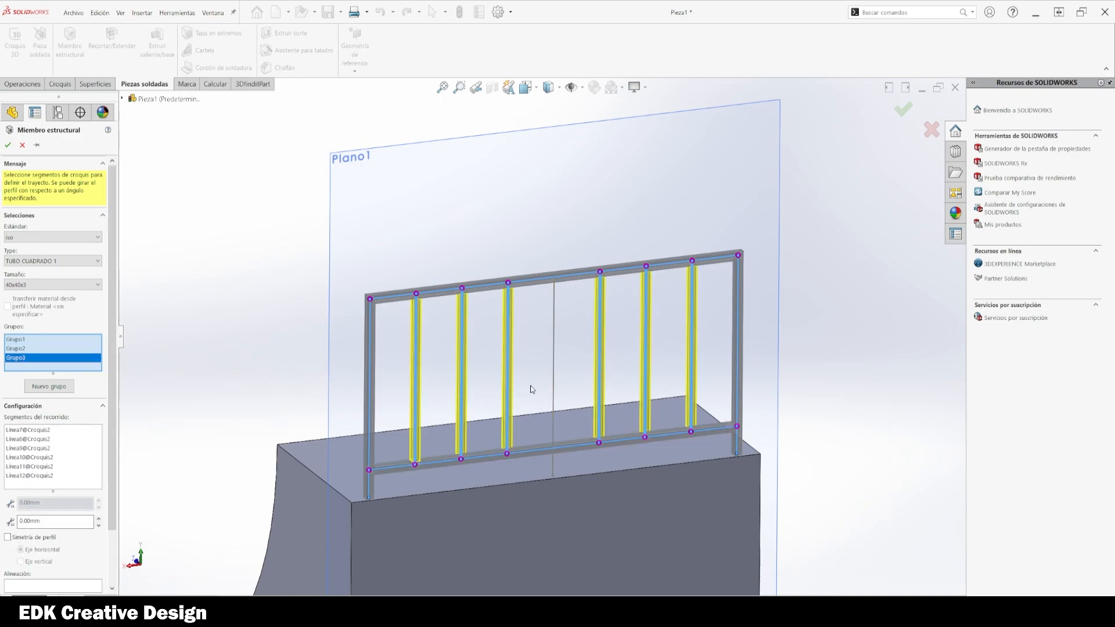
{"action": "left_click", "coordinate": [553, 382]}
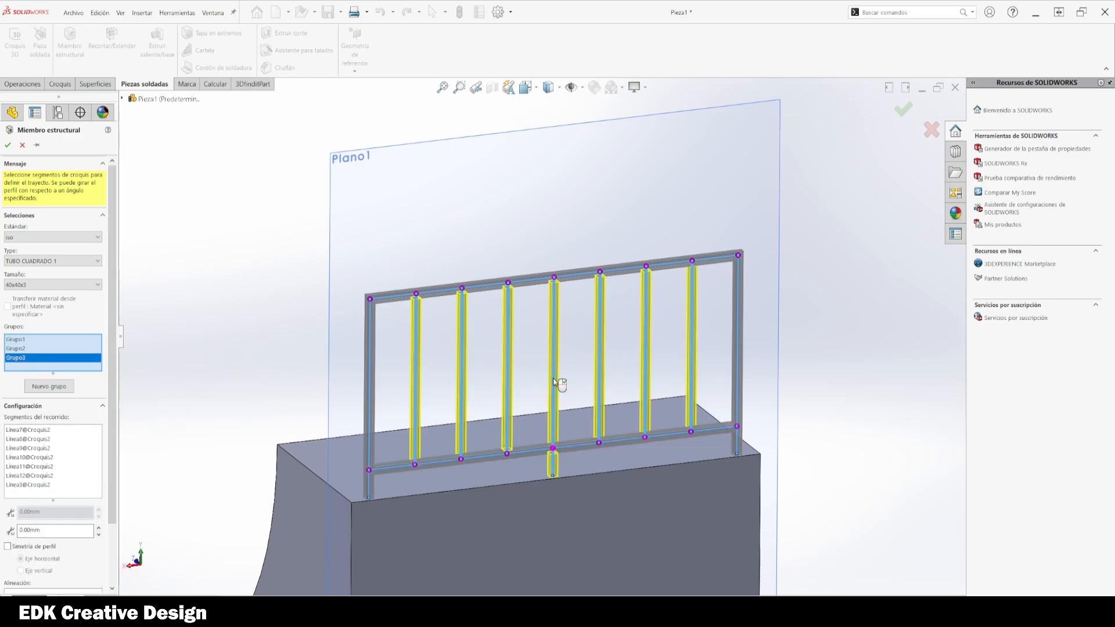
{"action": "scroll", "coordinate": [552, 433], "scroll_direction": "down", "scroll_amount": 5}
{"action": "scroll", "coordinate": [550, 437], "scroll_direction": "up", "scroll_amount": 3}
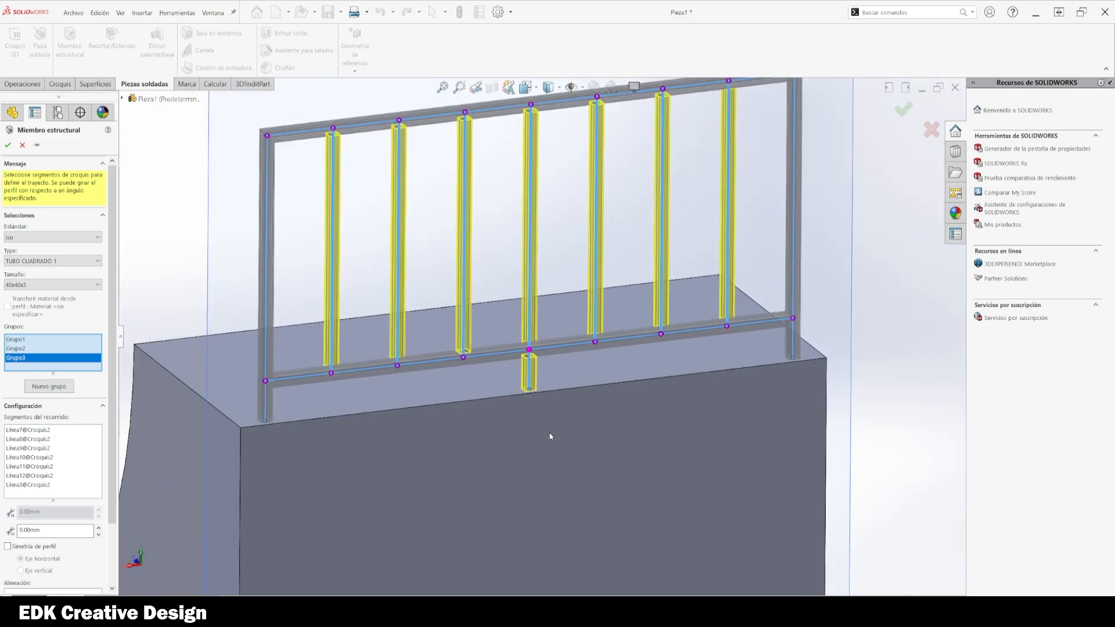
{"action": "scroll", "coordinate": [518, 385], "scroll_direction": "up", "scroll_amount": 3}
{"action": "scroll", "coordinate": [542, 226], "scroll_direction": "down", "scroll_amount": 3}
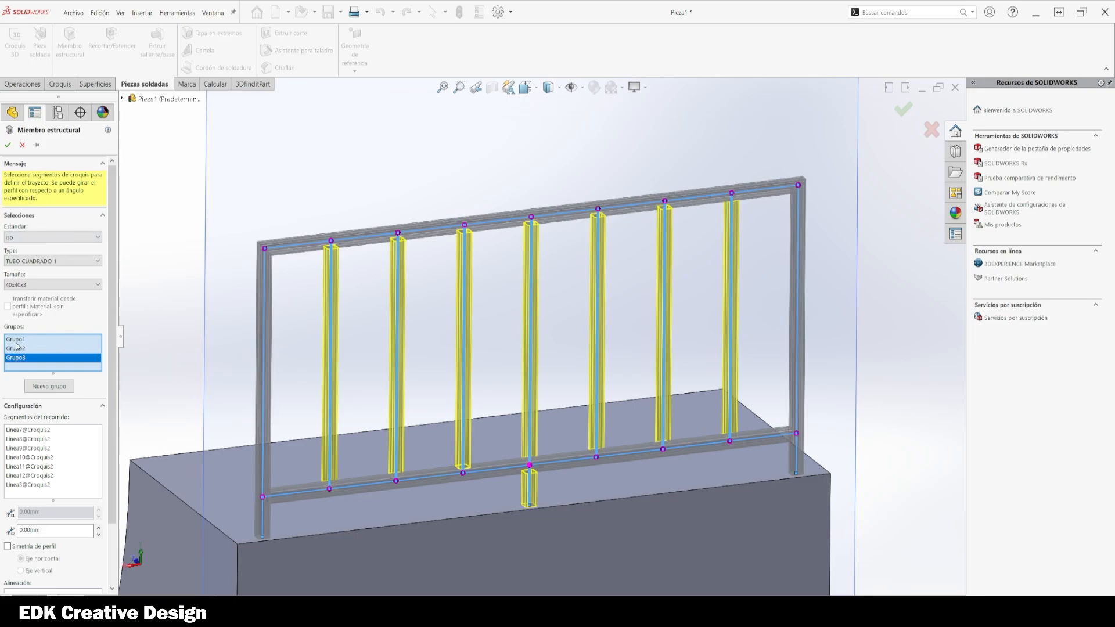
{"action": "right_click", "coordinate": [27, 359]}
{"action": "left_click", "coordinate": [51, 376]}
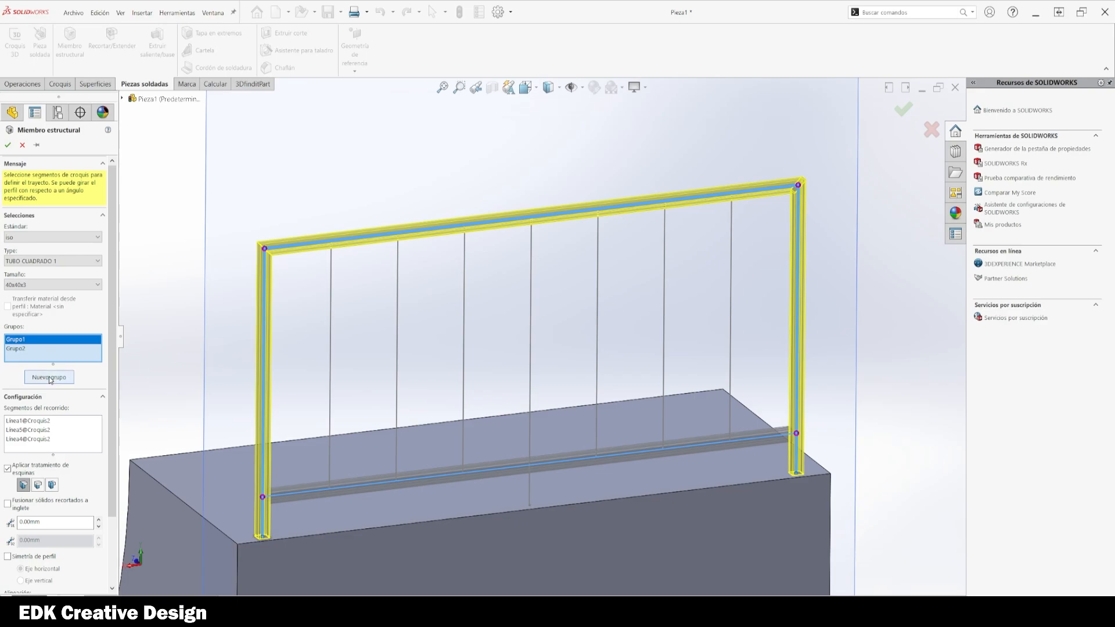
- Add a new group along the six vertical bar lines on both sides of the central post line
{"action": "left_click", "coordinate": [50, 378]}
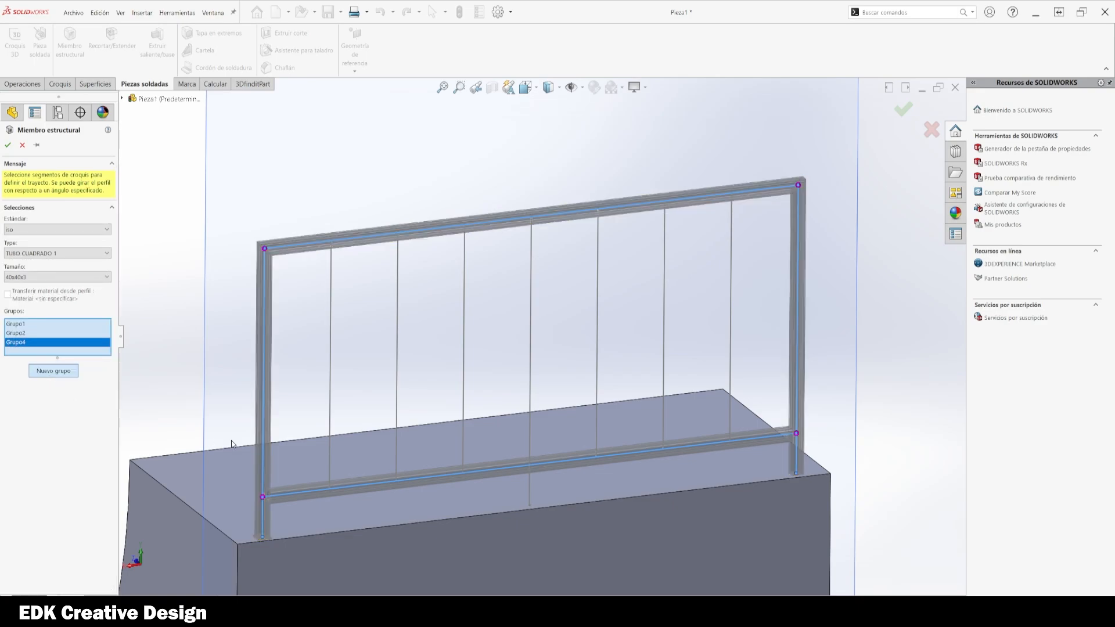
{"action": "left_click", "coordinate": [329, 404]}
{"action": "left_click", "coordinate": [398, 389]}
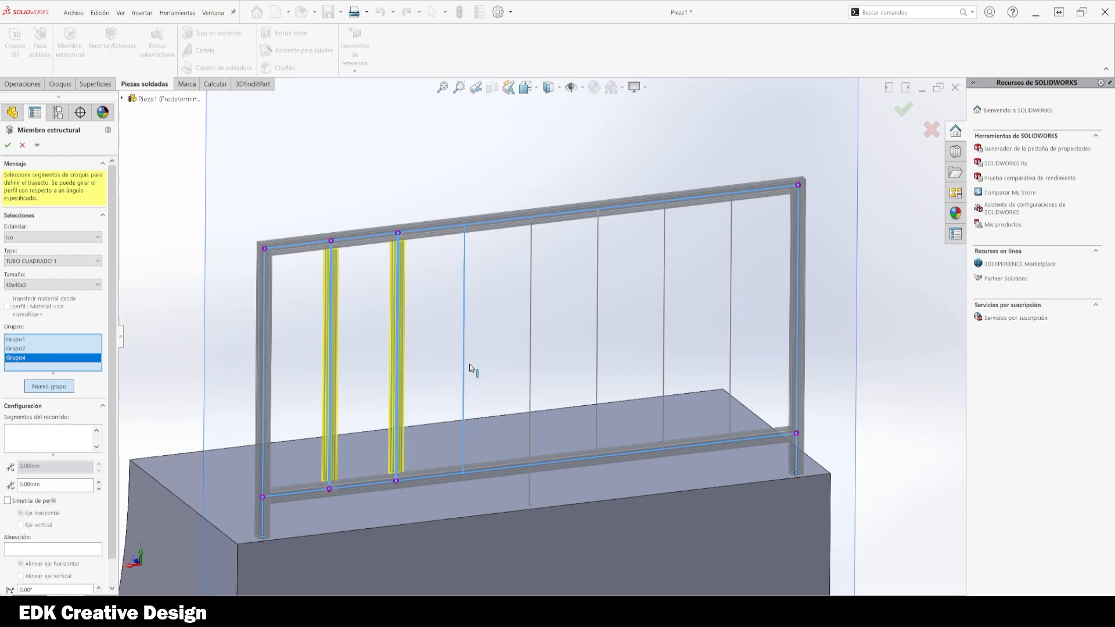
{"action": "left_click", "coordinate": [470, 366]}
{"action": "left_click", "coordinate": [598, 348]}
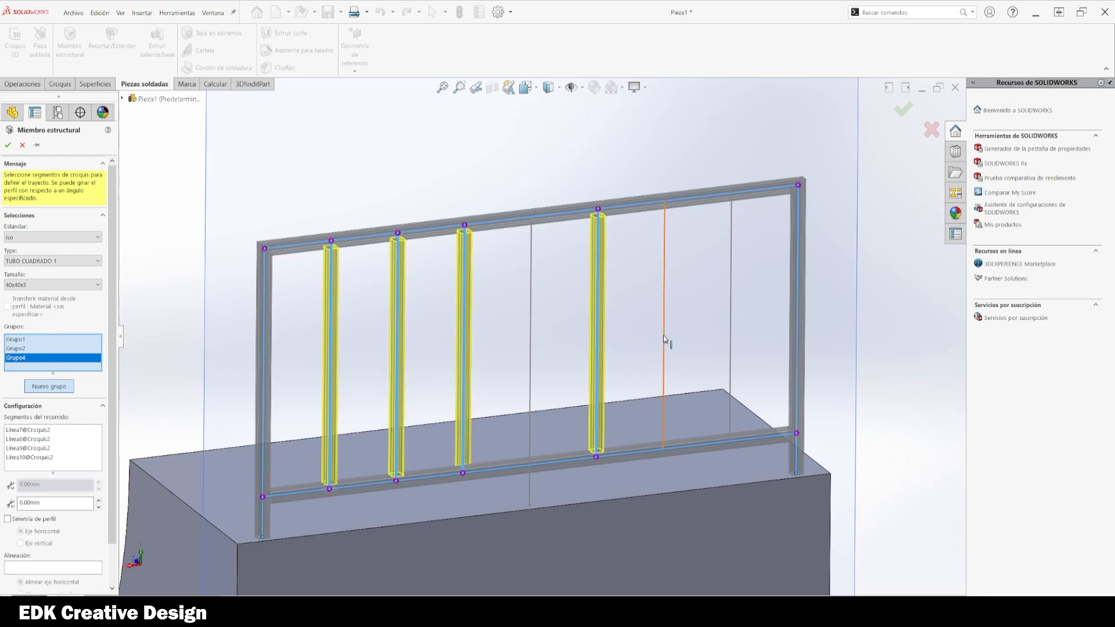
{"action": "left_click", "coordinate": [664, 338]}
{"action": "left_click", "coordinate": [730, 321]}
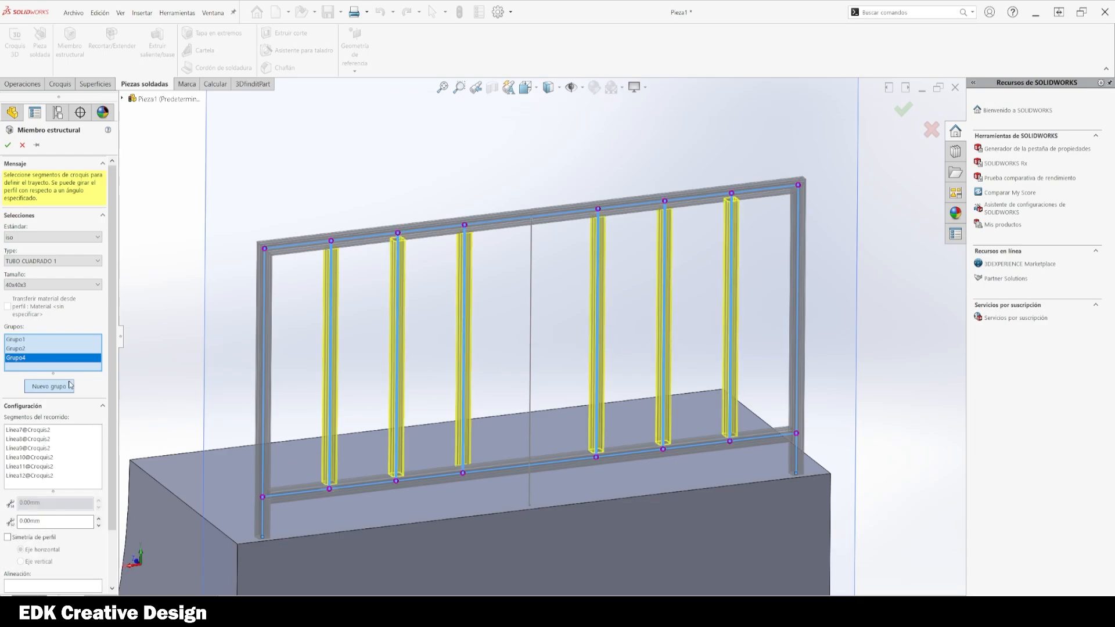
- Add a separate group along the central post line and set the tube size to 60x60x3
{"action": "left_click", "coordinate": [51, 388]}
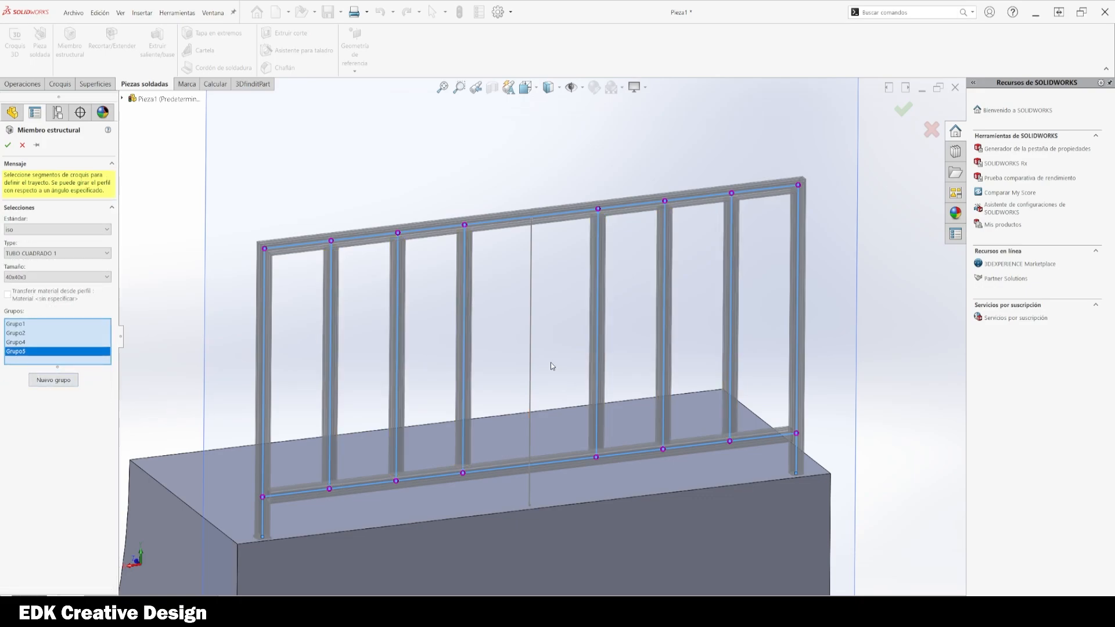
{"action": "left_click", "coordinate": [531, 359]}
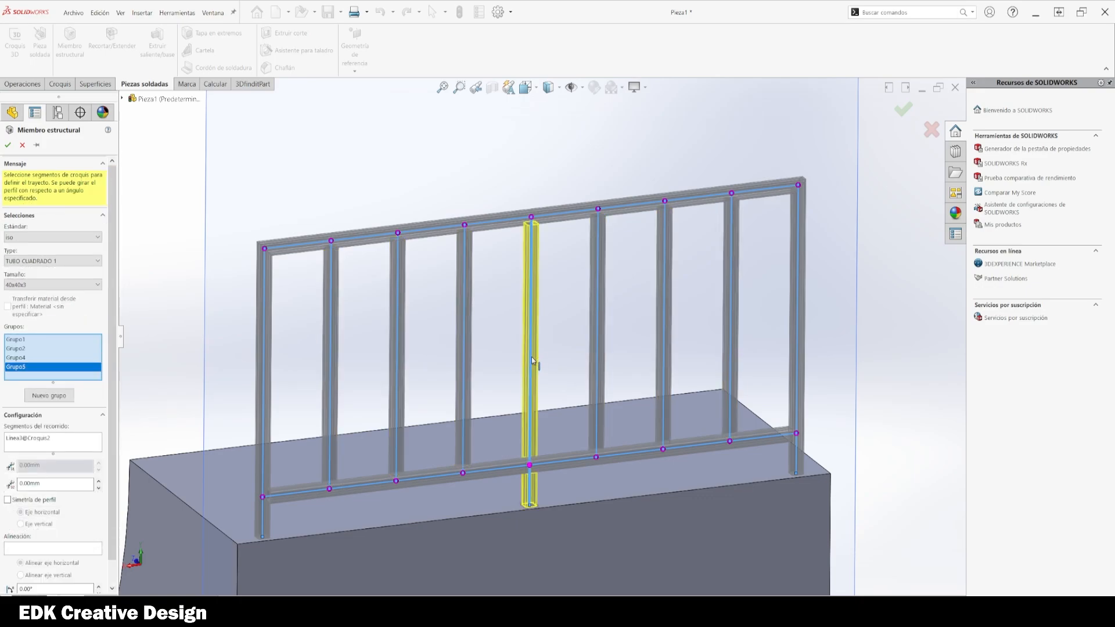
{"action": "left_click", "coordinate": [81, 284]}
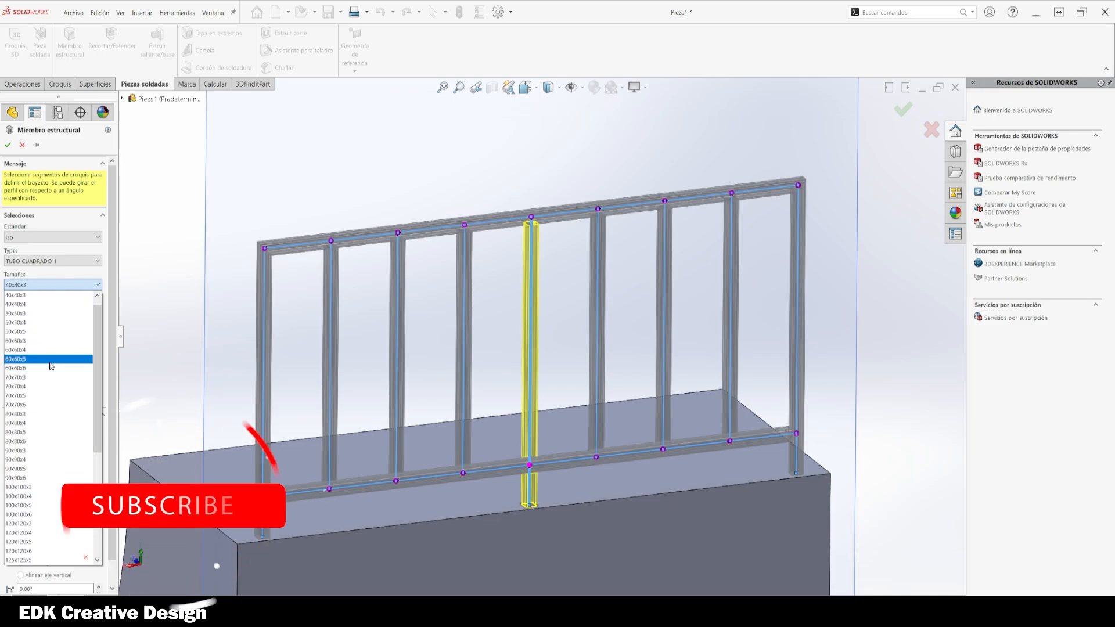
{"action": "left_click", "coordinate": [52, 340]}
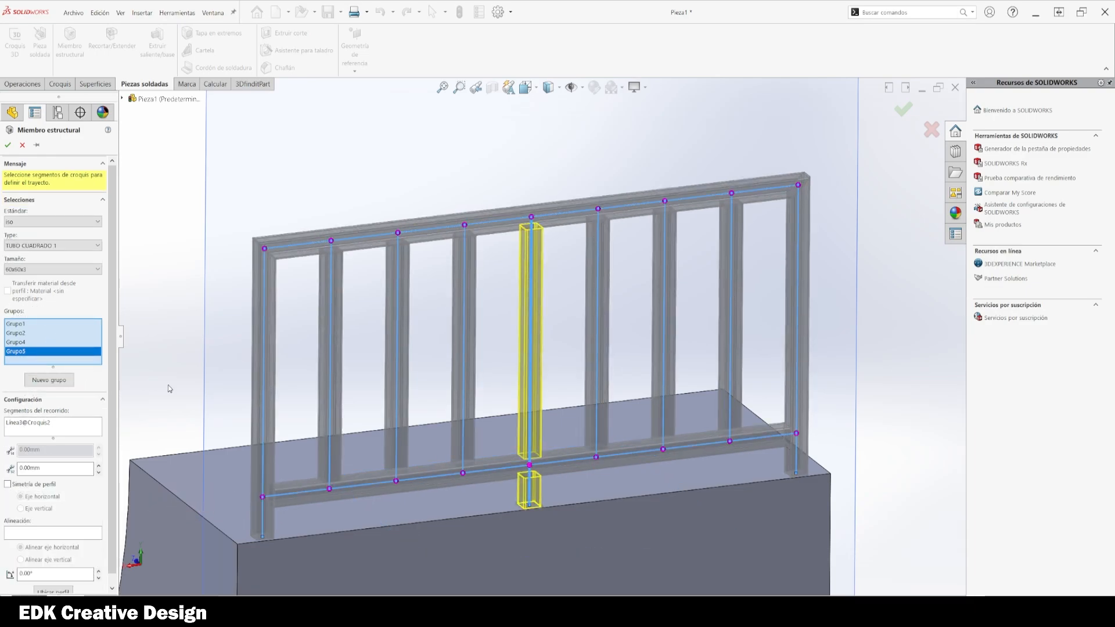
- Select the six-bar group and reapply the 60x60x3 tube size
{"action": "left_click", "coordinate": [40, 343]}
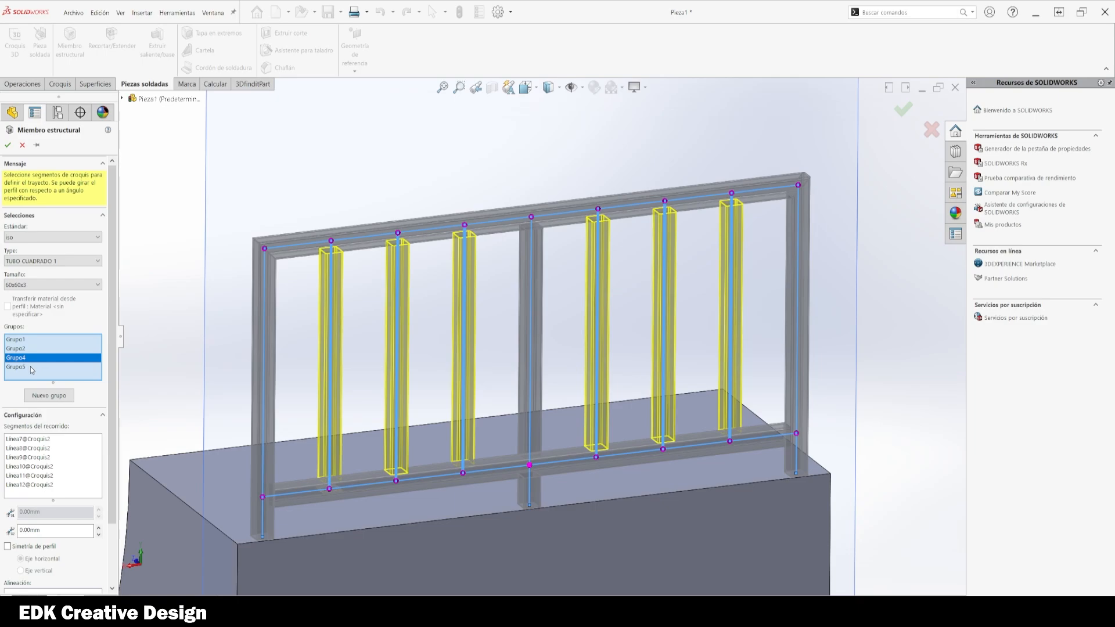
{"action": "left_click", "coordinate": [32, 367]}
{"action": "left_click", "coordinate": [28, 358]}
{"action": "left_click", "coordinate": [93, 284]}
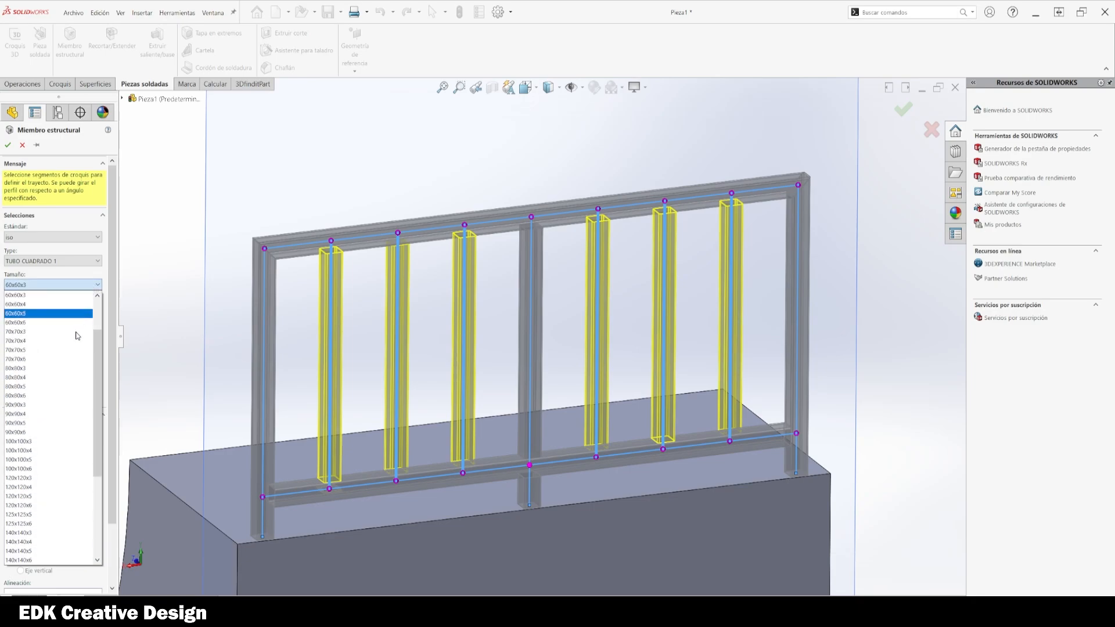
{"action": "scroll", "coordinate": [64, 366], "scroll_direction": "up", "scroll_amount": 1}
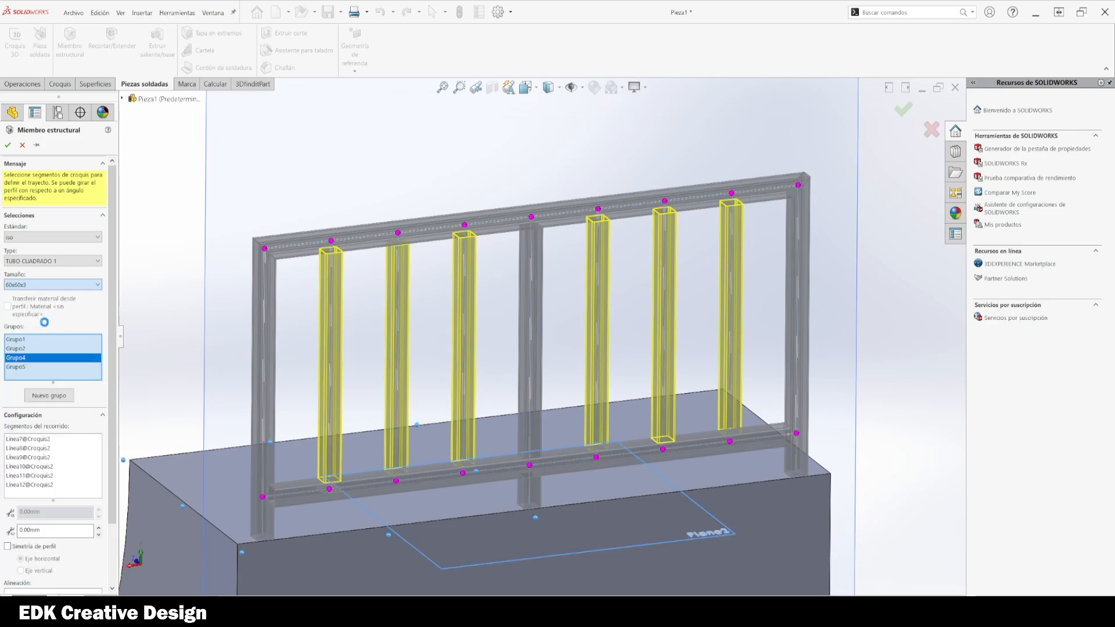
{"action": "left_click", "coordinate": [44, 322]}
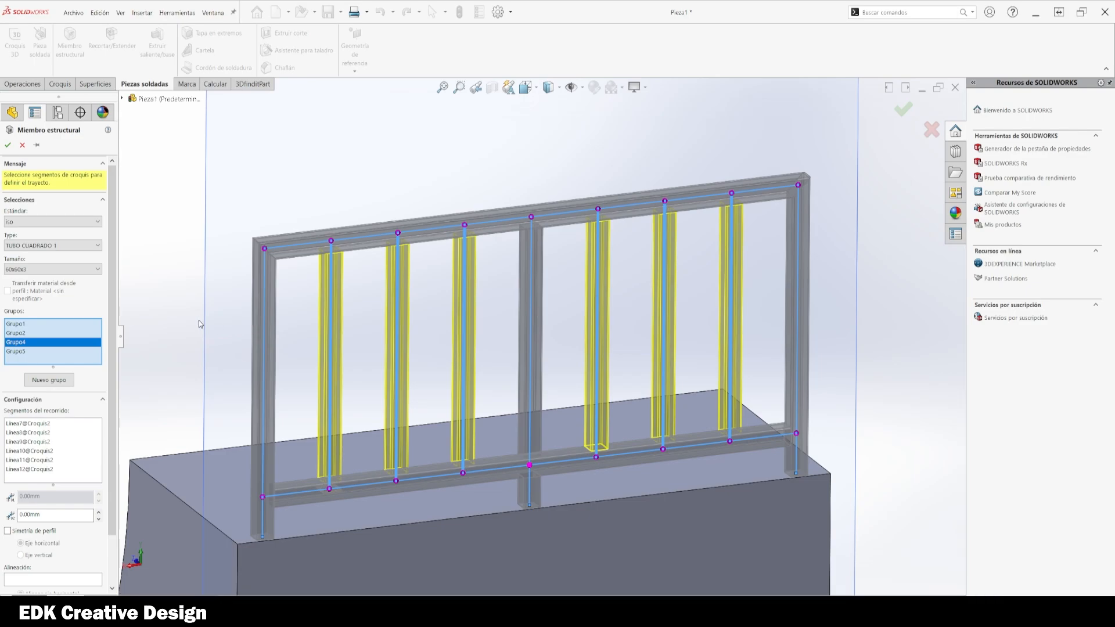
- Select the central post's group and accept the structural member with all its groups
{"action": "scroll", "coordinate": [240, 456], "scroll_direction": "up", "scroll_amount": 3}
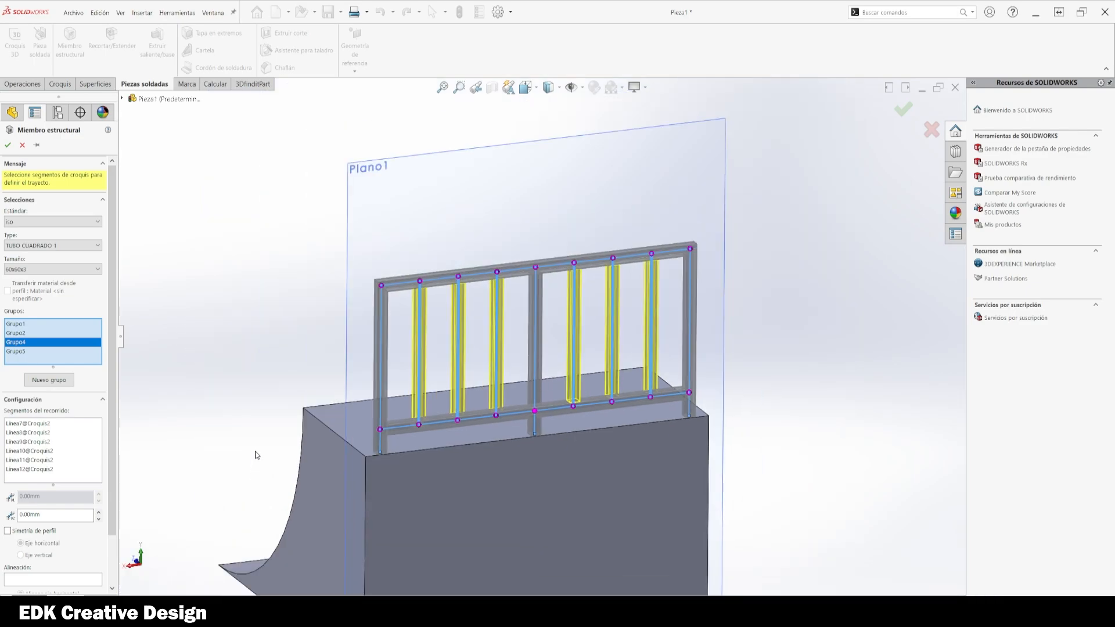
{"action": "left_click", "coordinate": [33, 351]}
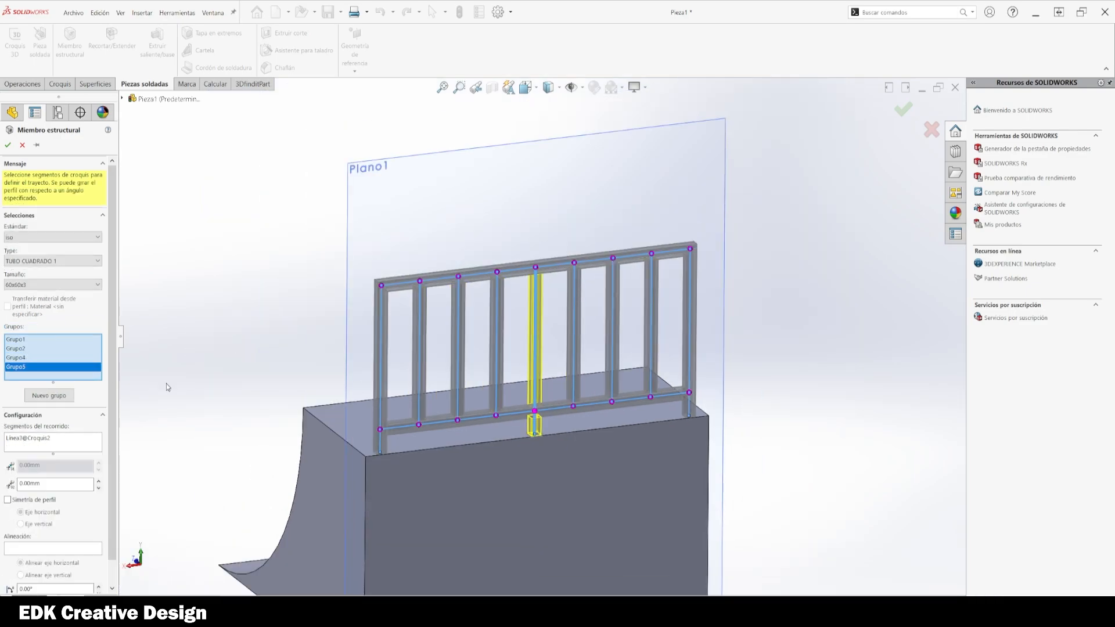
{"action": "scroll", "coordinate": [549, 416], "scroll_direction": "down", "scroll_amount": 3}
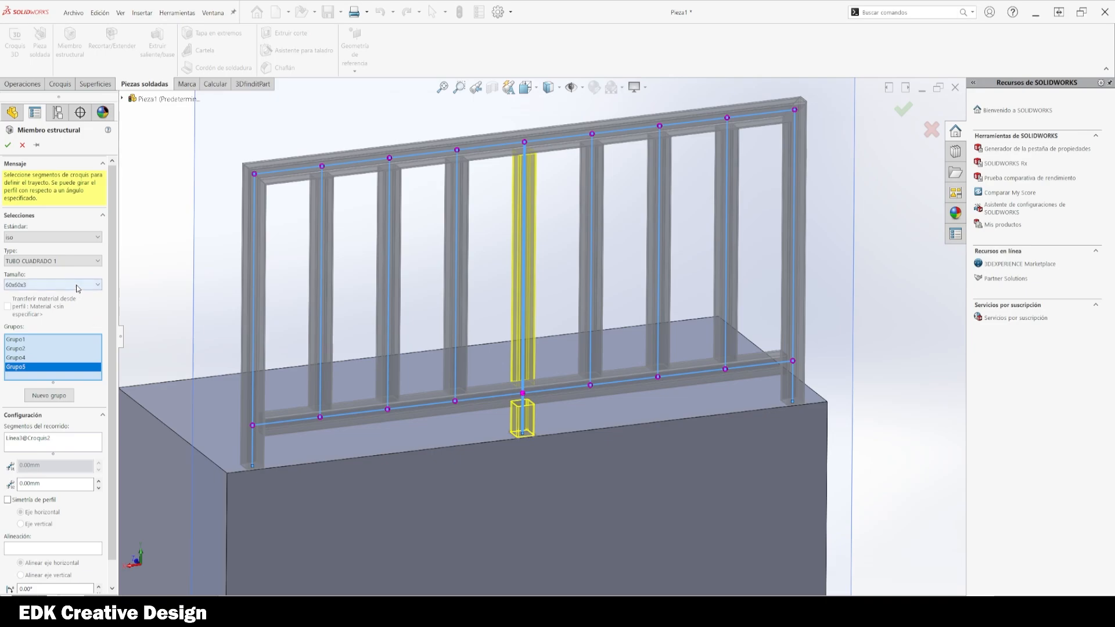
{"action": "left_click", "coordinate": [7, 145]}
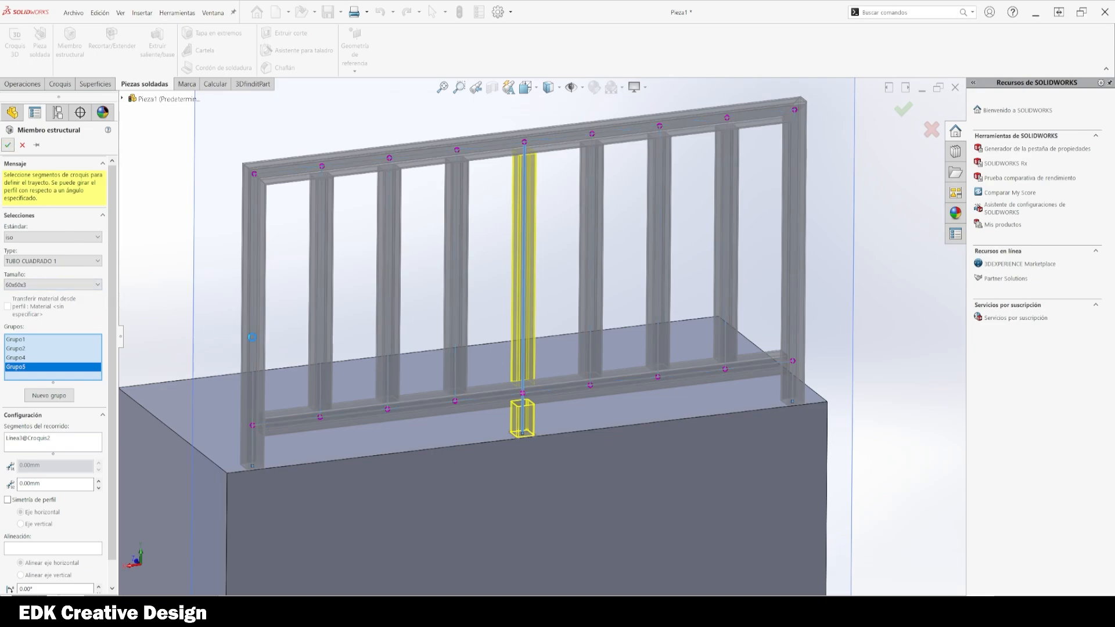
- Edit the railing's square-tube structural member and set its size to 50x50x3
{"action": "middle_click_drag", "start_coordinate": [493, 418], "coordinate": [532, 459]}
{"action": "left_click", "coordinate": [56, 295]}
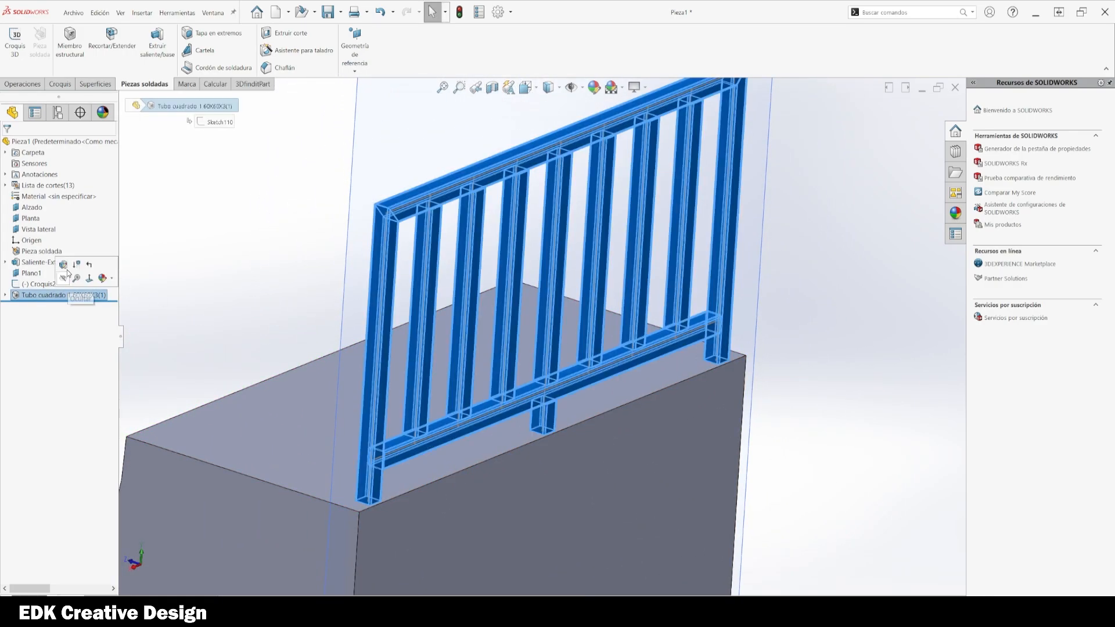
{"action": "double_click", "coordinate": [48, 297]}
{"action": "left_click", "coordinate": [58, 286]}
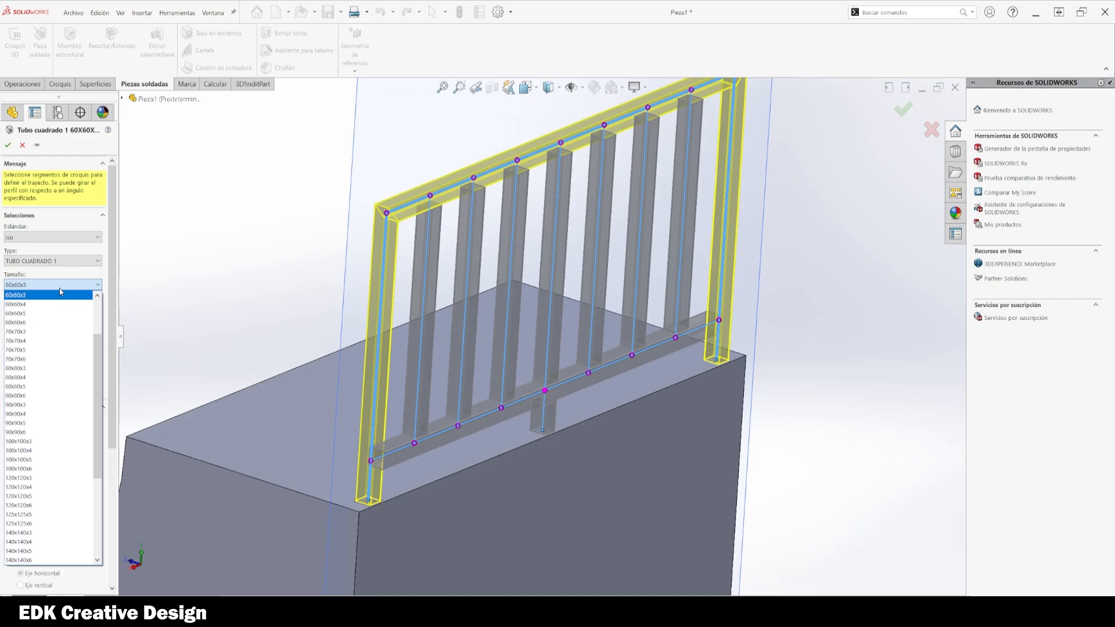
{"action": "scroll", "coordinate": [61, 374], "scroll_direction": "up", "scroll_amount": 2}
{"action": "scroll", "coordinate": [63, 378], "scroll_direction": "up", "scroll_amount": 1}
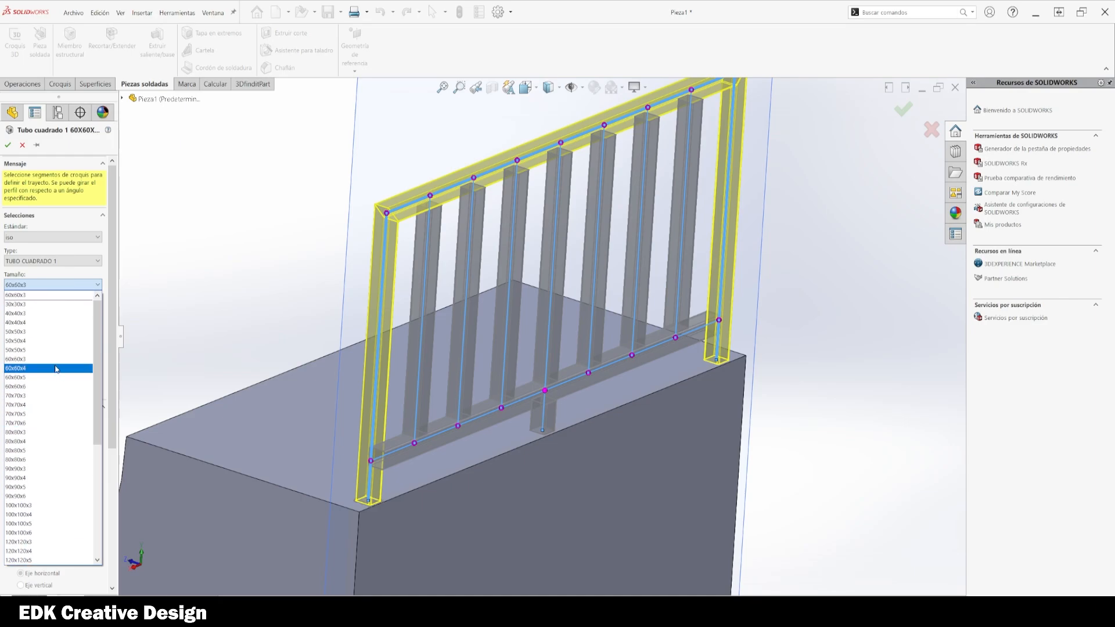
{"action": "left_click", "coordinate": [32, 332]}
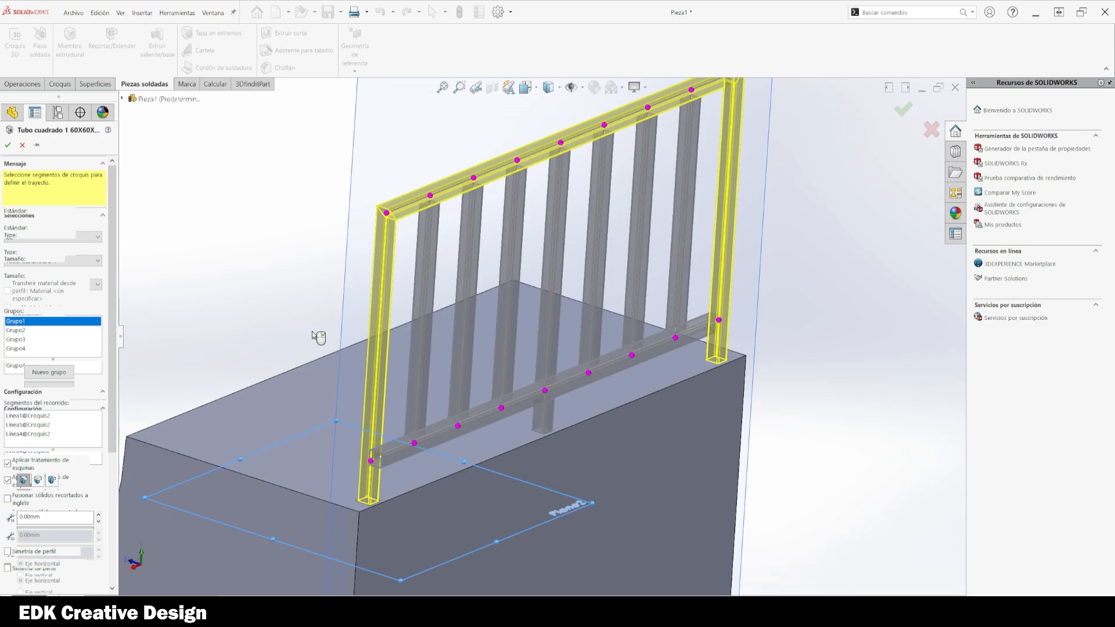
{"action": "left_click", "coordinate": [9, 146]}
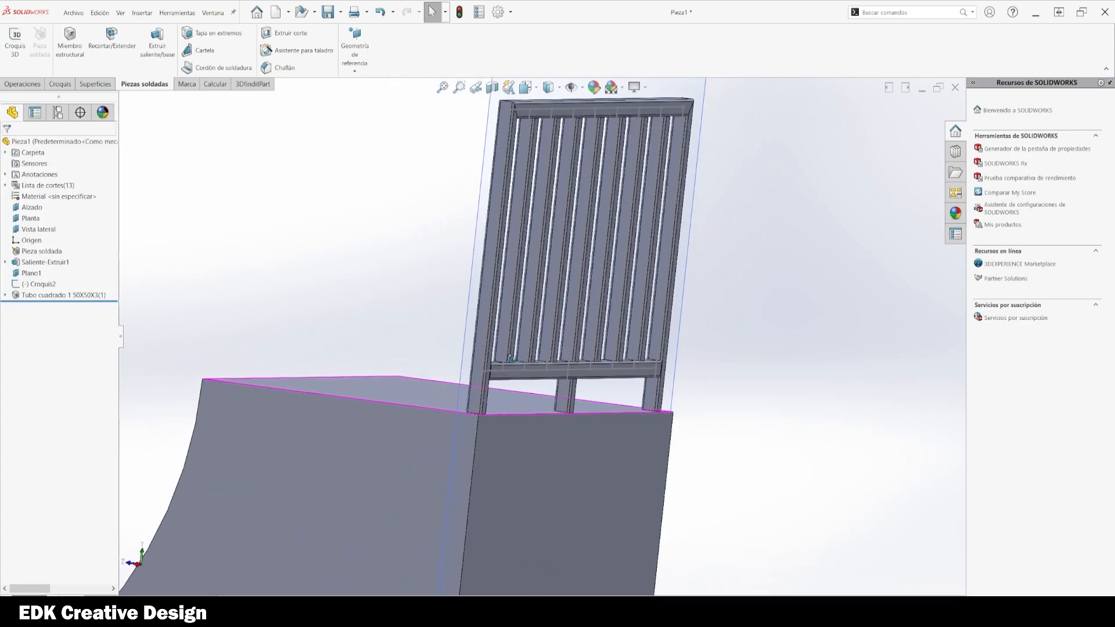
- Examine the completed railing and how its posts sit on the ramp deck from several angles
{"action": "middle_click_drag", "start_coordinate": [511, 358], "coordinate": [589, 440]}
{"action": "scroll", "coordinate": [628, 428], "scroll_direction": "up", "scroll_amount": 3}
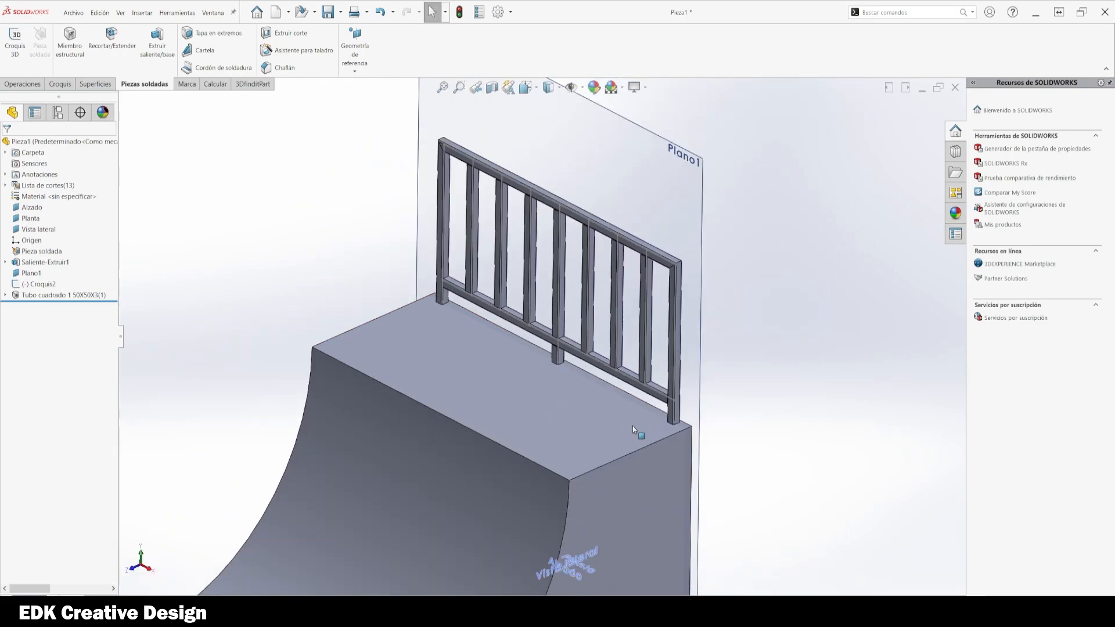
{"action": "scroll", "coordinate": [664, 278], "scroll_direction": "down", "scroll_amount": 3}
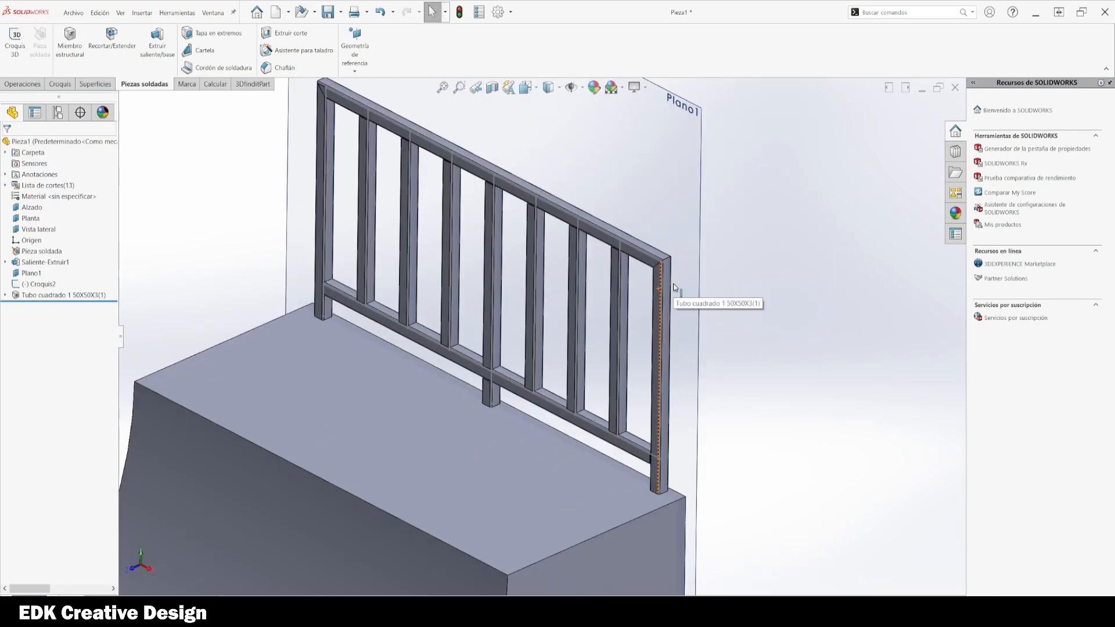
{"action": "scroll", "coordinate": [668, 296], "scroll_direction": "up", "scroll_amount": 2}
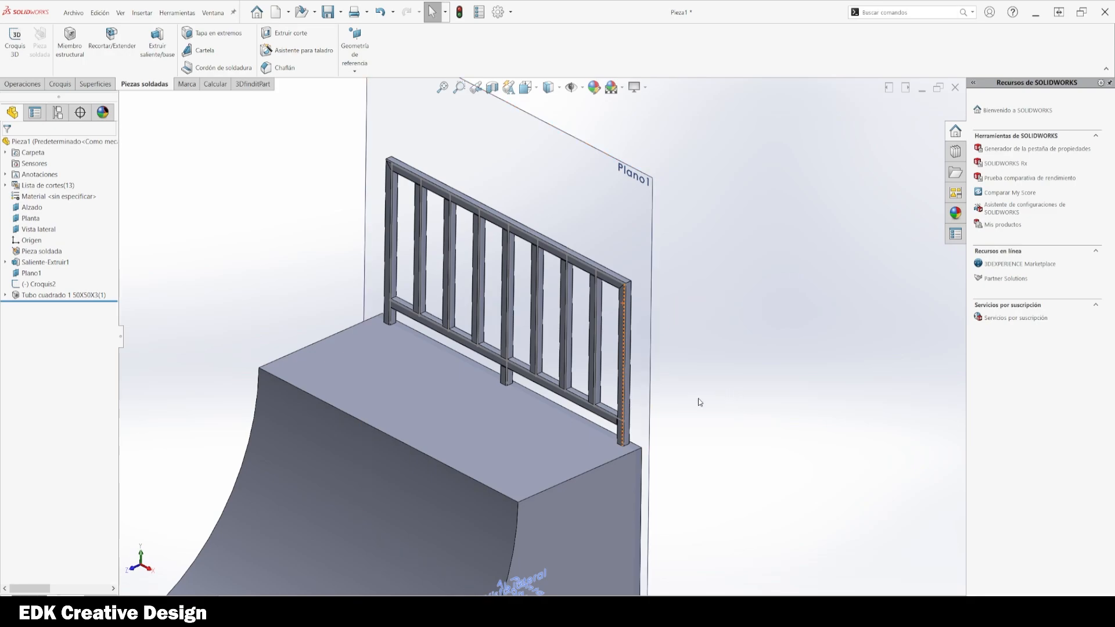
{"action": "middle_click_drag", "start_coordinate": [699, 401], "coordinate": [672, 383]}
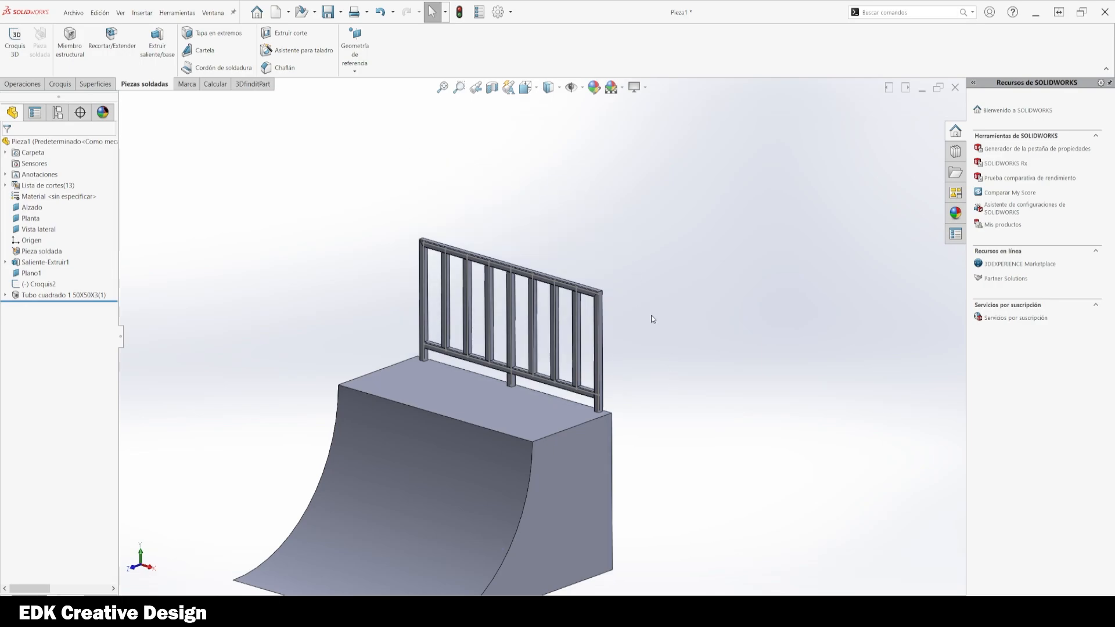
{"action": "key", "text": "z"}
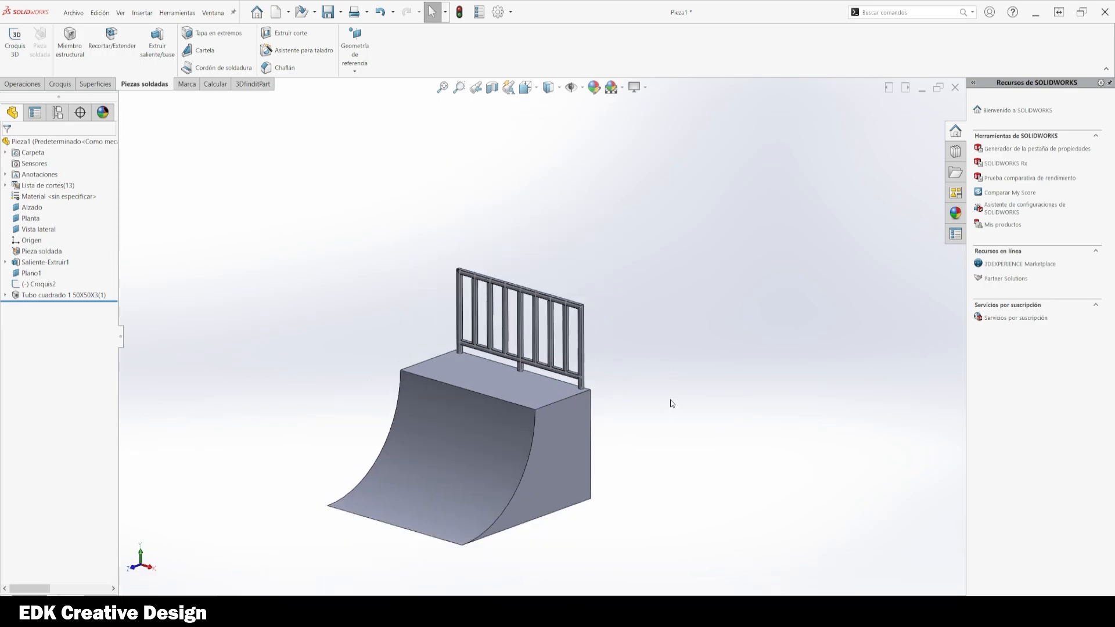
{"action": "scroll", "coordinate": [570, 386], "scroll_direction": "down", "scroll_amount": 5}
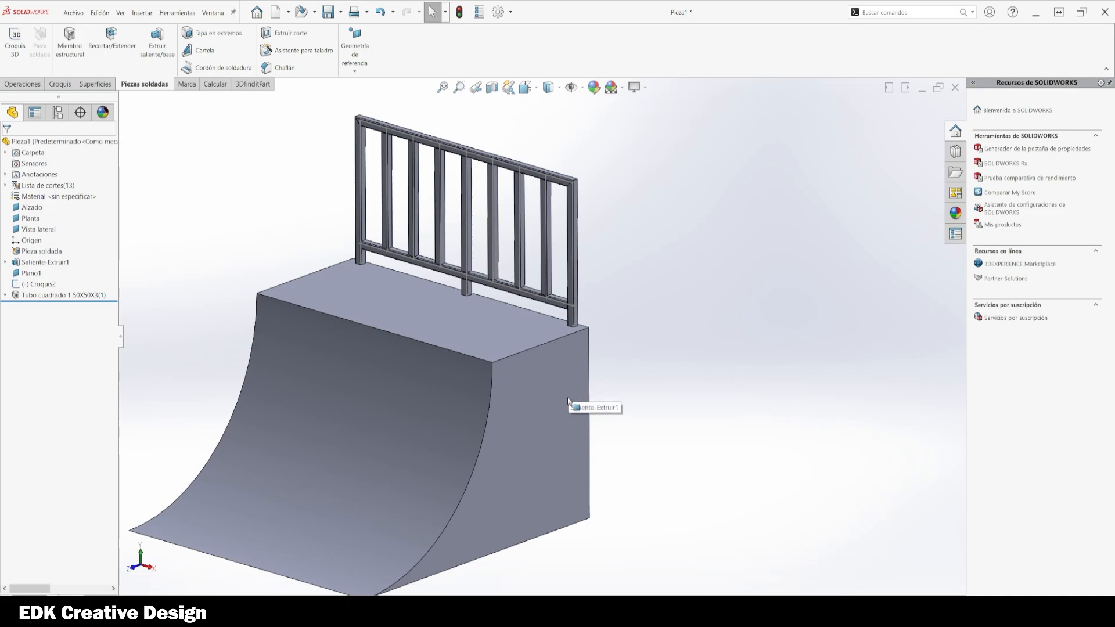
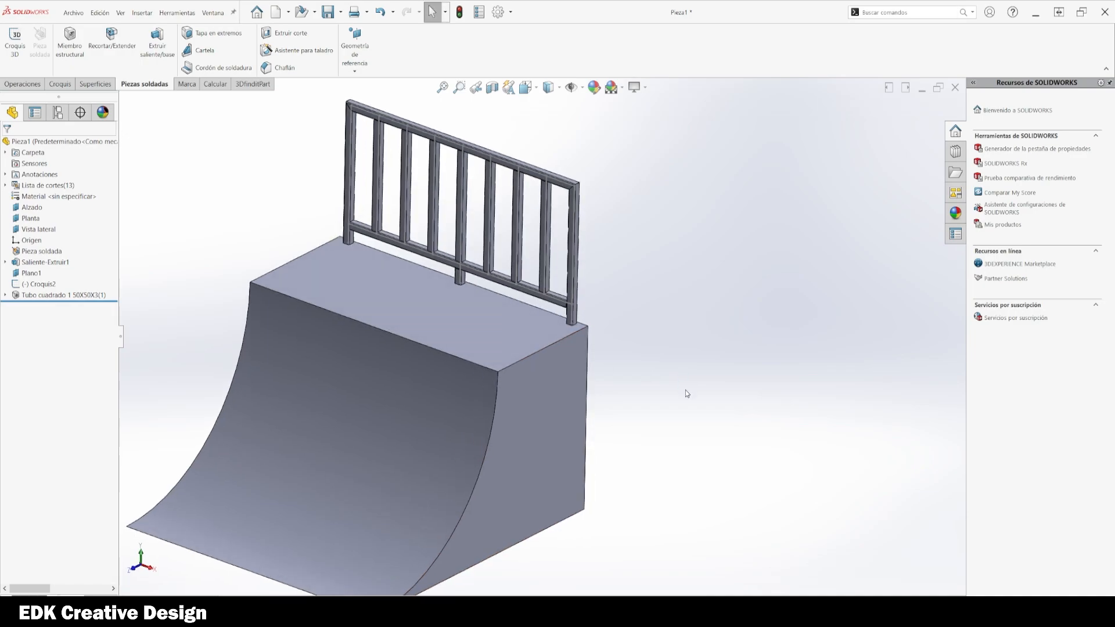
{"action": "key", "text": "f"}
{"action": "scroll", "coordinate": [632, 167], "scroll_direction": "down", "scroll_amount": 3}
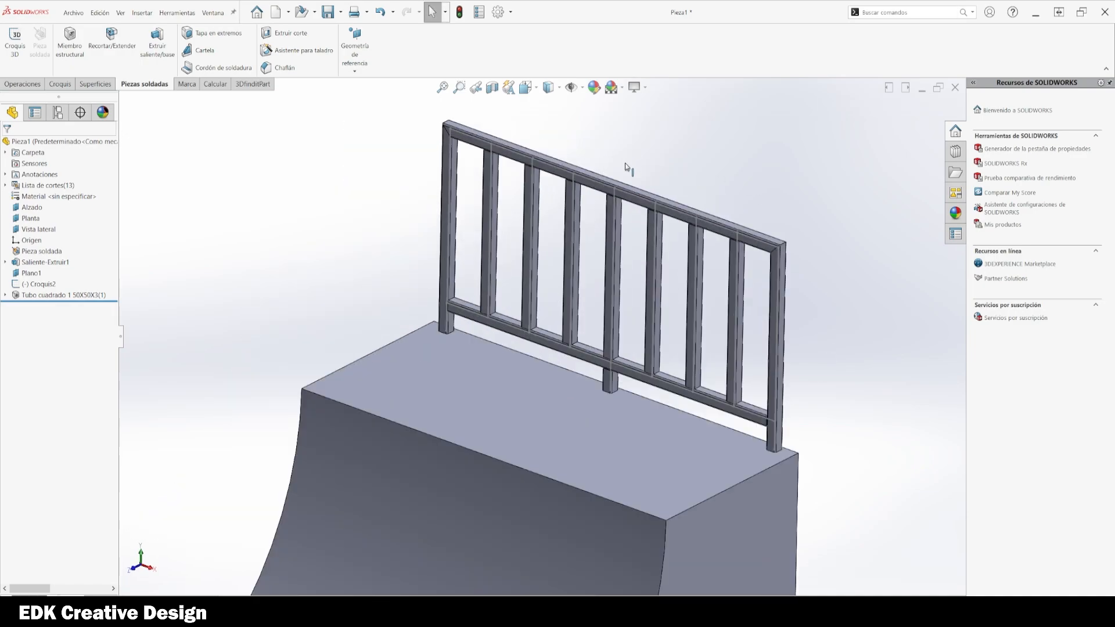
{"action": "scroll", "coordinate": [441, 327], "scroll_direction": "down", "scroll_amount": 5}
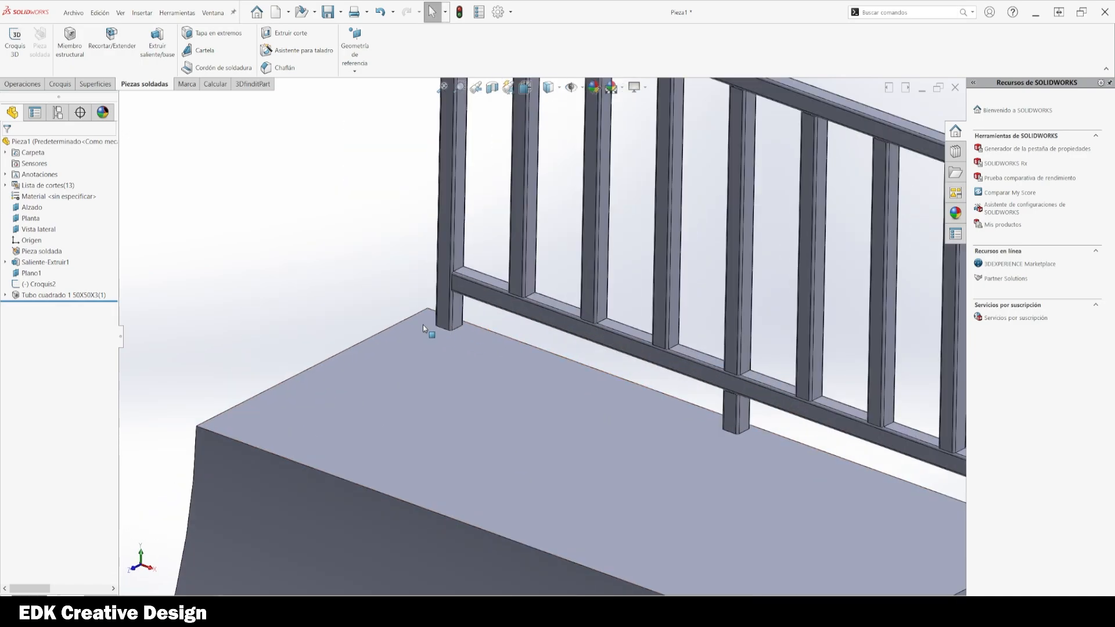
- Open a new sketch on the ramp's side face that shows the curved profile
{"action": "middle_click_drag", "start_coordinate": [487, 327], "coordinate": [537, 291]}
{"action": "scroll", "coordinate": [536, 291], "scroll_direction": "up", "scroll_amount": 5}
{"action": "middle_click_drag", "start_coordinate": [582, 398], "coordinate": [671, 385]}
{"action": "scroll", "coordinate": [554, 389], "scroll_direction": "down", "scroll_amount": 8}
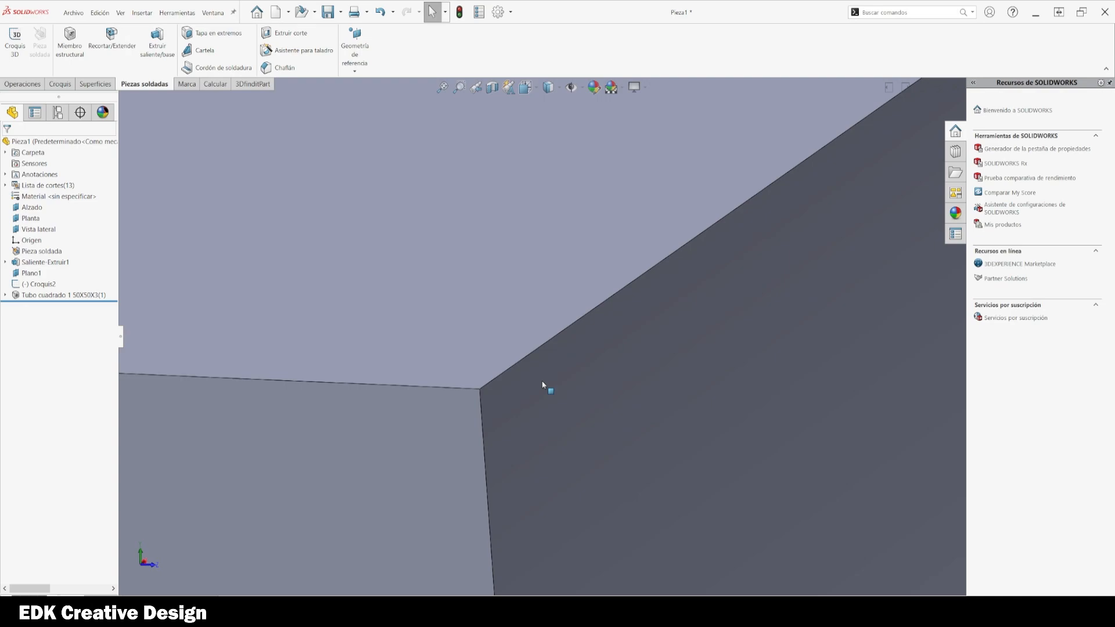
{"action": "left_click", "coordinate": [466, 397]}
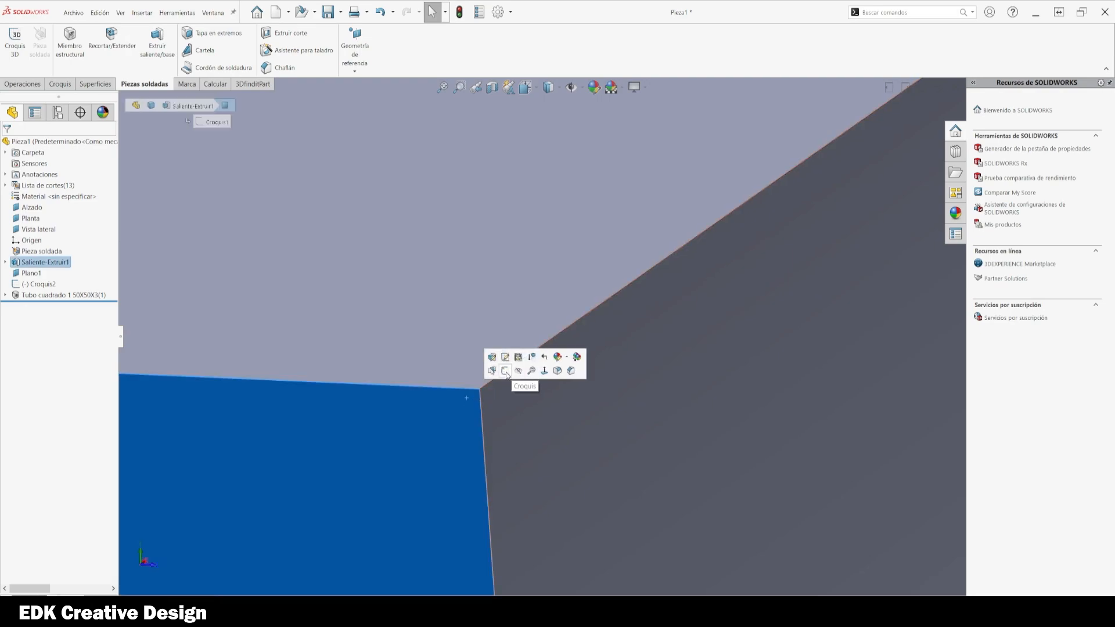
{"action": "left_click", "coordinate": [505, 372]}
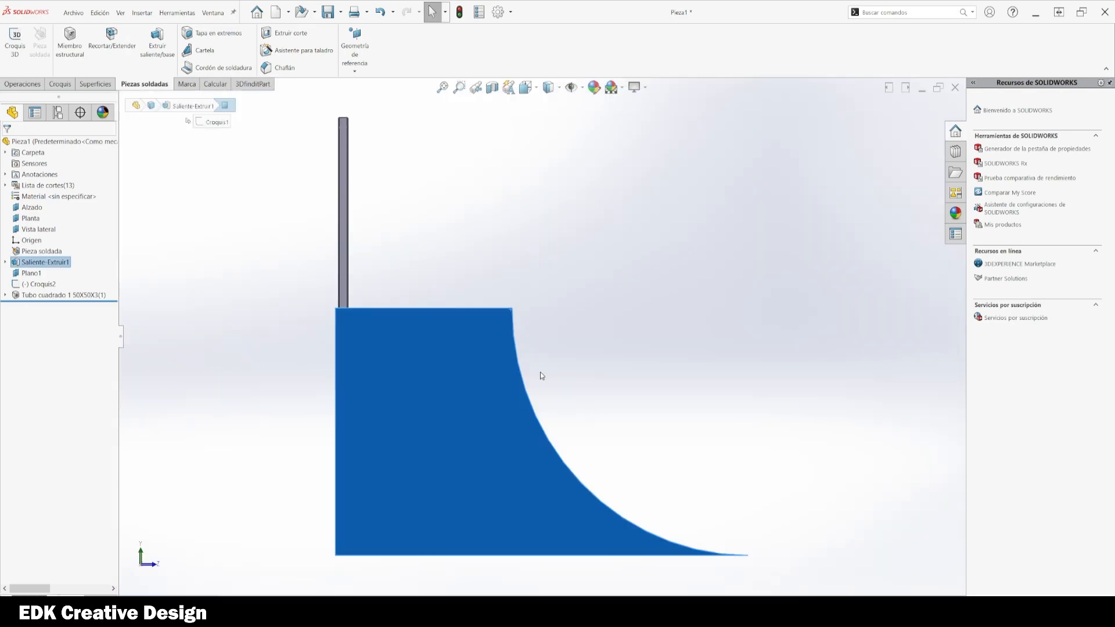
{"action": "scroll", "coordinate": [513, 305], "scroll_direction": "down", "scroll_amount": 6}
{"action": "left_click", "coordinate": [523, 346]}
{"action": "left_click", "coordinate": [524, 347]}
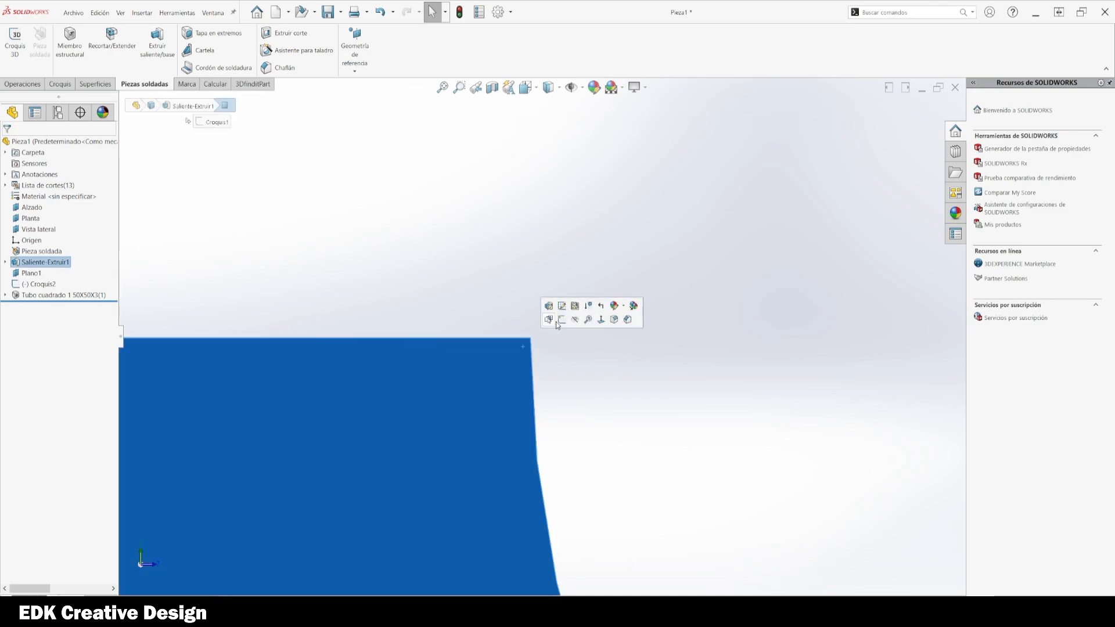
{"action": "left_click", "coordinate": [560, 320]}
{"action": "scroll", "coordinate": [561, 347], "scroll_direction": "down", "scroll_amount": 5}
{"action": "right_click_drag", "start_coordinate": [516, 337], "coordinate": [508, 312]}
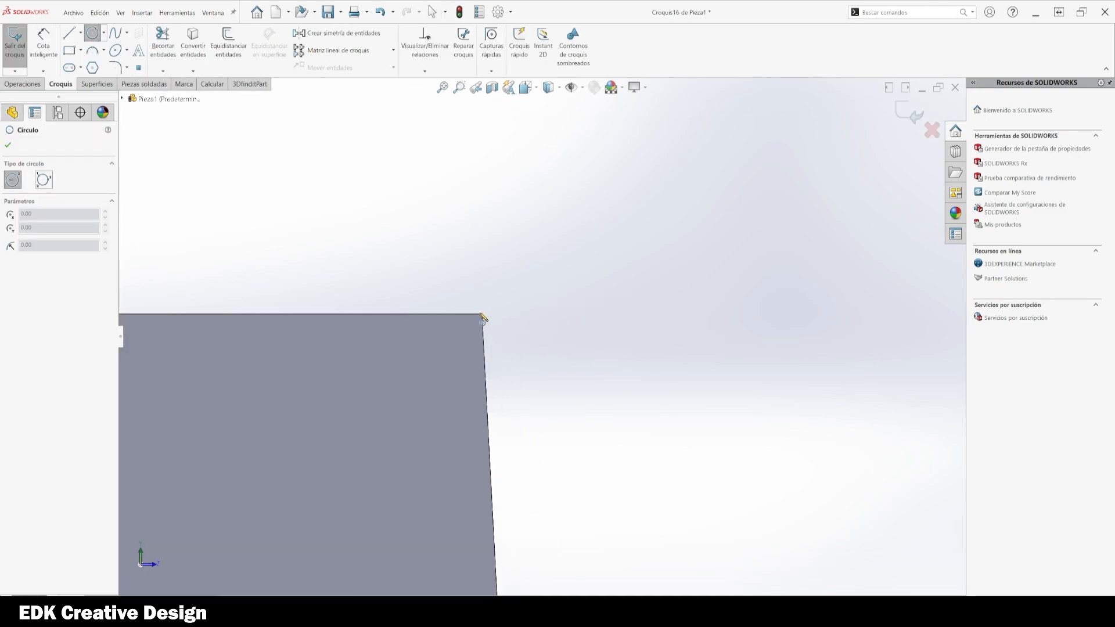
{"action": "left_click", "coordinate": [482, 314]}
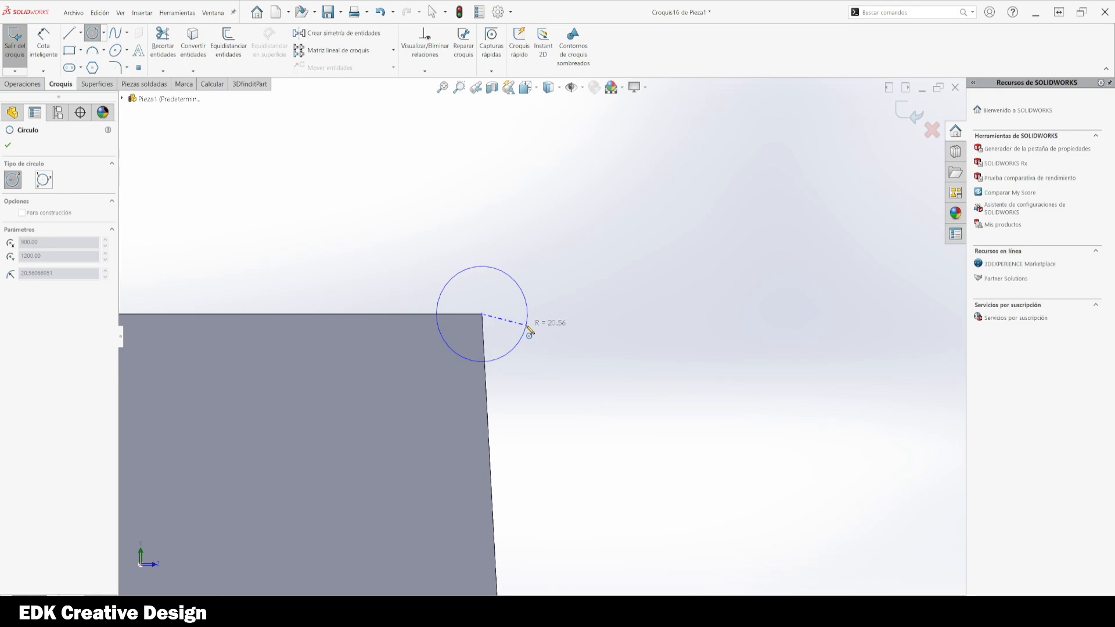
{"action": "key", "text": "Escape"}
- Sketch a circle of about 5.4 mm radius just inside the corner where the deck meets the curve
{"action": "right_click_drag", "start_coordinate": [543, 377], "coordinate": [533, 348]}
{"action": "scroll", "coordinate": [471, 324], "scroll_direction": "down", "scroll_amount": 3}
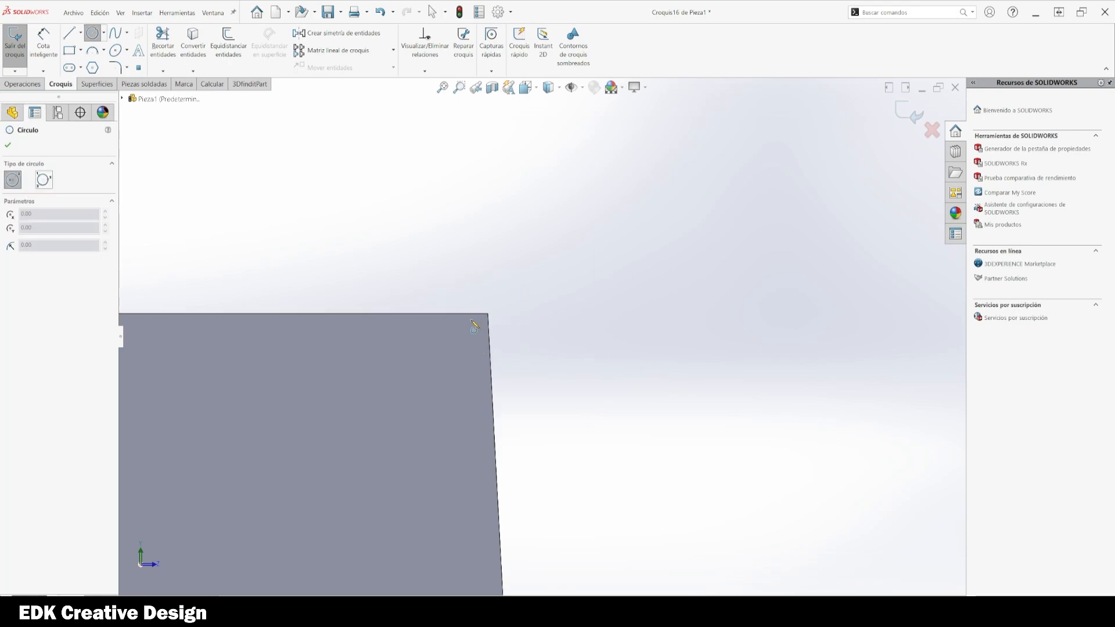
{"action": "left_click", "coordinate": [475, 357]}
{"action": "left_click", "coordinate": [498, 378]}
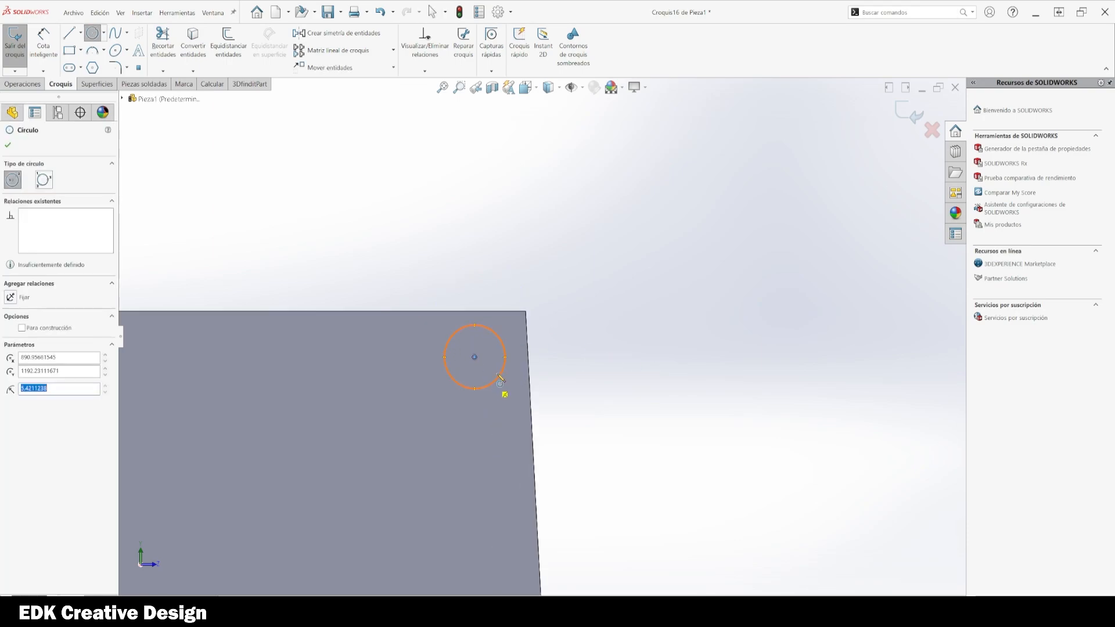
{"action": "key", "text": "Escape"}
- Make the circle's outline coincident with the ramp's corner vertex
{"action": "left_click", "coordinate": [500, 342]}
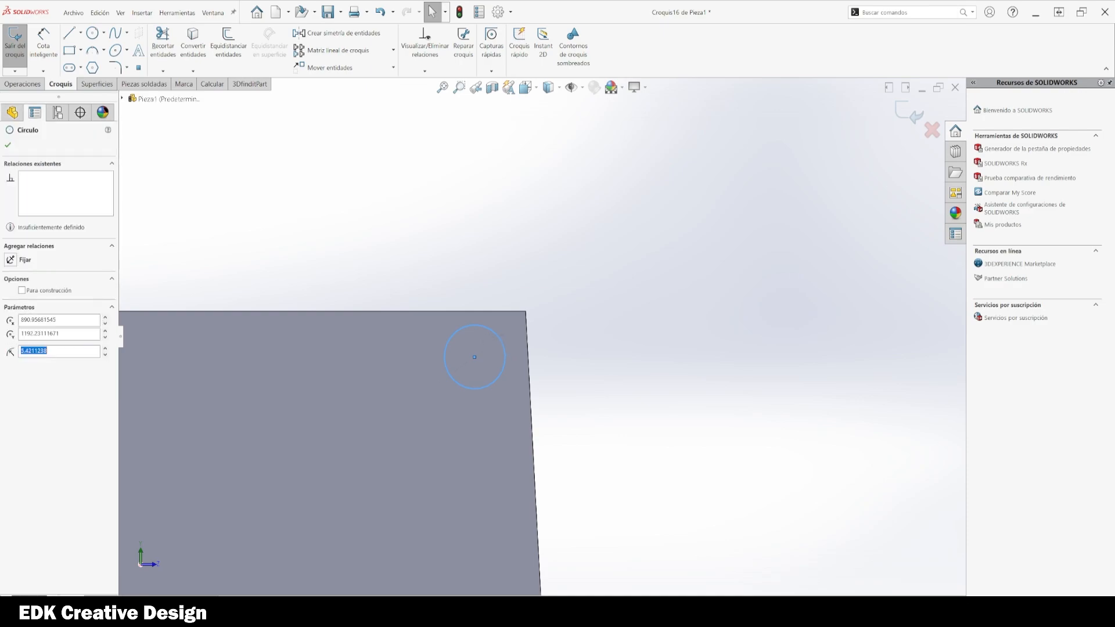
{"action": "left_click", "coordinate": [526, 312], "text": "ctrl"}
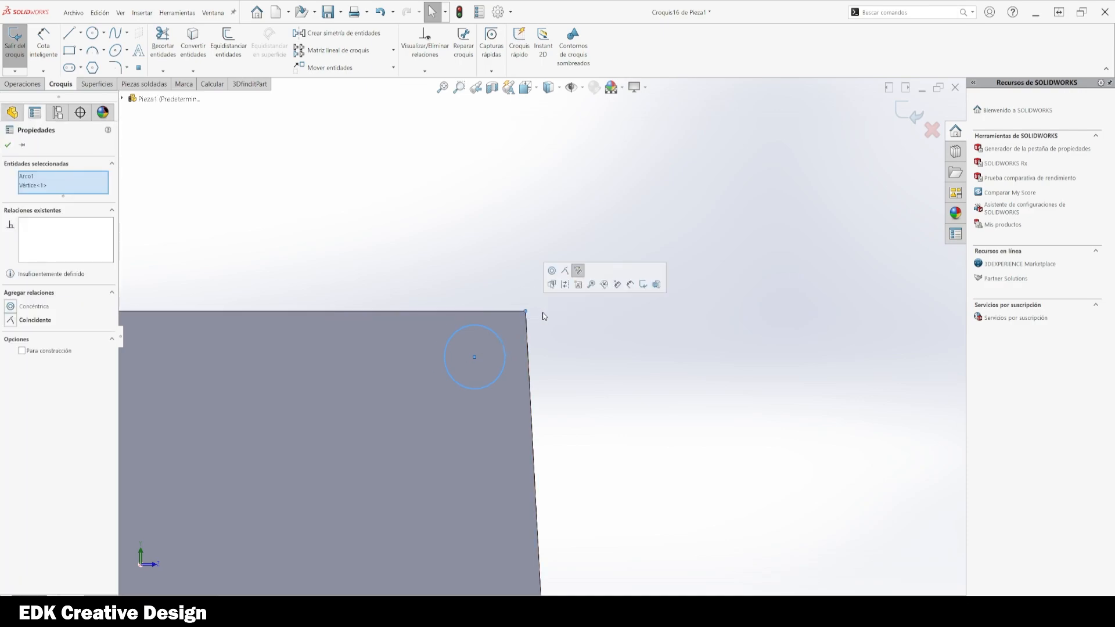
{"action": "left_click", "coordinate": [566, 271]}
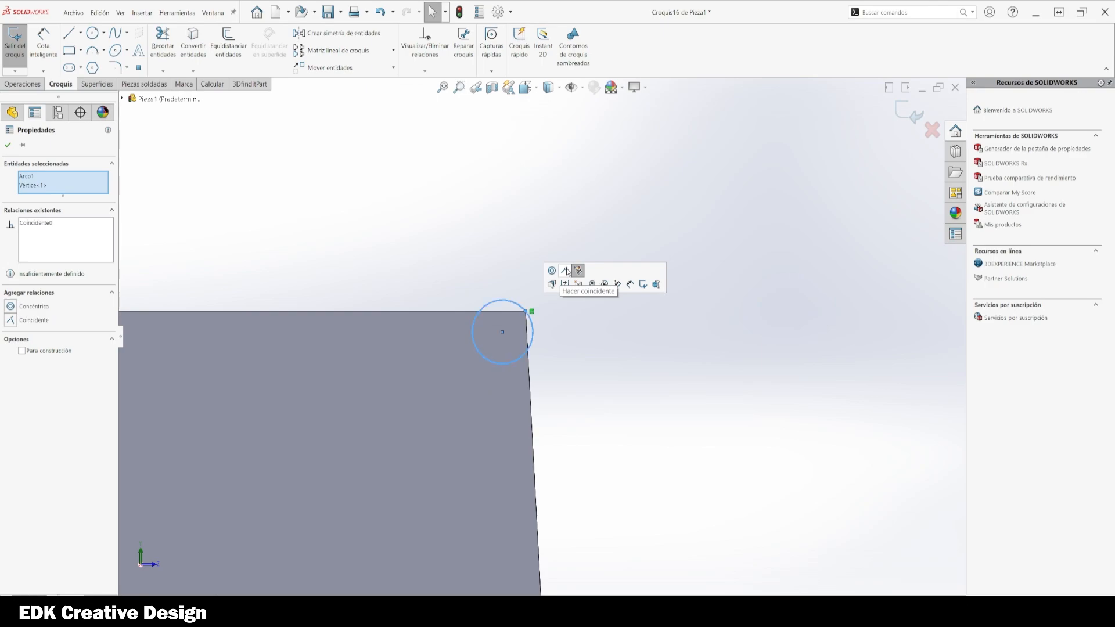
{"action": "left_click", "coordinate": [599, 394]}
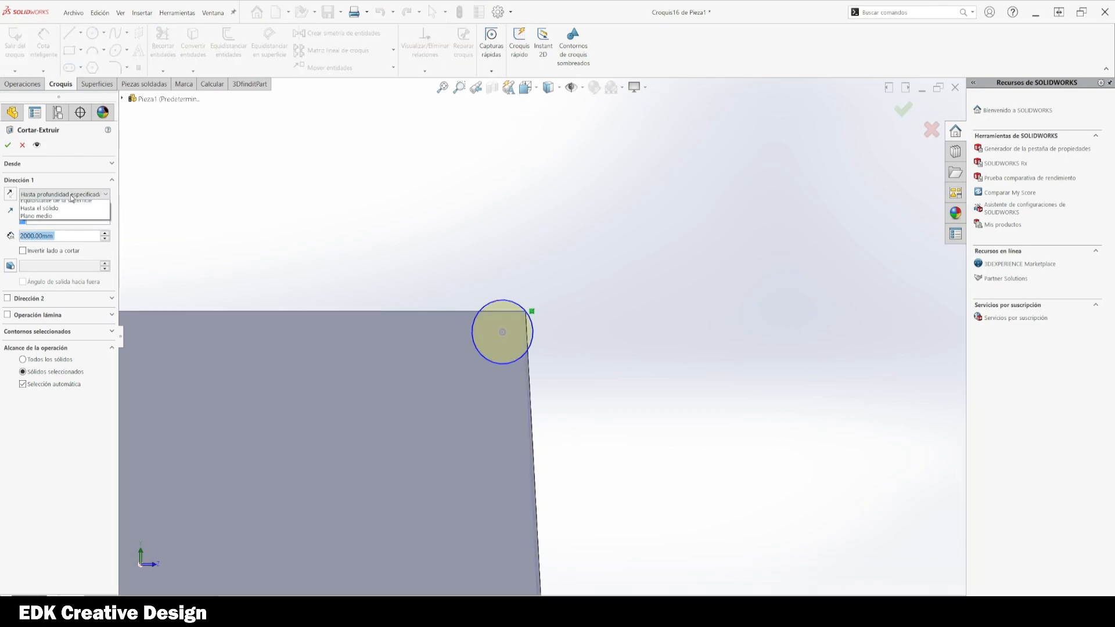
- Cut-extrude the corner circle through all of the ramp
{"action": "left_click", "coordinate": [64, 194]}
{"action": "left_click", "coordinate": [61, 213]}
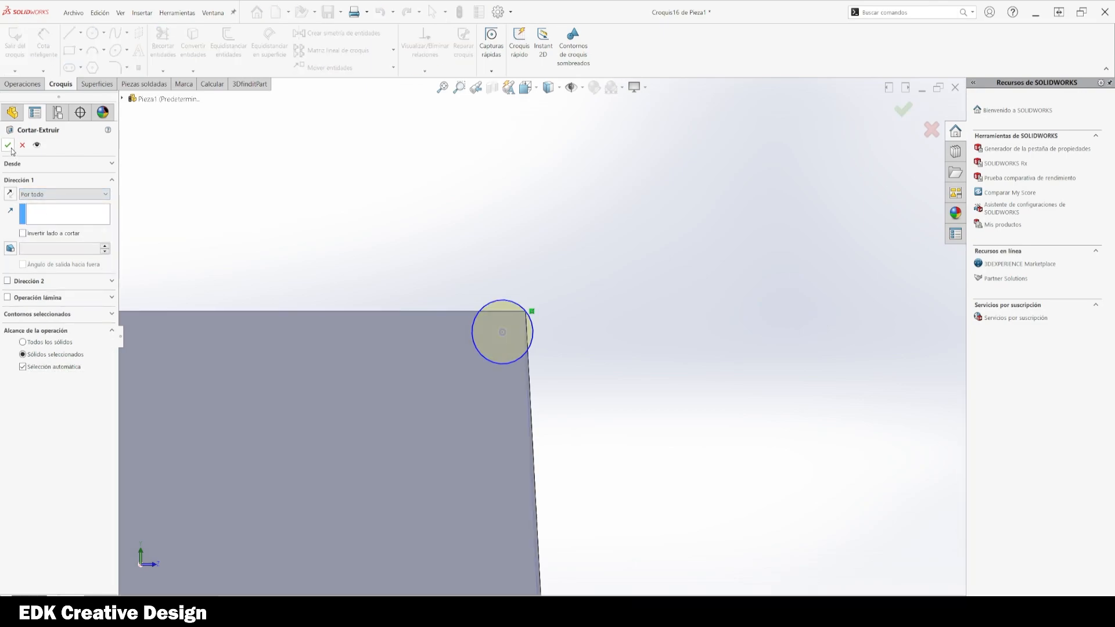
{"action": "left_click", "coordinate": [8, 145]}
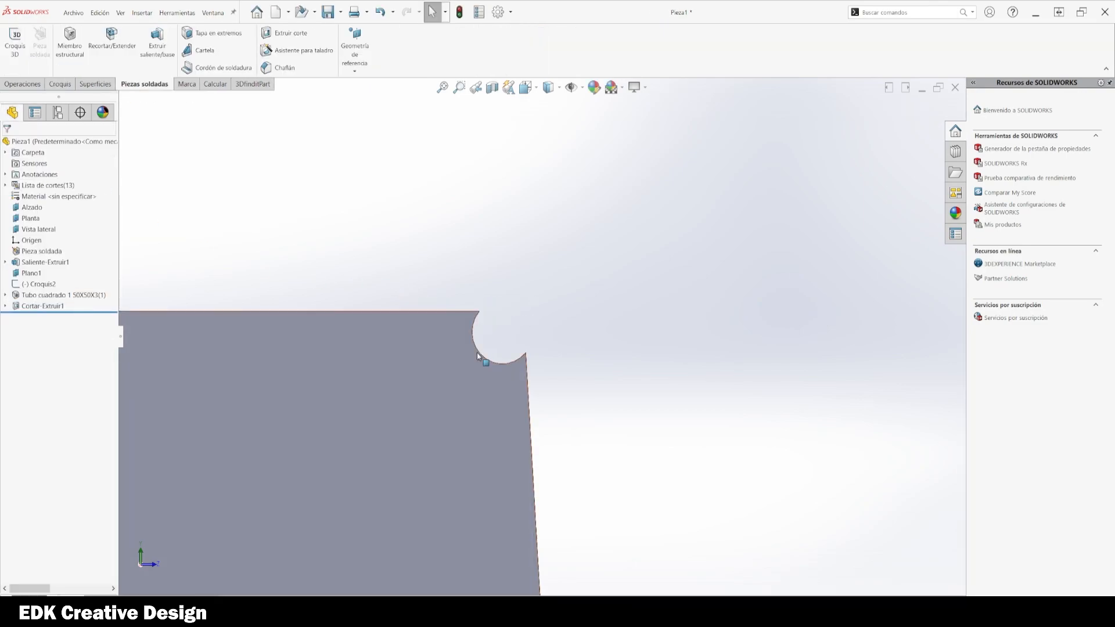
- Sketch on the same side face a circle centred on the round notch and matching its arc
{"action": "left_click", "coordinate": [490, 388]}
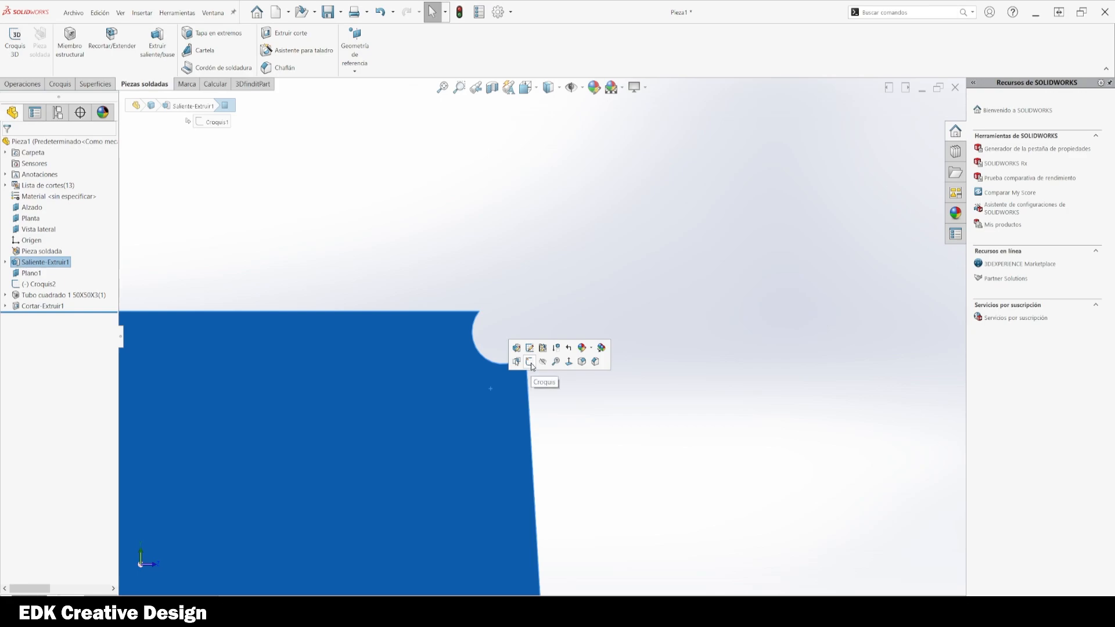
{"action": "left_click", "coordinate": [530, 362]}
{"action": "scroll", "coordinate": [516, 348], "scroll_direction": "down", "scroll_amount": 2}
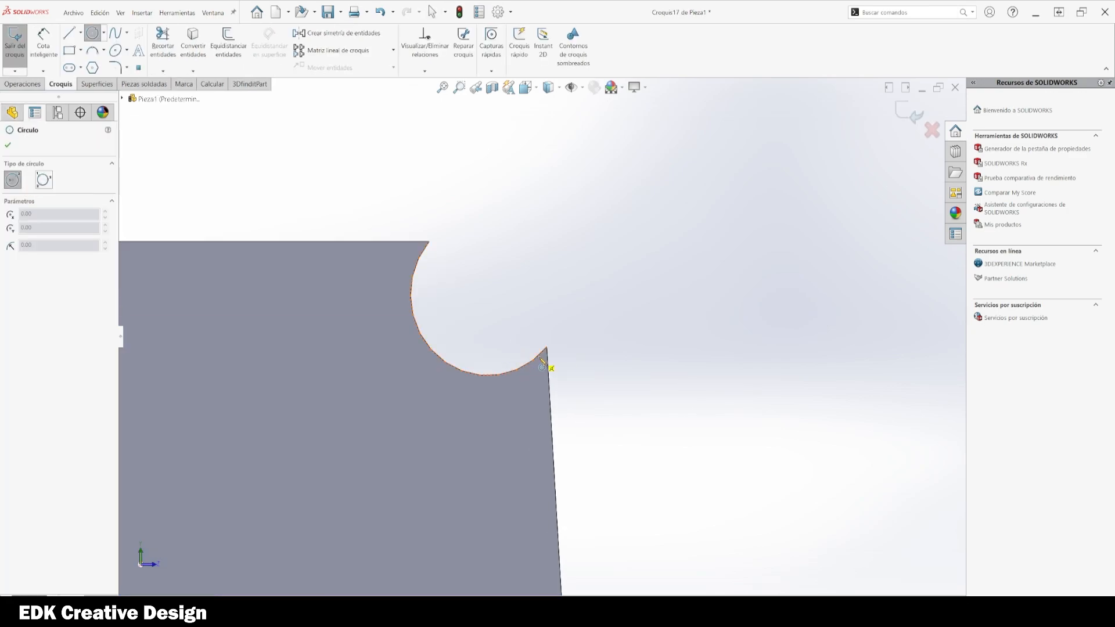
{"action": "left_click", "coordinate": [487, 295]}
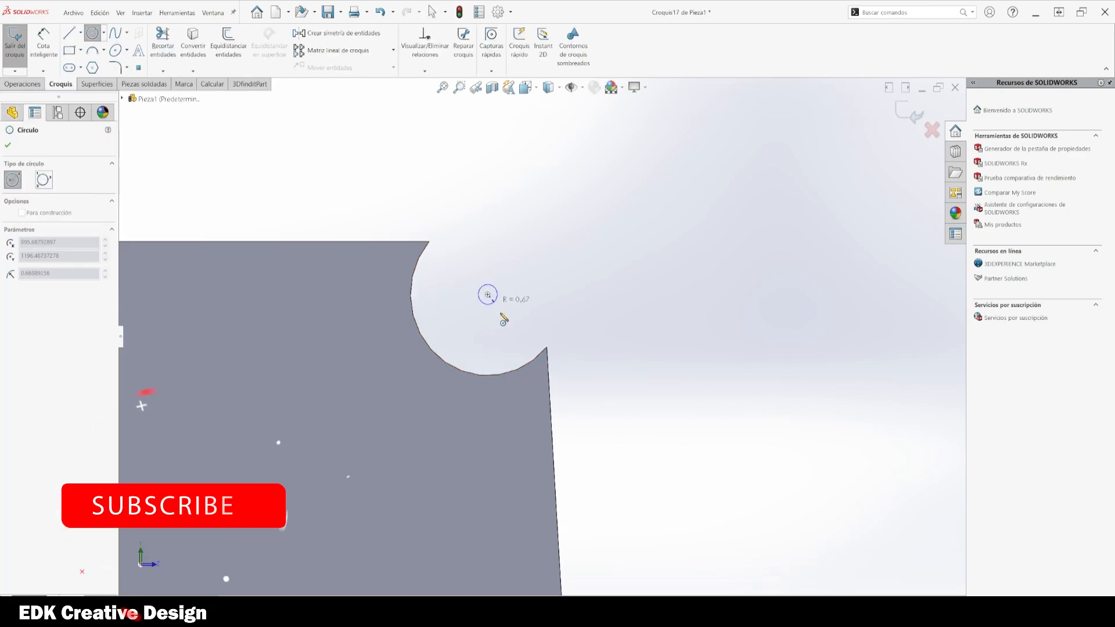
{"action": "left_click", "coordinate": [528, 367]}
{"action": "key", "text": "Escape"}
- Extrude the circle along the notch up to the ramp's opposite side face as a coping bar
{"action": "scroll", "coordinate": [504, 344], "scroll_direction": "up", "scroll_amount": 8}
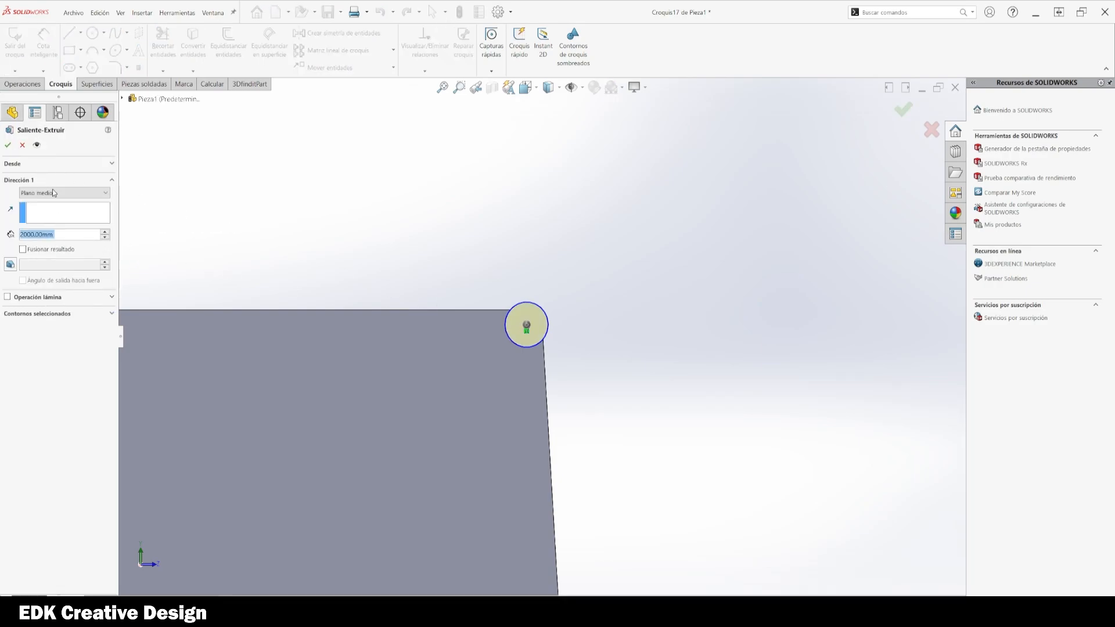
{"action": "left_click", "coordinate": [67, 195]}
{"action": "left_click", "coordinate": [75, 227]}
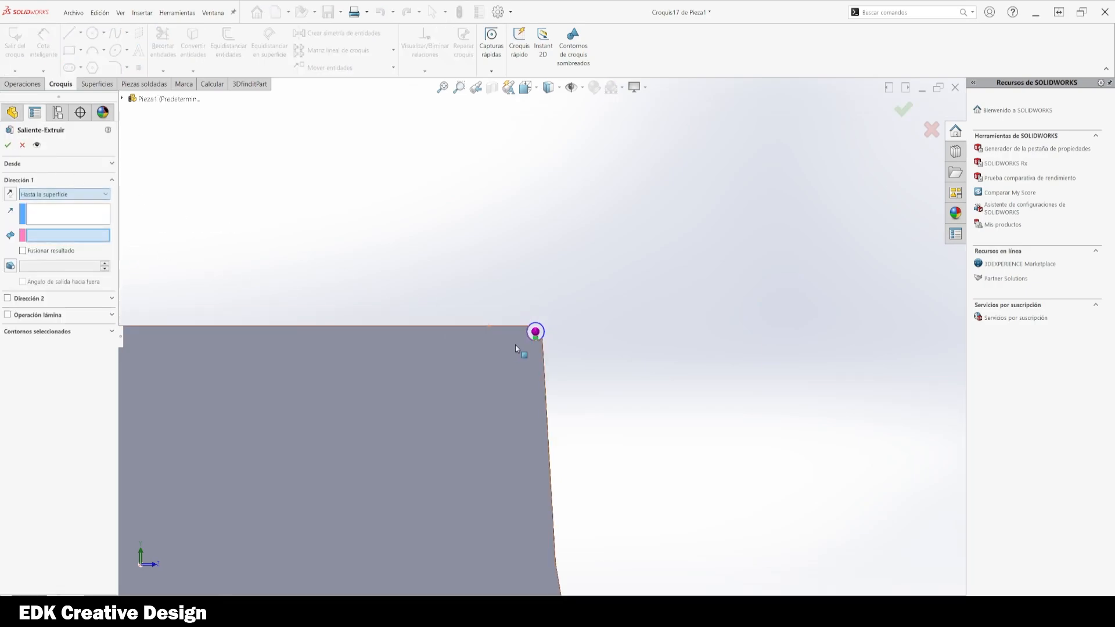
{"action": "middle_click_drag", "start_coordinate": [522, 347], "coordinate": [346, 391]}
{"action": "scroll", "coordinate": [622, 373], "scroll_direction": "up", "scroll_amount": 10}
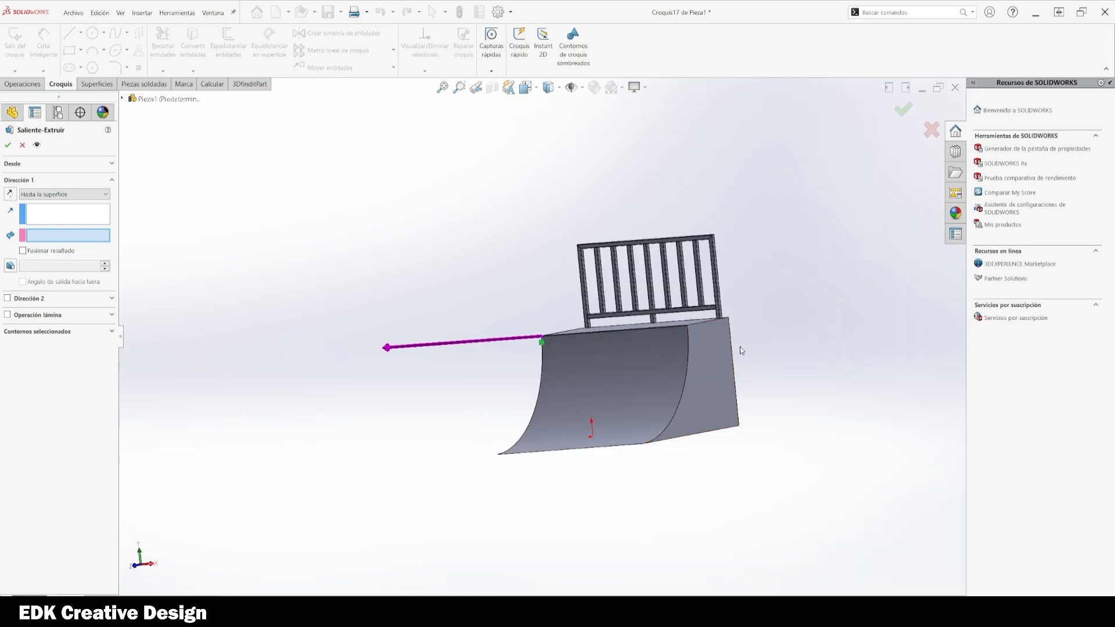
{"action": "scroll", "coordinate": [740, 347], "scroll_direction": "down", "scroll_amount": 5}
{"action": "left_click", "coordinate": [604, 368]}
{"action": "scroll", "coordinate": [604, 368], "scroll_direction": "down", "scroll_amount": 10}
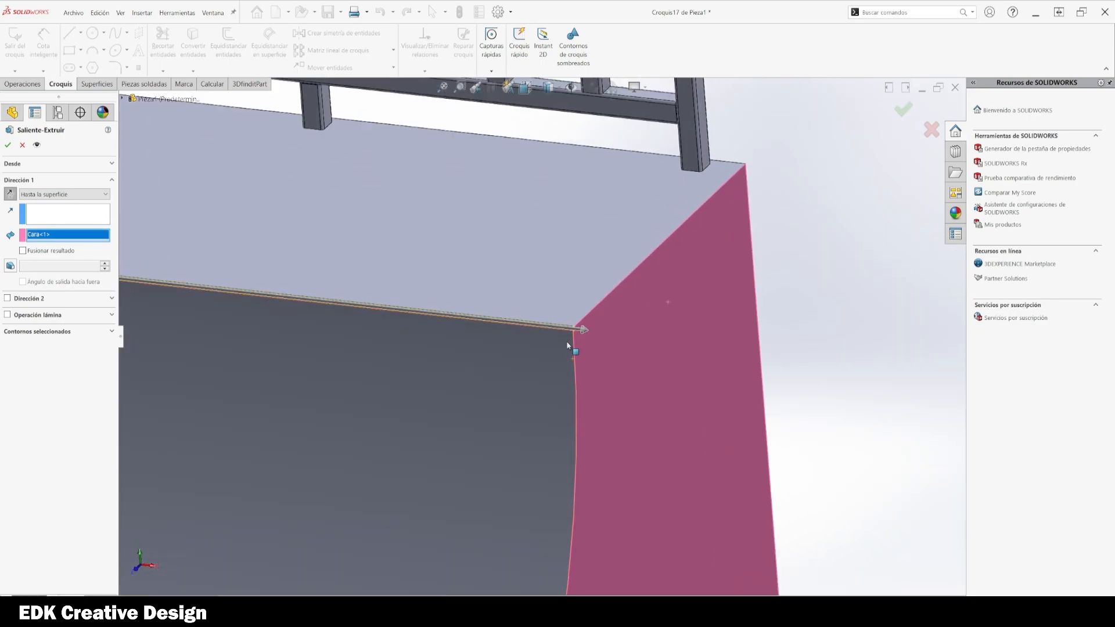
{"action": "scroll", "coordinate": [560, 342], "scroll_direction": "down", "scroll_amount": 3}
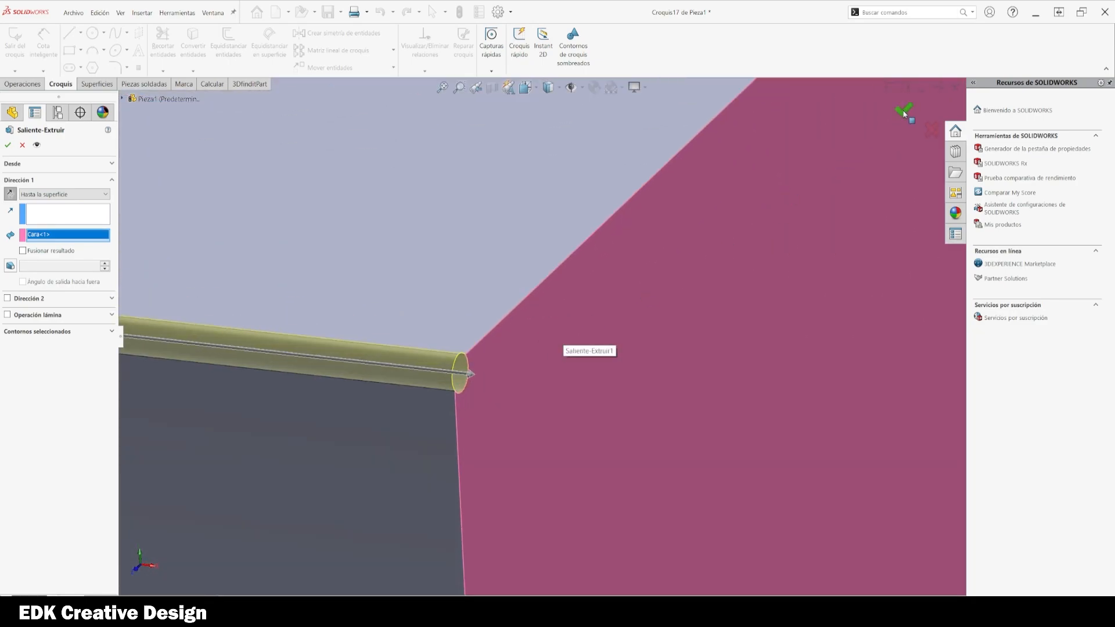
{"action": "key", "text": "Return"}
- Open the sketch of the round notch cut along the ramp's deck edge for editing
{"action": "scroll", "coordinate": [522, 378], "scroll_direction": "up", "scroll_amount": 8}
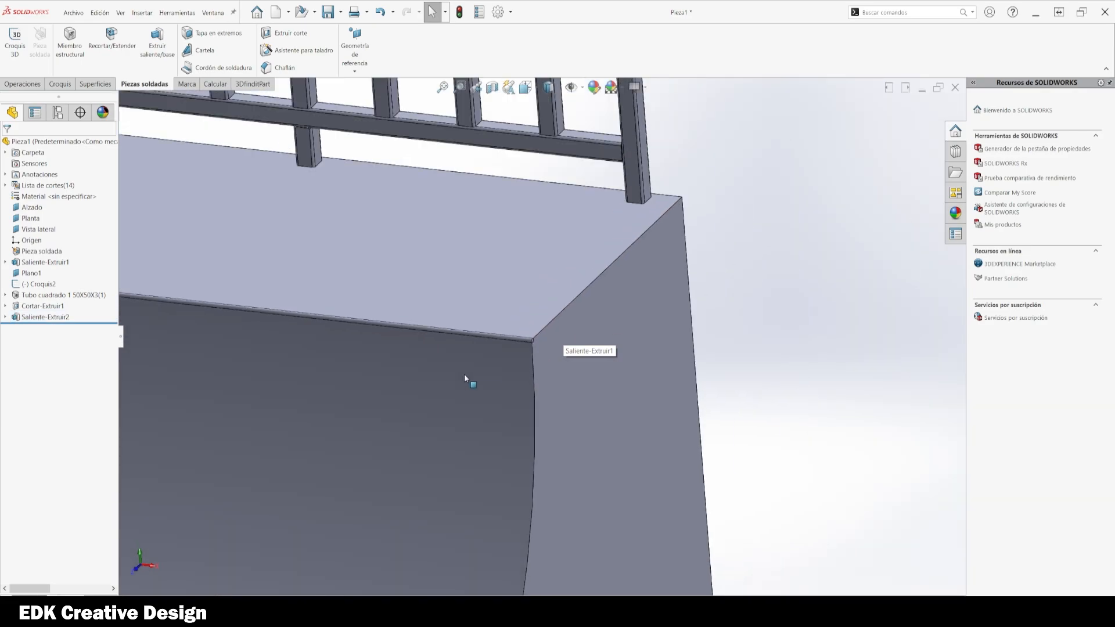
{"action": "scroll", "coordinate": [387, 366], "scroll_direction": "up", "scroll_amount": 6}
{"action": "key", "text": "space"}
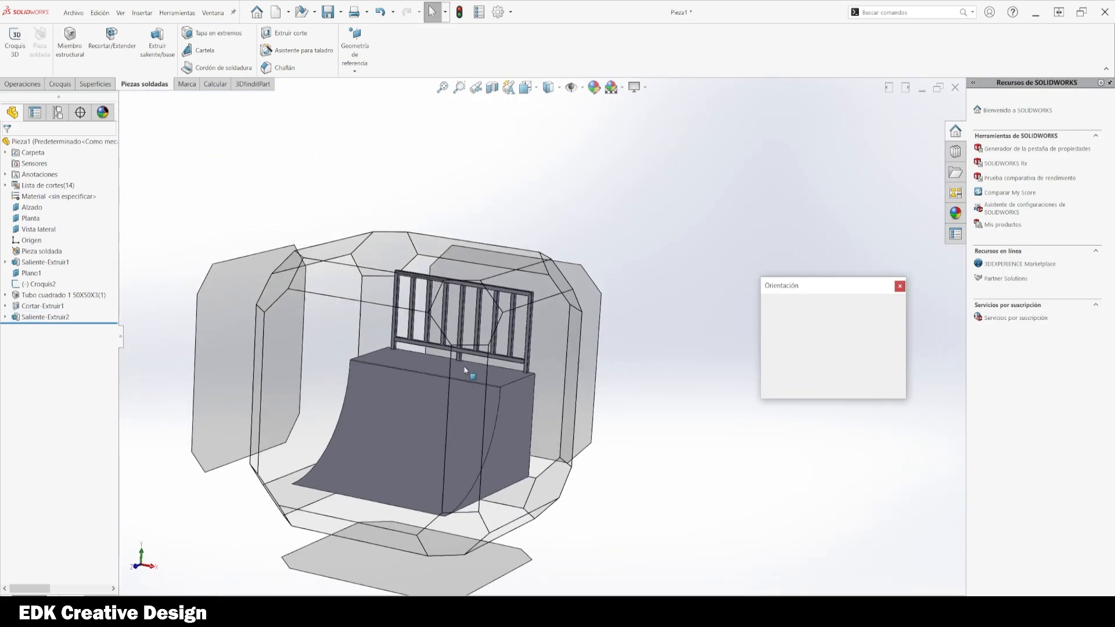
{"action": "left_click", "coordinate": [452, 359]}
{"action": "scroll", "coordinate": [622, 368], "scroll_direction": "down", "scroll_amount": 10}
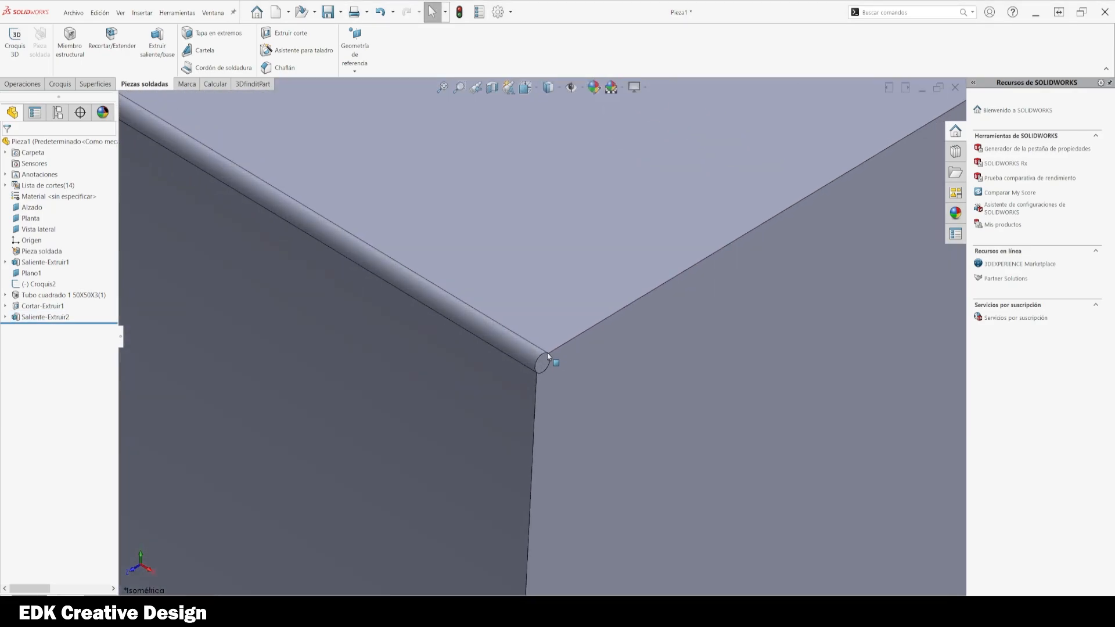
{"action": "left_click", "coordinate": [520, 352]}
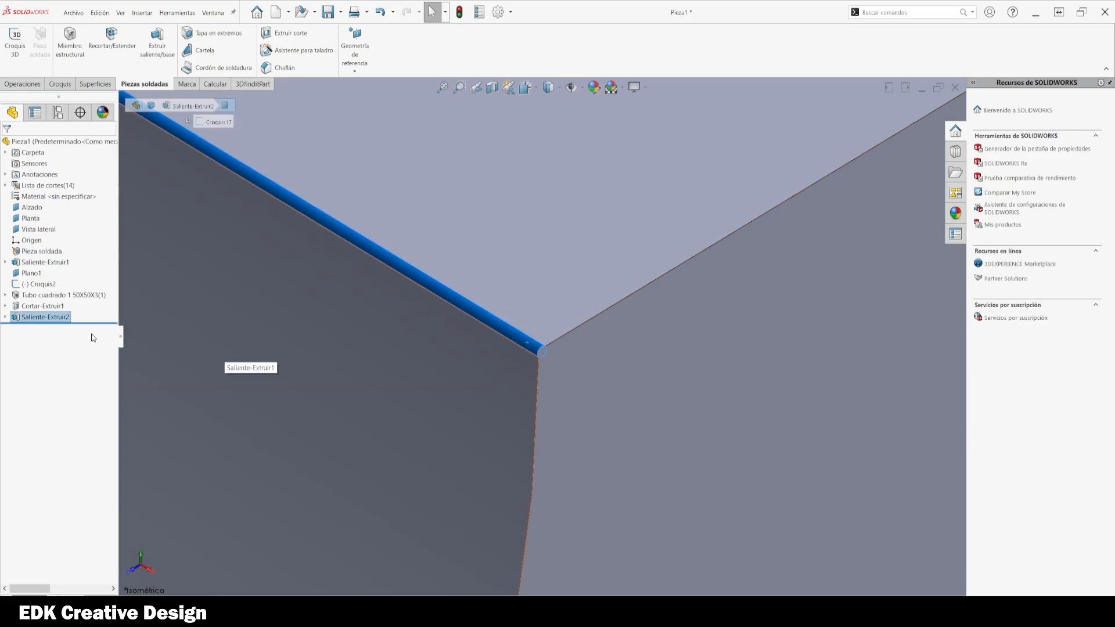
{"action": "left_click", "coordinate": [6, 306]}
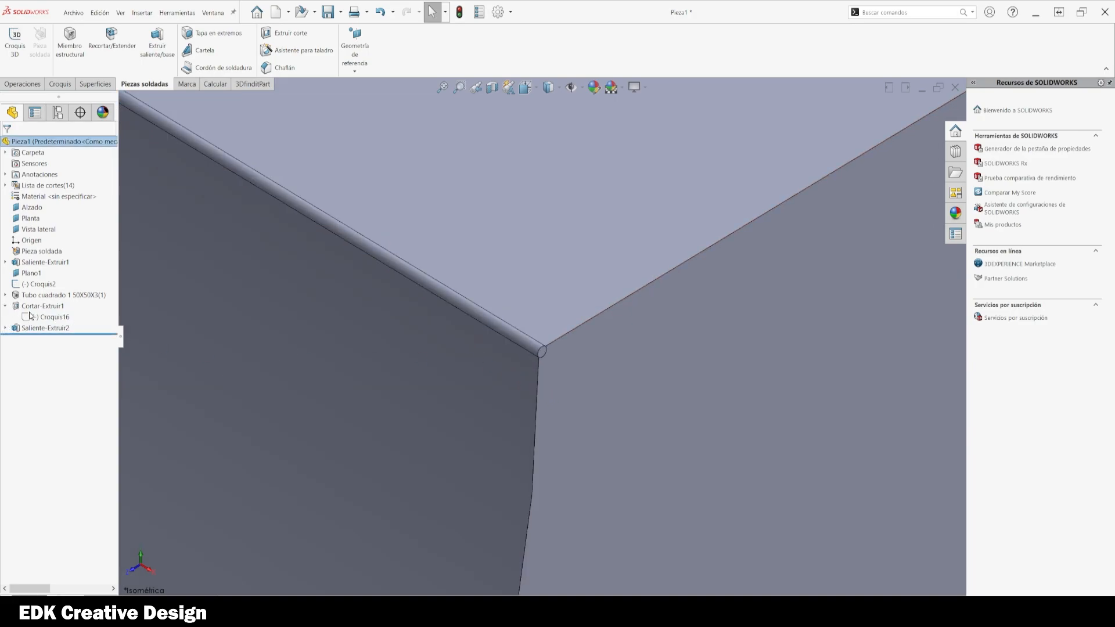
{"action": "left_click", "coordinate": [46, 317]}
{"action": "left_click", "coordinate": [24, 292]}
{"action": "scroll", "coordinate": [410, 300], "scroll_direction": "up", "scroll_amount": 8}
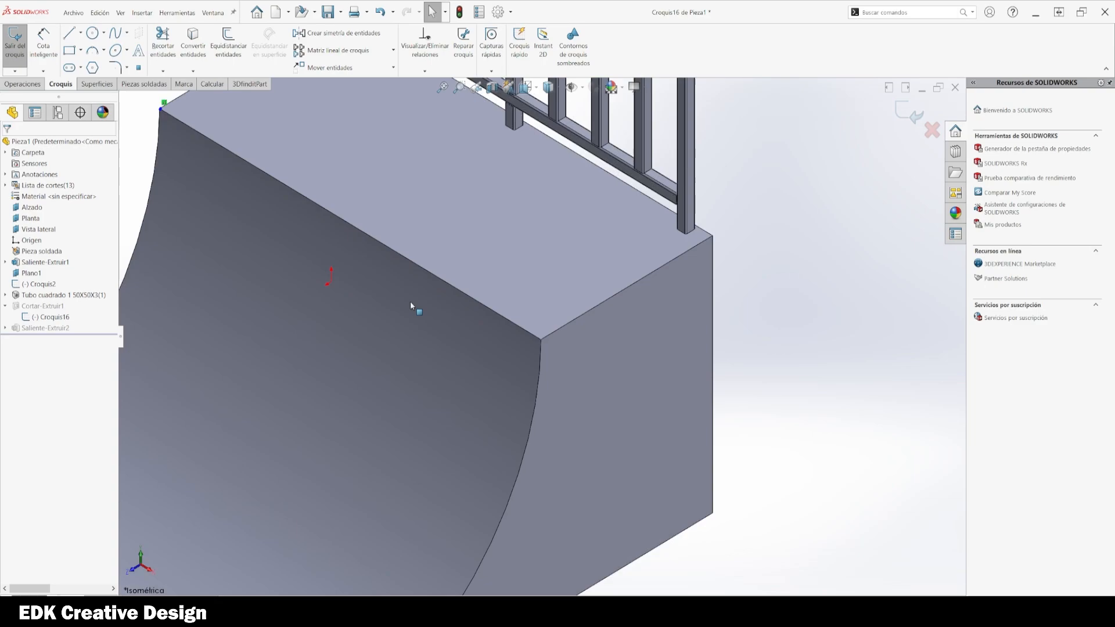
{"action": "scroll", "coordinate": [456, 311], "scroll_direction": "down", "scroll_amount": 8}
{"action": "key", "text": "ctrl+8"}
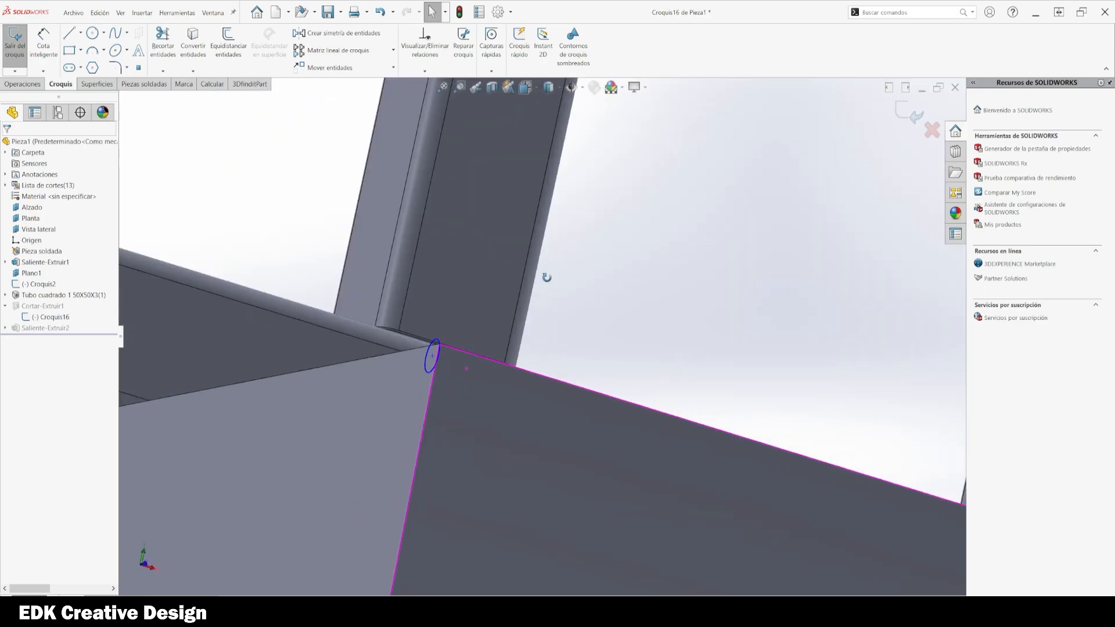
- Dimension the notch circle's diameter to 30 mm and rebuild the cut
{"action": "left_click", "coordinate": [503, 365]}
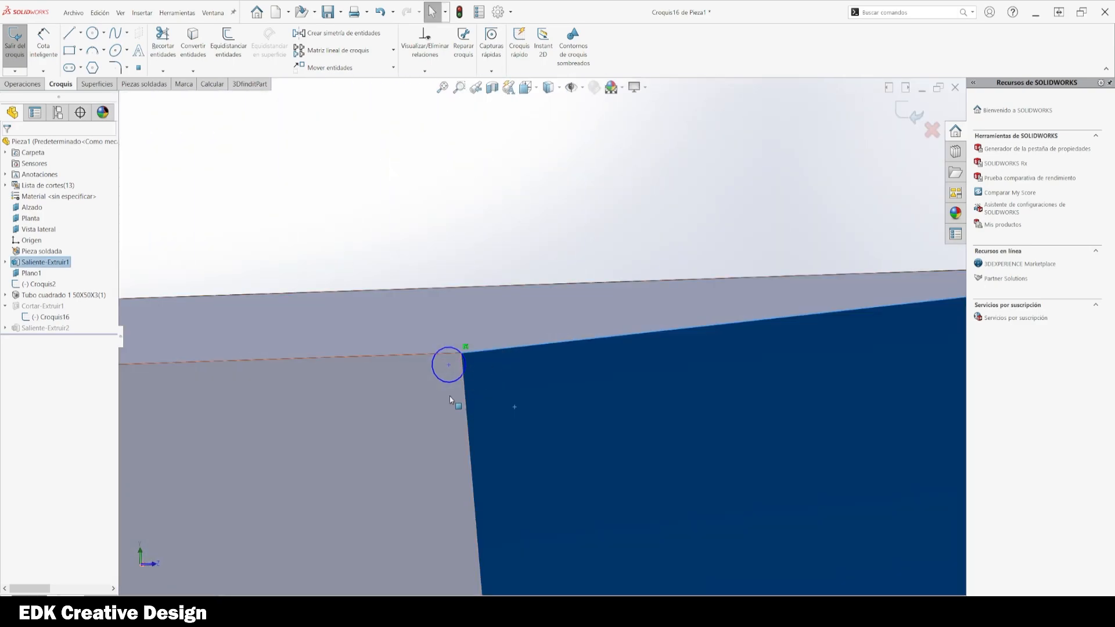
{"action": "middle_click_drag", "start_coordinate": [449, 396], "coordinate": [469, 397]}
{"action": "left_click", "coordinate": [475, 398]}
{"action": "key", "text": "d"}
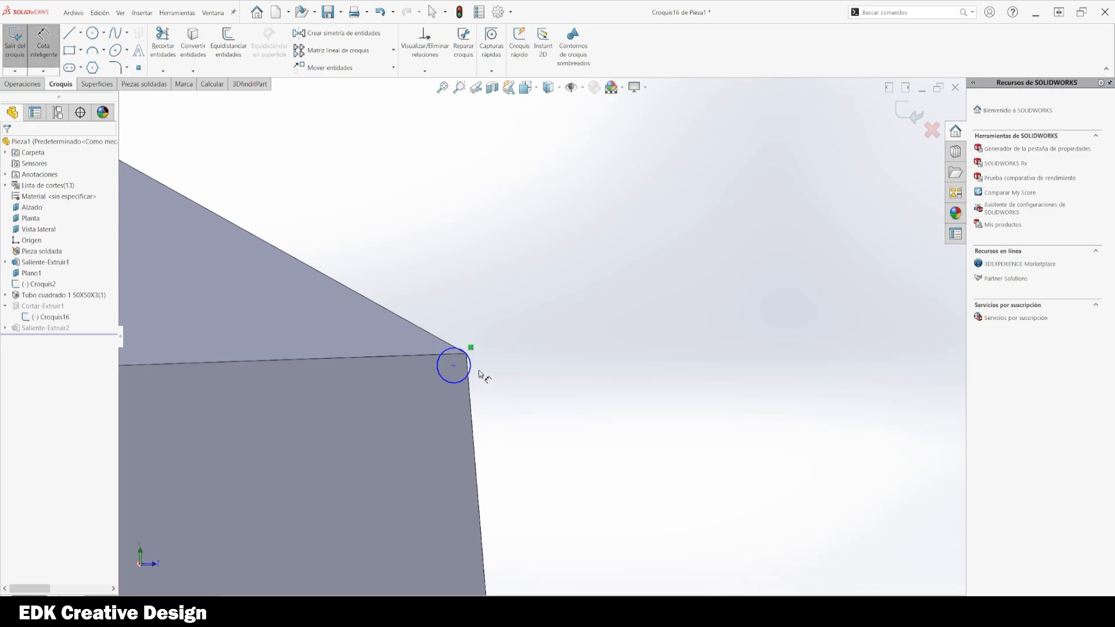
{"action": "left_click", "coordinate": [470, 372]}
{"action": "left_click", "coordinate": [512, 400]}
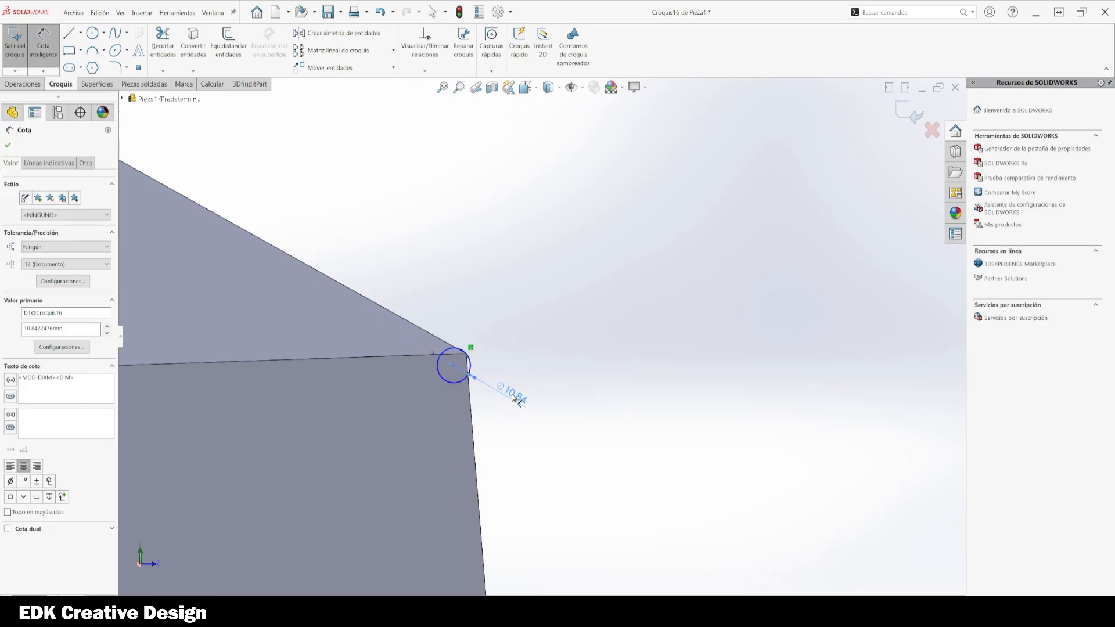
{"action": "type", "text": "30"}
{"action": "key", "text": "Return"}
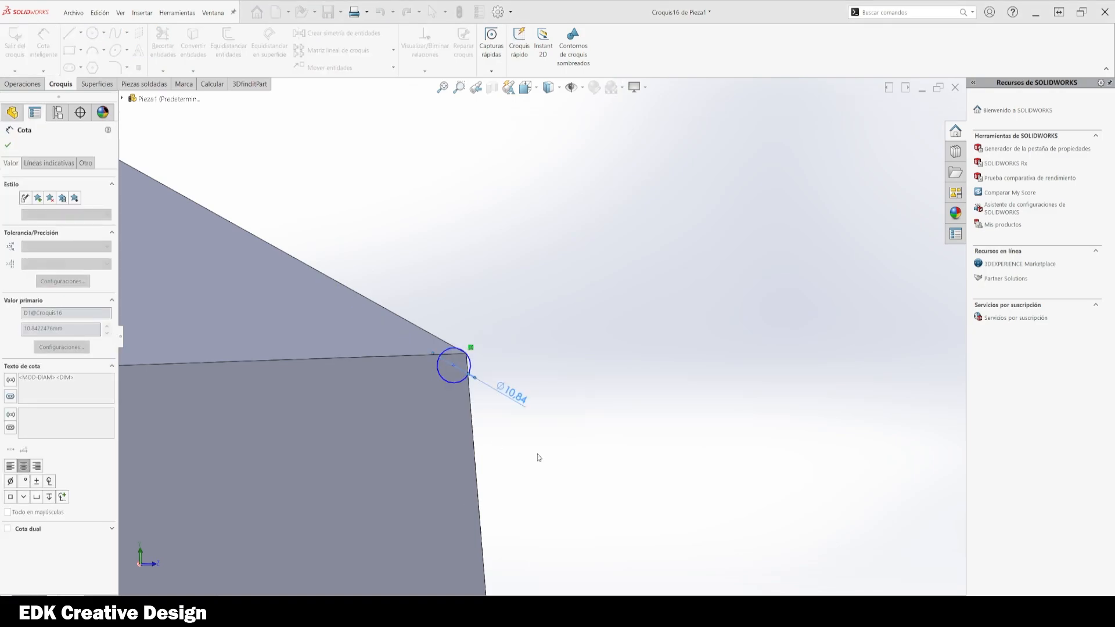
{"action": "key", "text": "Escape"}
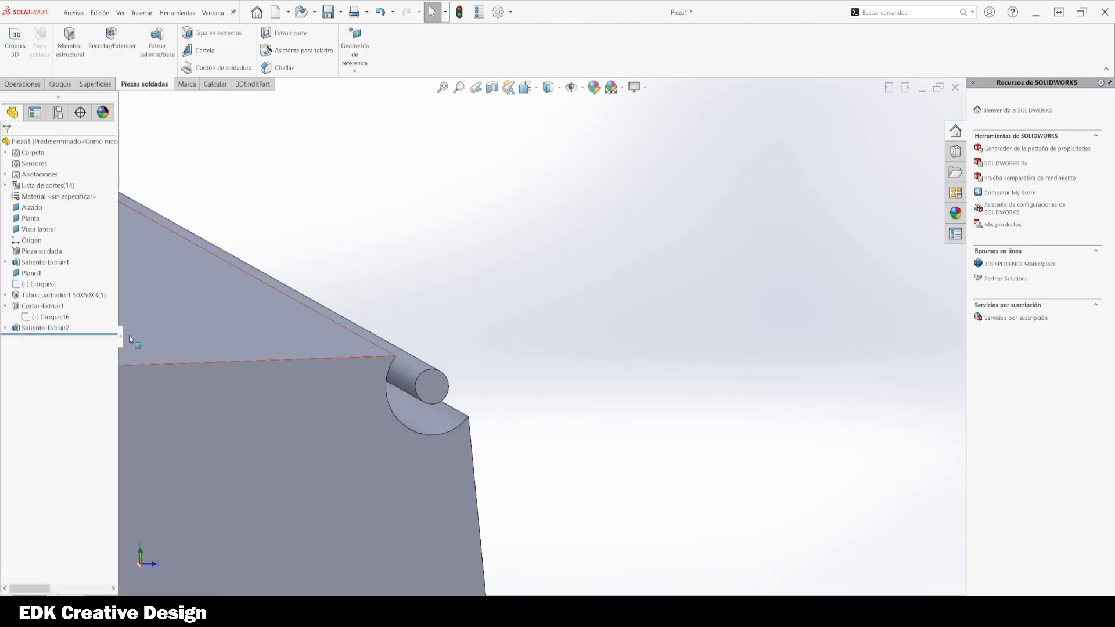
- Edit the coping bar's sketch, dimension its circle to a 30 mm diameter and rebuild the extrusion
{"action": "left_click", "coordinate": [15, 329]}
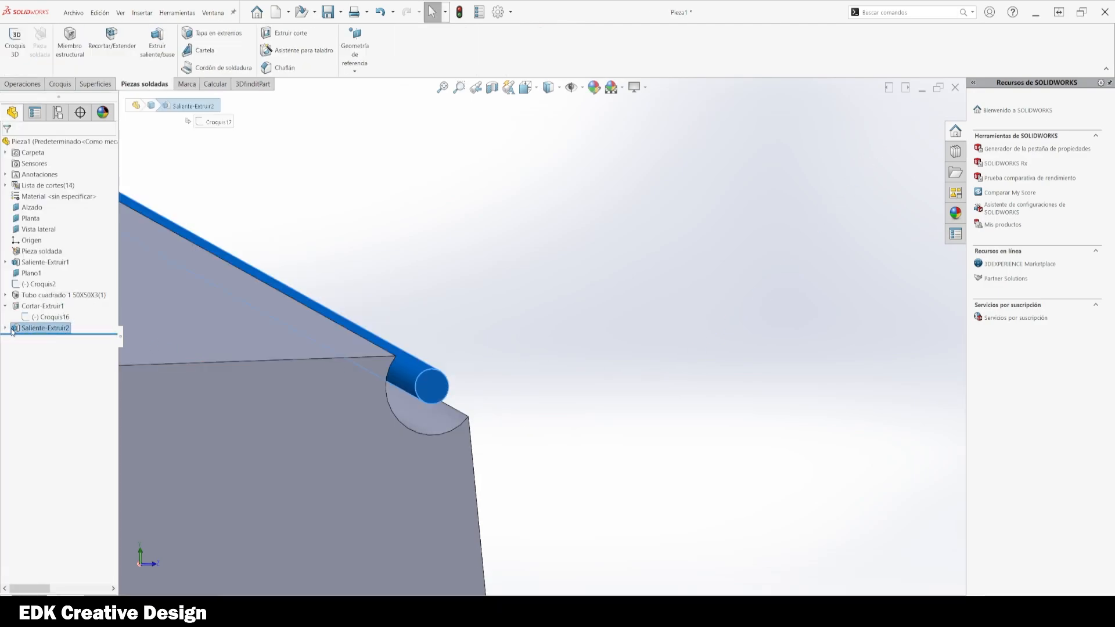
{"action": "left_click", "coordinate": [5, 328]}
{"action": "left_click", "coordinate": [35, 339]}
{"action": "left_click", "coordinate": [40, 314]}
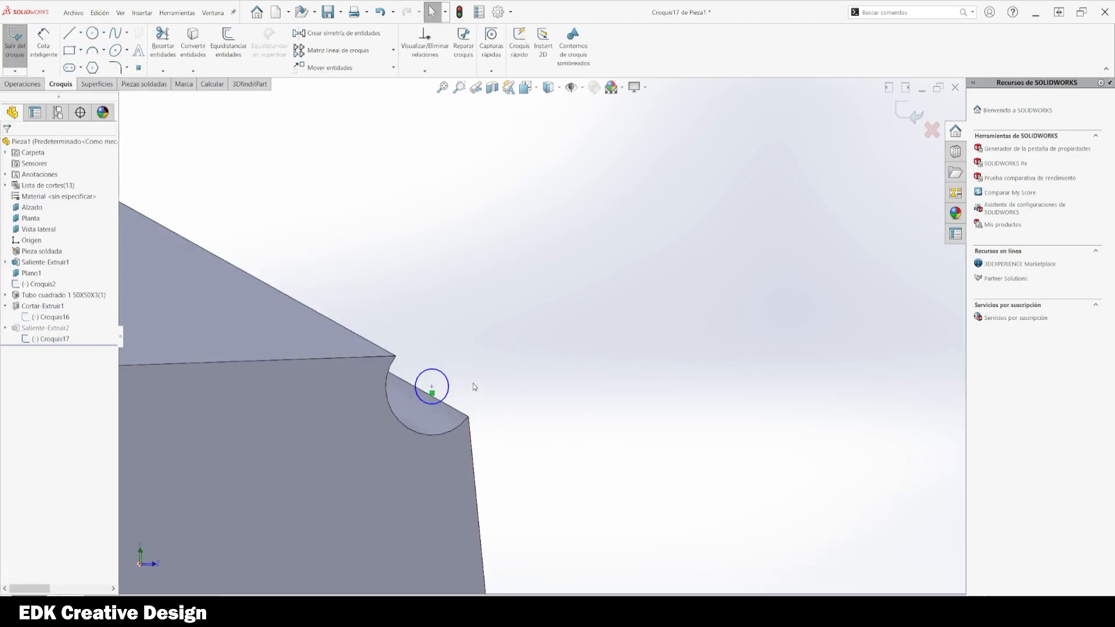
{"action": "right_click_drag", "start_coordinate": [501, 448], "coordinate": [463, 387]}
{"action": "left_click", "coordinate": [449, 388]}
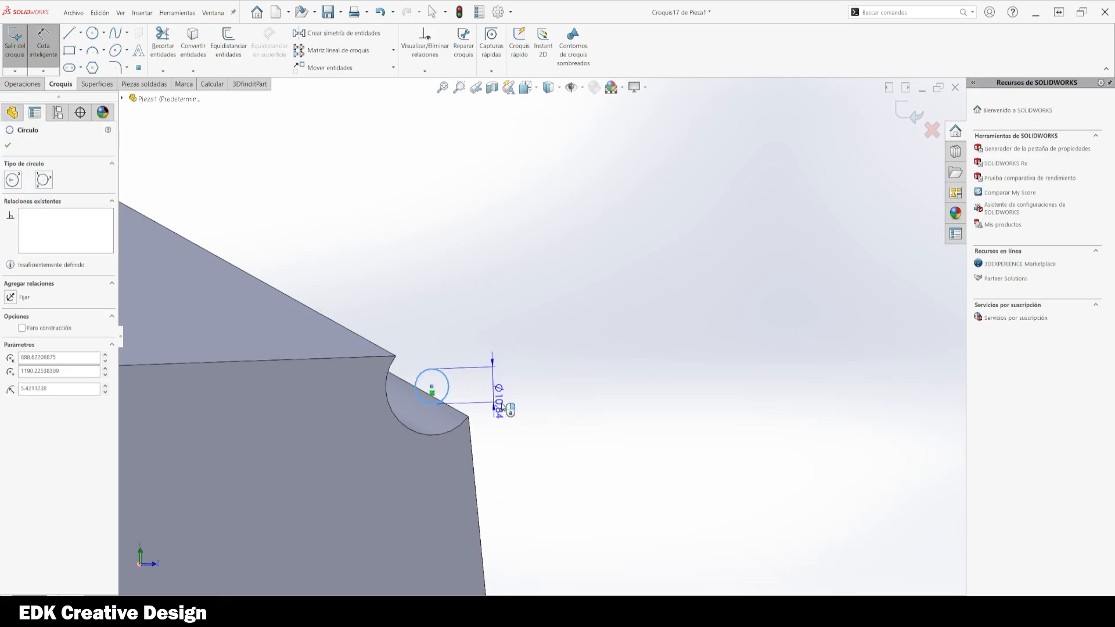
{"action": "left_click", "coordinate": [556, 449]}
{"action": "left_click", "coordinate": [555, 413]}
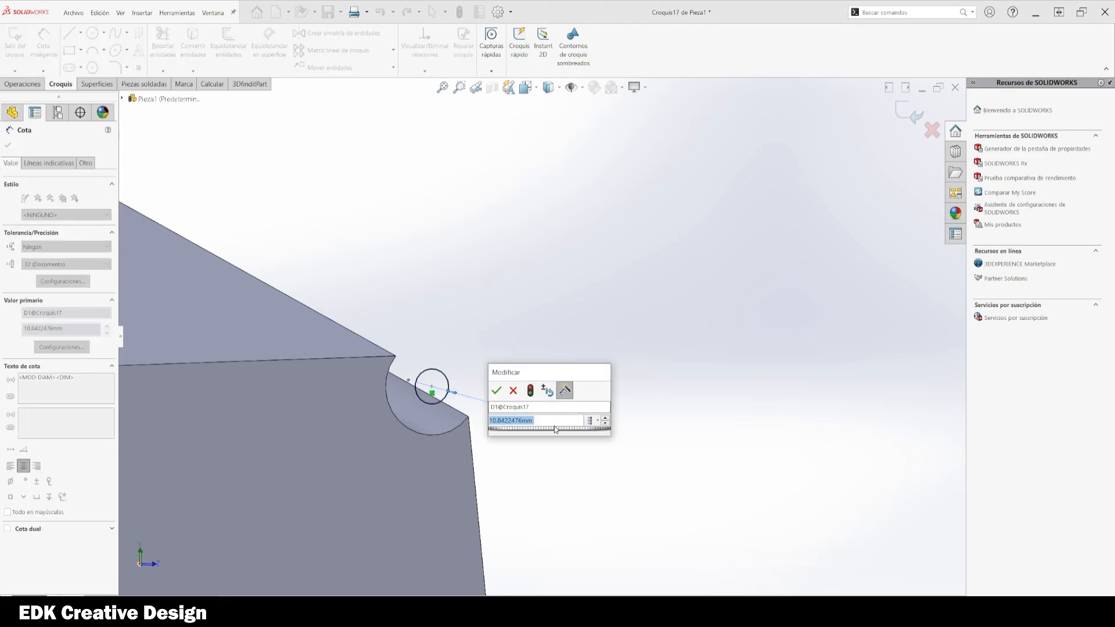
{"action": "type", "text": "30"}
{"action": "key", "text": "Return"}
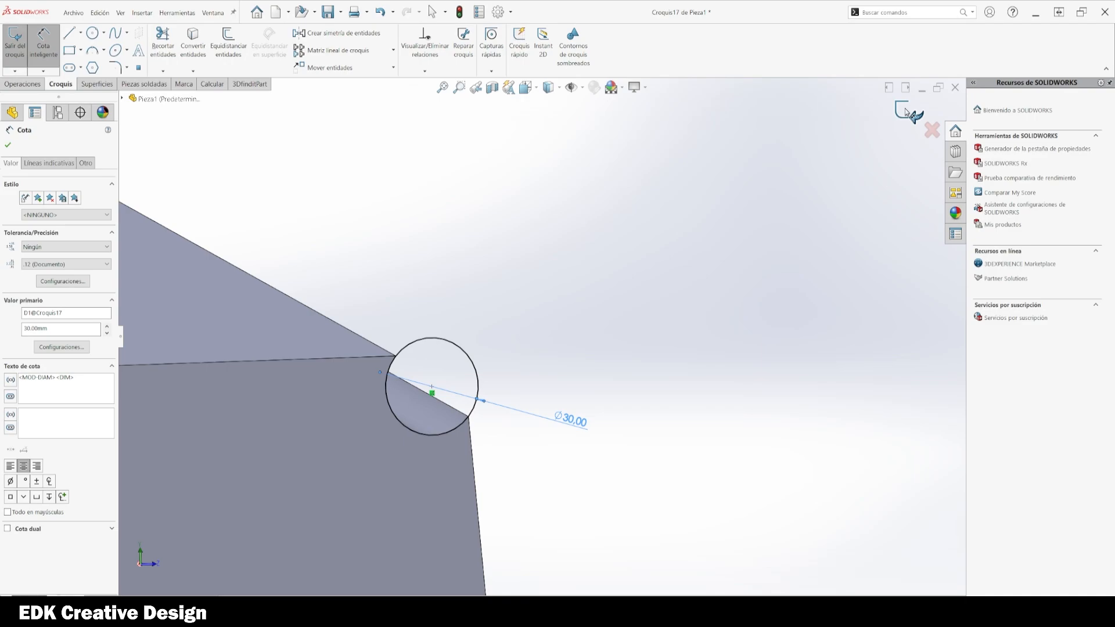
{"action": "left_click", "coordinate": [907, 111]}
- Examine the enlarged coping bar along the deck edge, then show the whole ramp in isometric view
{"action": "middle_click_drag", "start_coordinate": [686, 411], "coordinate": [445, 489]}
{"action": "scroll", "coordinate": [718, 390], "scroll_direction": "up", "scroll_amount": 5}
{"action": "scroll", "coordinate": [718, 392], "scroll_direction": "down", "scroll_amount": 3}
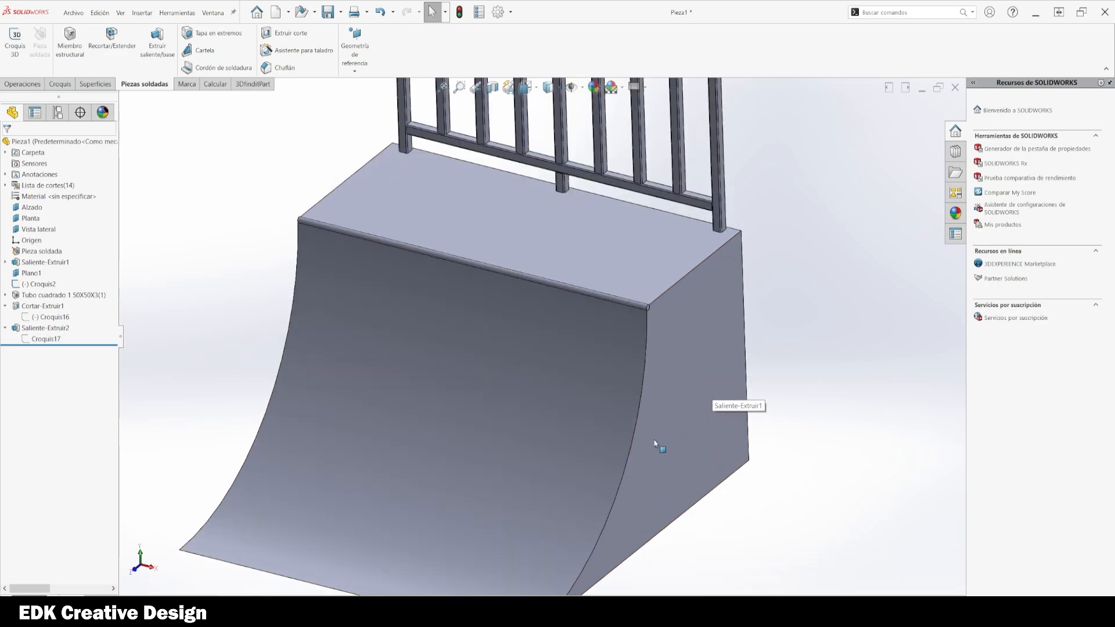
{"action": "middle_click_drag", "start_coordinate": [714, 450], "coordinate": [740, 473]}
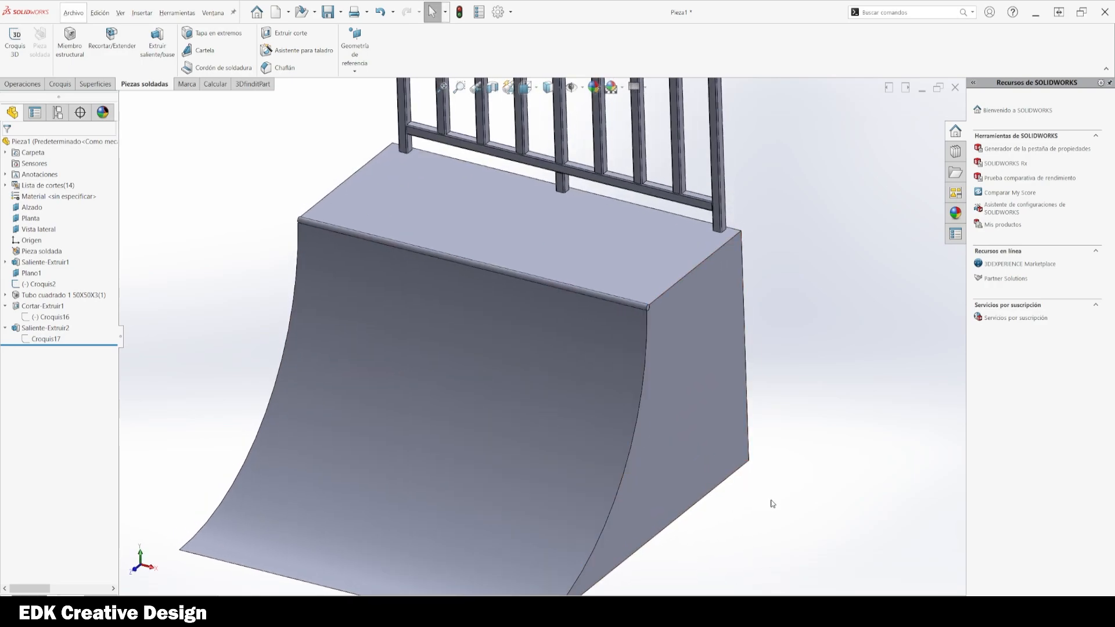
{"action": "scroll", "coordinate": [785, 445], "scroll_direction": "up", "scroll_amount": 3}
{"action": "key", "text": "space"}
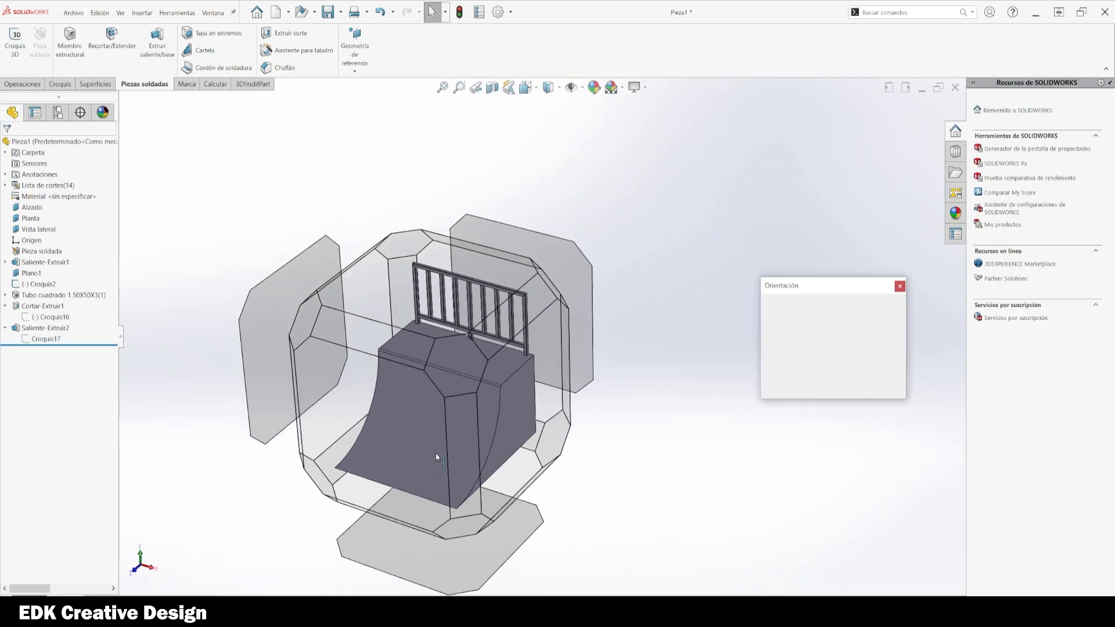
{"action": "left_click", "coordinate": [442, 398]}
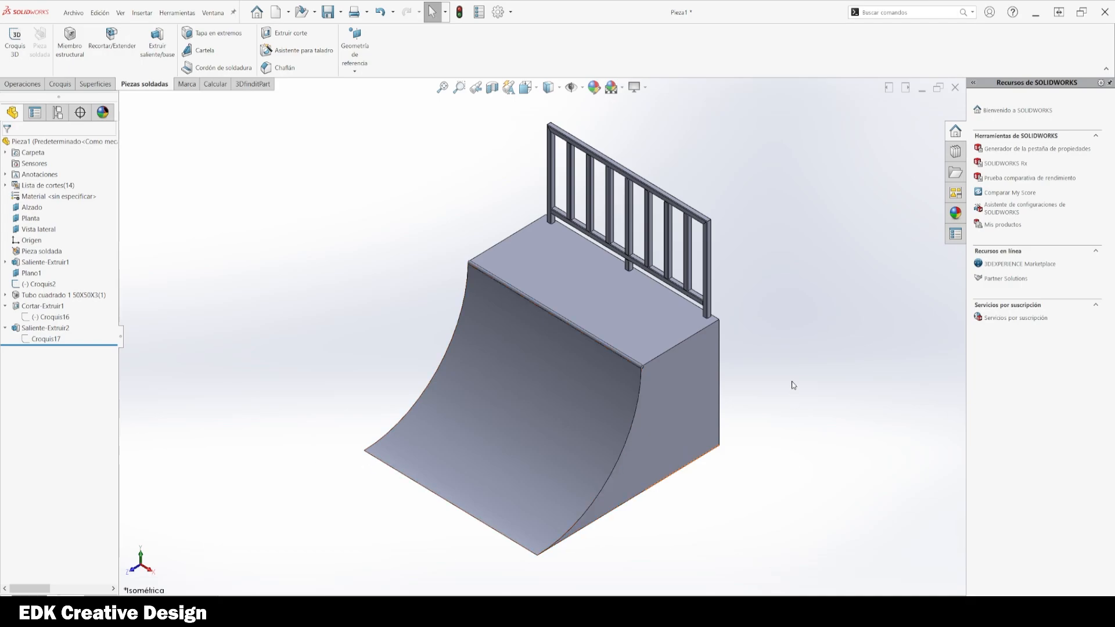
- Browse the metal appearances in the appearance library and display the Hierro (iron) finishes
{"action": "left_click", "coordinate": [951, 221]}
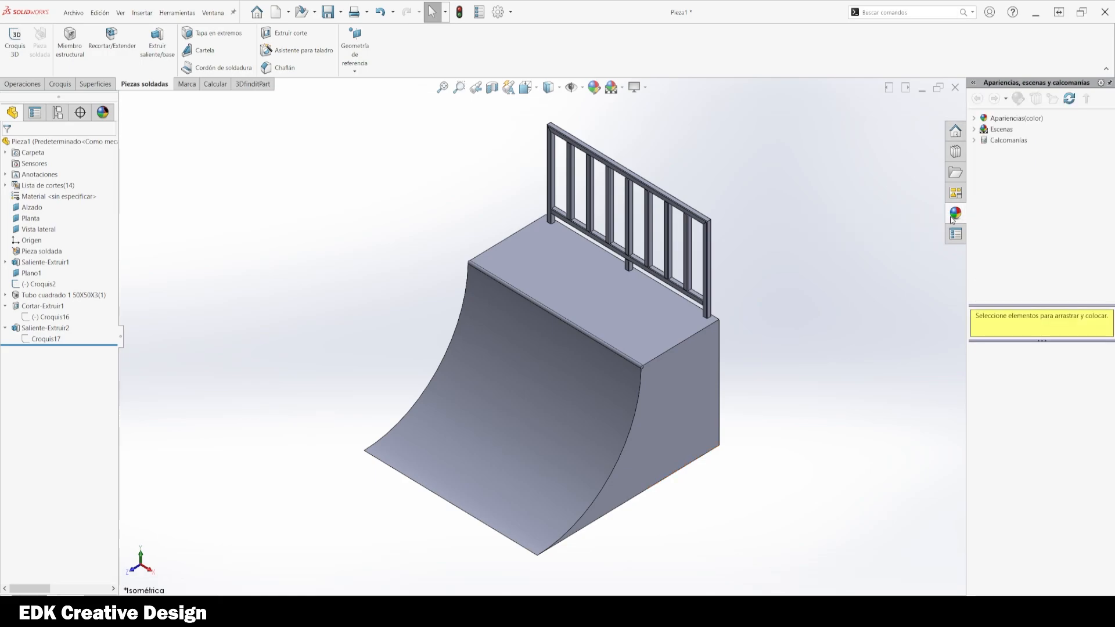
{"action": "left_click", "coordinate": [999, 119]}
{"action": "left_click", "coordinate": [975, 118]}
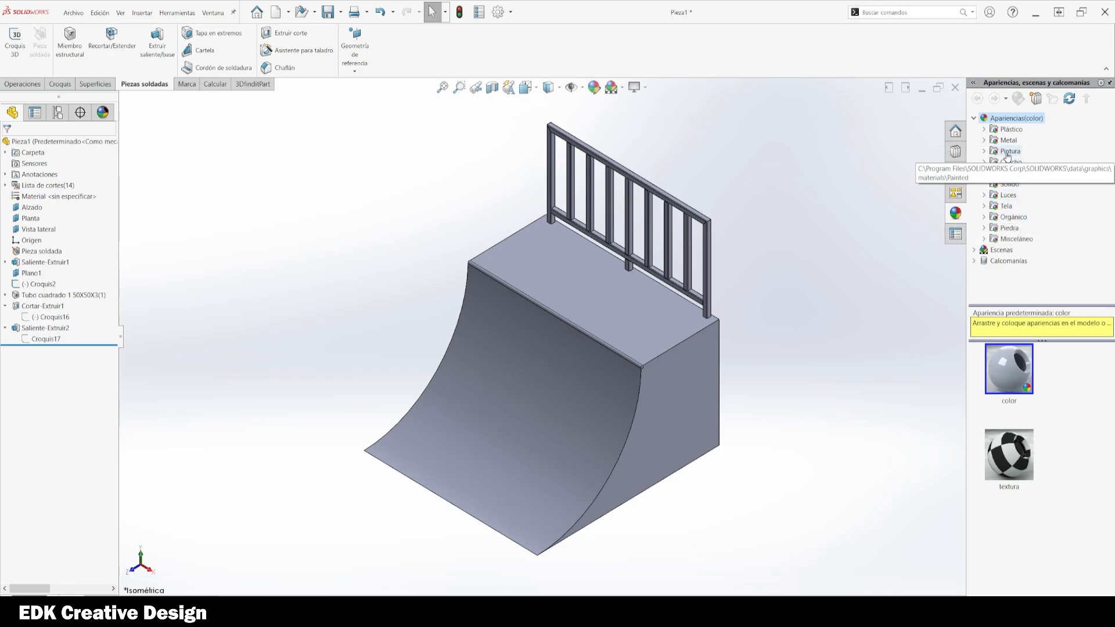
{"action": "left_click", "coordinate": [1005, 141]}
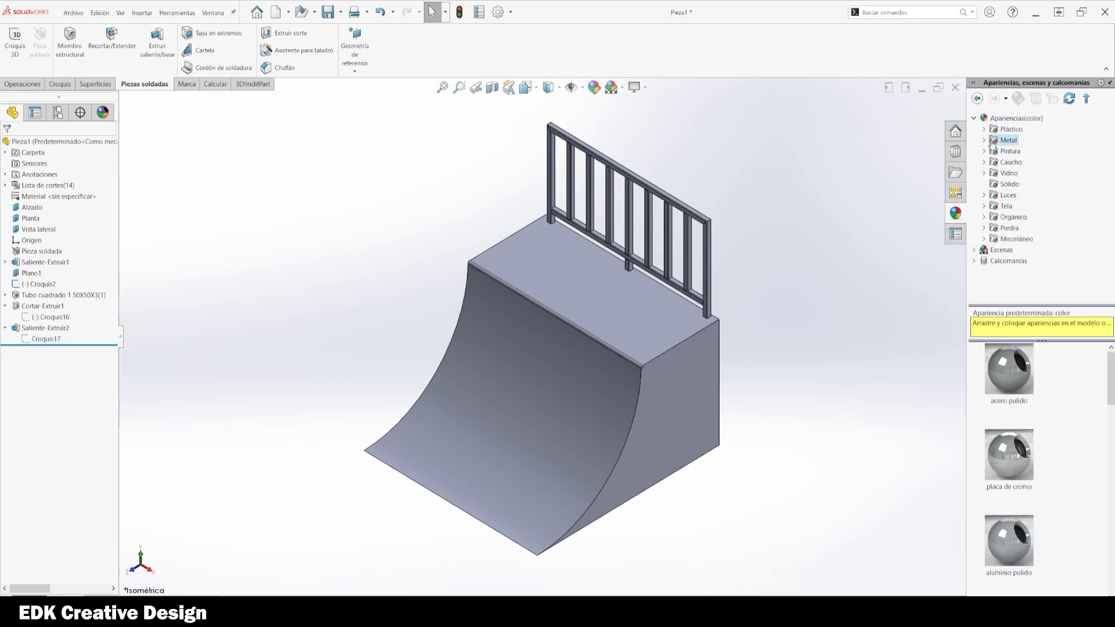
{"action": "left_click", "coordinate": [984, 141]}
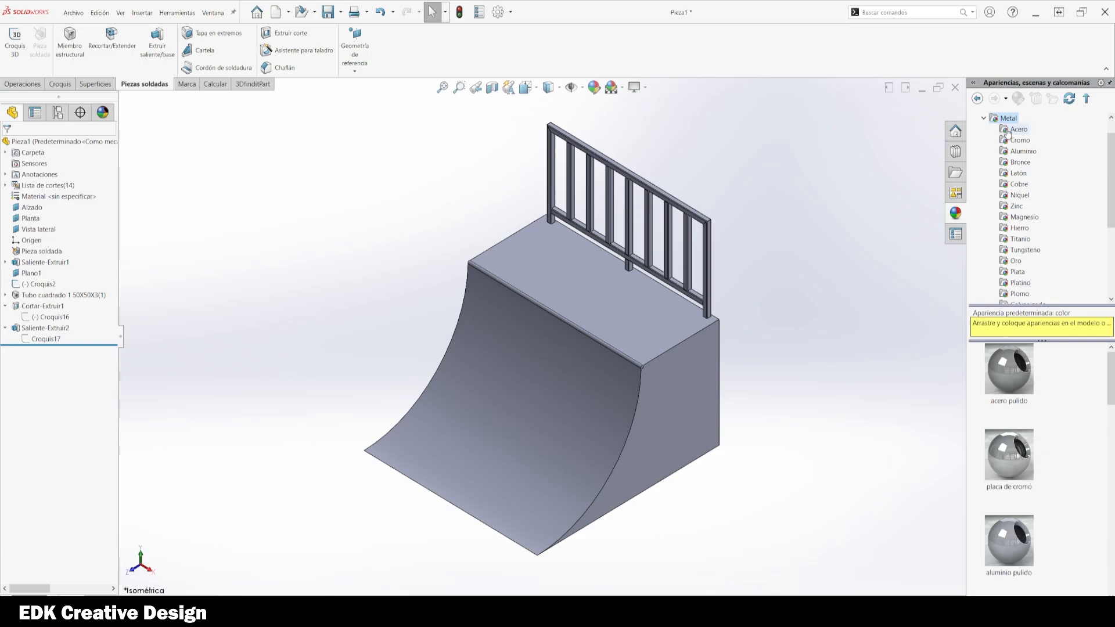
{"action": "left_click", "coordinate": [1007, 131]}
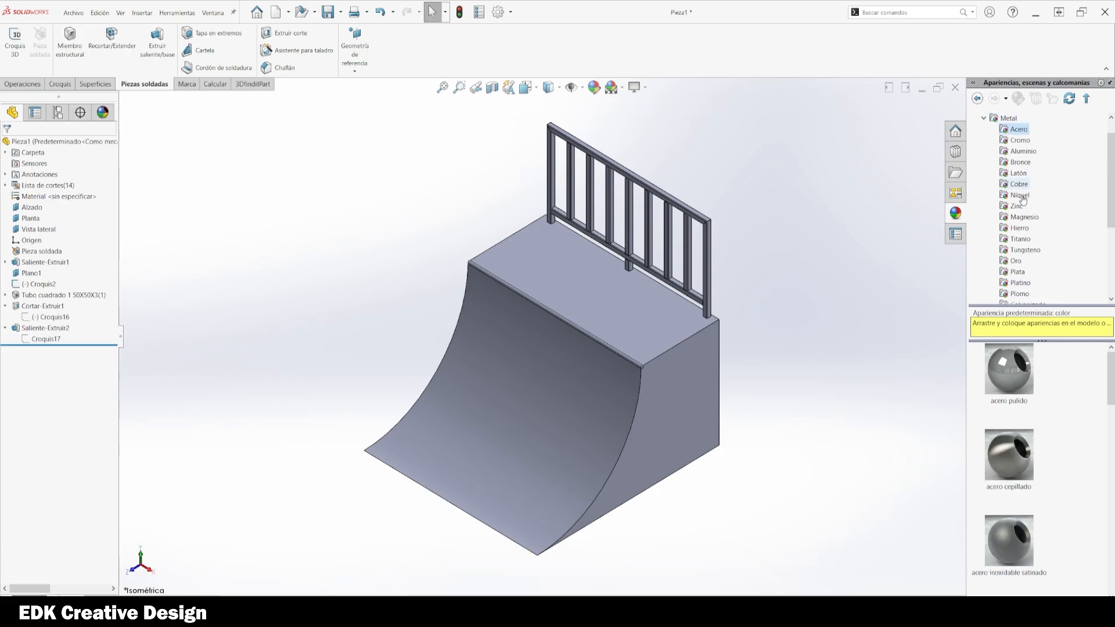
{"action": "left_click", "coordinate": [1020, 228]}
{"action": "scroll", "coordinate": [1008, 447], "scroll_direction": "down", "scroll_amount": 1}
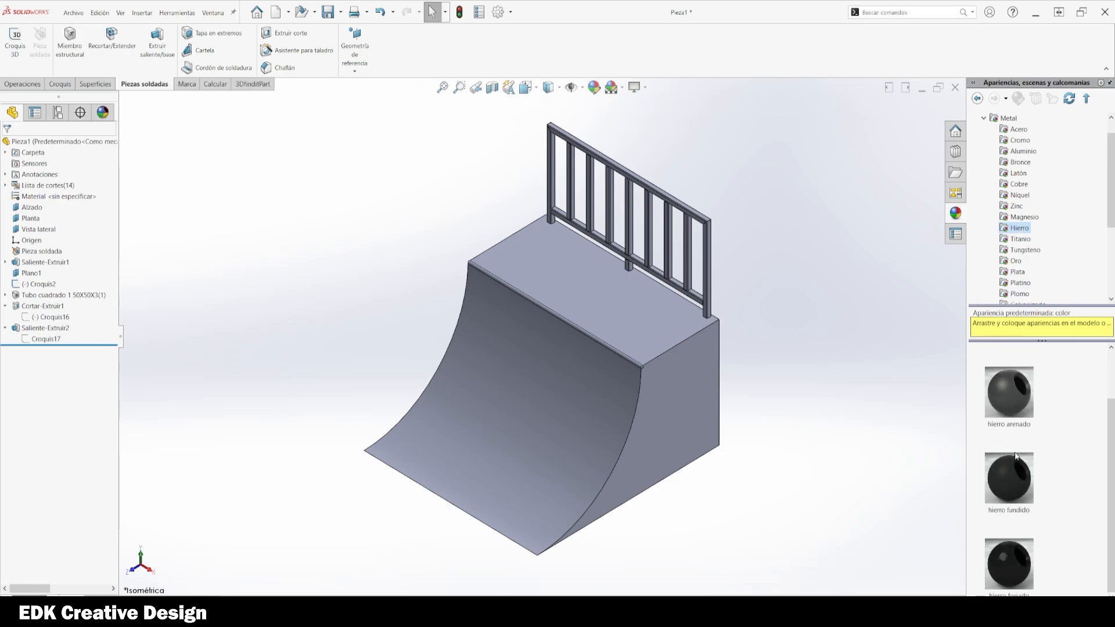
- Apply the "hierro arenado" appearance to the entire 50x50x3 square-tube railing feature
{"action": "mouse_move", "coordinate": [1015, 455]}
{"action": "scroll", "coordinate": [622, 255], "scroll_direction": "down", "scroll_amount": 5}
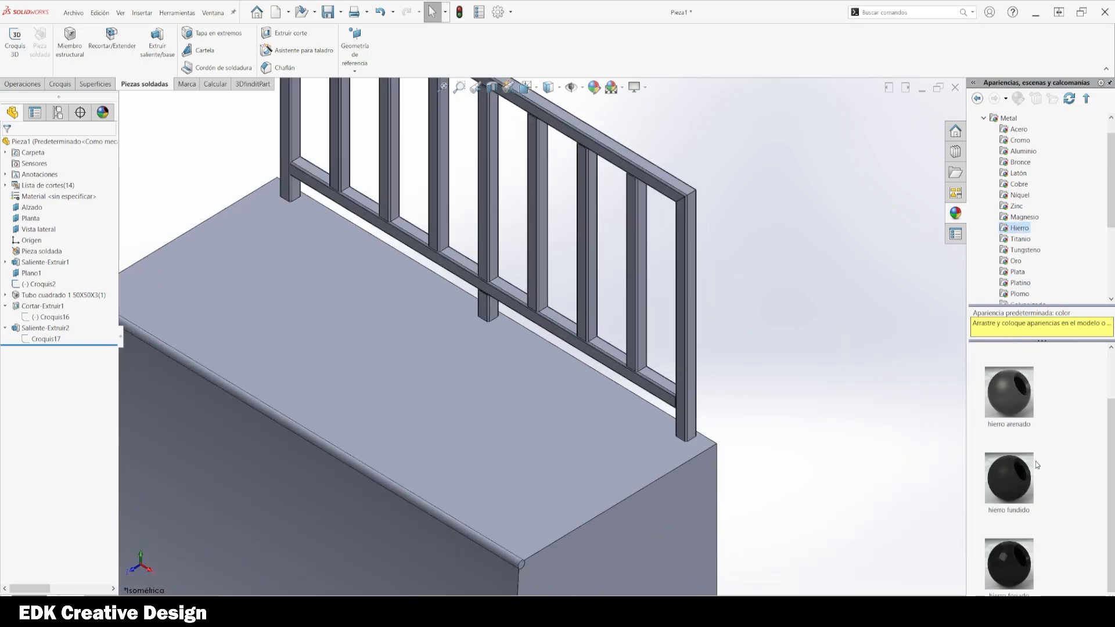
{"action": "scroll", "coordinate": [1008, 476], "scroll_direction": "up", "scroll_amount": 1}
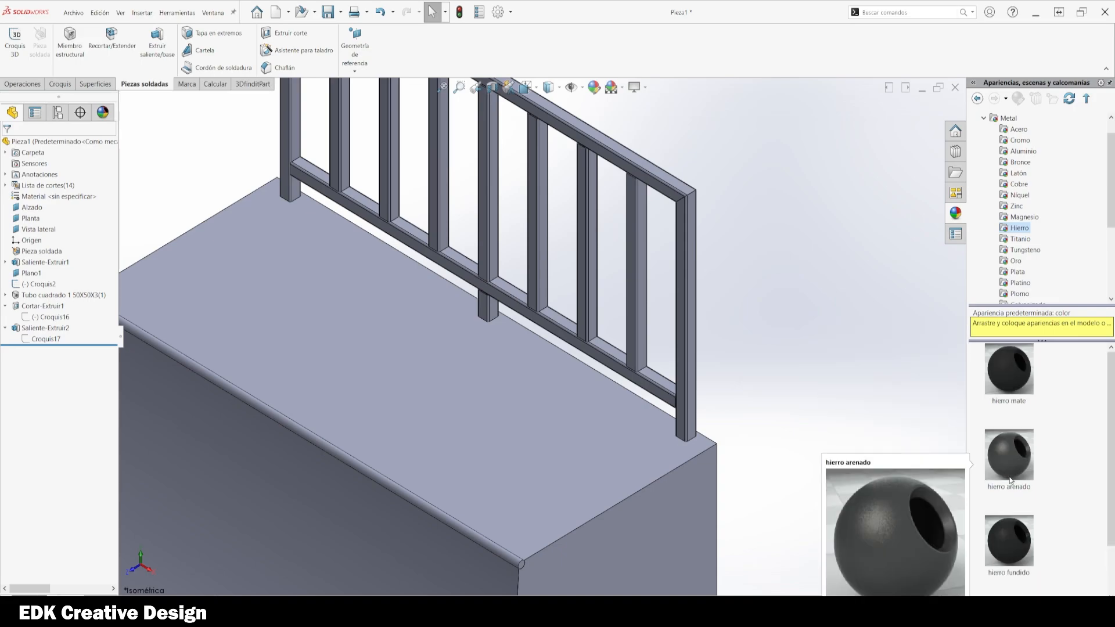
{"action": "mouse_move", "coordinate": [1008, 373]}
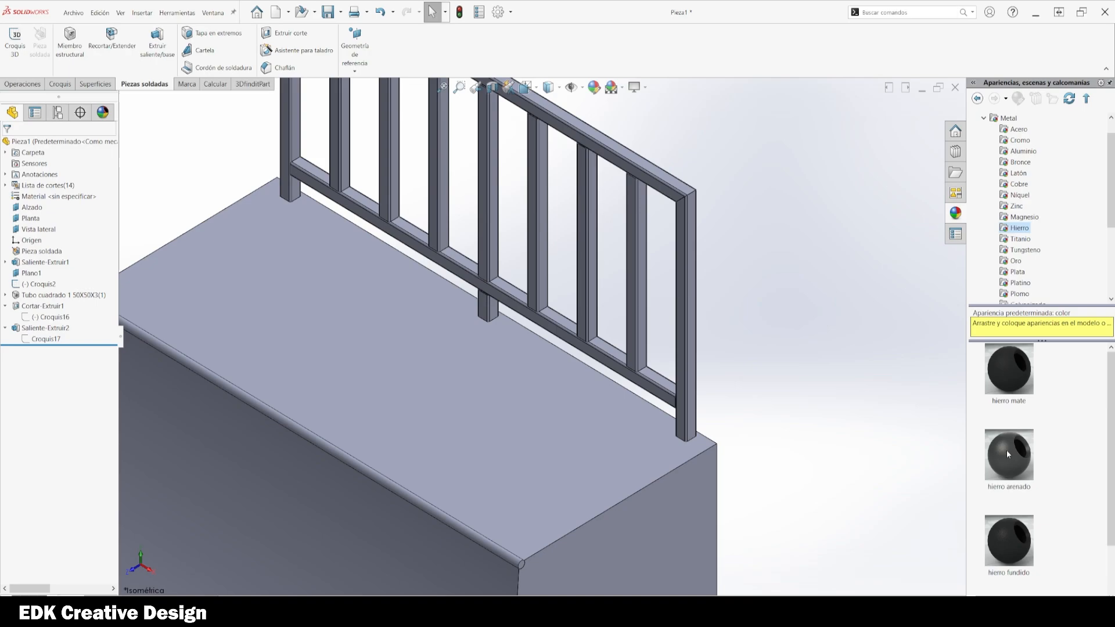
{"action": "left_click_drag", "start_coordinate": [1006, 451], "coordinate": [680, 307]}
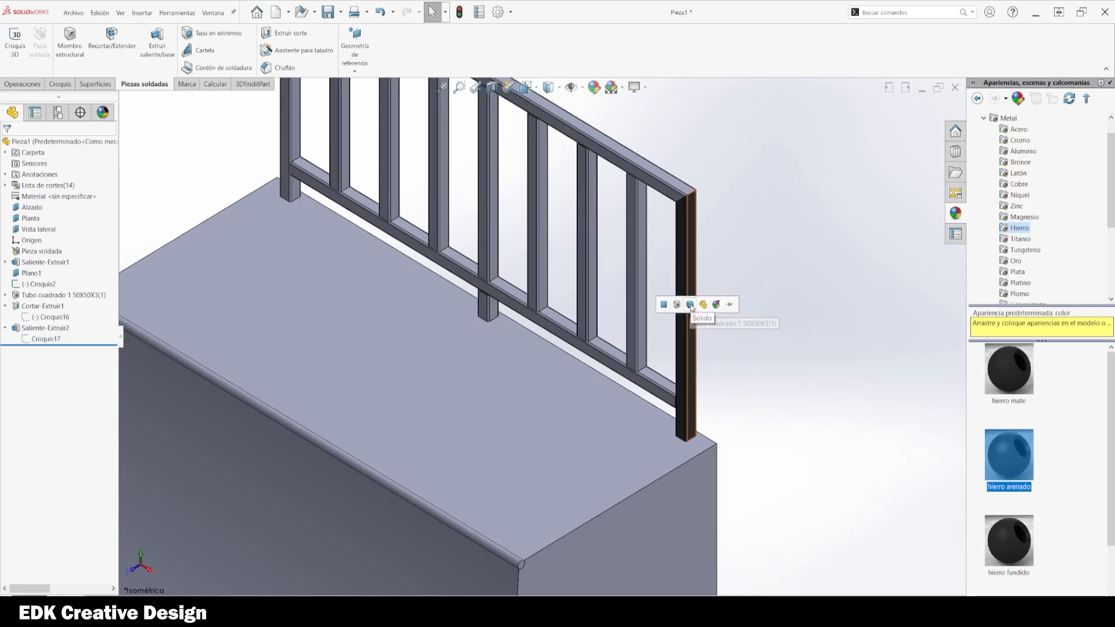
{"action": "left_click", "coordinate": [702, 304]}
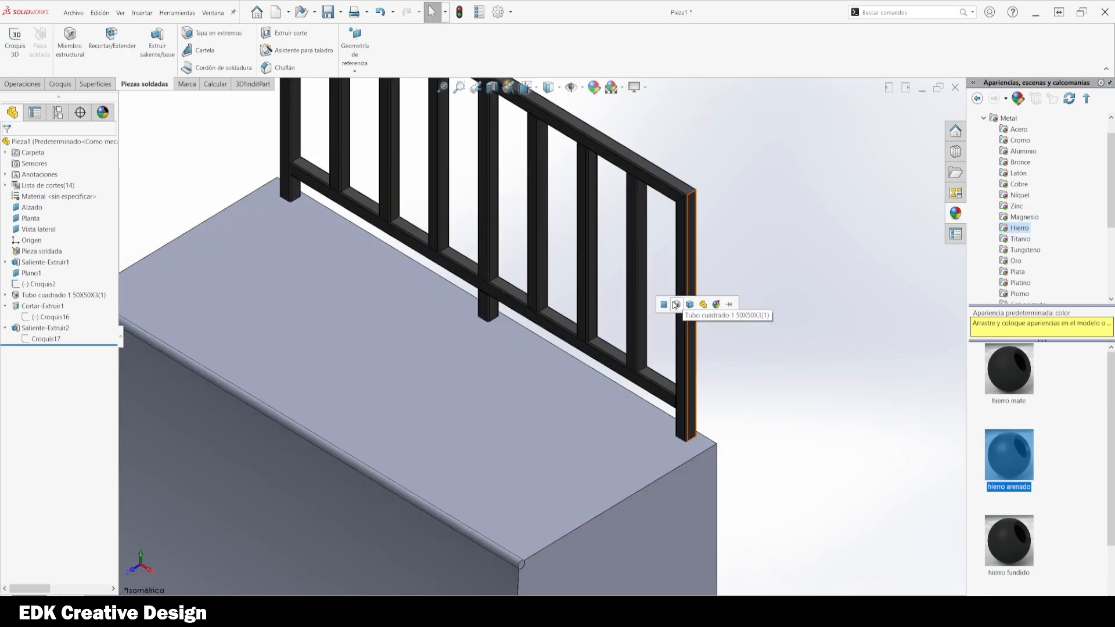
{"action": "left_click", "coordinate": [674, 303]}
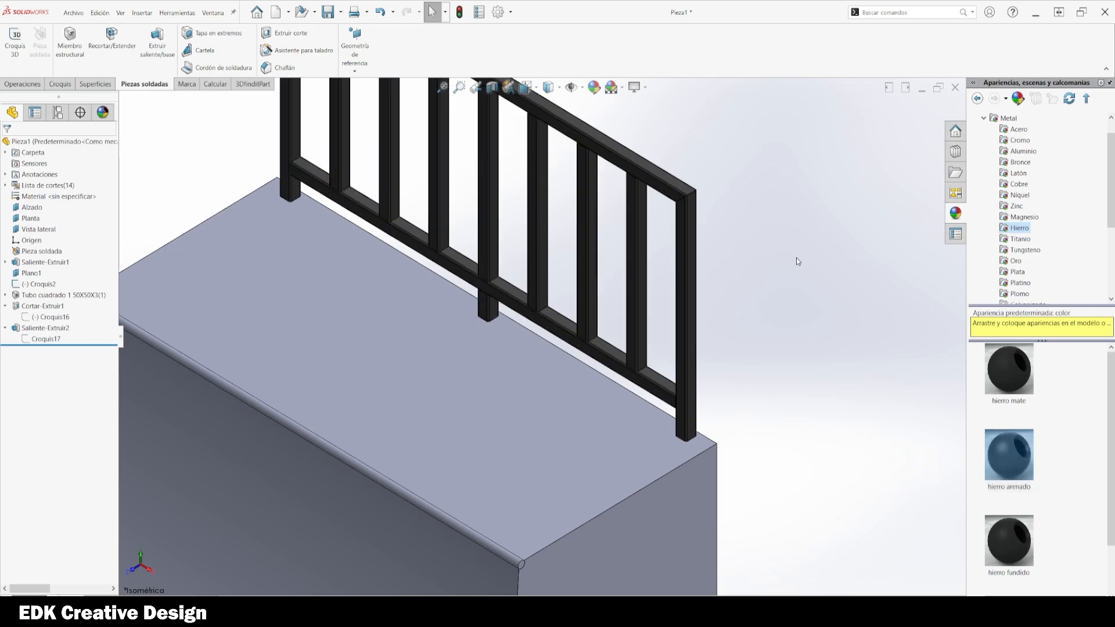
- Apply the "Tabla de fibra orientada" appearance from the organic wood composites to the ramp's entire solid body
{"action": "scroll", "coordinate": [796, 257], "scroll_direction": "up", "scroll_amount": 4}
{"action": "scroll", "coordinate": [626, 410], "scroll_direction": "down", "scroll_amount": 4}
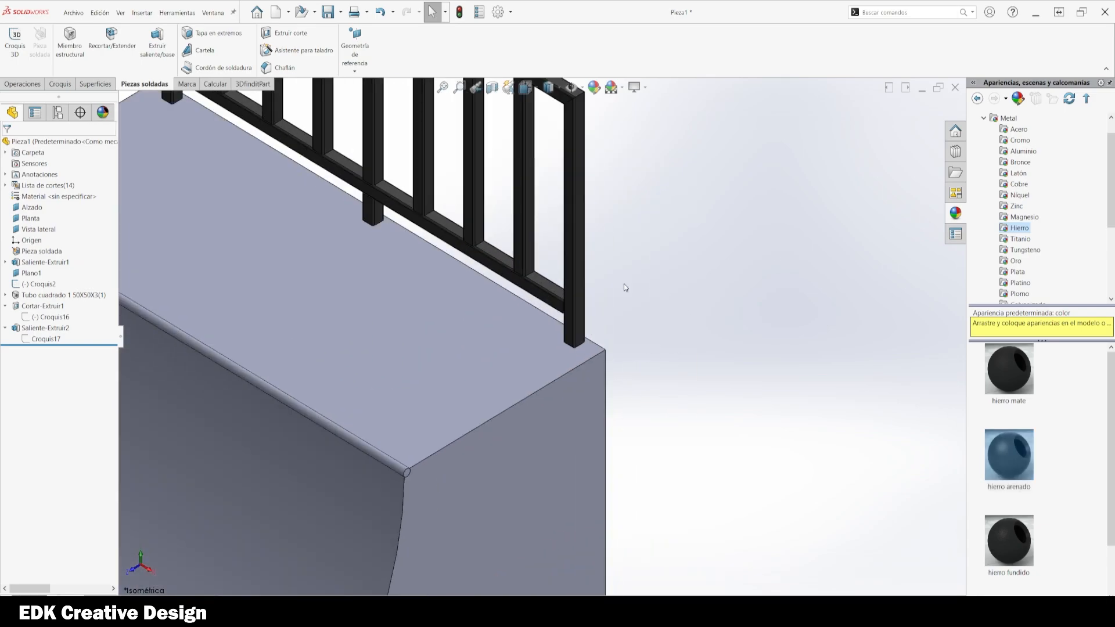
{"action": "scroll", "coordinate": [658, 321], "scroll_direction": "up", "scroll_amount": 3}
{"action": "left_click", "coordinate": [984, 119]}
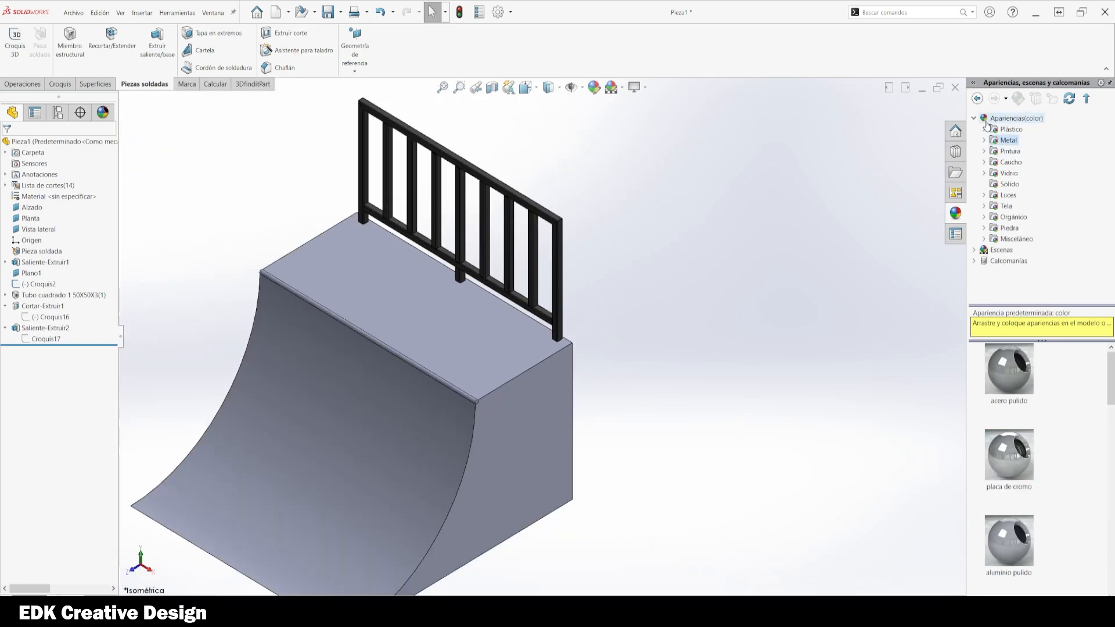
{"action": "left_click", "coordinate": [984, 219]}
{"action": "left_click", "coordinate": [994, 228]}
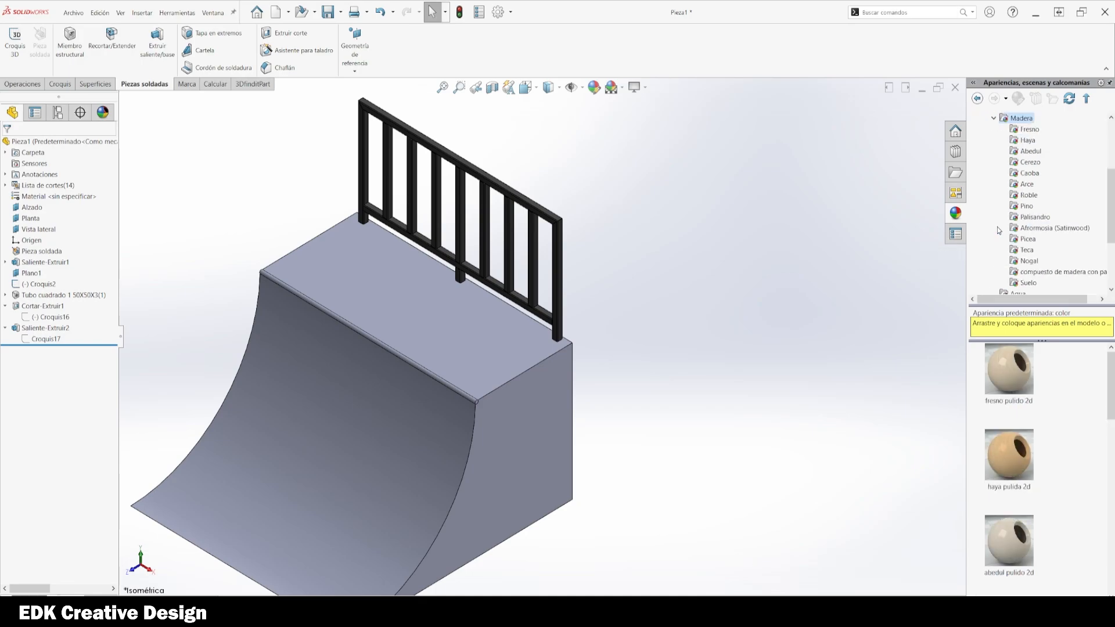
{"action": "left_click", "coordinate": [1032, 273]}
{"action": "left_click_drag", "start_coordinate": [1009, 393], "coordinate": [402, 438]}
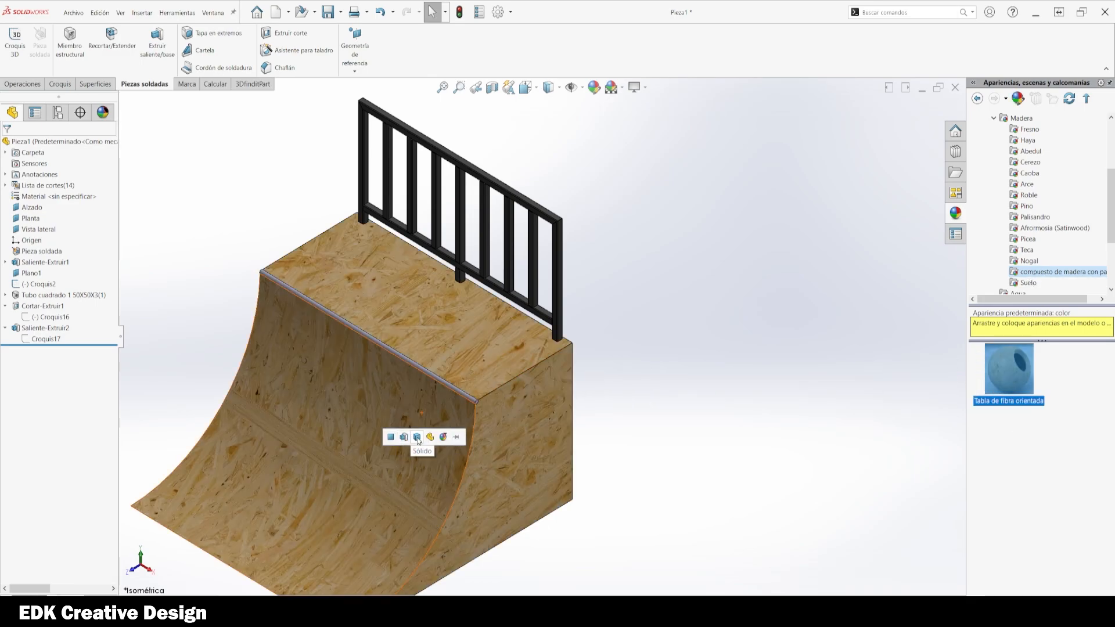
{"action": "left_click", "coordinate": [418, 437]}
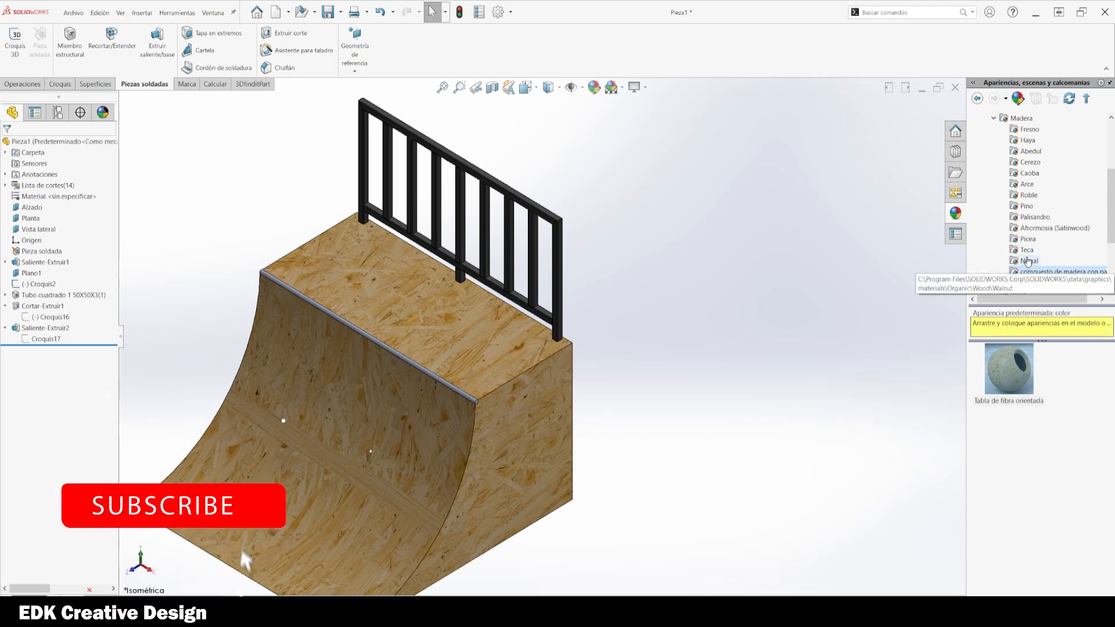
- Browse the other wood finishes from Picea to Fresno and try the "fresno pulido 2d" appearance on the ramp
{"action": "left_click", "coordinate": [1027, 240]}
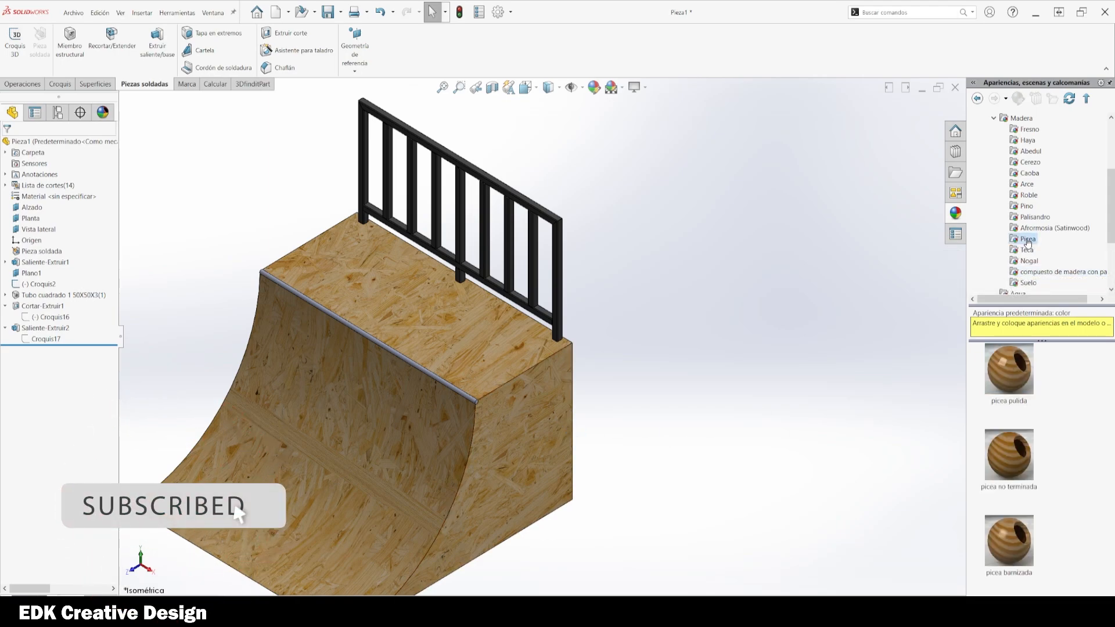
{"action": "left_click", "coordinate": [1024, 253]}
{"action": "left_click", "coordinate": [1025, 230]}
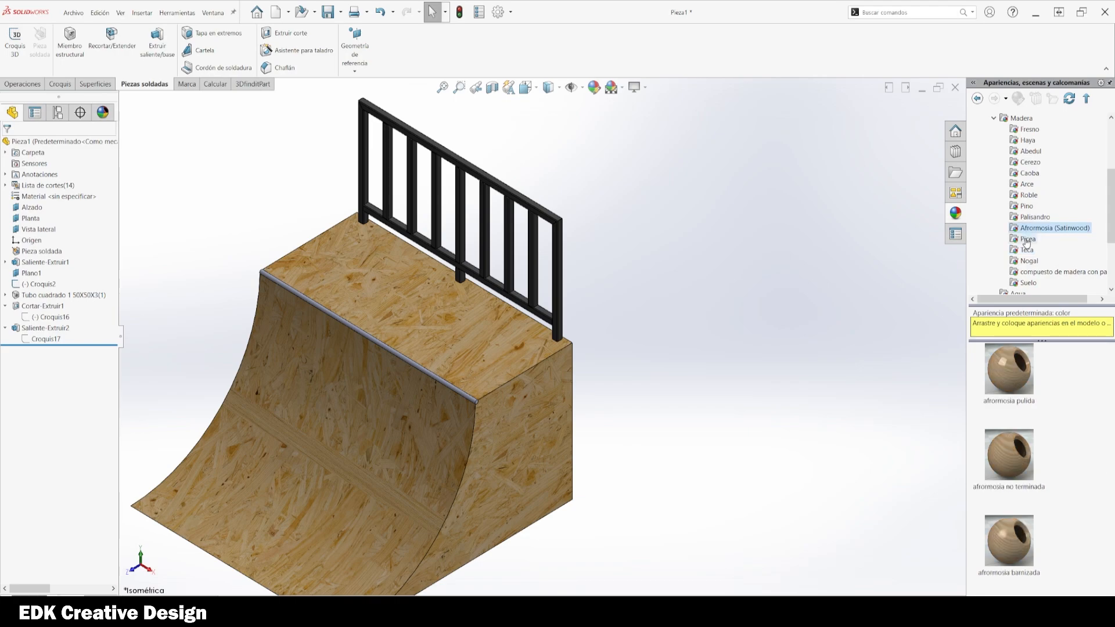
{"action": "left_click", "coordinate": [1027, 218]}
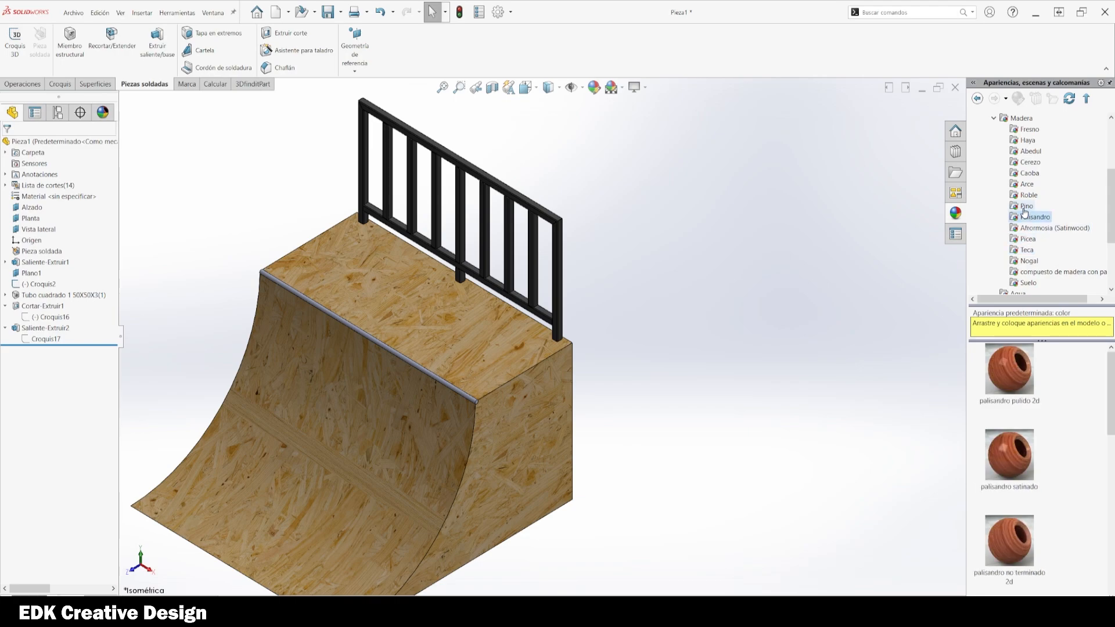
{"action": "left_click", "coordinate": [1026, 207]}
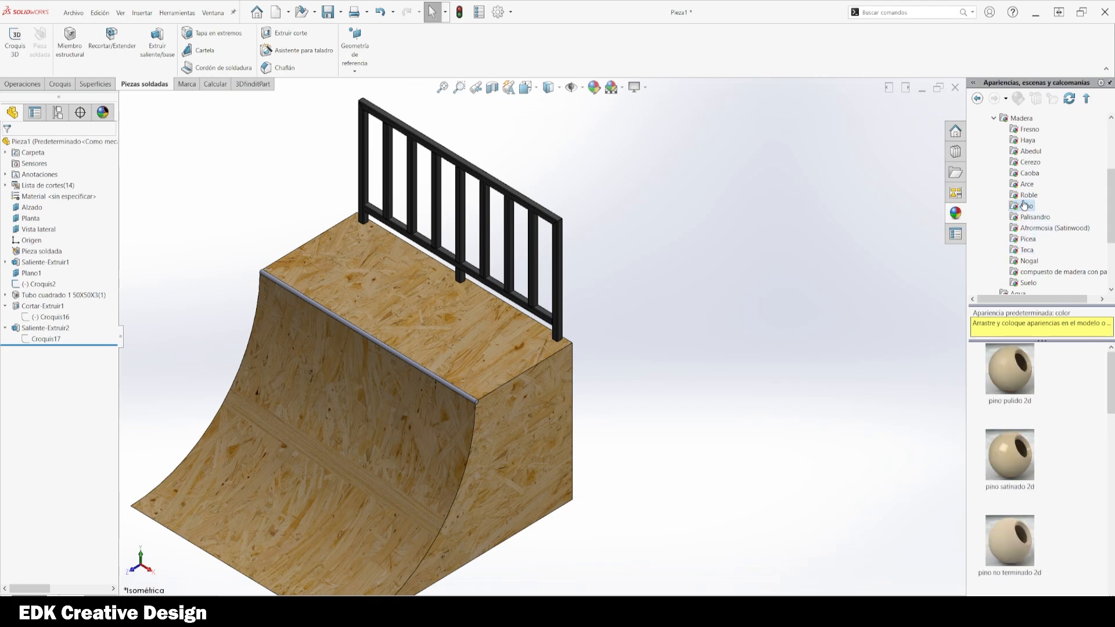
{"action": "left_click", "coordinate": [1026, 195]}
{"action": "left_click", "coordinate": [1026, 184]}
{"action": "left_click", "coordinate": [1025, 173]}
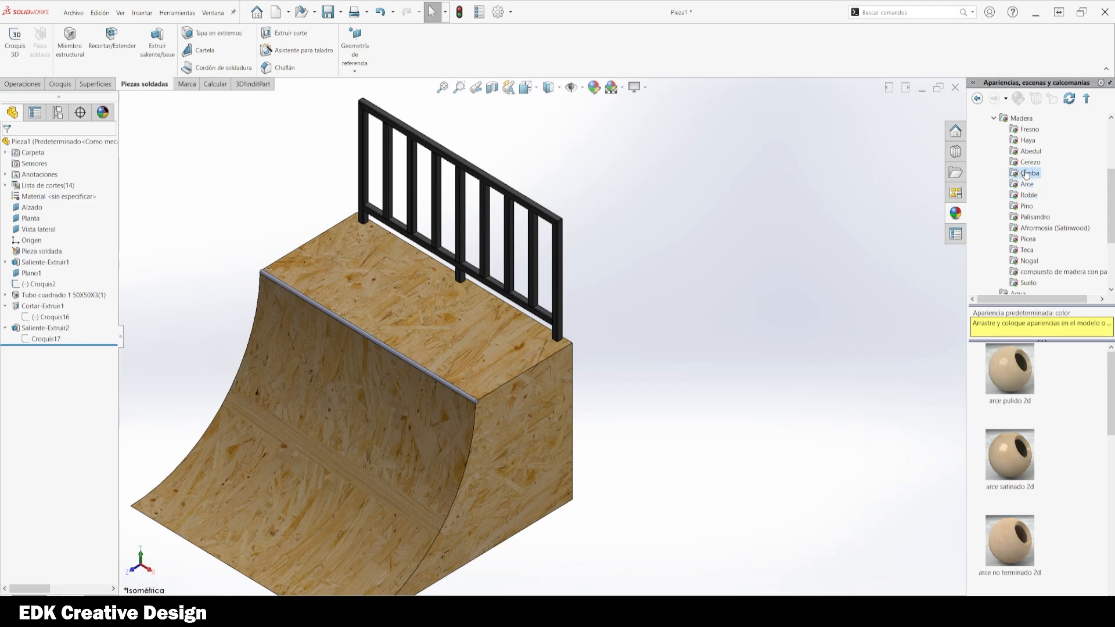
{"action": "left_click", "coordinate": [1024, 163]}
{"action": "left_click", "coordinate": [1025, 152]}
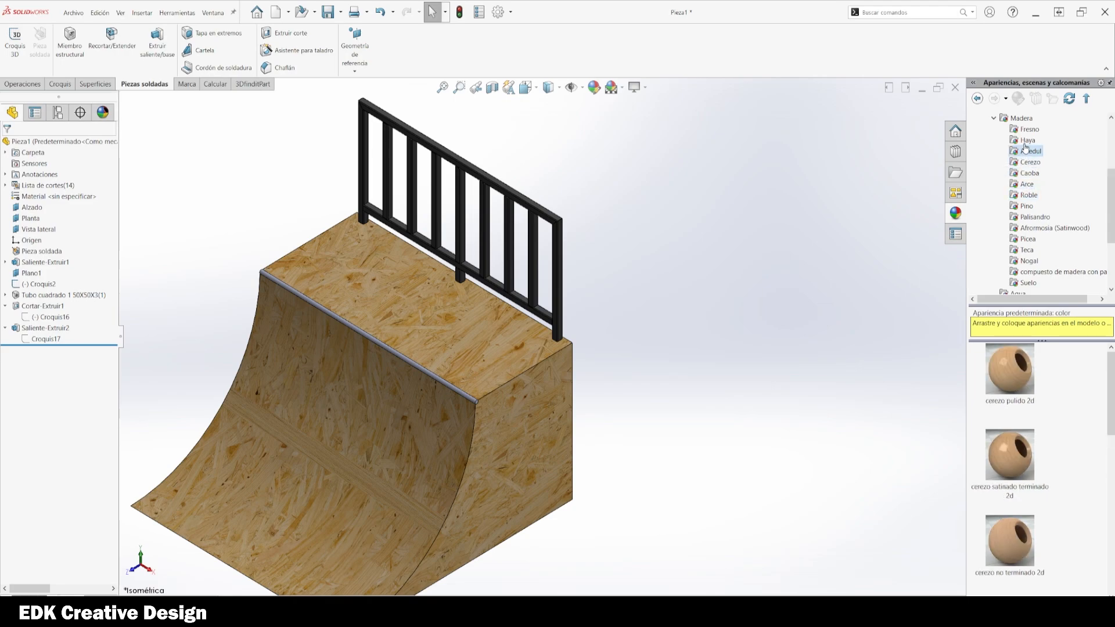
{"action": "left_click", "coordinate": [1025, 141]}
{"action": "left_click", "coordinate": [1025, 131]}
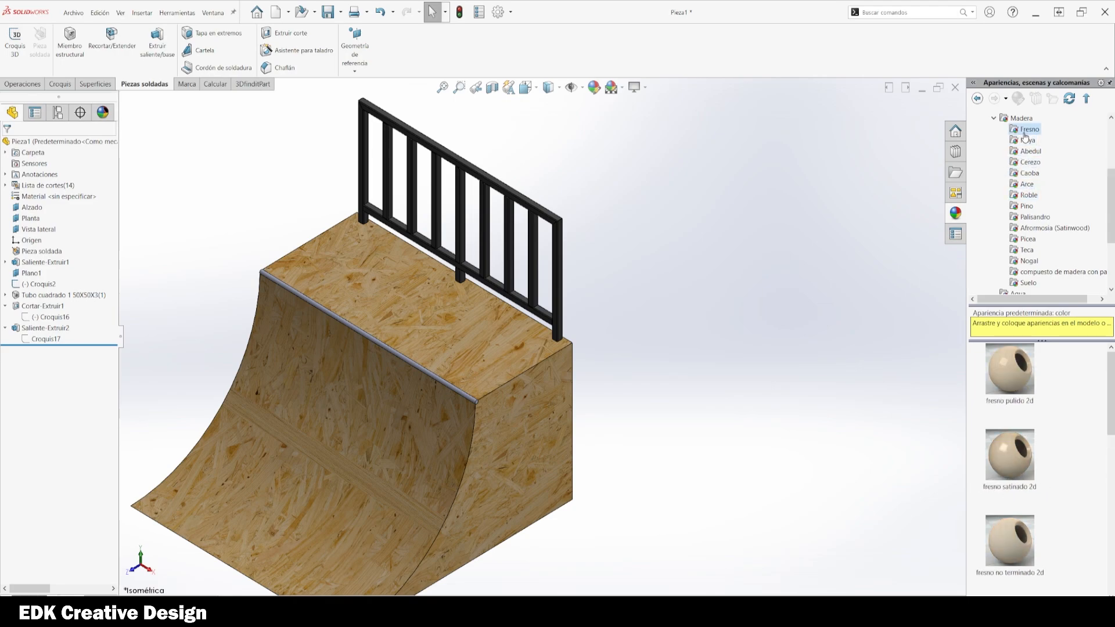
{"action": "left_click_drag", "start_coordinate": [994, 346], "coordinate": [424, 445]}
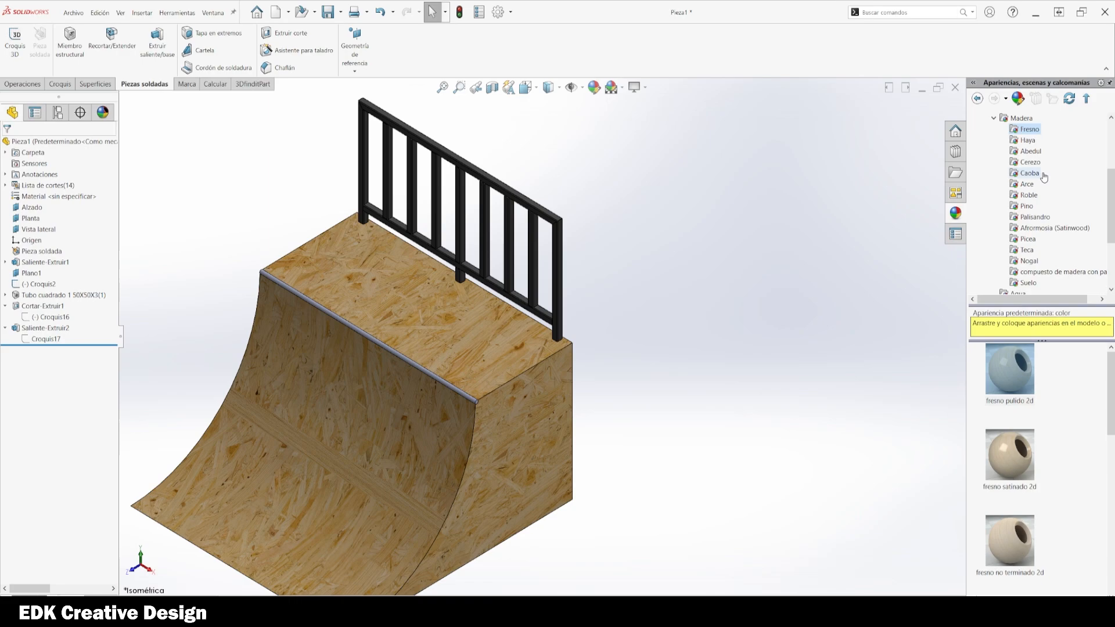
- Leave the wood appearances and display the Acero (steel) finishes among the metal appearances
{"action": "left_click", "coordinate": [993, 119]}
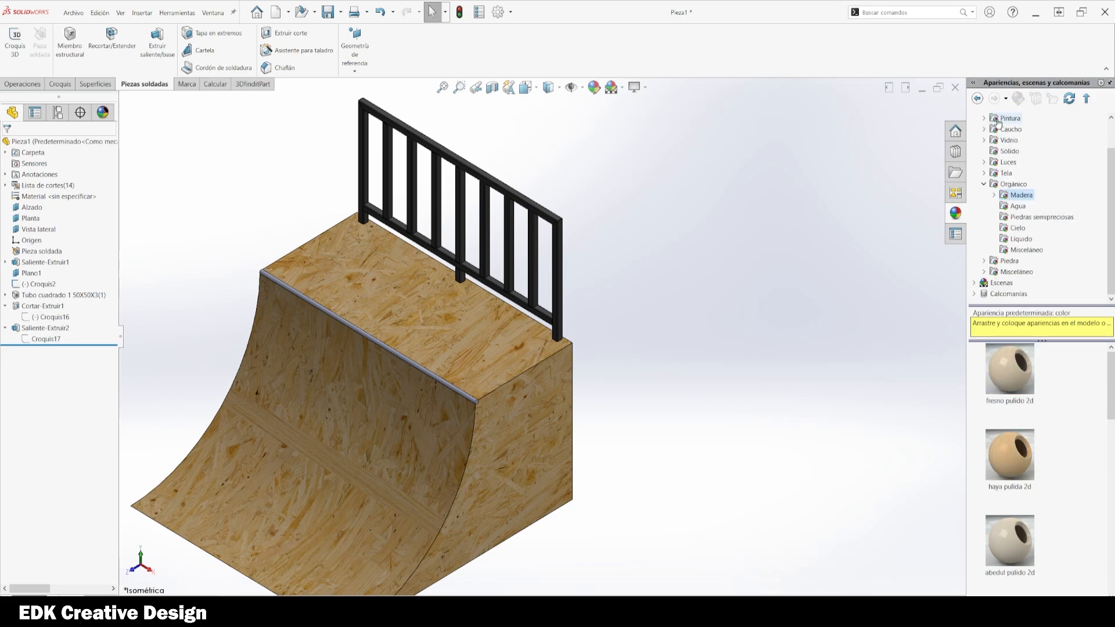
{"action": "left_click", "coordinate": [988, 185]}
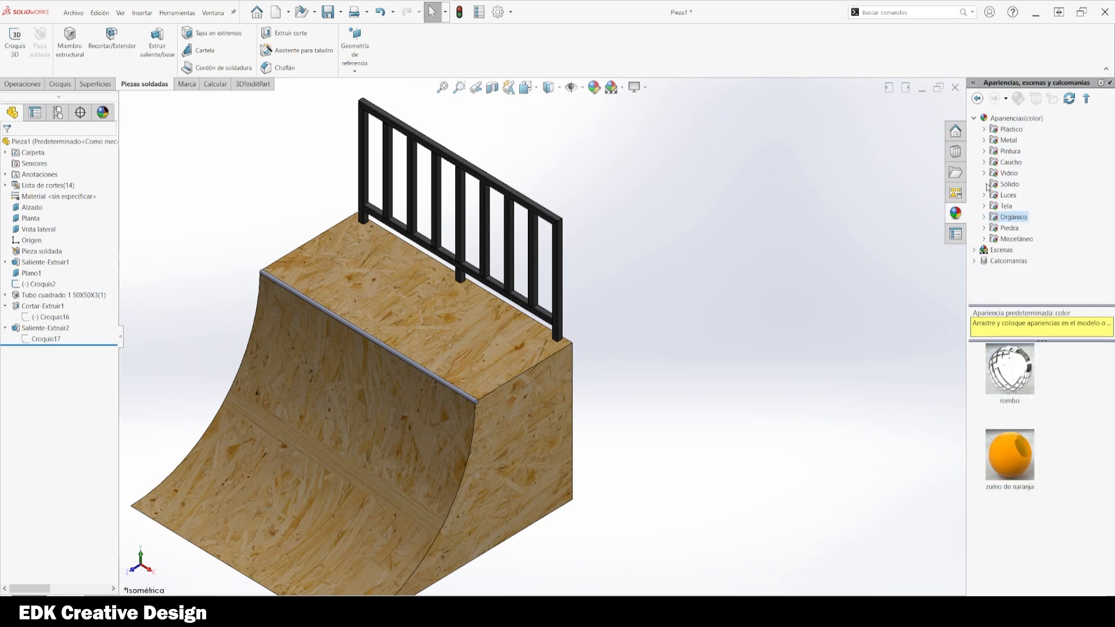
{"action": "left_click", "coordinate": [1008, 140]}
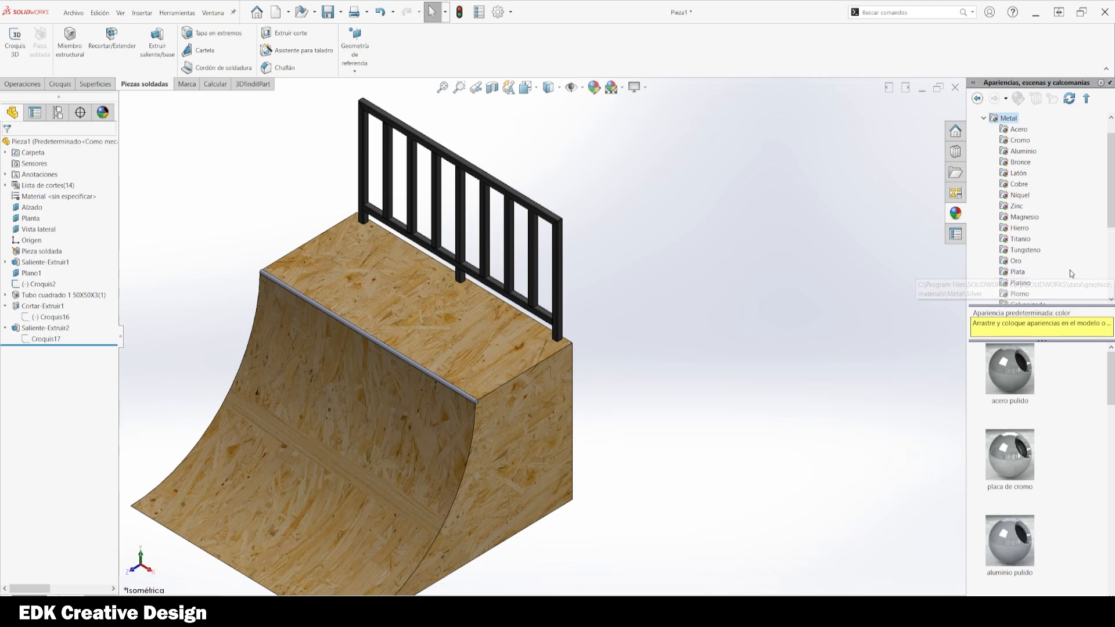
{"action": "left_click", "coordinate": [1013, 144]}
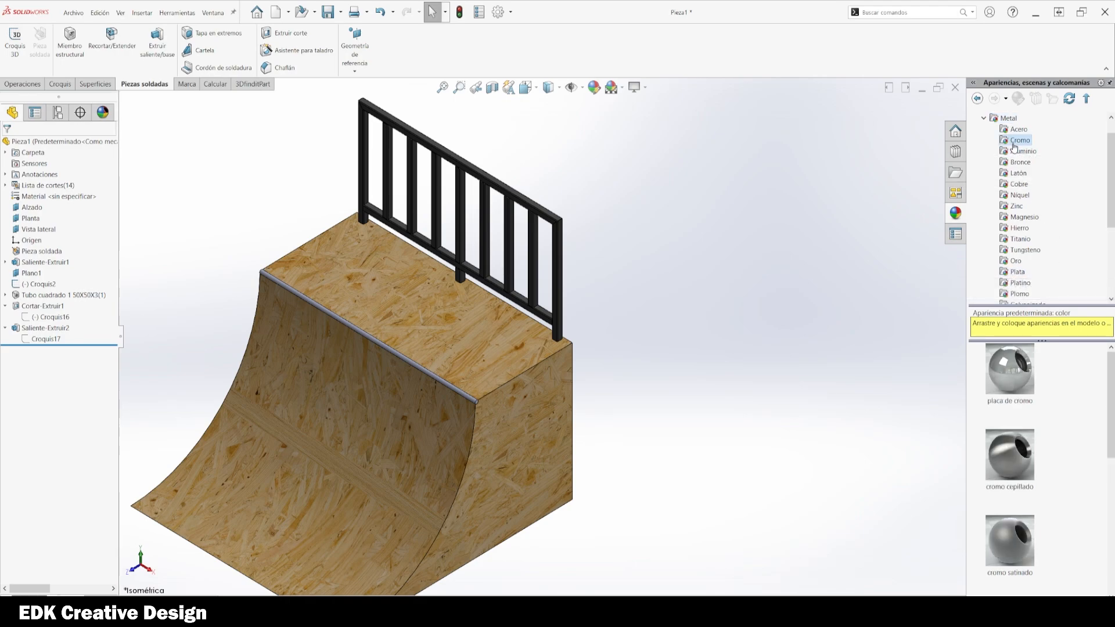
{"action": "left_click", "coordinate": [1013, 131]}
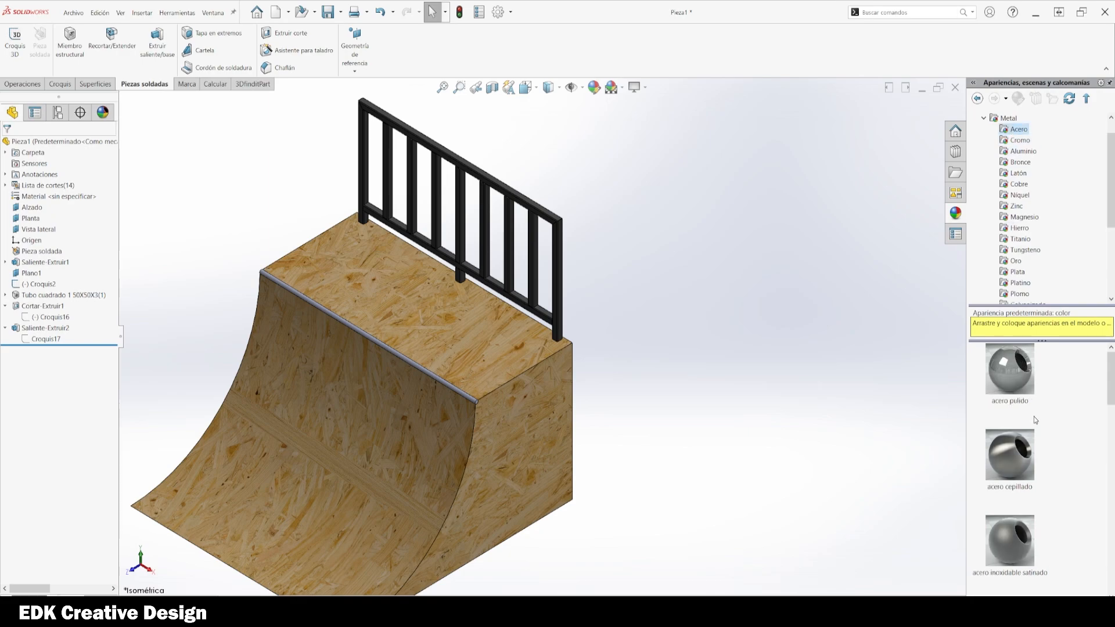
- Apply the "acero pulido" appearance to the coping bar's solid body and fit the whole ramp in view
{"action": "left_click_drag", "start_coordinate": [1012, 386], "coordinate": [473, 402]}
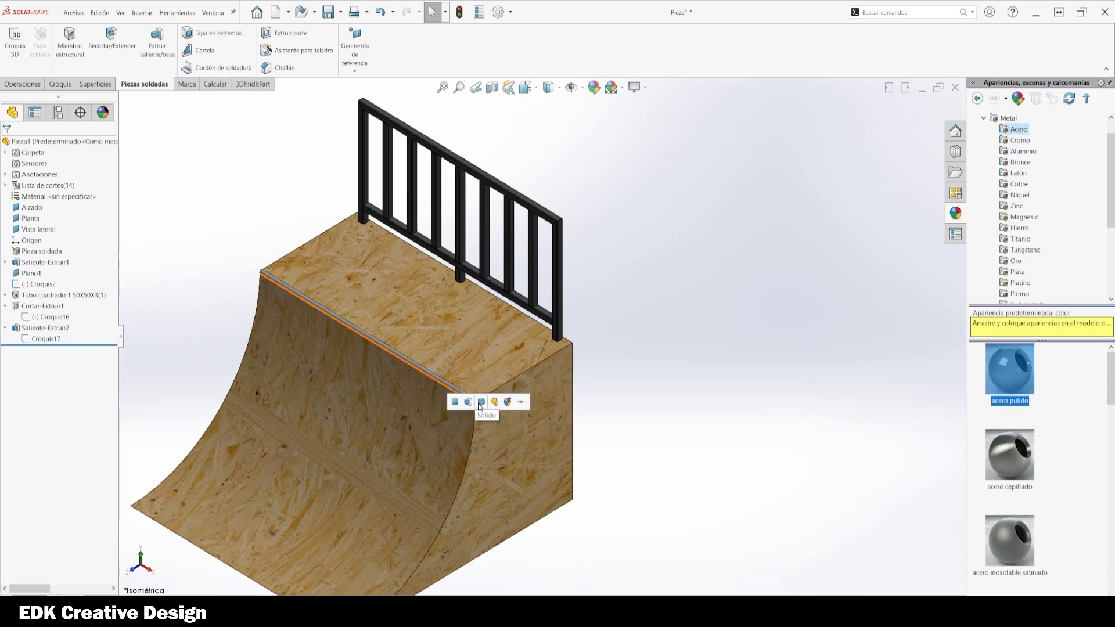
{"action": "left_click", "coordinate": [479, 406]}
{"action": "scroll", "coordinate": [500, 381], "scroll_direction": "down", "scroll_amount": 6}
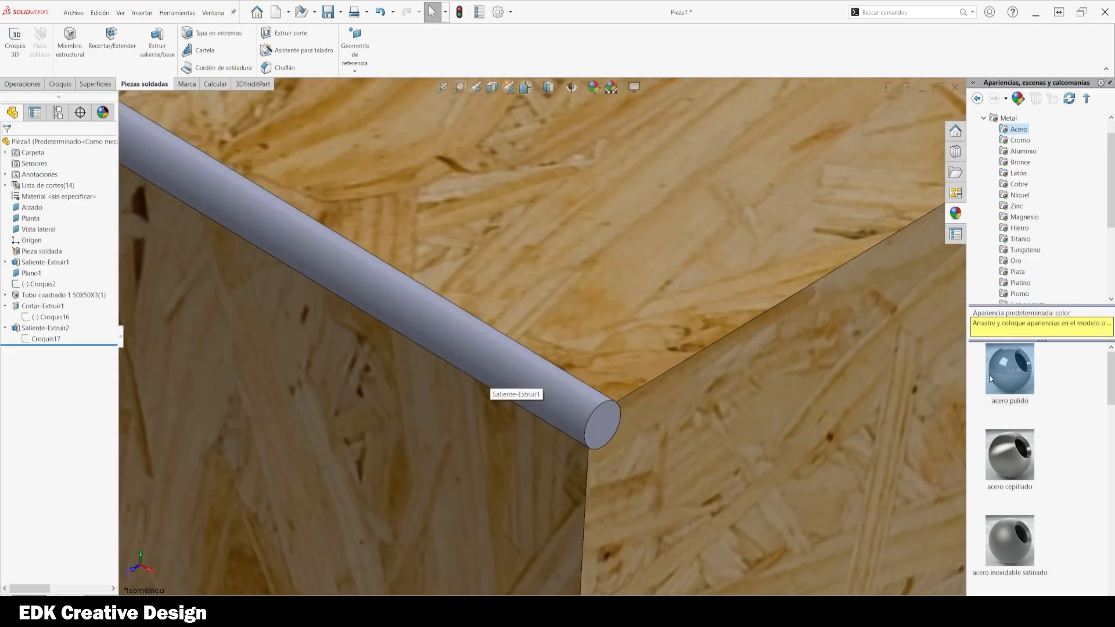
{"action": "left_click_drag", "start_coordinate": [991, 378], "coordinate": [562, 392]}
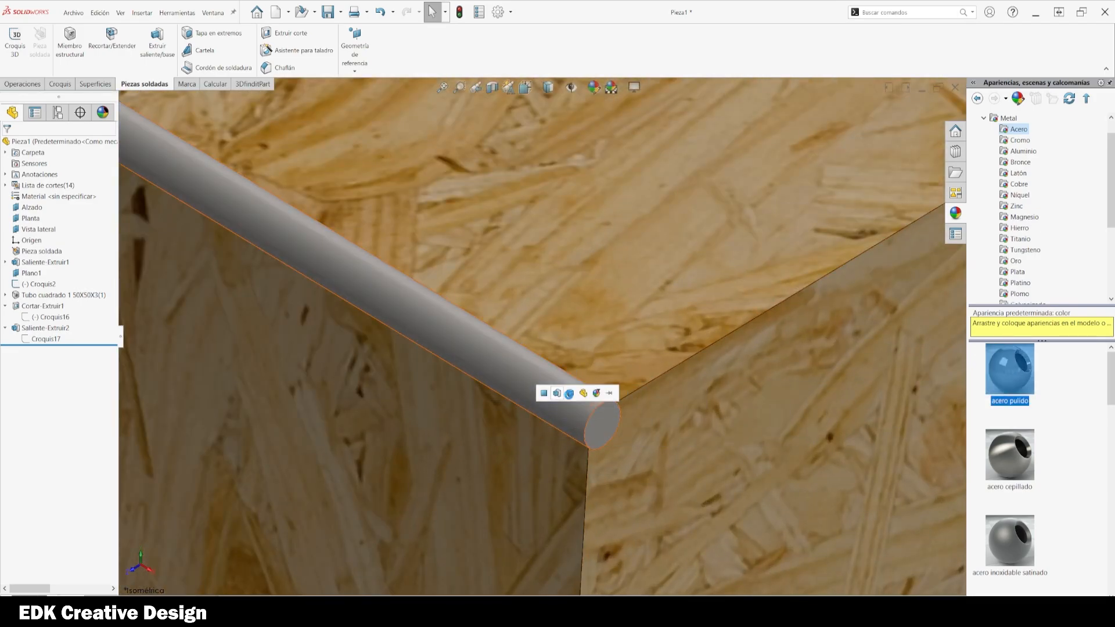
{"action": "left_click", "coordinate": [569, 394]}
{"action": "scroll", "coordinate": [568, 427], "scroll_direction": "up", "scroll_amount": 10}
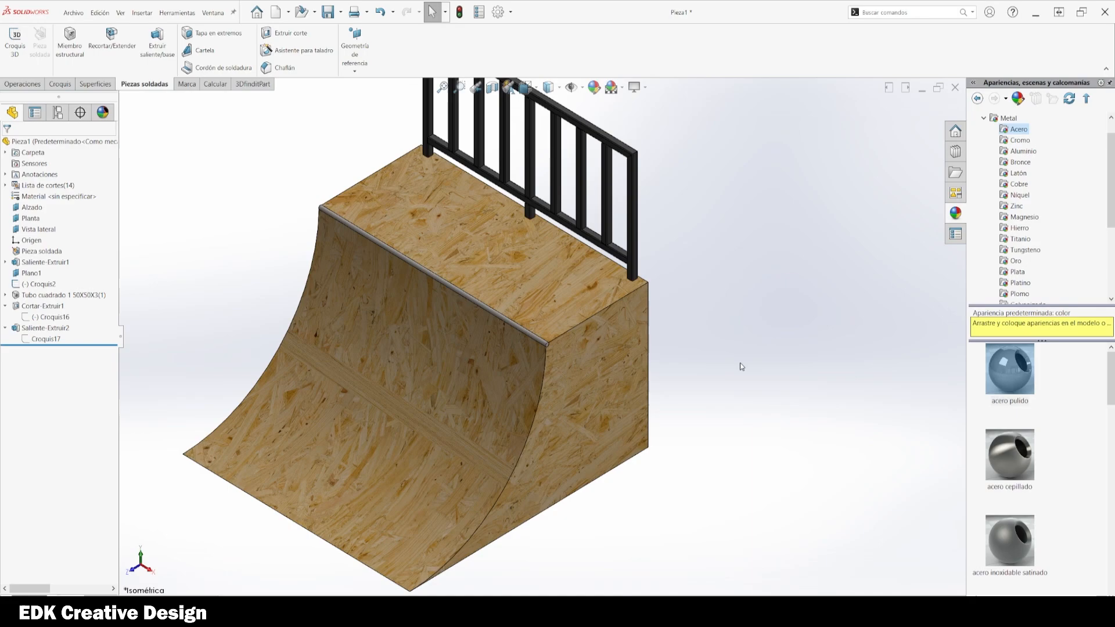
{"action": "key", "text": "f"}
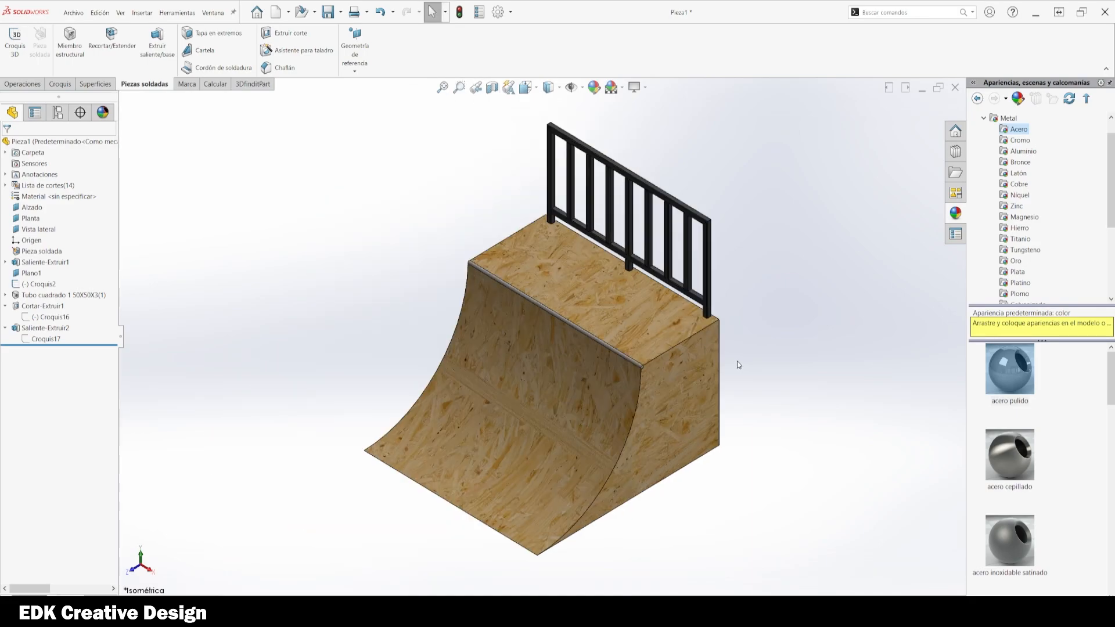